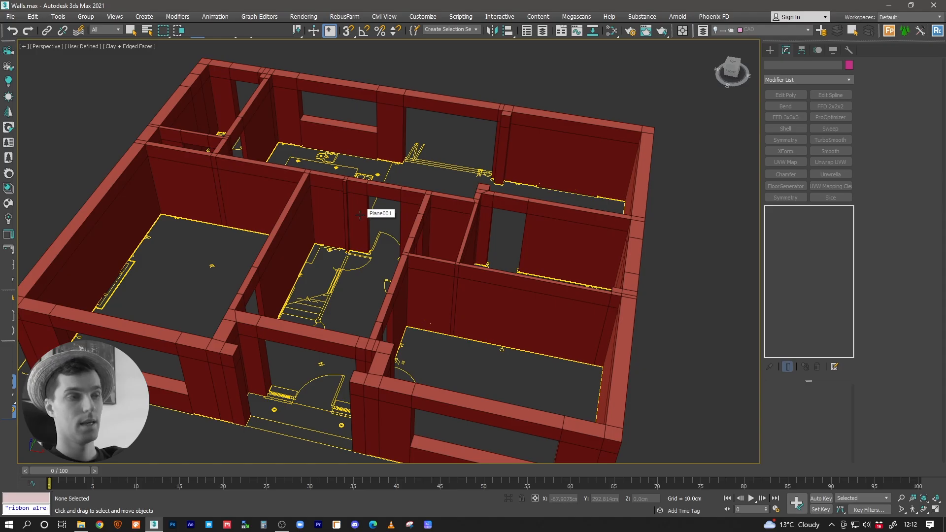
Step: Isolate the house walls object and view it from above
alt+middle_drag(330, 216, 389, 248)
alt+middle_drag(366, 211, 390, 236)
alt+middle_drag(407, 200, 395, 221)
click(383, 220)
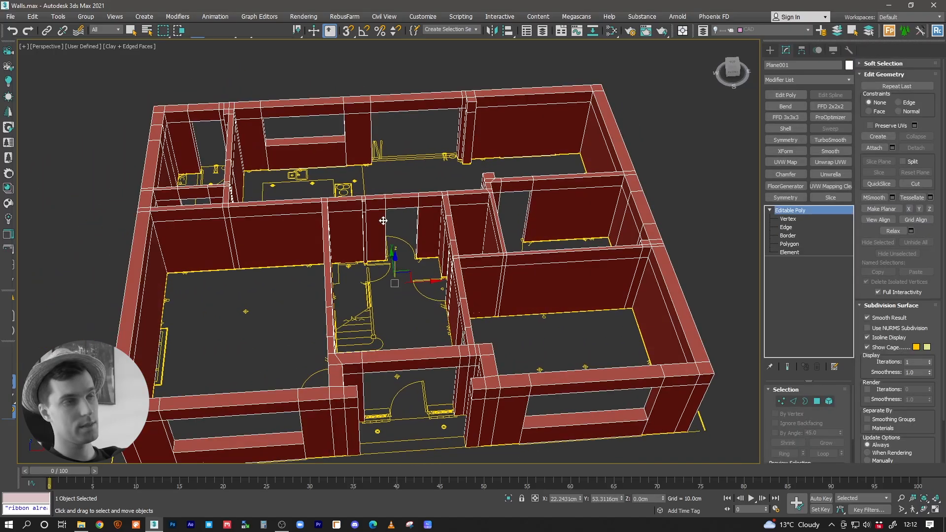
key(alt+q)
alt+middle_drag(393, 205, 391, 234)
middle_drag(372, 193, 445, 227)
alt+middle_drag(445, 197, 426, 252)
Step: Start a Line spline with Vertex as the only snap target and 3D snapping turned on
click(770, 50)
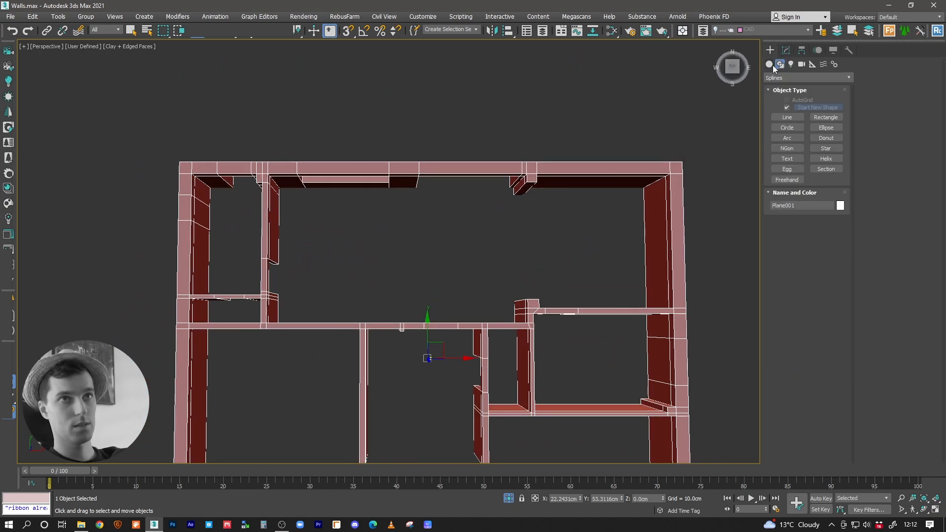
click(787, 117)
middle_drag(411, 190, 389, 248)
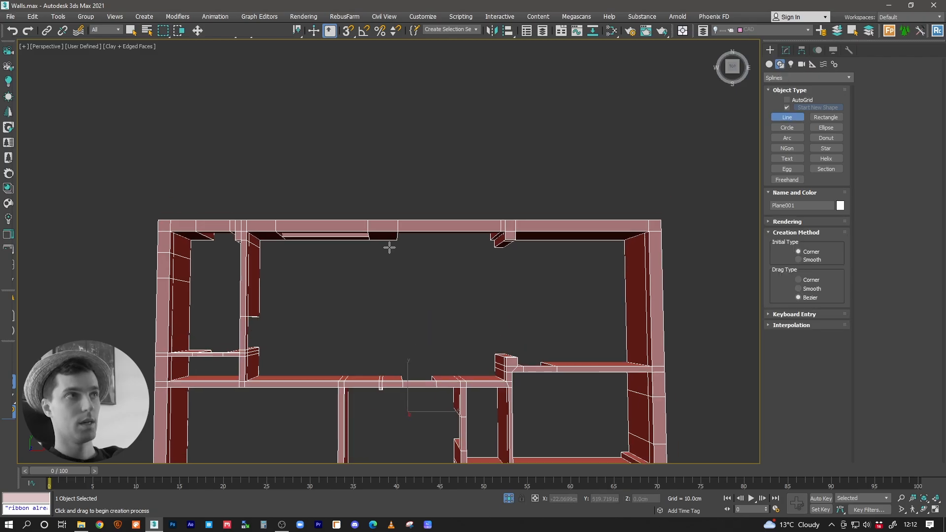
right_click(346, 35)
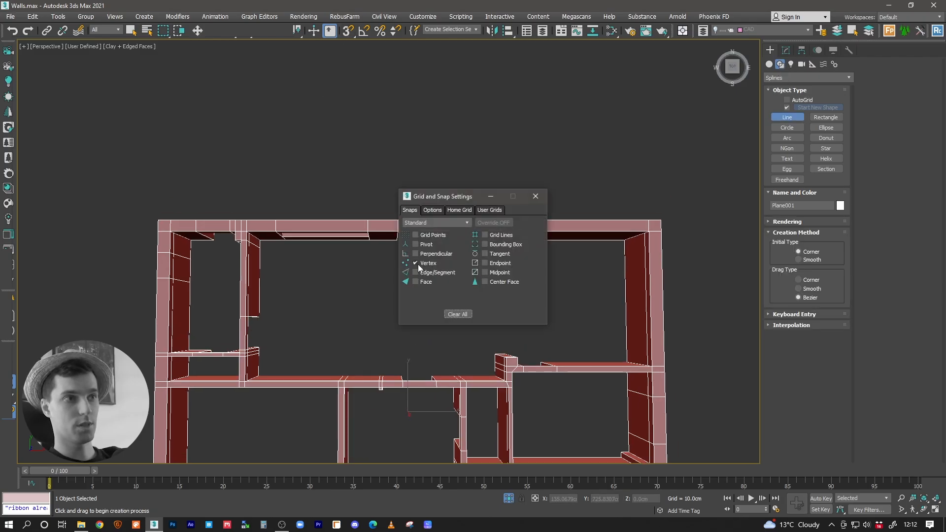
click(534, 197)
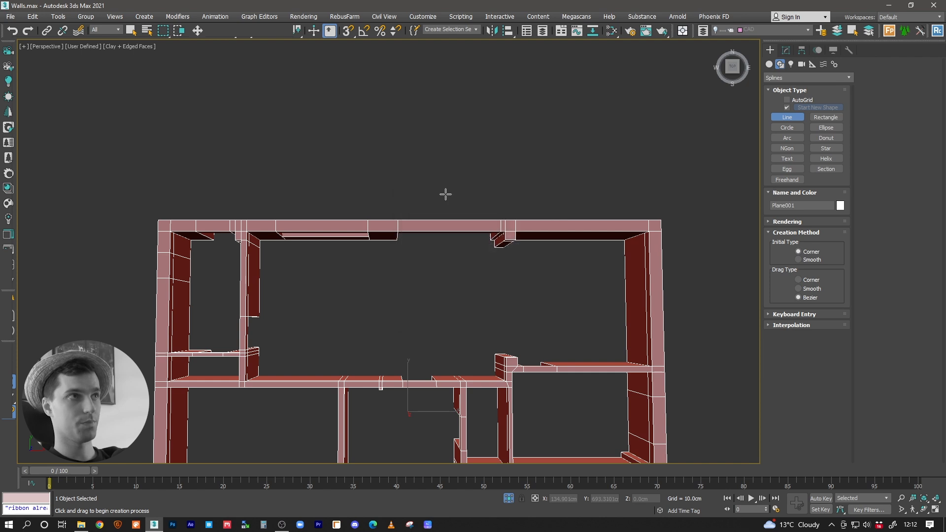
alt+middle_drag(529, 146, 101, 196)
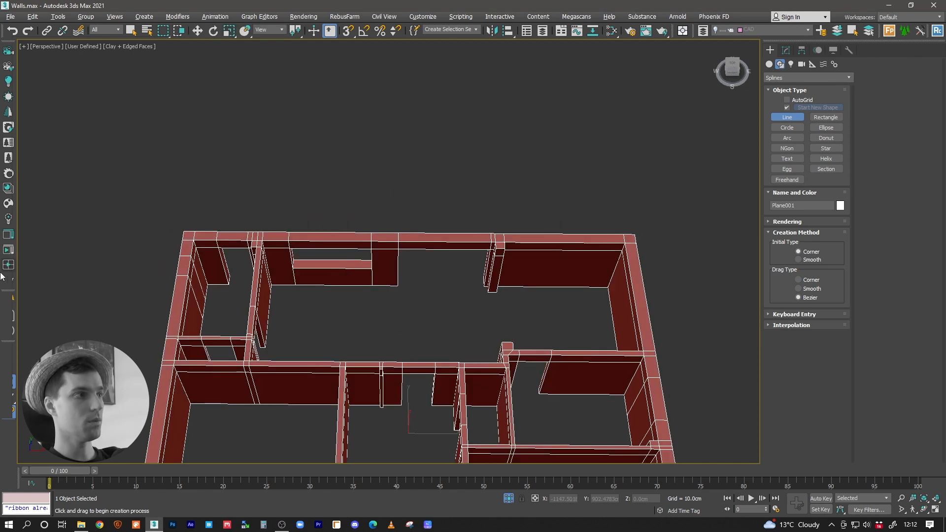
middle_drag(462, 222, 422, 162)
alt+middle_drag(422, 163, 436, 198)
scroll(353, 249, up, 10)
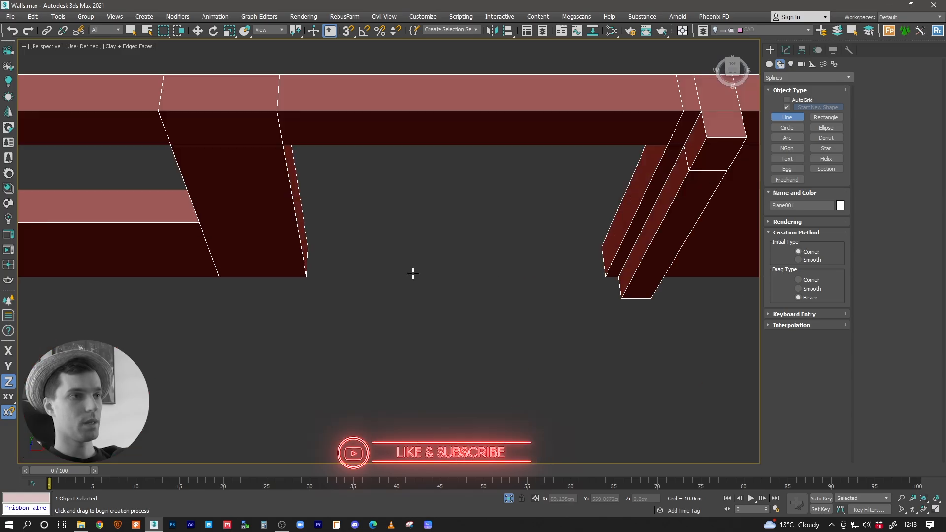
click(349, 31)
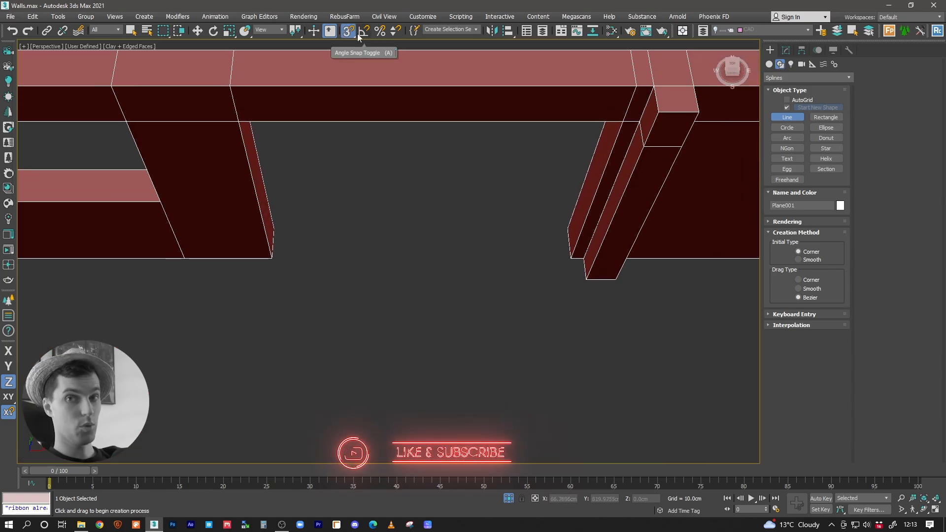
key(s)
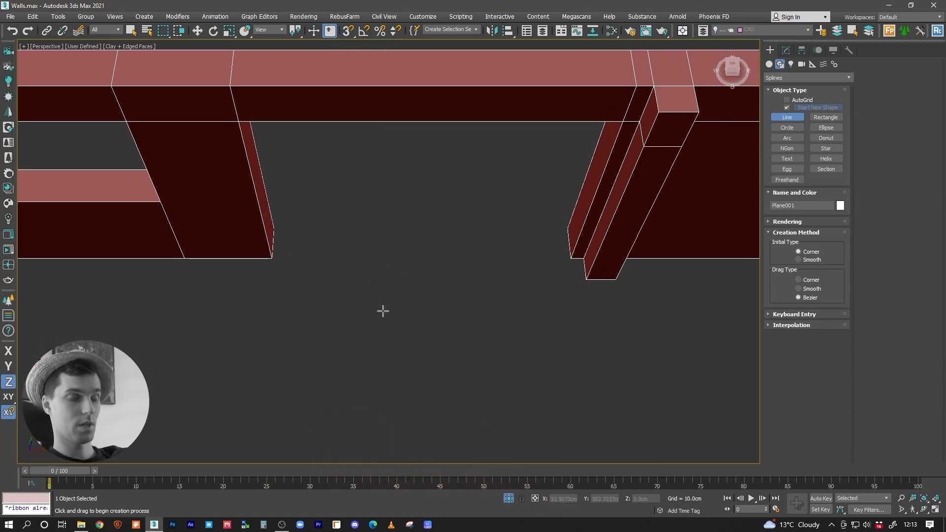
key(s)
key(s)
Step: Begin tracing the floor outline at the wide rear opening's jamb, along the kitchen's rear wall and down its side partition to the partition's end
click(272, 229)
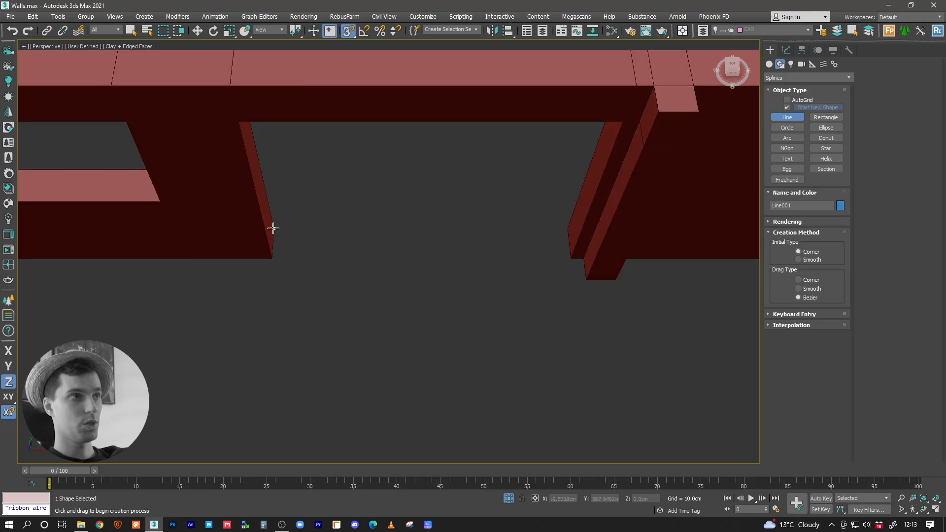
click(270, 258)
middle_drag(240, 259, 495, 273)
middle_drag(344, 283, 527, 207)
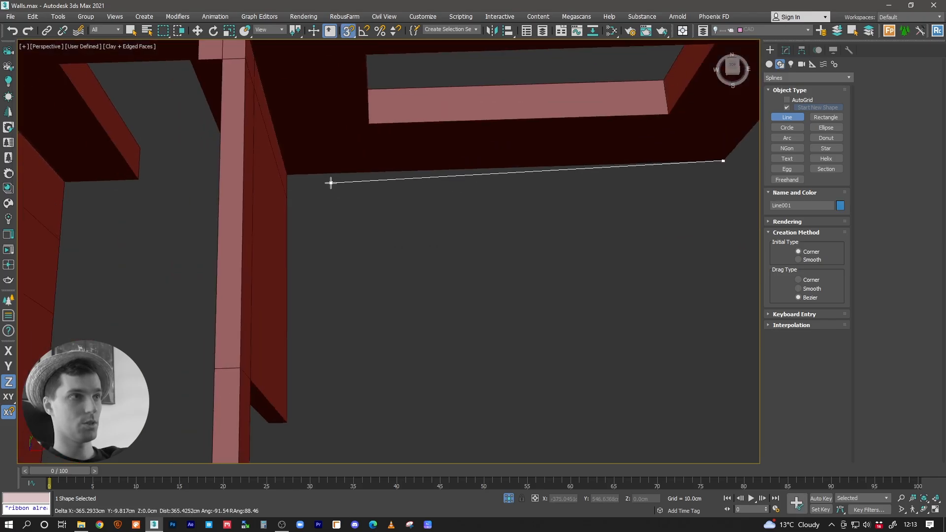
click(289, 173)
click(288, 424)
click(268, 424)
Step: Continue the outline through the rear-left small room, around its exterior door opening to the room's outer corner
middle_drag(304, 303, 507, 351)
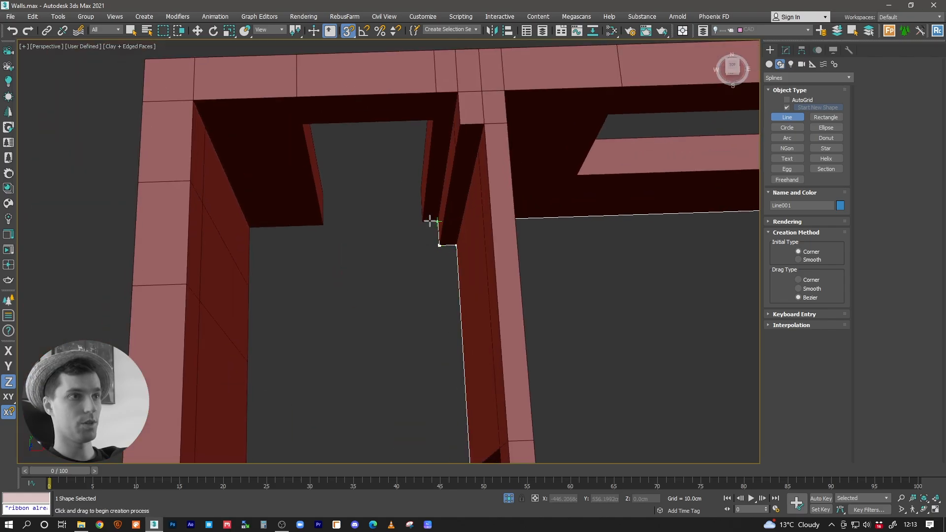
click(420, 191)
click(324, 194)
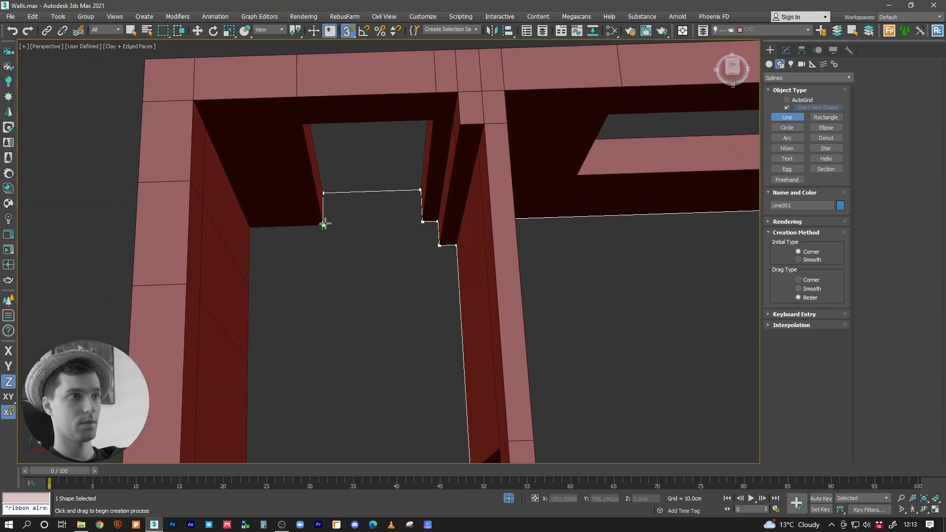
click(253, 227)
Step: Trace the rest of the small rear-left room and the narrow room next to it at the base of the walls
middle_drag(345, 300, 359, 171)
scroll(359, 173, down, 3)
alt+middle_drag(357, 218, 356, 301)
click(305, 336)
click(351, 338)
alt+middle_drag(355, 344, 316, 350)
click(353, 341)
click(302, 346)
click(303, 396)
click(443, 390)
Step: Extend the outline back into the kitchen and along its inner wall to the hall doorway, following the jamb and short wall projection
alt+middle_drag(413, 336, 235, 264)
scroll(453, 338, up, 4)
click(472, 343)
scroll(331, 380, down, 4)
middle_drag(478, 338, 218, 391)
click(352, 387)
alt+middle_drag(353, 386, 438, 220)
click(399, 304)
scroll(378, 303, up, 4)
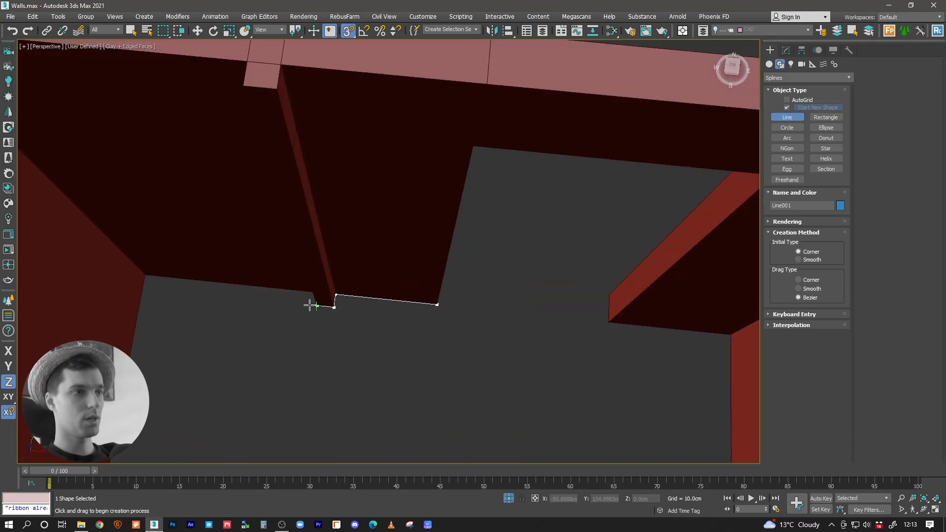
Step: Trace the hall's rear-left corner and its left wall down to the jamb of the front-left room's doorway
middle_drag(309, 306, 545, 331)
click(365, 300)
scroll(401, 322, down, 4)
middle_drag(402, 323, 405, 179)
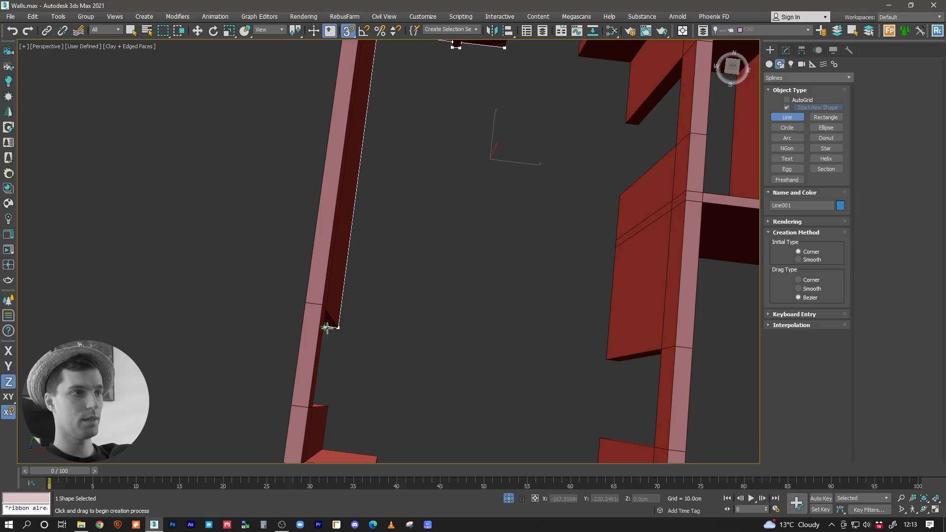
click(326, 327)
Step: Trace the four corners of the front-left room and bring the outline back through its doorway into the hall
middle_drag(384, 292, 494, 392)
click(476, 132)
click(111, 86)
scroll(266, 256, down, 3)
middle_drag(277, 266, 359, 129)
click(212, 299)
click(454, 327)
middle_drag(460, 256, 306, 247)
scroll(274, 254, up, 2)
click(274, 255)
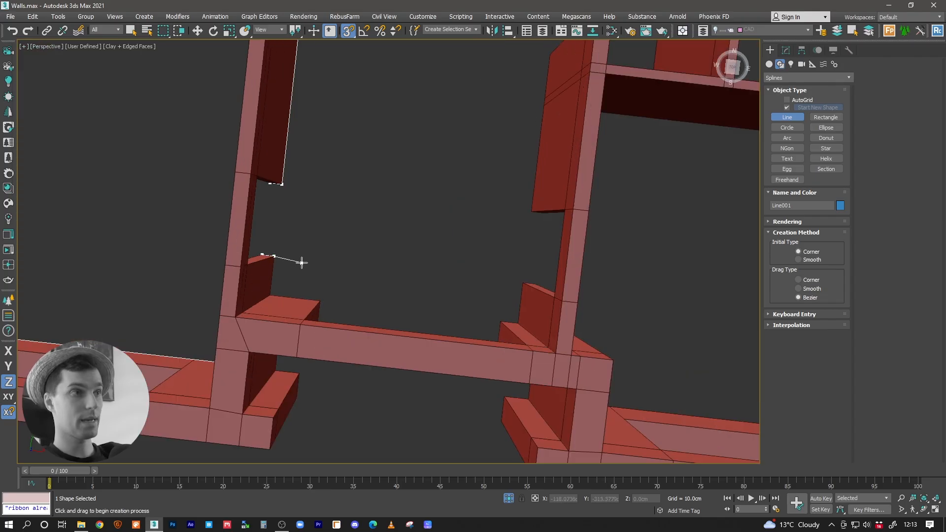
click(350, 223)
click(357, 291)
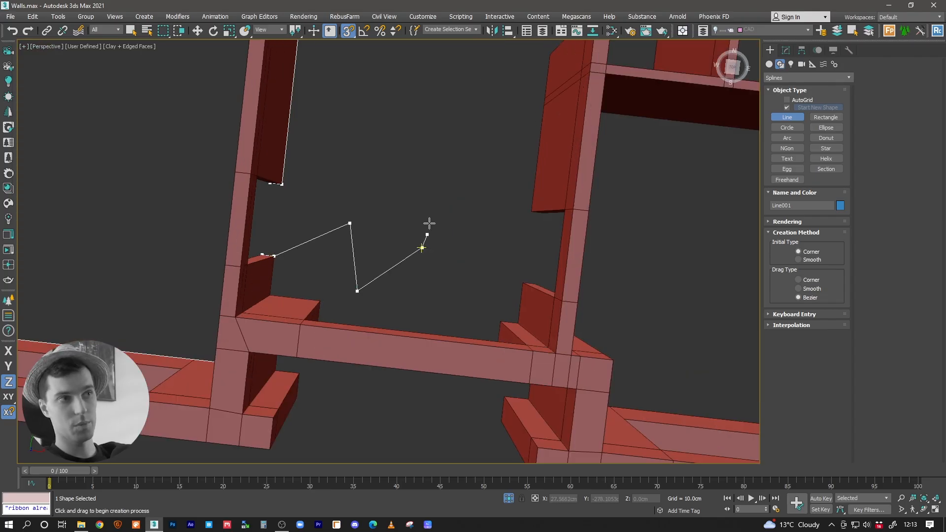
key(BackSpace)
key(BackSpace)
key(BackSpace)
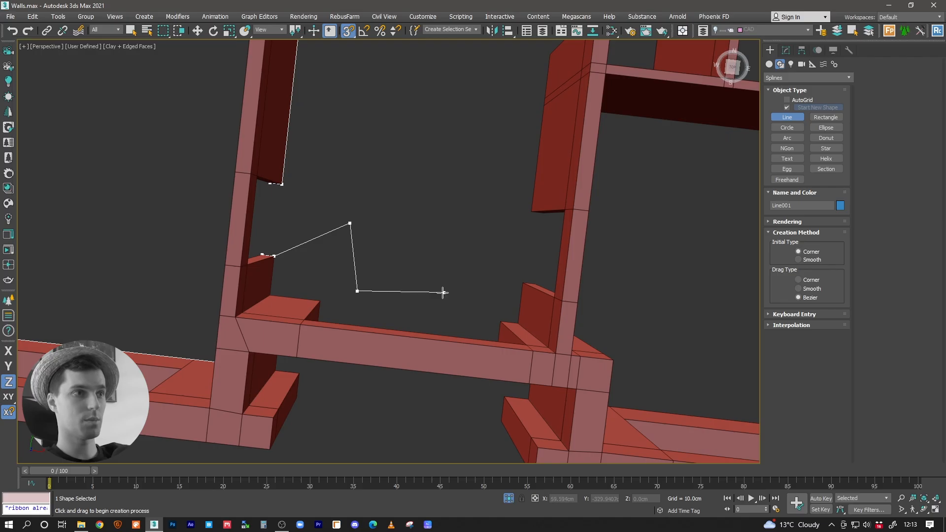
Step: Trace the front of the hall around the entrance opening and up to the front-right room's doorway
click(273, 294)
mouse_move(316, 295)
alt+middle_down()
mouse_move(344, 285)
mouse_move(321, 295)
alt+middle_up()
click(538, 312)
alt+middle_drag(543, 278, 276, 254)
click(511, 305)
click(528, 269)
Step: Trace the doorway and all corners of the front-right room, returning to the hall side of its doorway
click(244, 274)
click(275, 277)
click(272, 347)
click(623, 373)
click(653, 91)
click(258, 59)
click(250, 163)
middle_drag(250, 163, 523, 240)
Step: Trace the hall wall up to the small closet and follow the closet's doorway and inner corners
click(505, 245)
middle_drag(515, 116, 326, 243)
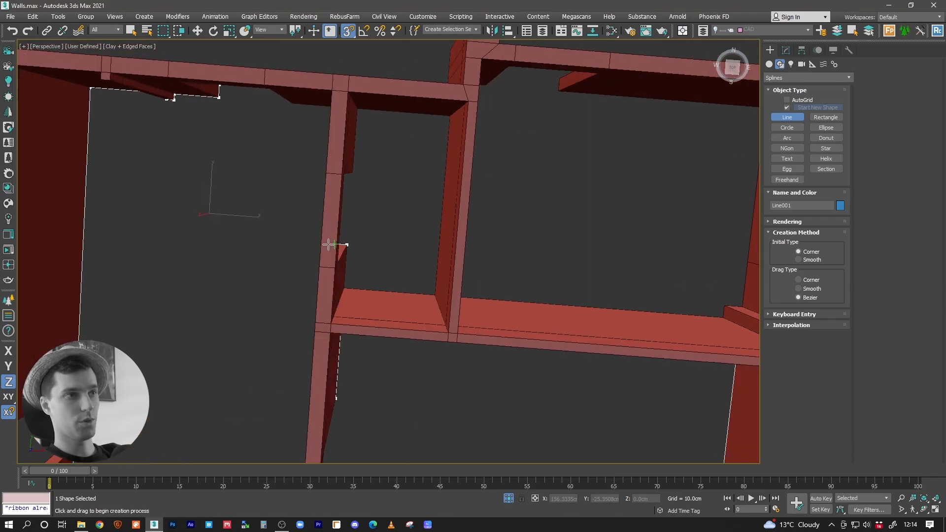
click(345, 288)
click(434, 295)
click(449, 116)
click(354, 173)
Step: Continue the outline from the closet doorway along the hall's rear wall and through the opening into the back room
alt+middle_drag(354, 174, 481, 207)
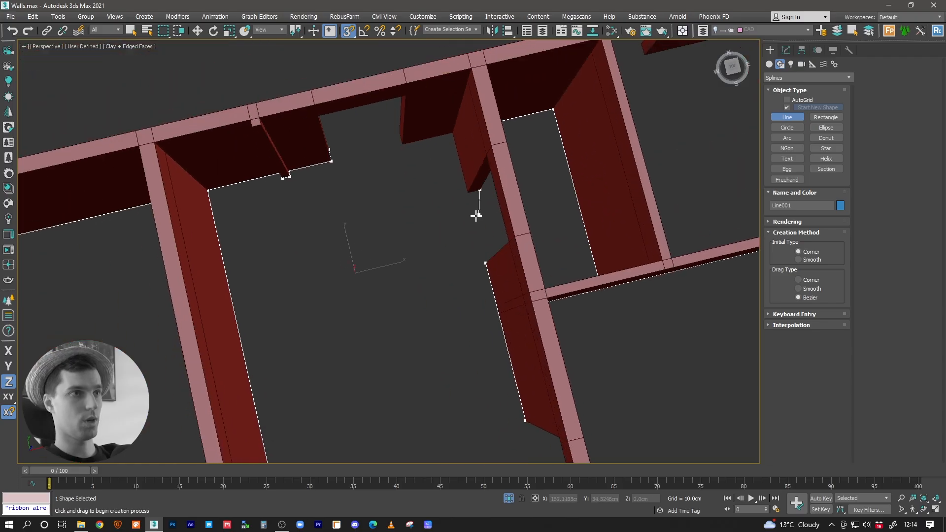
alt+middle_drag(401, 143, 390, 306)
click(485, 300)
click(483, 250)
middle_drag(477, 261, 370, 190)
Step: Trace the middle-right room's inner corners, including the small notch near its front outer corner
click(349, 304)
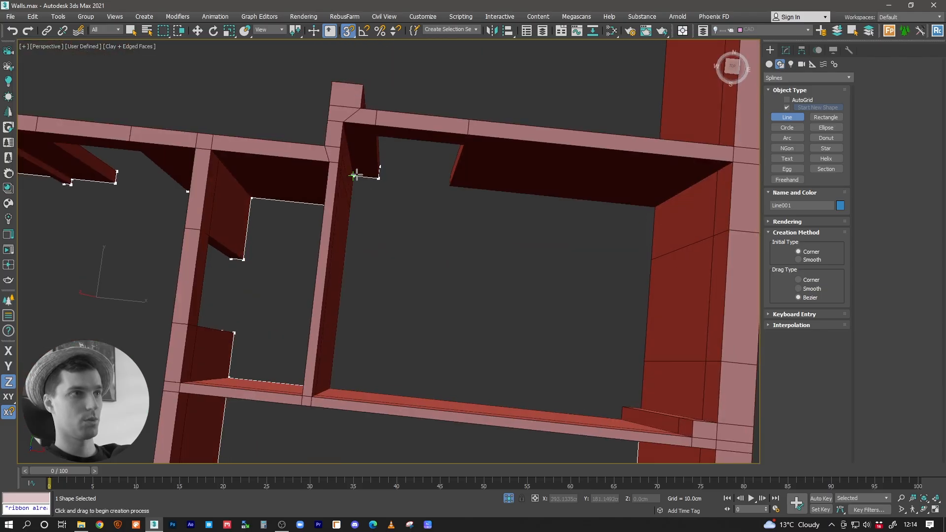
click(330, 389)
click(621, 419)
click(622, 407)
click(640, 408)
click(654, 208)
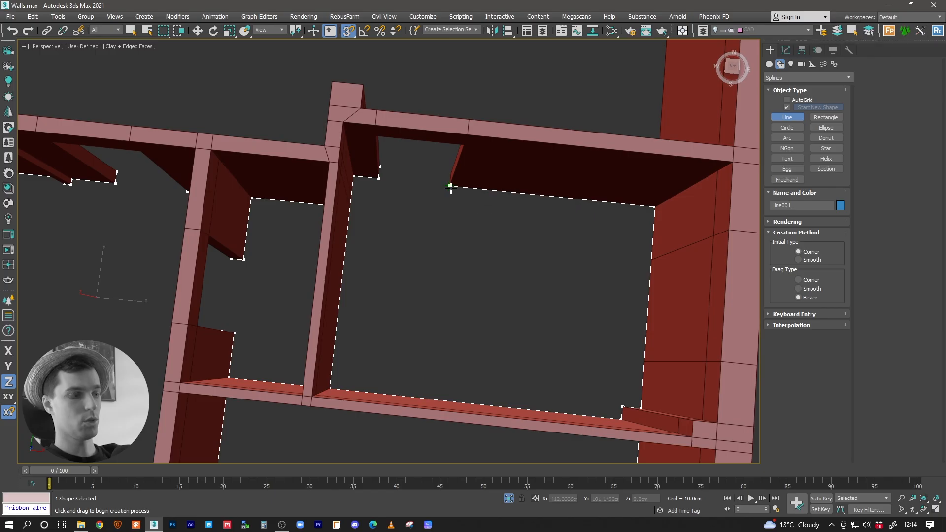
Step: Trace the remaining corners of the large back room in wireframe display and close the spline at its starting vertex
alt+middle_drag(450, 188, 450, 270)
key(F3)
alt+middle_drag(656, 281, 627, 256)
click(362, 214)
click(359, 229)
middle_drag(359, 229, 654, 258)
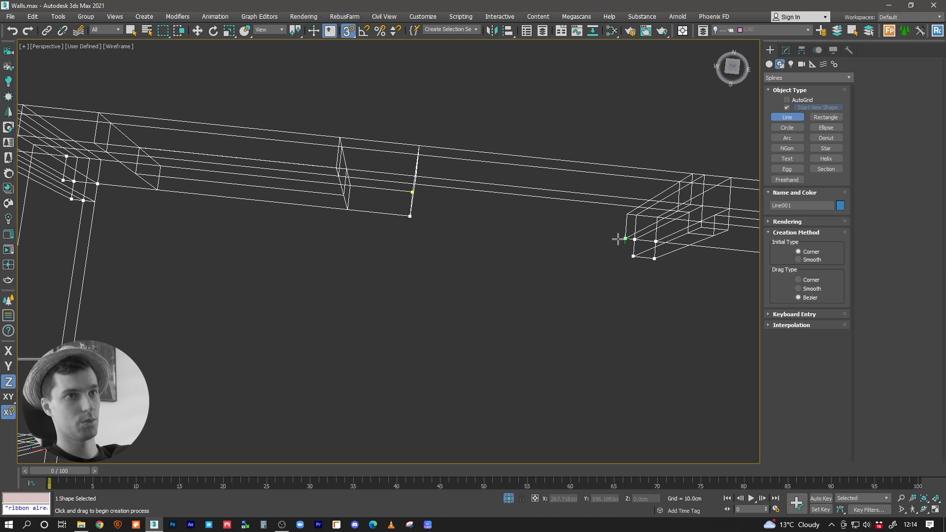
middle_drag(418, 194, 327, 194)
click(327, 191)
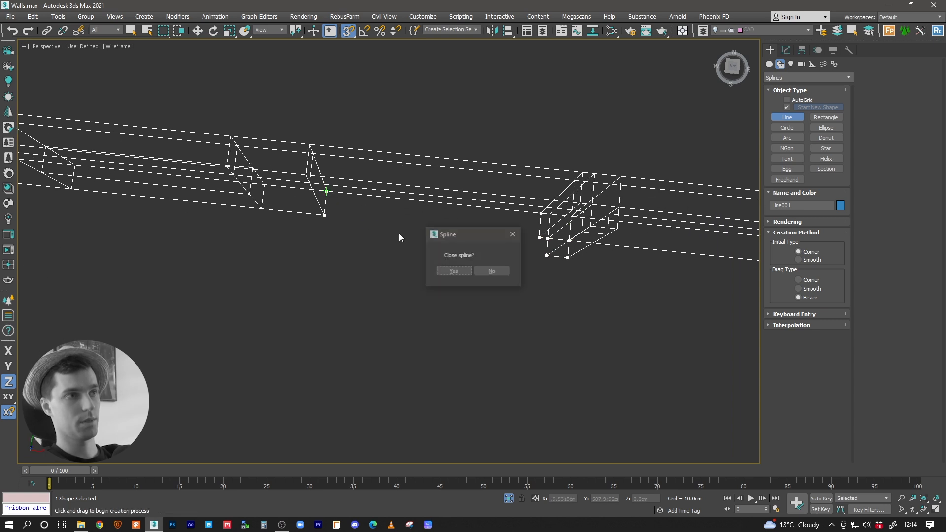
click(453, 272)
Step: Restore the shaded display and apply an Edit Poly modifier to the closed floor outline
key(F3)
key(w)
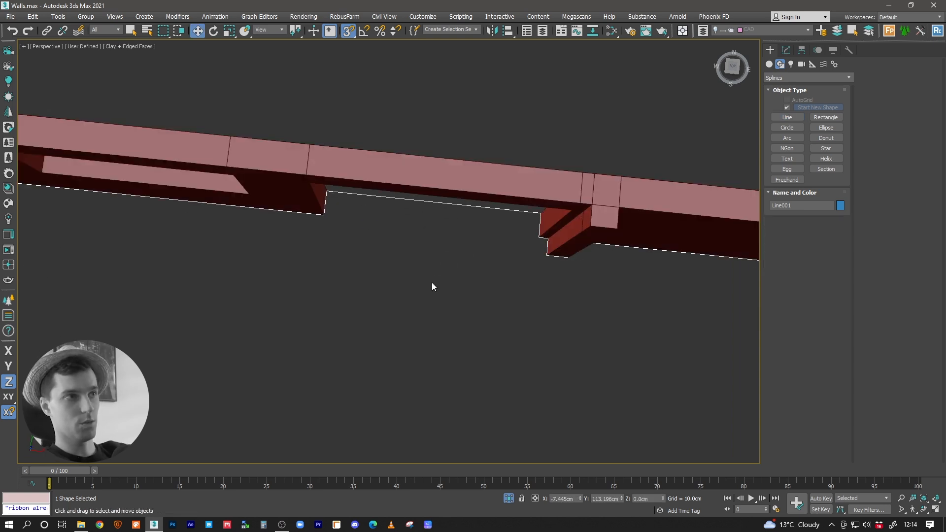
click(786, 51)
middle_drag(703, 282, 705, 234)
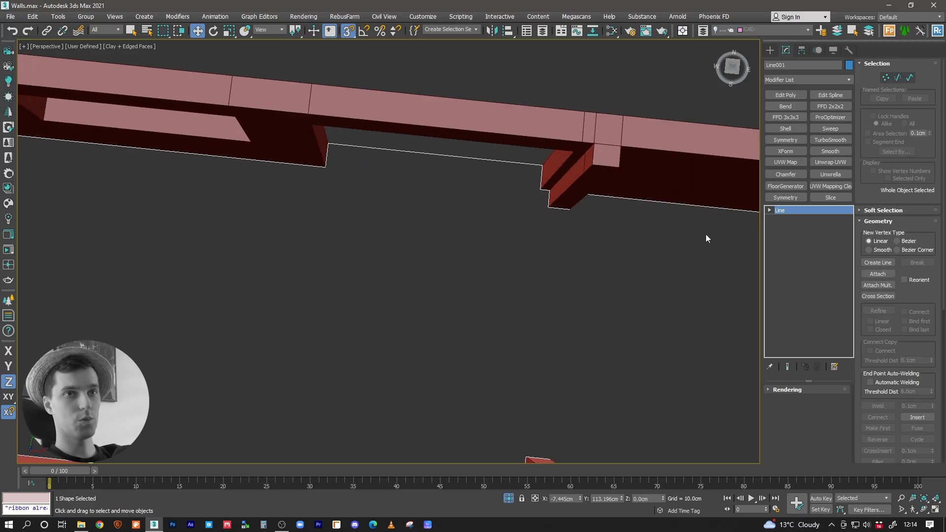
right_click(779, 210)
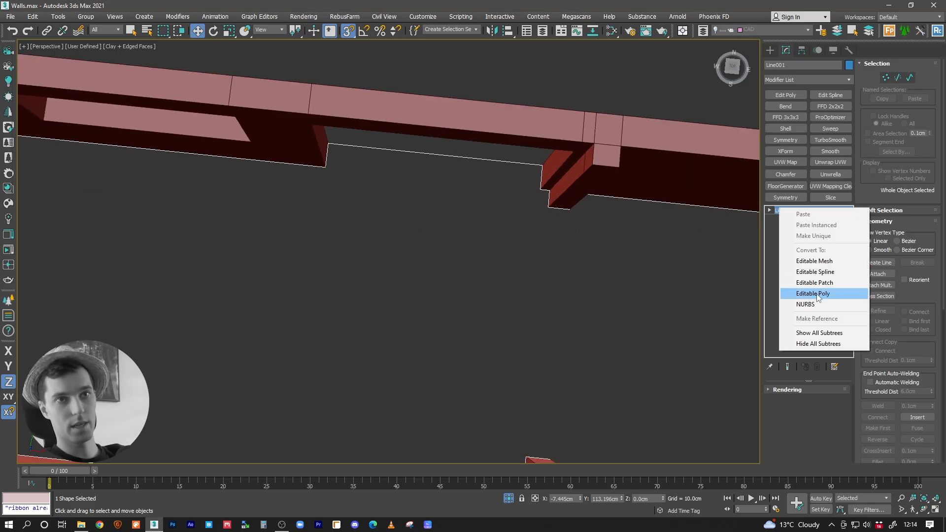
click(438, 239)
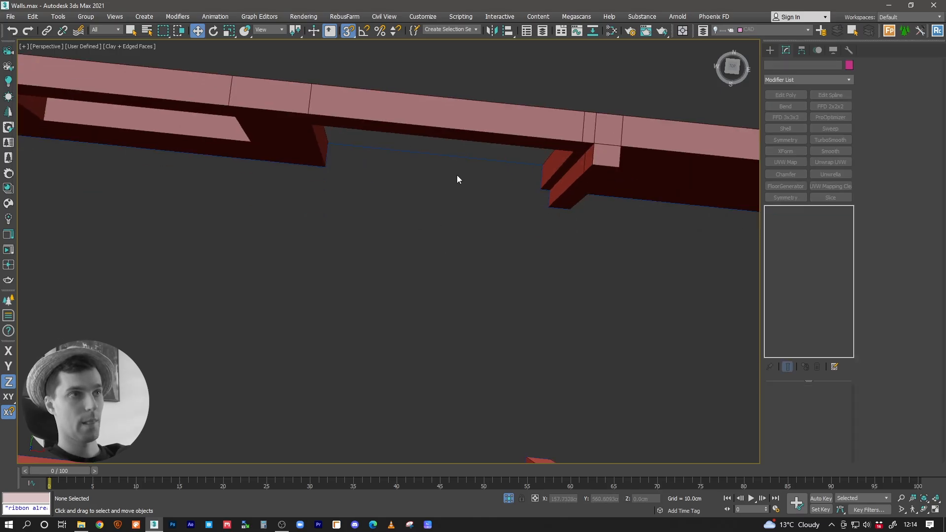
click(465, 156)
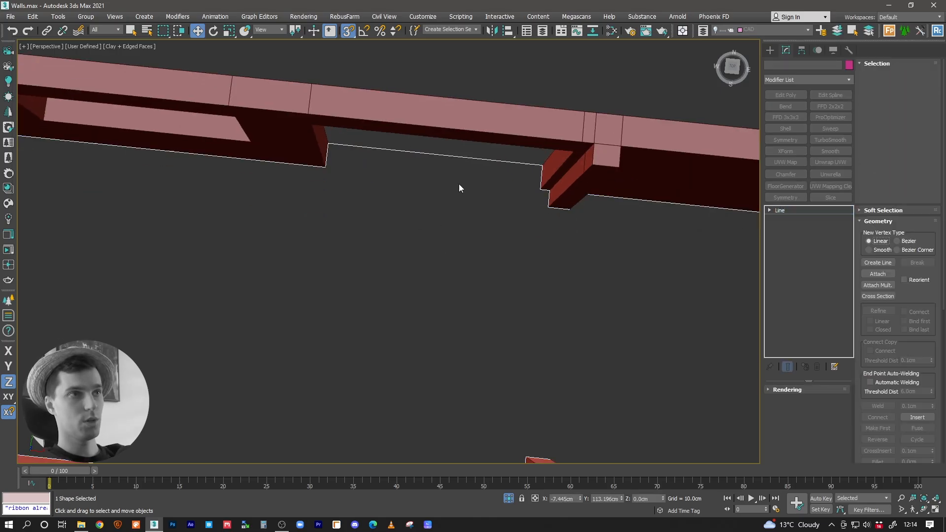
click(848, 80)
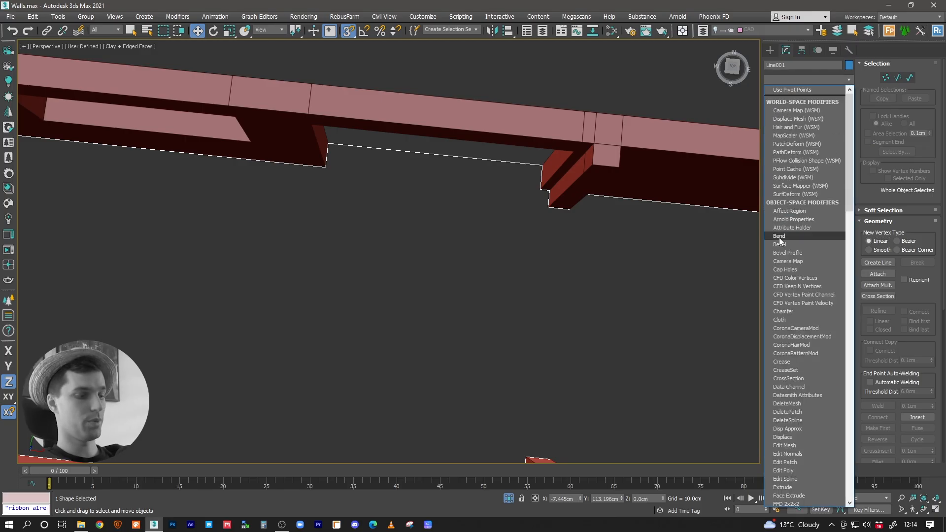
key(e)
click(784, 115)
Step: Set the viewport to Default Shading with the Standard quality preset
middle_drag(534, 227, 421, 174)
scroll(420, 174, down, 5)
click(129, 47)
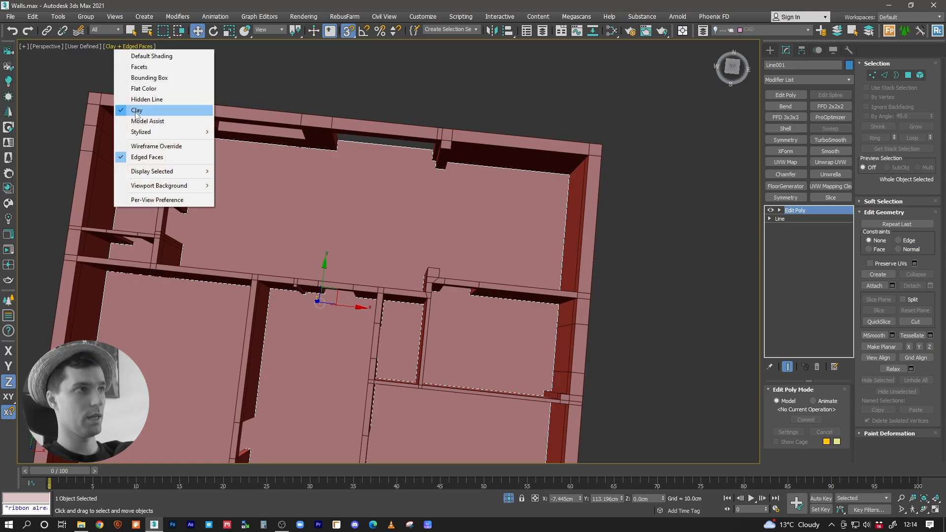
click(146, 56)
click(94, 47)
click(116, 92)
Step: Isolate the new floor surface and examine the doorway gaps between its rooms
mouse_move(353, 221)
alt+middle_down()
mouse_move(387, 183)
mouse_move(381, 215)
mouse_move(394, 231)
mouse_move(498, 247)
mouse_move(421, 246)
mouse_move(429, 314)
alt+middle_up()
scroll(428, 313, up, 3)
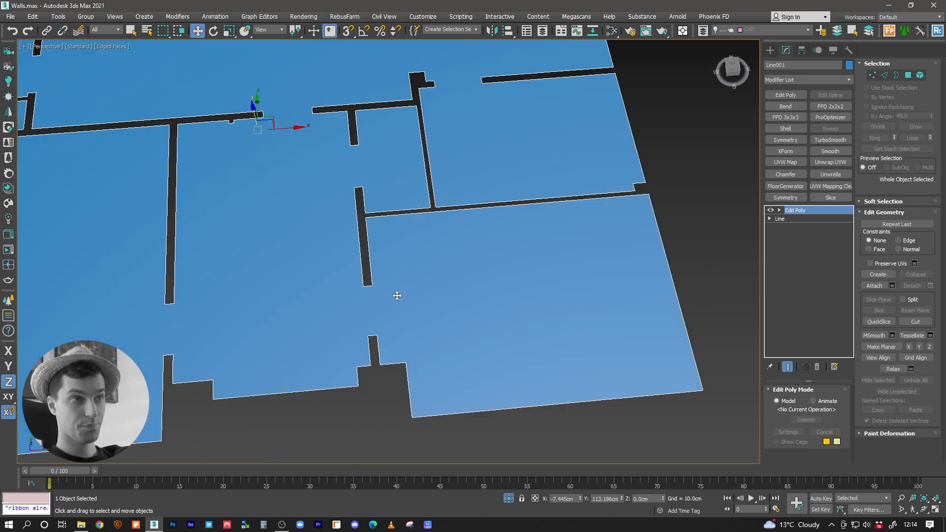
scroll(395, 295, up, 1)
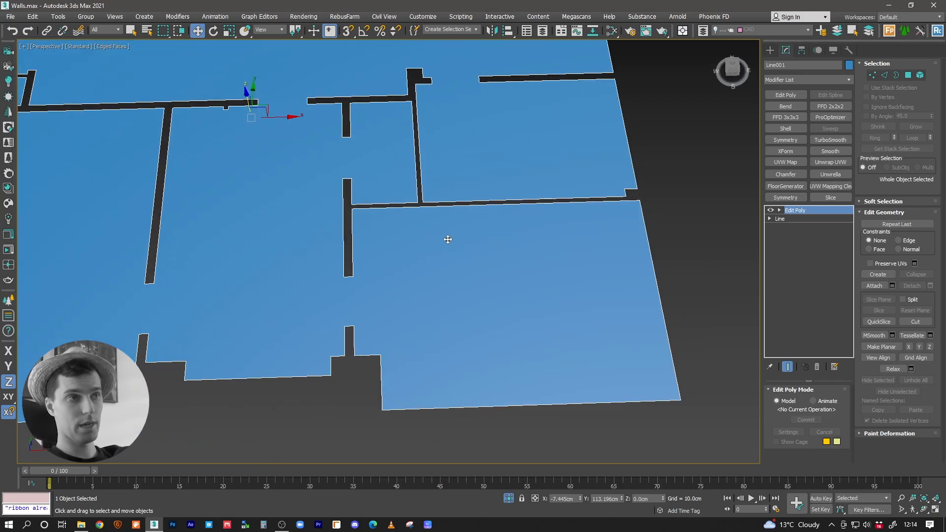
middle_drag(358, 276, 587, 276)
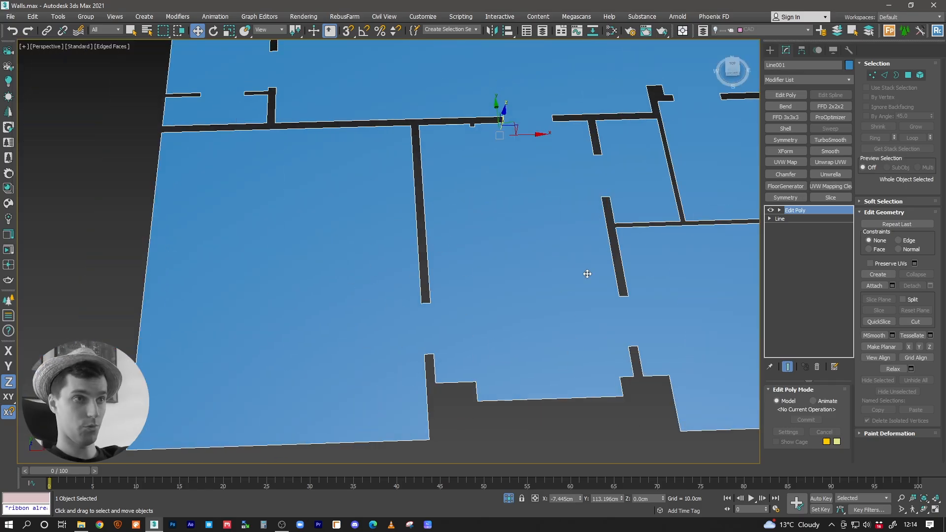
alt+middle_drag(538, 236, 483, 250)
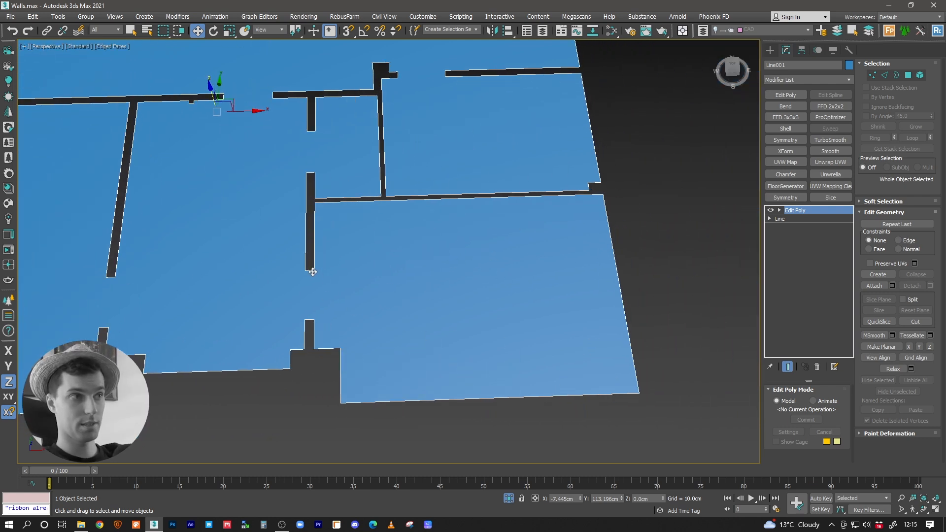
scroll(312, 311, up, 3)
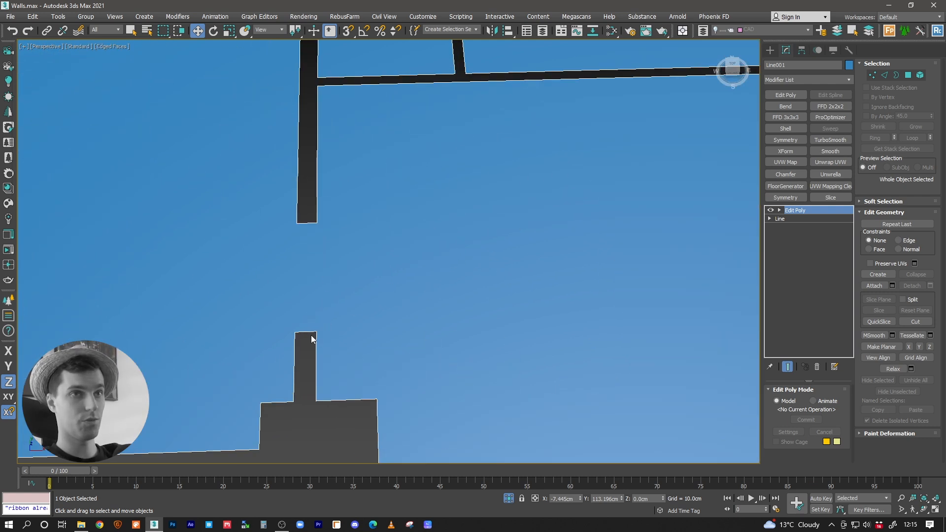
click(784, 218)
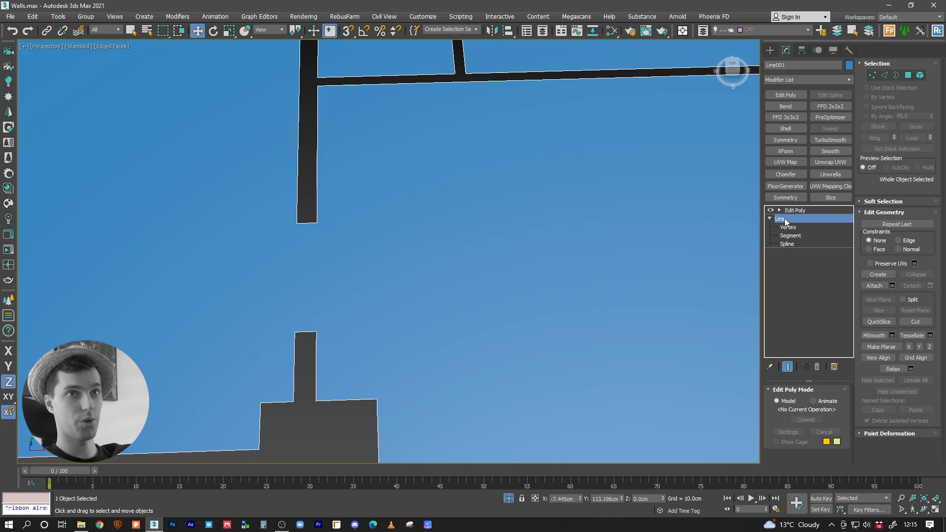
right_click(784, 217)
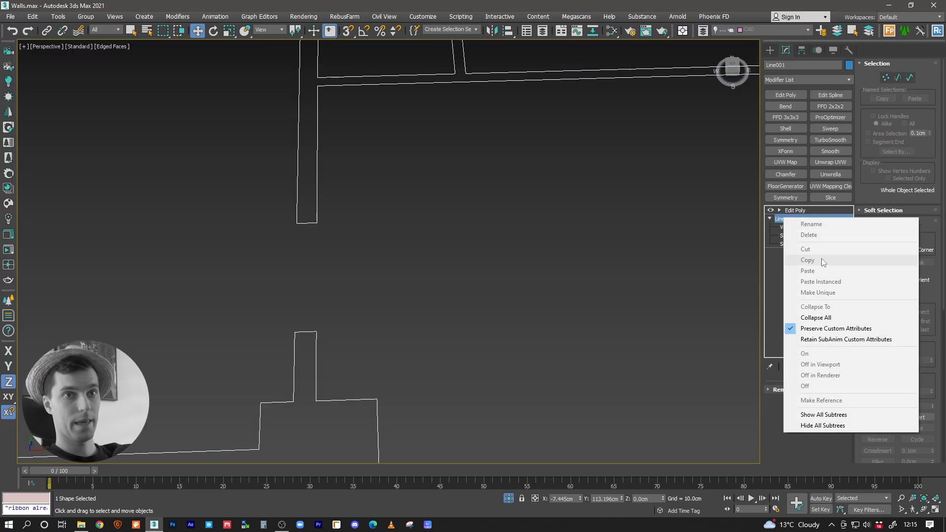
click(776, 280)
click(784, 228)
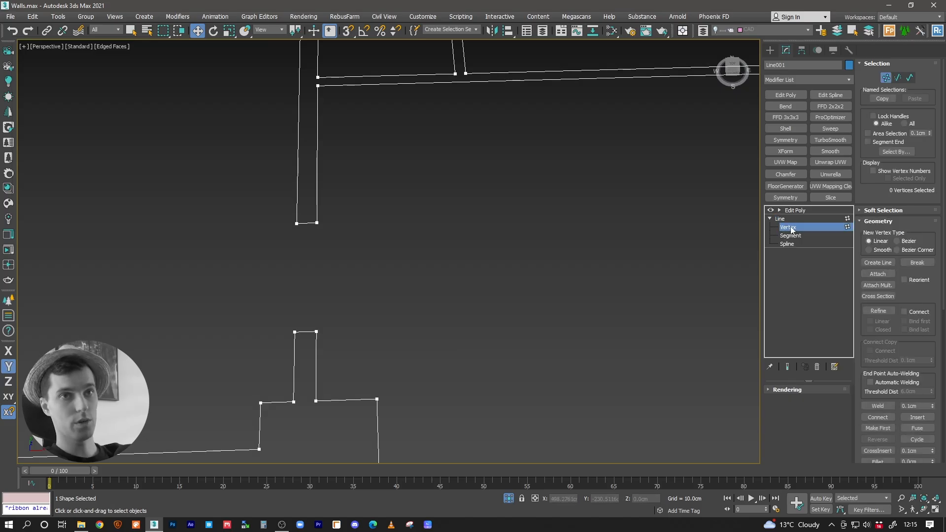
click(873, 311)
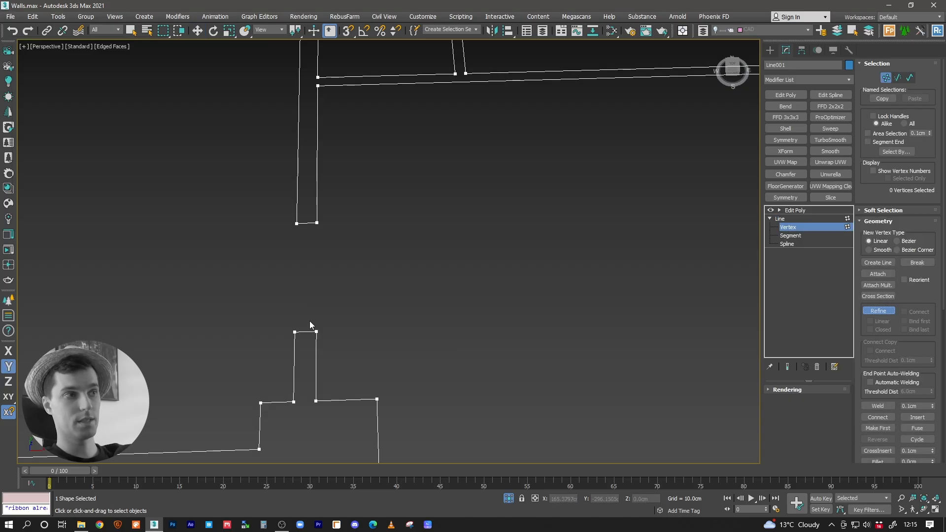
right_click(353, 268)
mouse_move(389, 259)
middle_down()
mouse_move(352, 261)
mouse_move(387, 236)
mouse_move(447, 235)
middle_up()
click(783, 219)
click(792, 210)
click(771, 50)
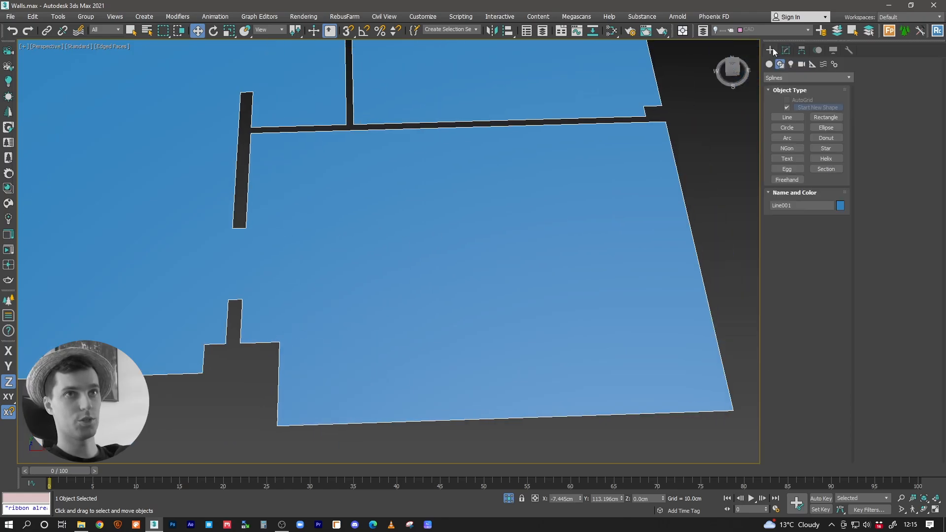
click(788, 116)
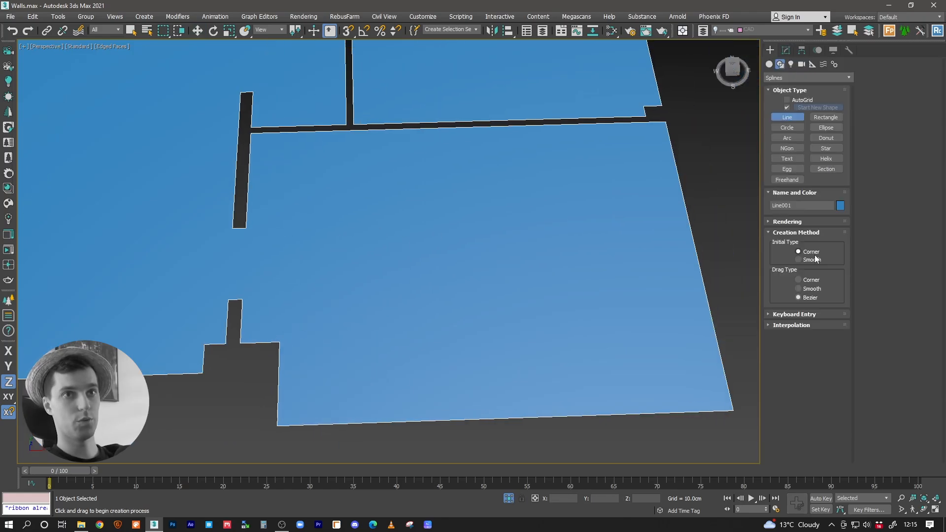
key(w)
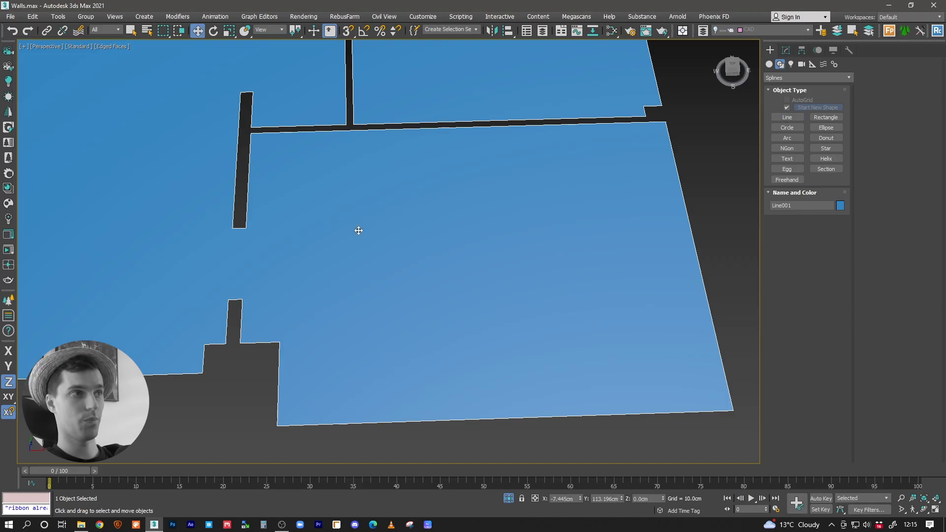
Step: Convert all vertices of the floor spline to the Corner type and return to its Edit Poly level
click(786, 50)
click(791, 227)
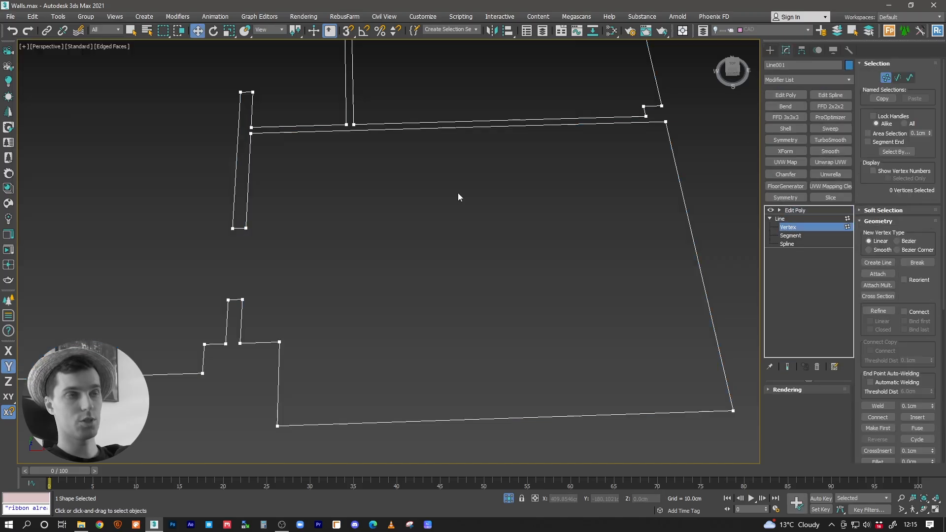
key(ctrl+a)
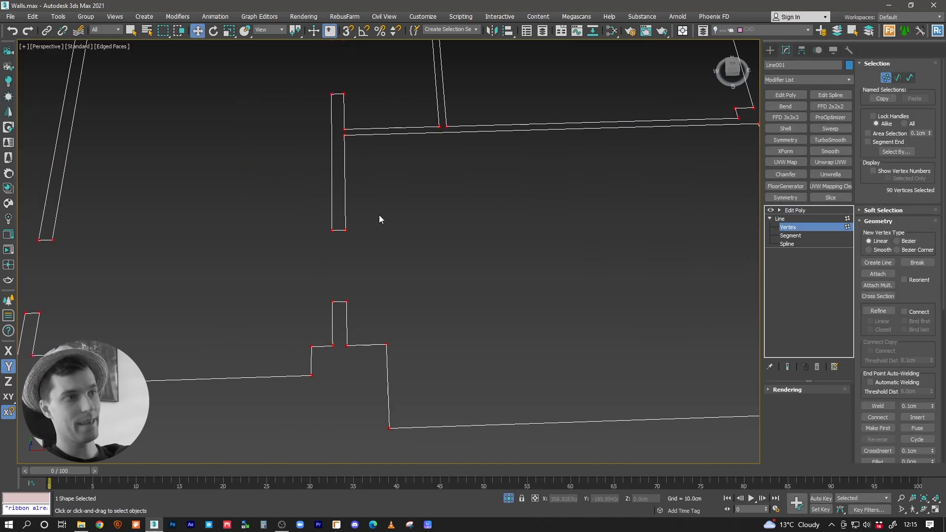
right_click(295, 208)
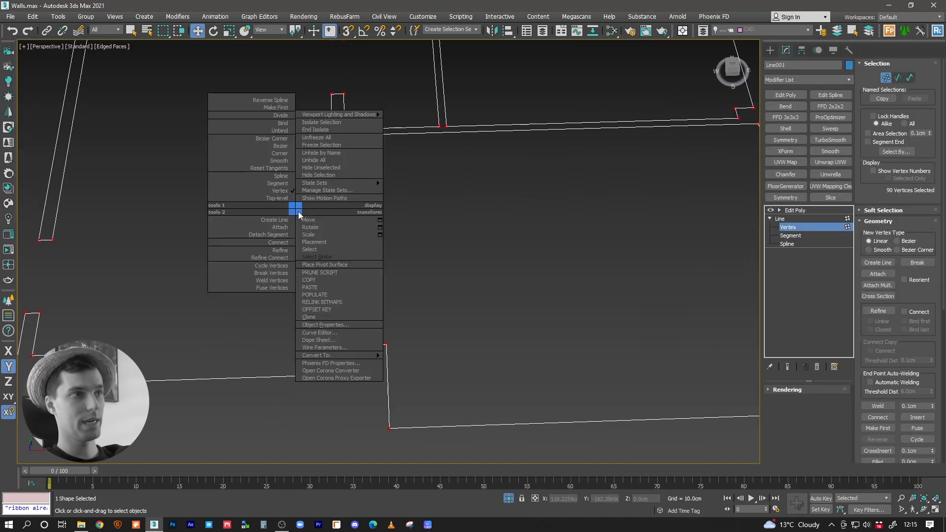
click(277, 154)
middle_drag(340, 164, 365, 223)
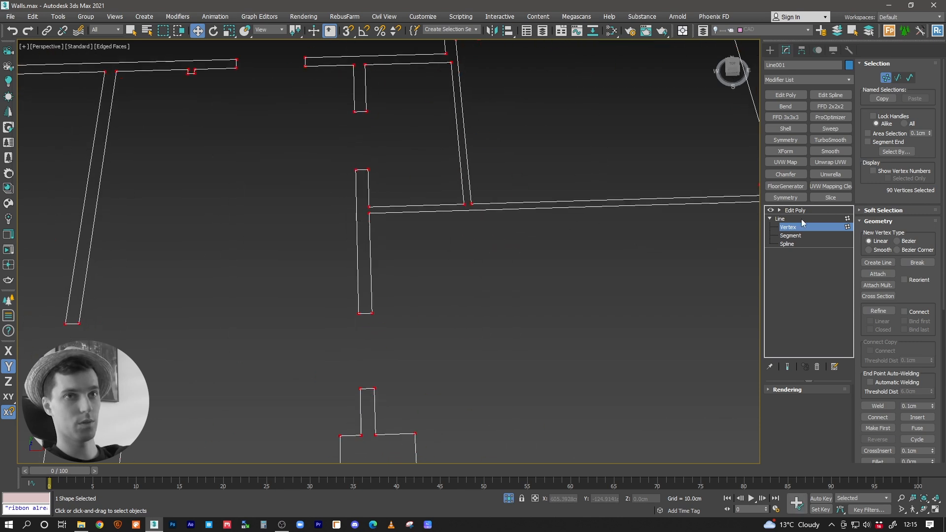
click(791, 210)
Step: Set up a new line with the drag type set to Corner and vertex snapping enabled
middle_drag(440, 235, 367, 166)
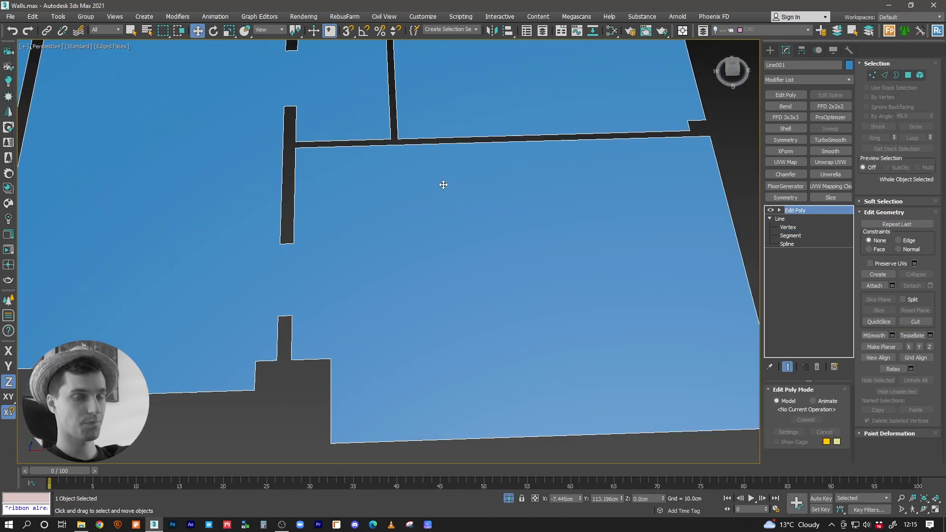
middle_drag(489, 194, 586, 175)
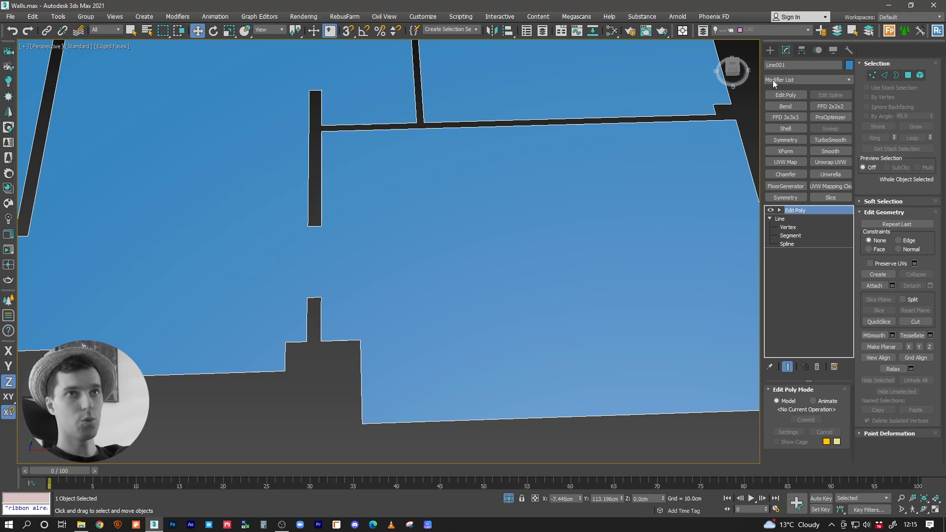
click(770, 50)
middle_drag(373, 240, 427, 304)
scroll(427, 305, down, 3)
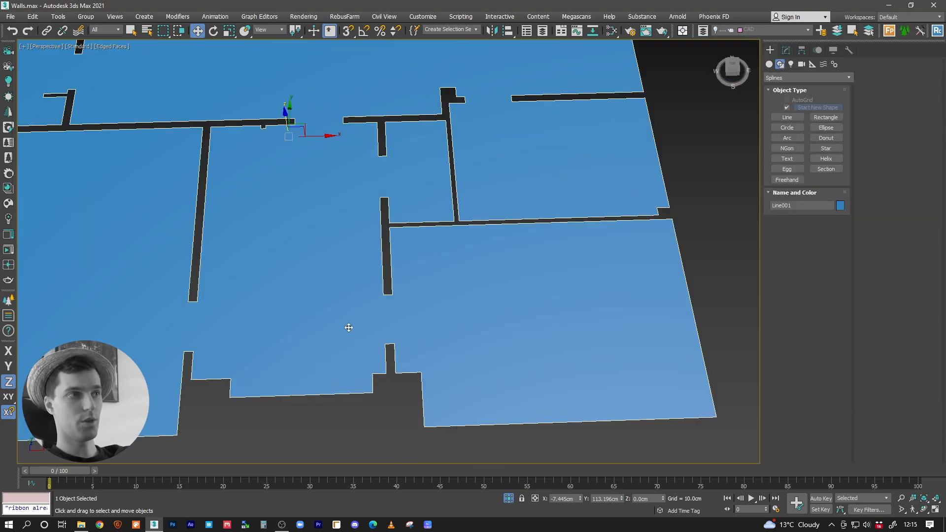
middle_drag(292, 276, 342, 221)
middle_drag(377, 262, 401, 260)
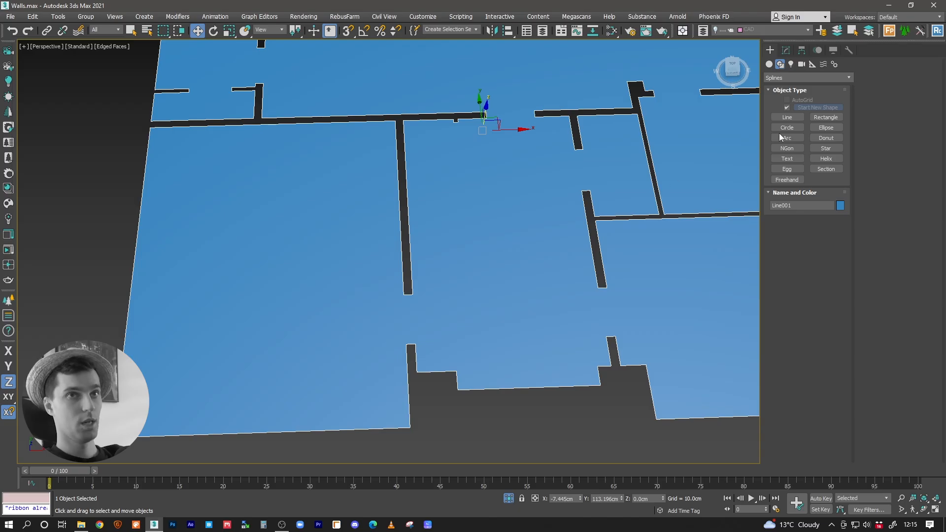
click(787, 118)
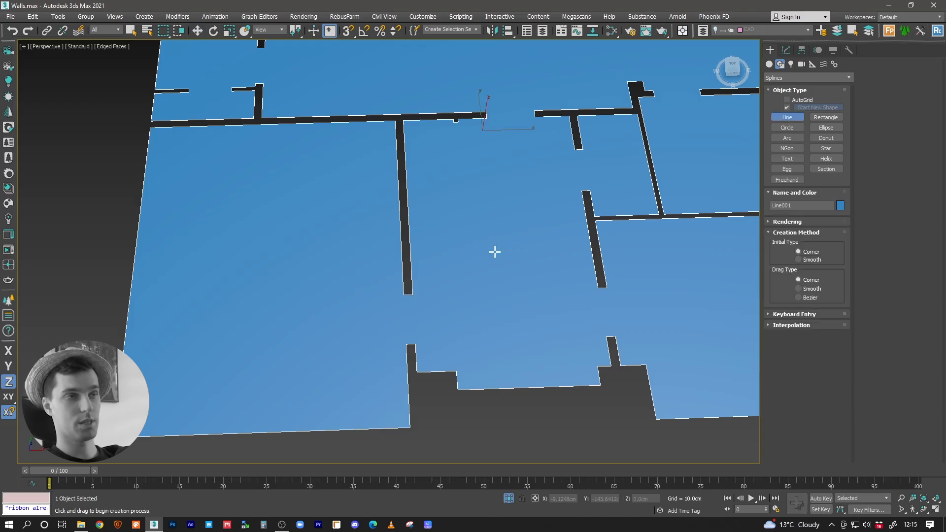
key(s)
Step: Trace the front-left room's corners from one doorway jamb around to the opposite jamb with the snapped line
click(405, 295)
click(395, 120)
click(150, 128)
click(115, 438)
click(410, 429)
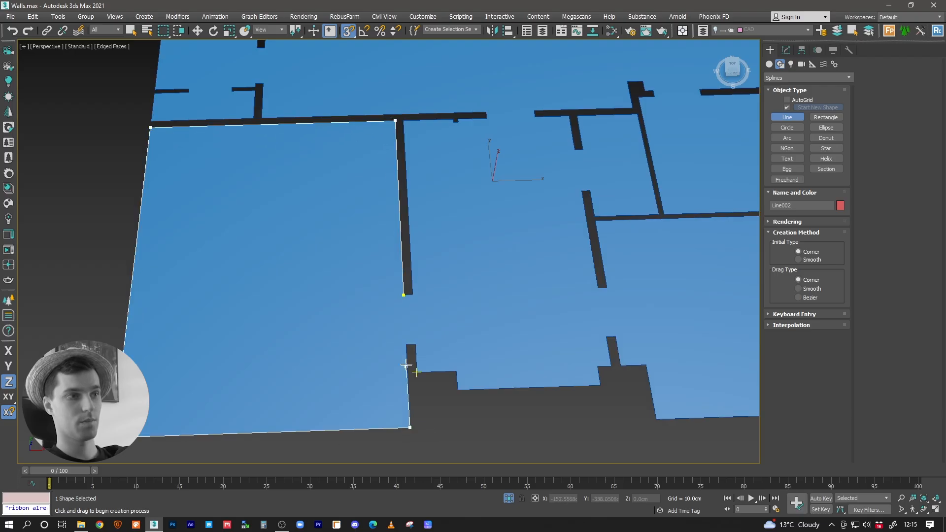
click(408, 345)
Step: Continue the room outline across the wall thickness at the doorway and close the spline at its starting vertex
scroll(408, 346, up, 8)
click(459, 352)
scroll(460, 351, down, 5)
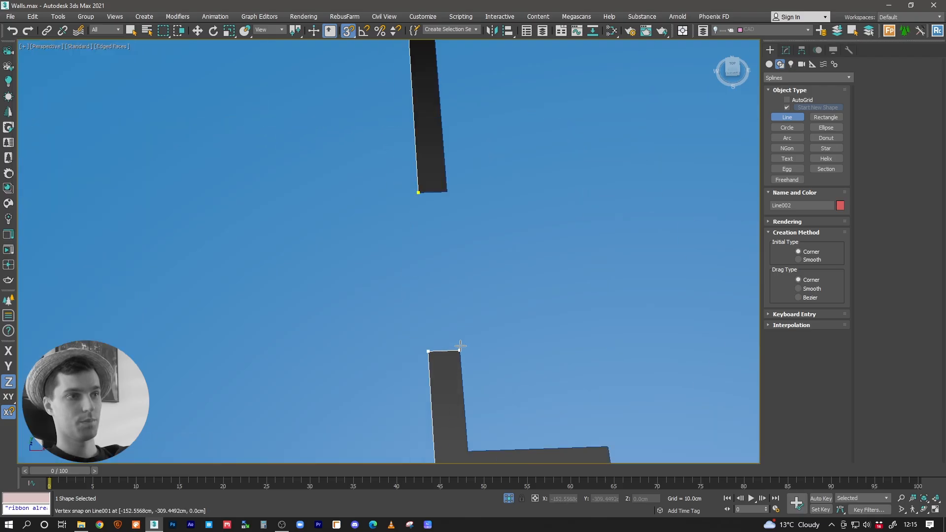
click(447, 192)
click(417, 192)
click(451, 271)
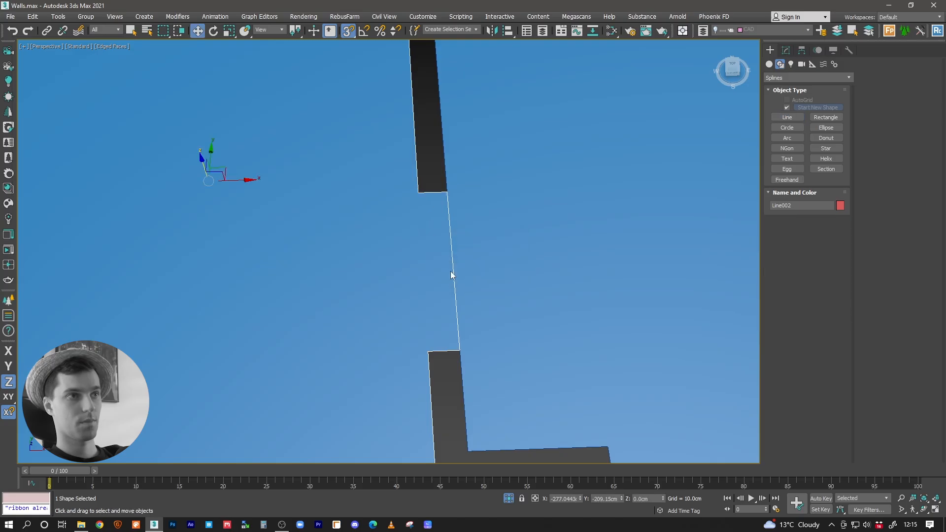
Step: Move the room outline's doorway segment to the middle of the wall thickness and leave segment editing
key(w)
click(770, 210)
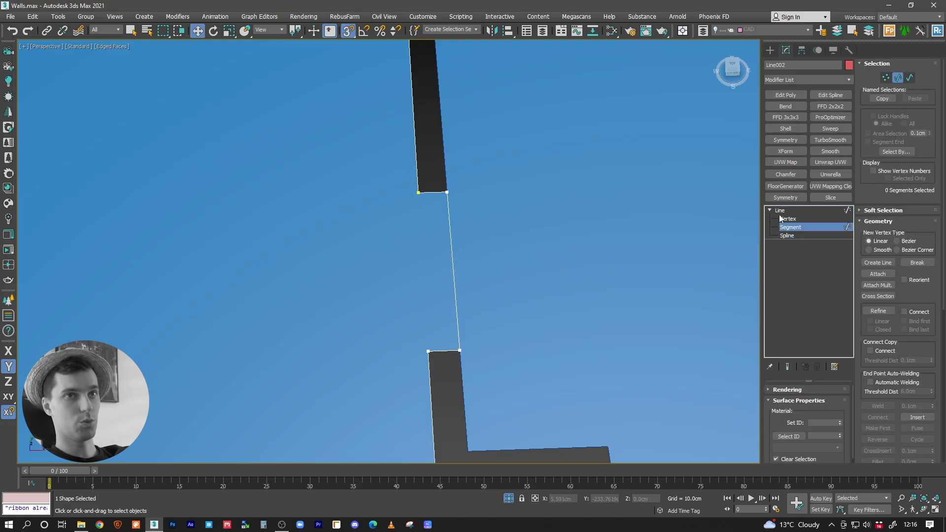
click(450, 271)
drag(474, 266, 460, 269)
click(798, 210)
alt+middle_drag(475, 232, 425, 332)
middle_drag(471, 257, 448, 258)
Step: Reselect the overall floor surface, frame it in the viewport and isolate it
scroll(552, 251, down, 8)
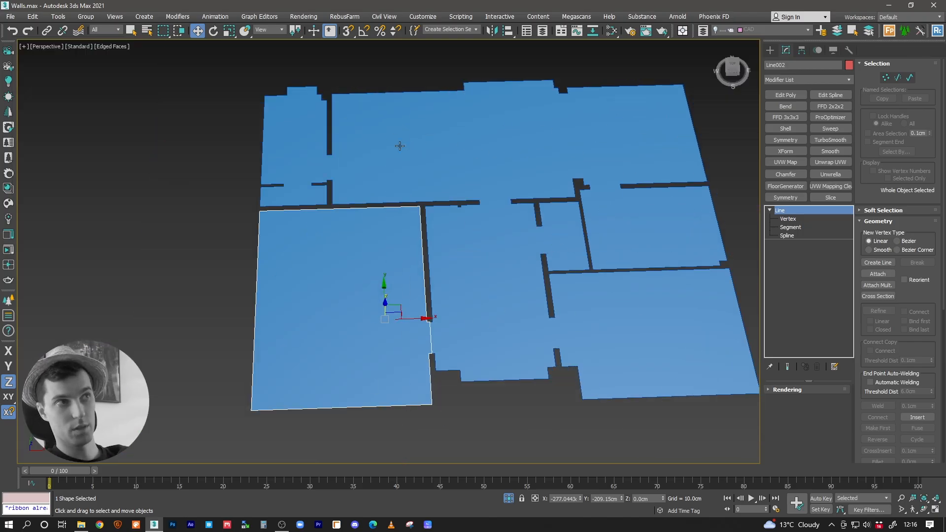
scroll(484, 146, up, 3)
scroll(417, 165, up, 4)
middle_drag(325, 234, 318, 158)
middle_drag(495, 302, 462, 258)
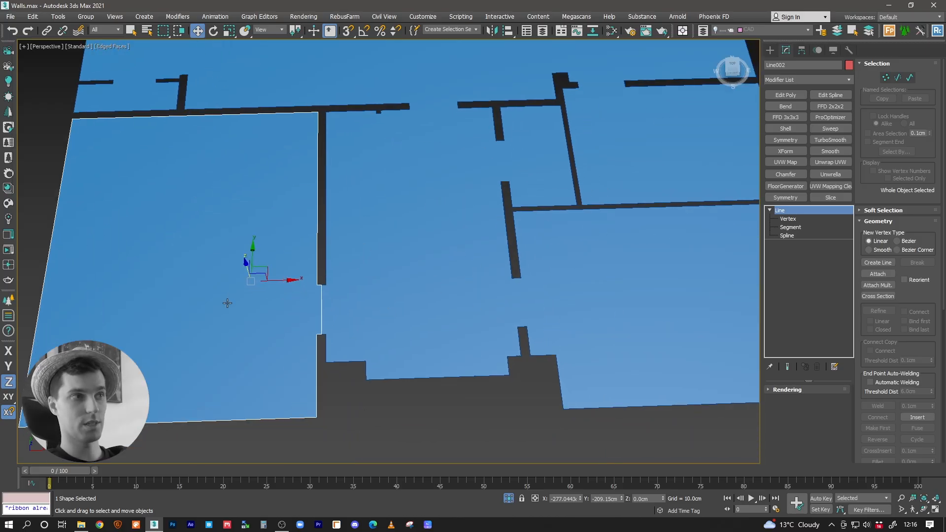
middle_drag(355, 276, 363, 285)
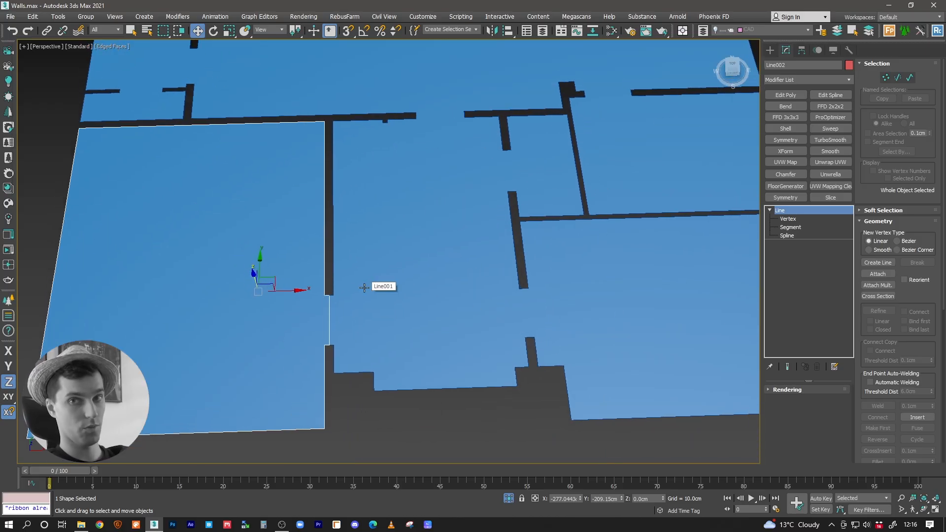
click(364, 288)
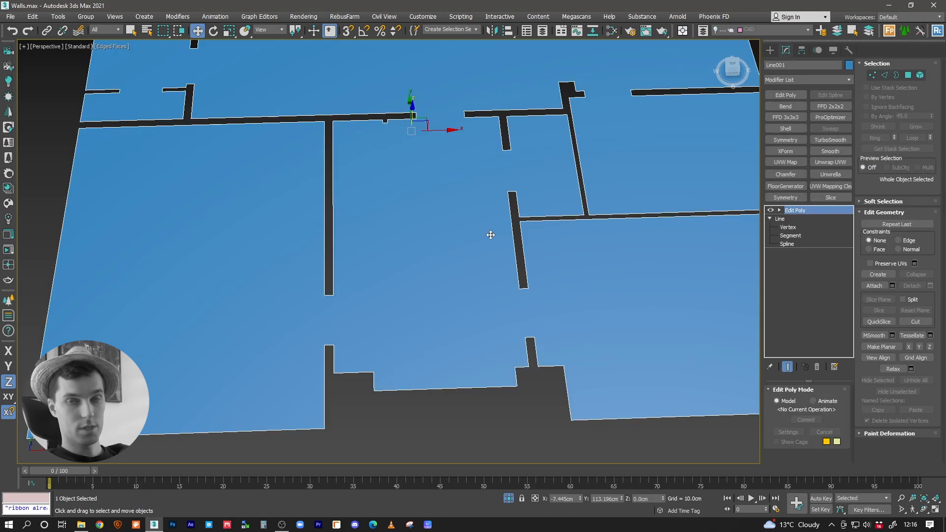
key(z)
mouse_move(457, 275)
alt+middle_down()
mouse_move(448, 279)
mouse_move(454, 264)
mouse_move(469, 268)
mouse_move(428, 271)
mouse_move(452, 259)
alt+middle_up()
key(alt+q)
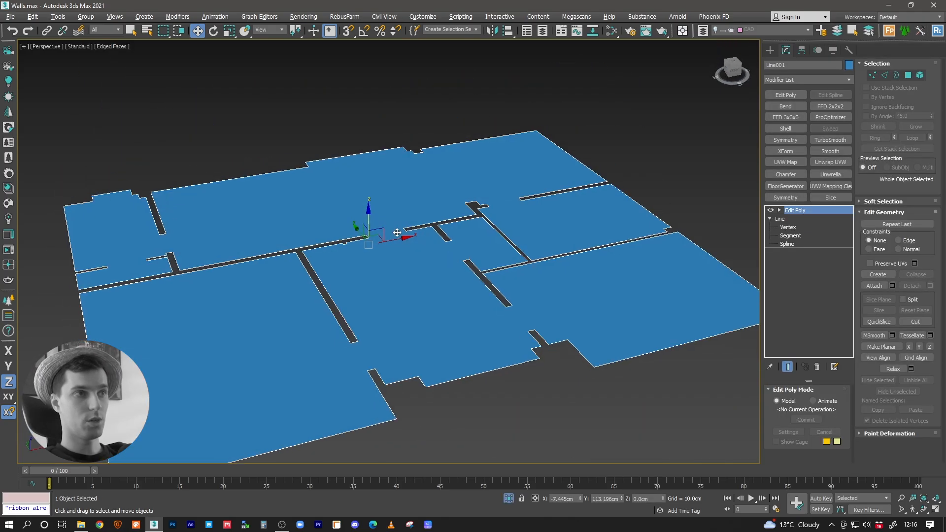
Step: Clone the floor surface upward as one independent copy and remove the copy's Edit Poly modifier
alt+middle_drag(368, 219, 385, 204)
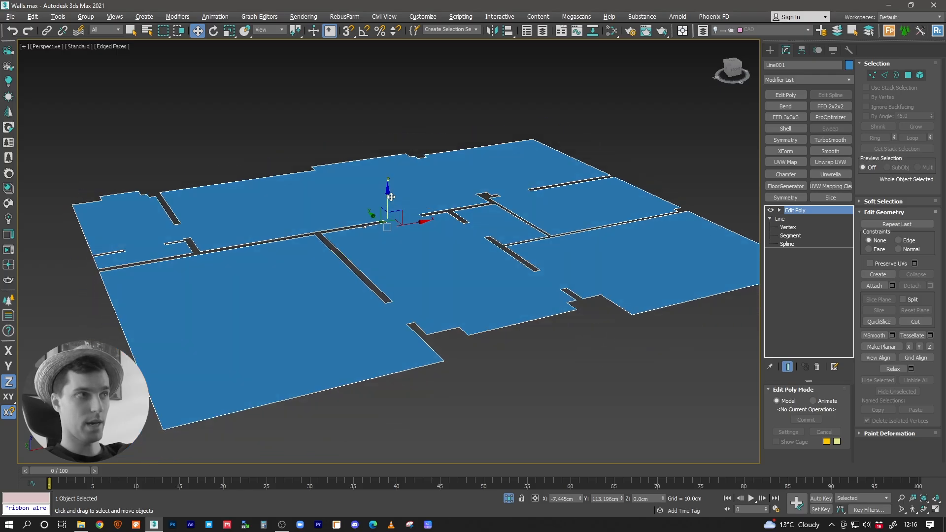
shift+drag(387, 201, 393, 172)
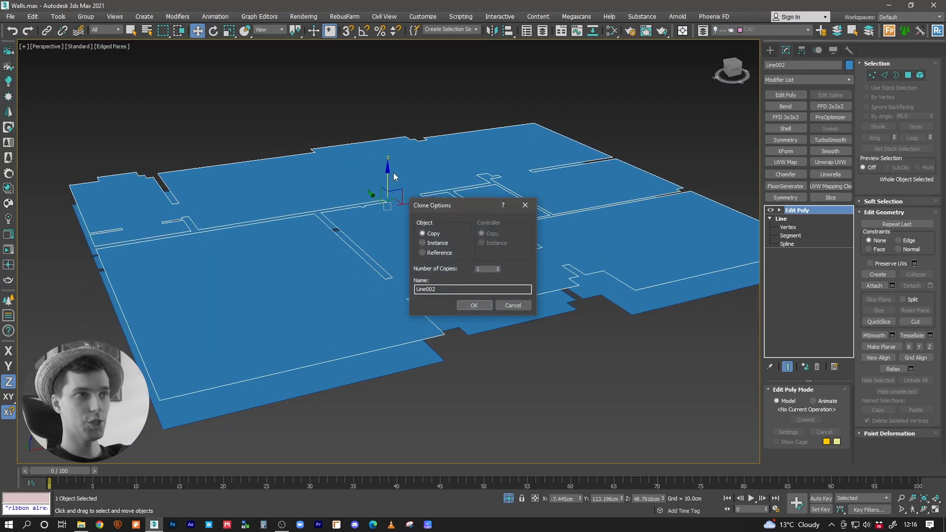
click(466, 305)
click(815, 369)
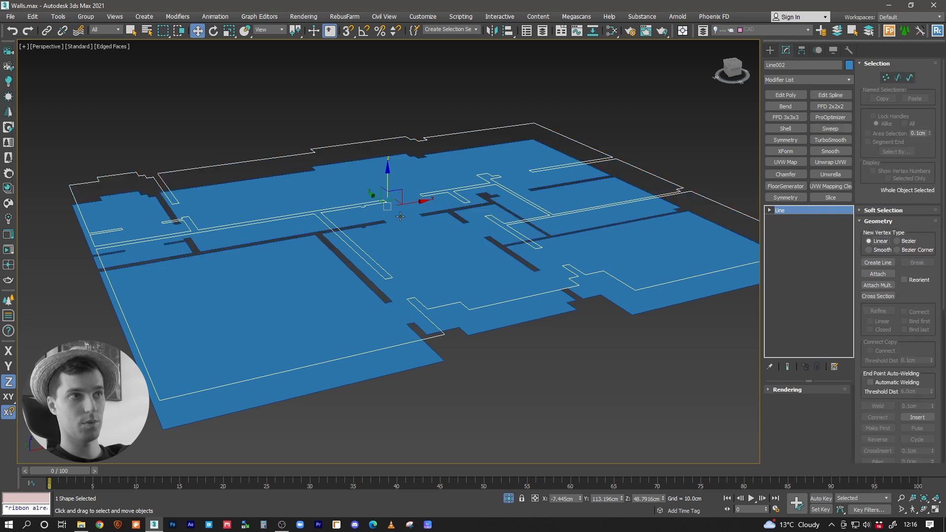
Step: Move the copied outline straight down onto the floor surface using vertex snapping
key(s)
drag(388, 182, 363, 232)
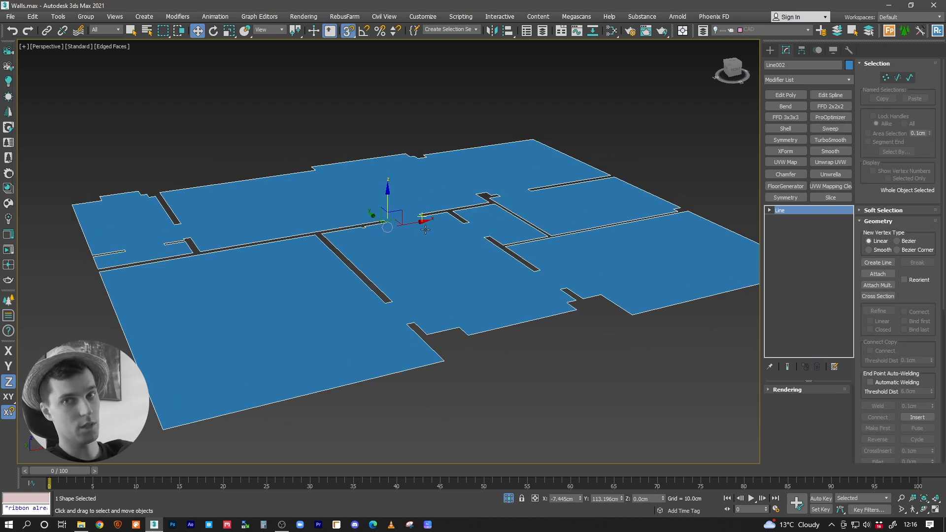
alt+middle_drag(353, 211, 388, 216)
key(s)
mouse_move(388, 207)
mouse_down()
mouse_move(388, 184)
mouse_move(385, 224)
mouse_up()
key(s)
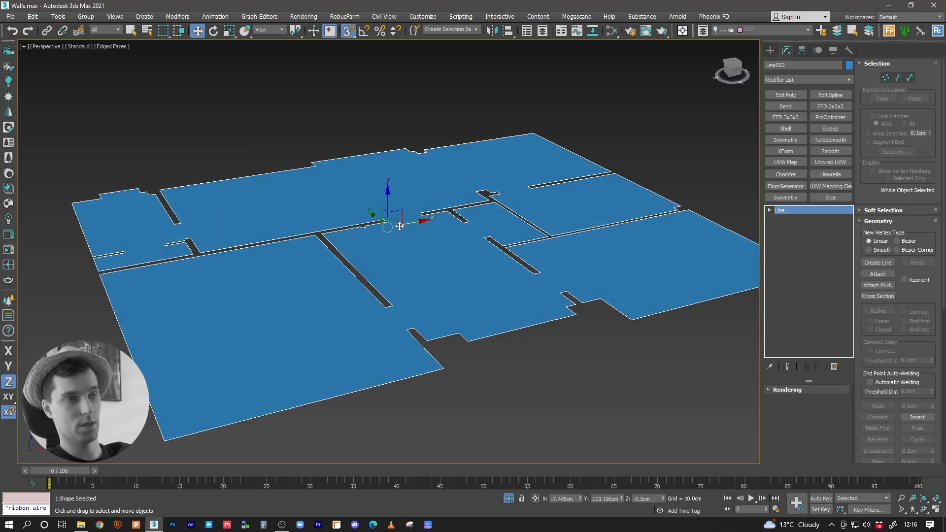
Step: Turn snapping off and apply a Sweep modifier to the copied floor outline
scroll(412, 229, up, 2)
middle_drag(413, 233, 479, 245)
key(s)
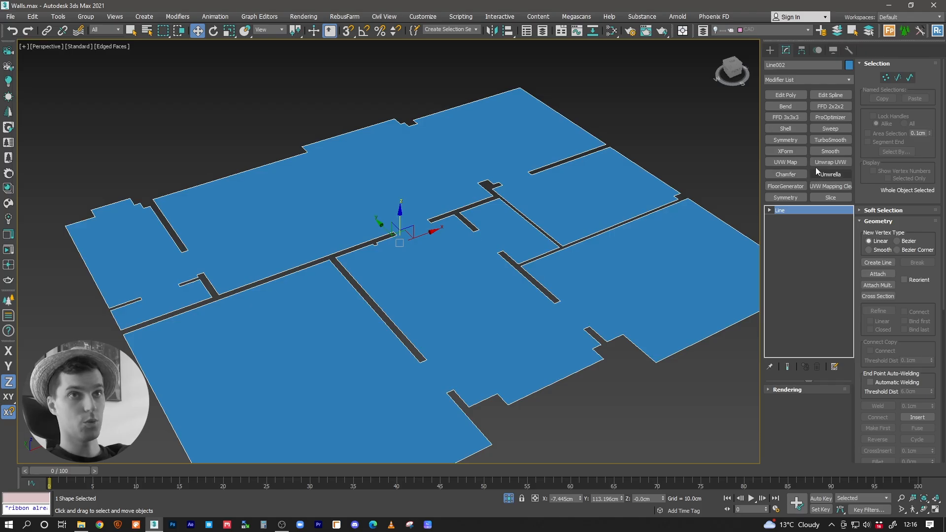
middle_drag(542, 158, 519, 176)
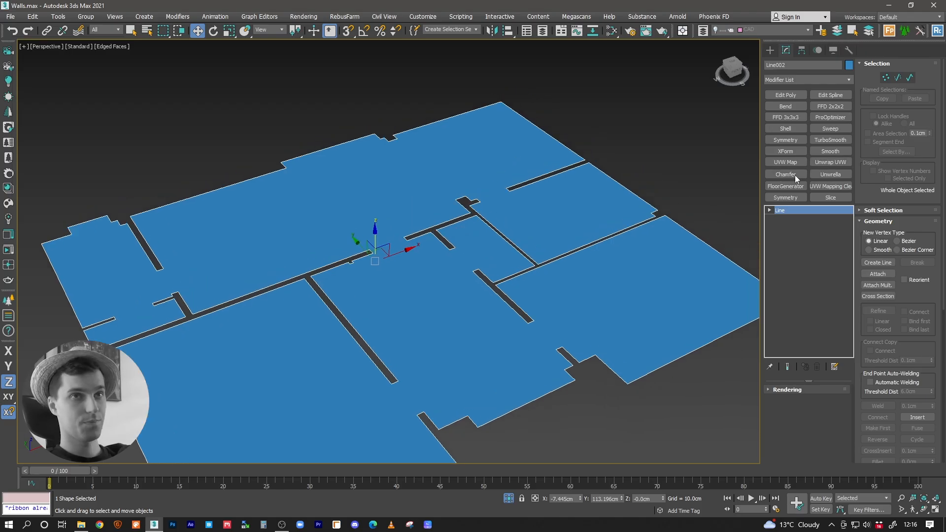
click(842, 82)
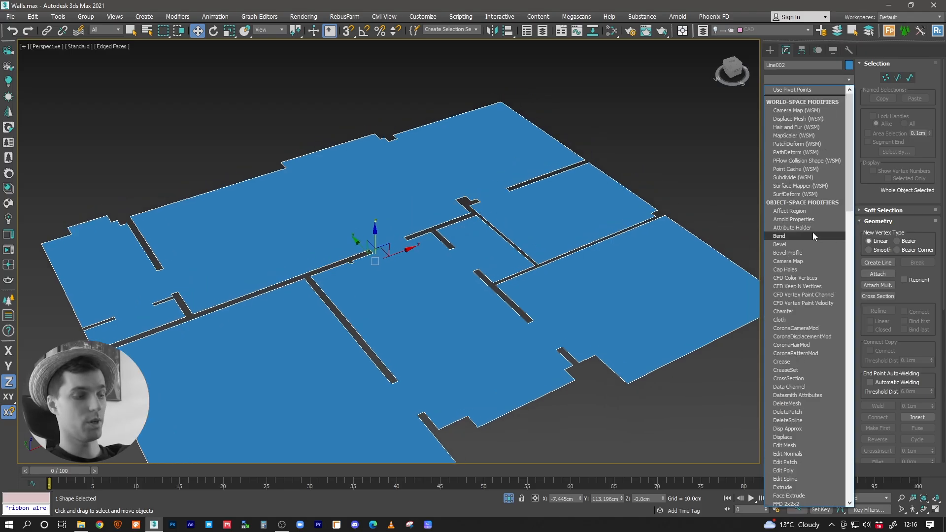
text(sw)
key(Return)
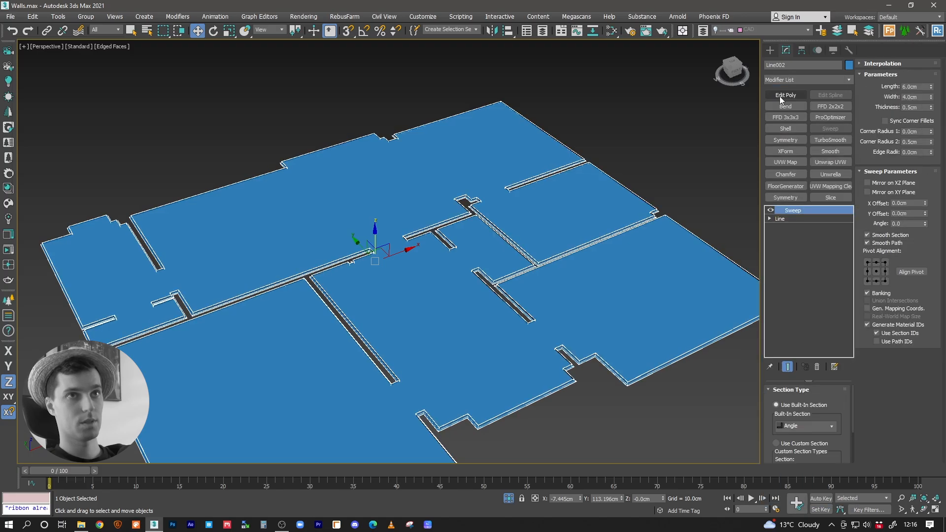
Step: Set the Sweep modifier's built-in section to Bar for the copied floor outline
alt+middle_drag(410, 257, 553, 249)
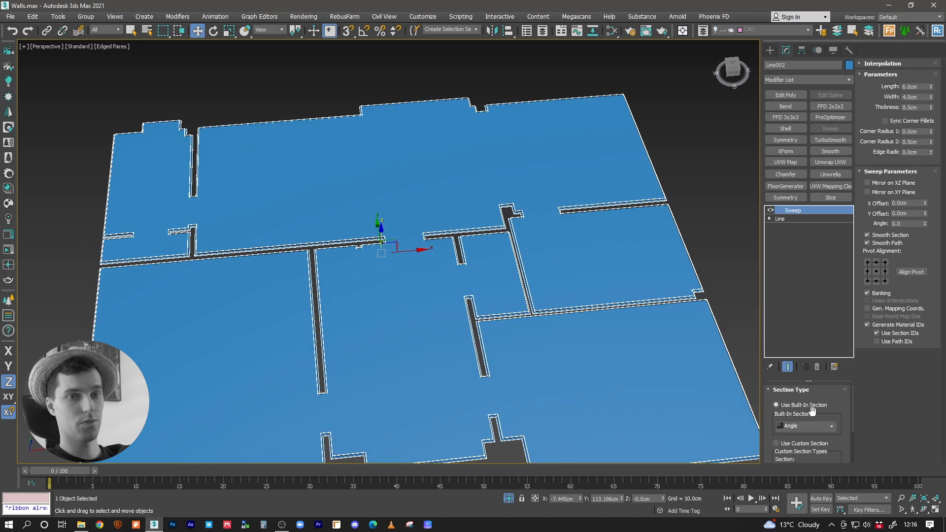
drag(803, 380, 805, 339)
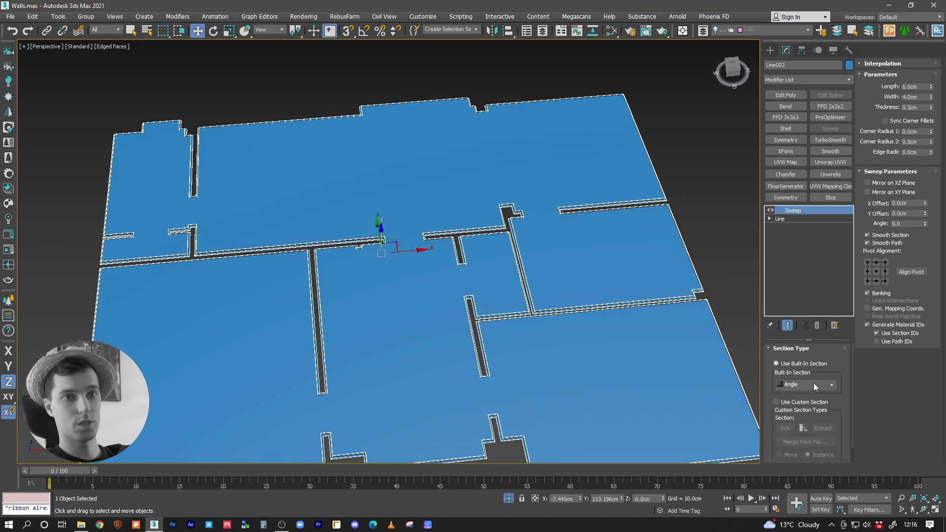
click(820, 387)
click(788, 402)
alt+middle_drag(511, 289, 394, 273)
scroll(460, 249, up, 10)
scroll(584, 258, down, 5)
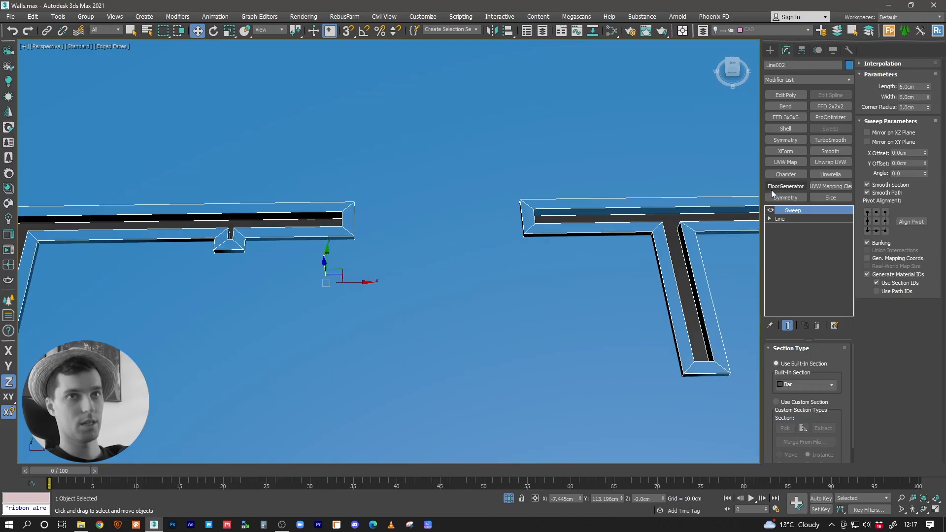
Step: Set the swept bar section's length to 10 cm and its width to 1.35 cm
double_click(915, 87)
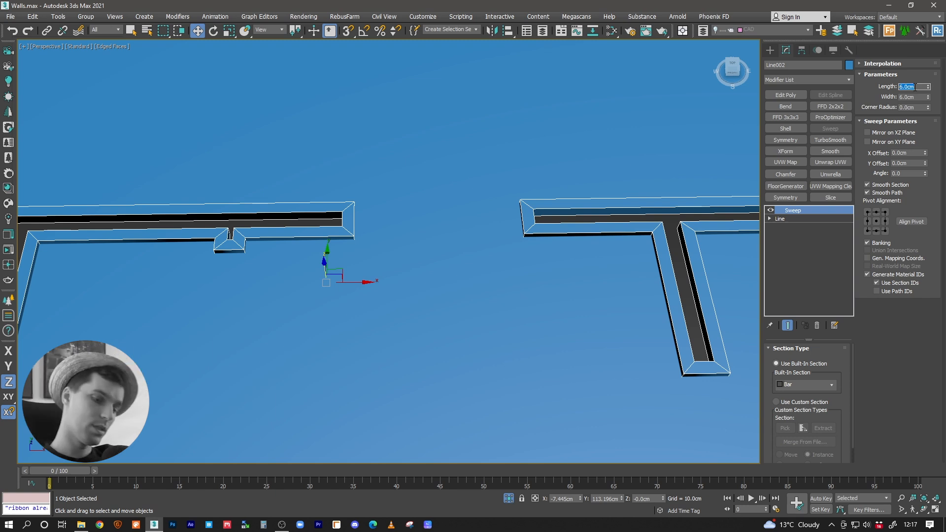
key(Return)
double_click(913, 97)
text(1.2)
key(Return)
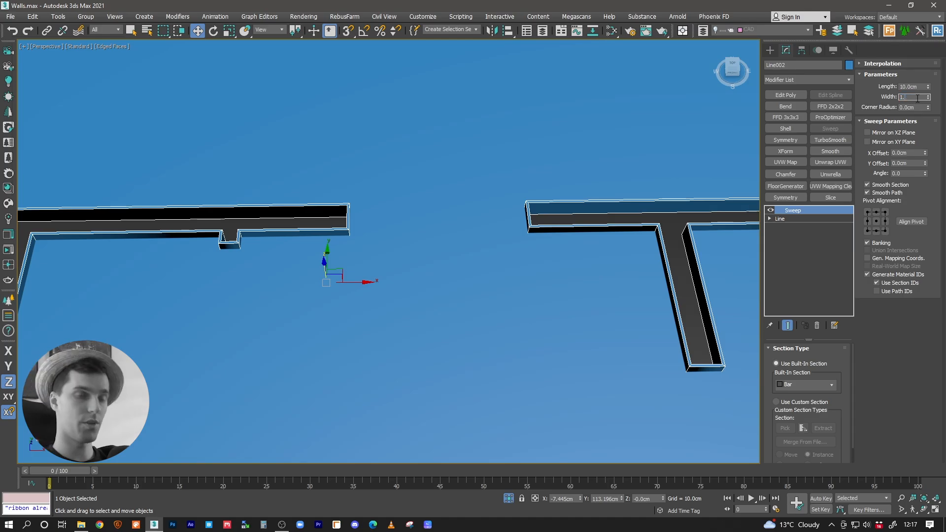
text(35)
key(Return)
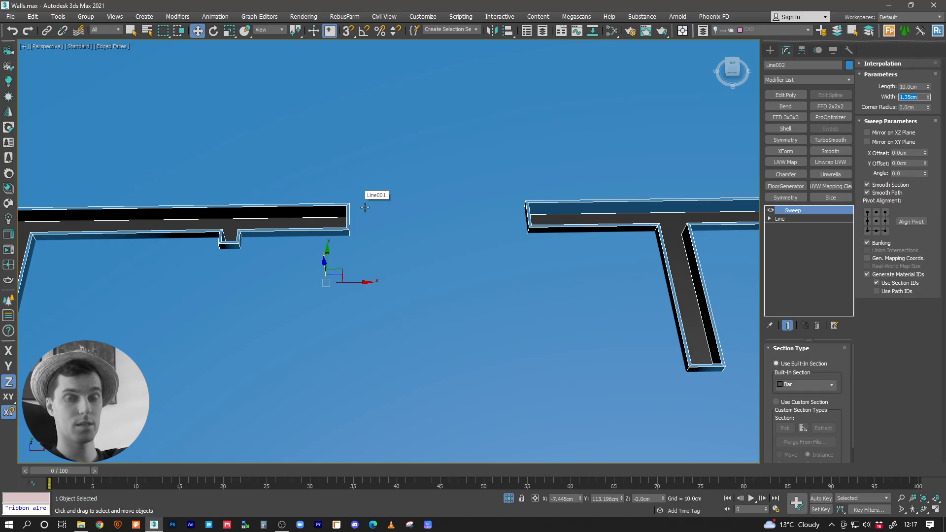
Step: Set the swept bar section's width to 1.5 cm
middle_drag(351, 215, 368, 216)
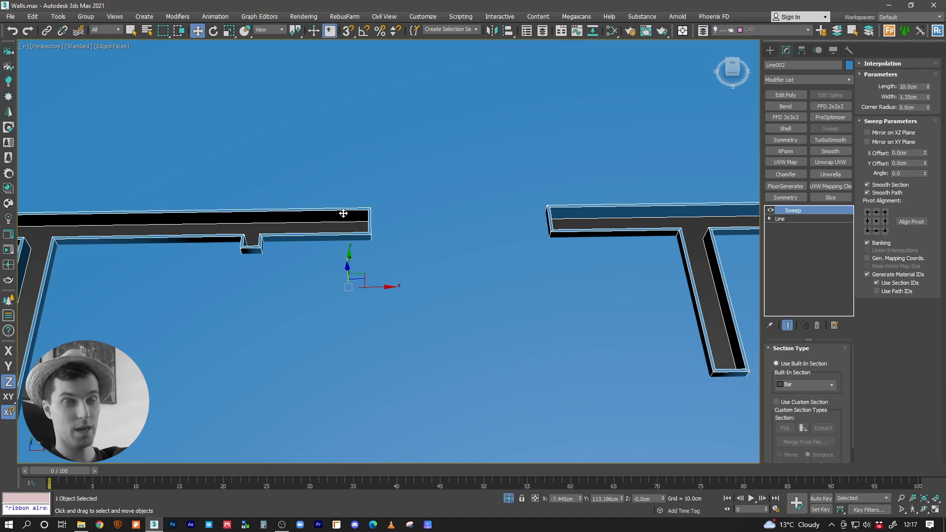
middle_drag(343, 213, 390, 209)
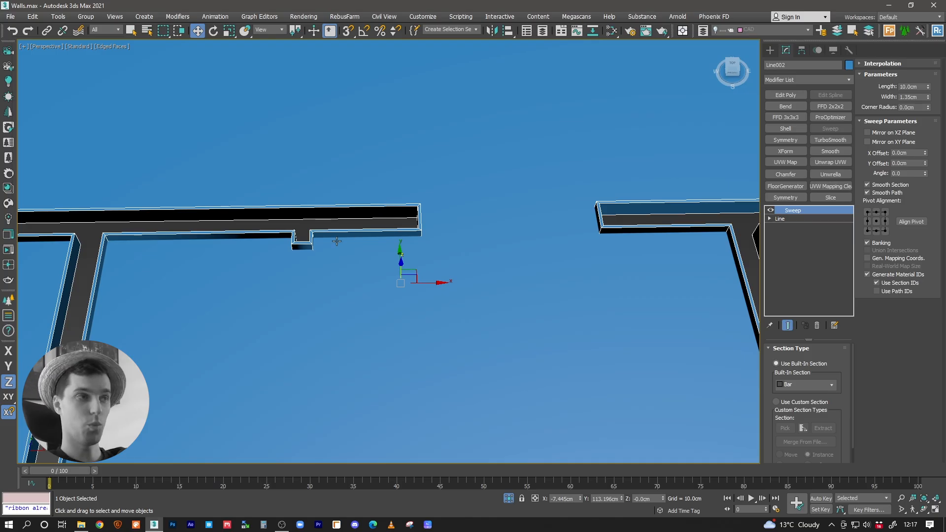
click(920, 98)
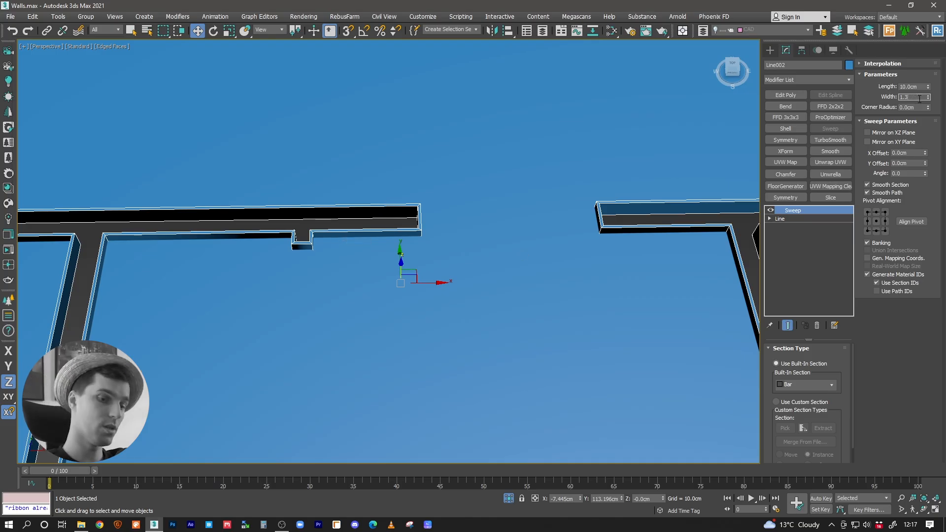
key(Return)
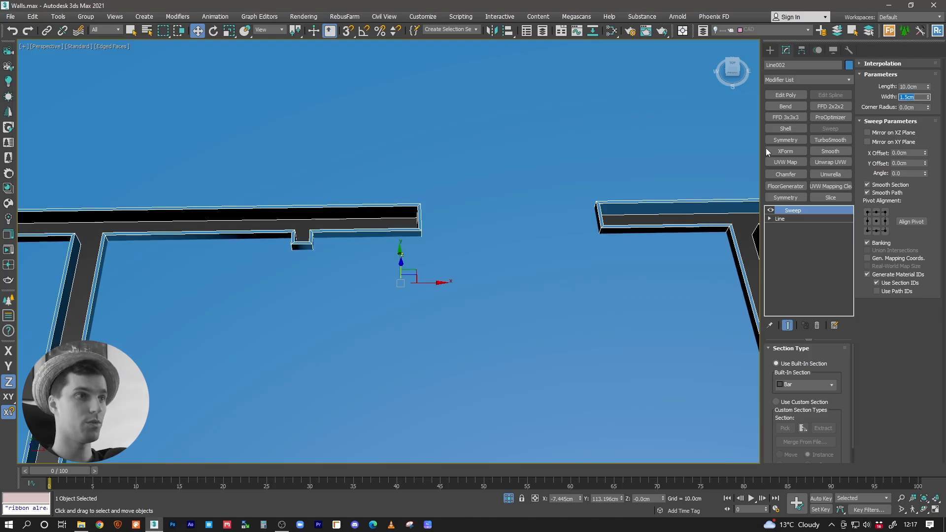
Step: Align the sweep's pivot to the section's bottom-right corner and turn off Smooth Section and Smooth Path
click(884, 230)
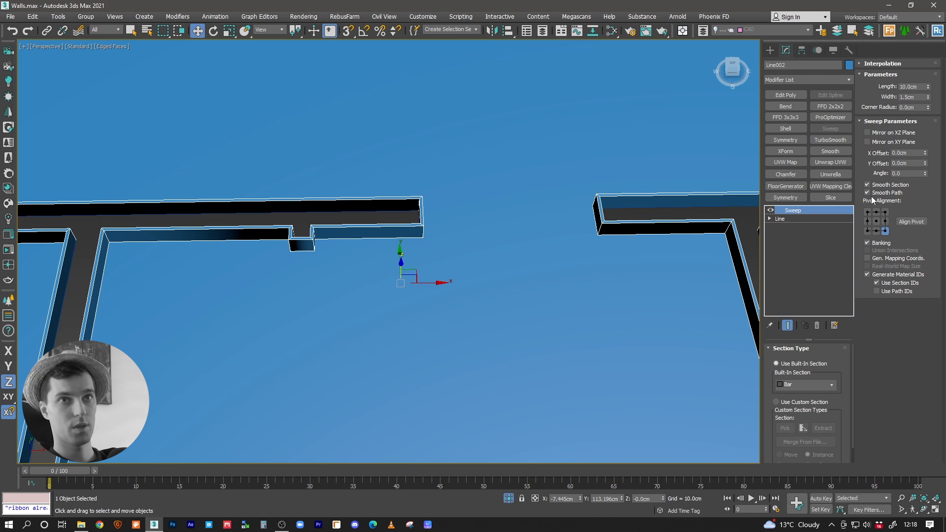
click(868, 184)
click(867, 192)
alt+middle_drag(484, 226, 486, 243)
scroll(486, 226, up, 3)
middle_drag(382, 201, 498, 249)
alt+middle_drag(458, 215, 451, 246)
Step: Try the bottom-left pivot alignment on the sweep and end isolation to compare it against the walls
click(868, 231)
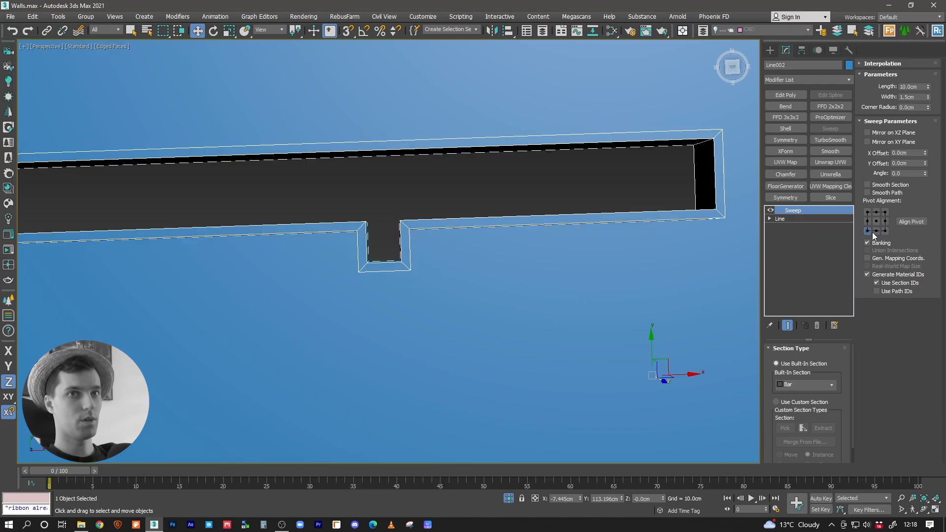
key(alt+q)
middle_drag(397, 240, 423, 240)
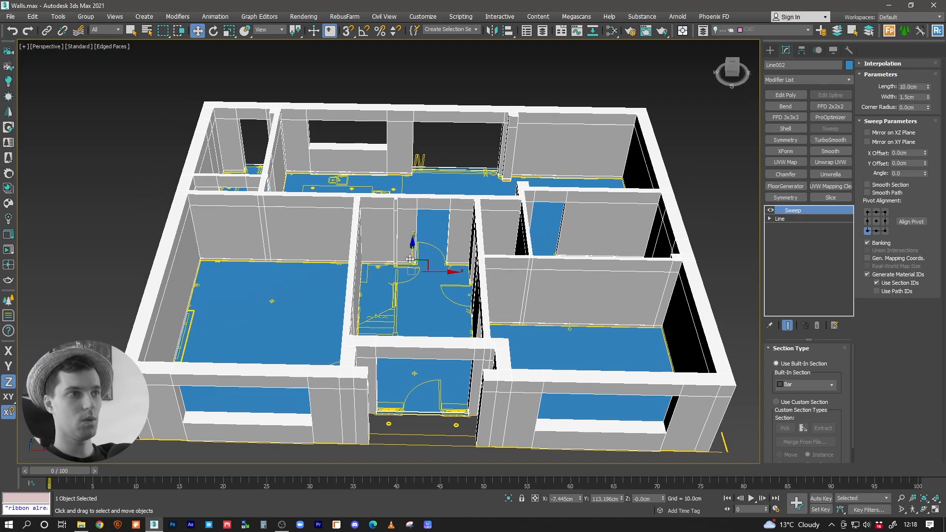
scroll(423, 240, up, 6)
Step: Return the sweep's pivot alignment to the bottom-right corner so the skirting sits on the room side of the walls
click(886, 231)
middle_drag(465, 182, 409, 315)
middle_drag(615, 220, 419, 217)
scroll(378, 225, down, 5)
middle_drag(419, 217, 495, 199)
scroll(495, 199, down, 3)
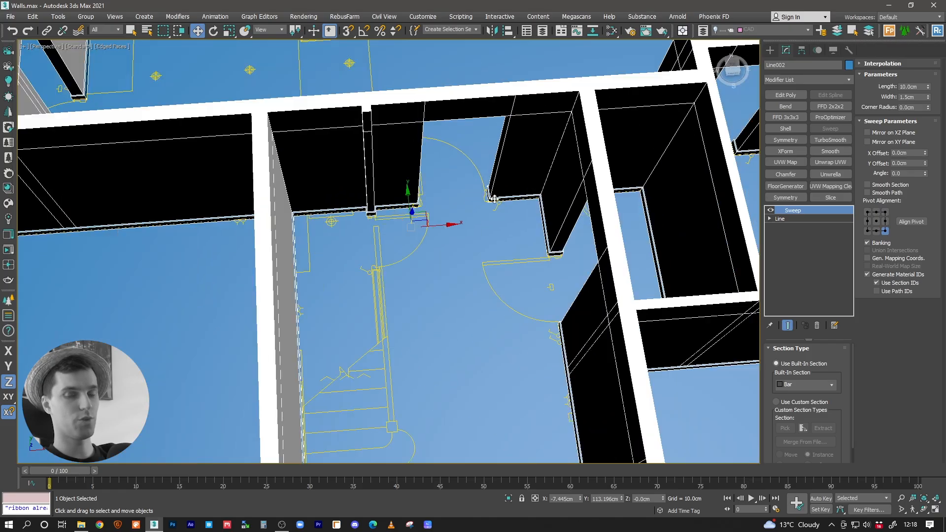
Step: Give the swept skirting a yellow object color and turn off edged faces in the viewport
click(848, 65)
click(577, 331)
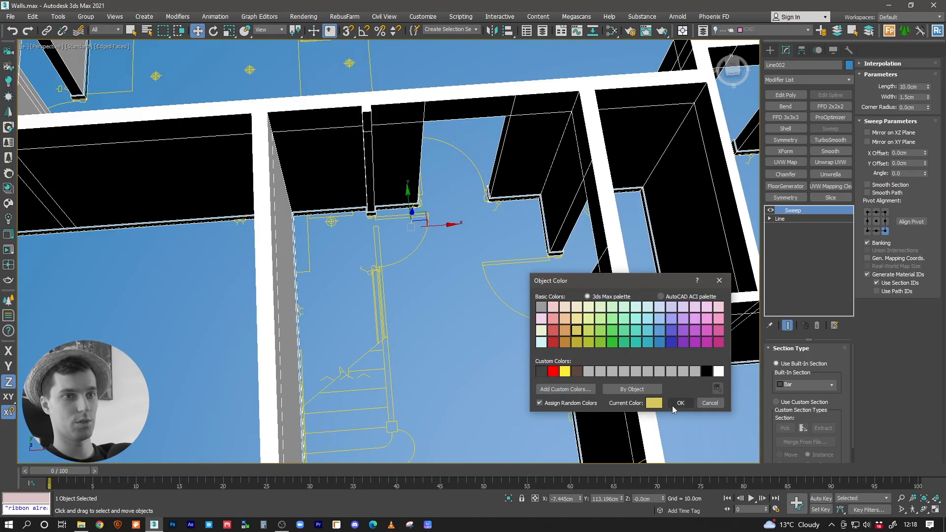
click(680, 403)
scroll(410, 216, up, 3)
scroll(411, 215, up, 4)
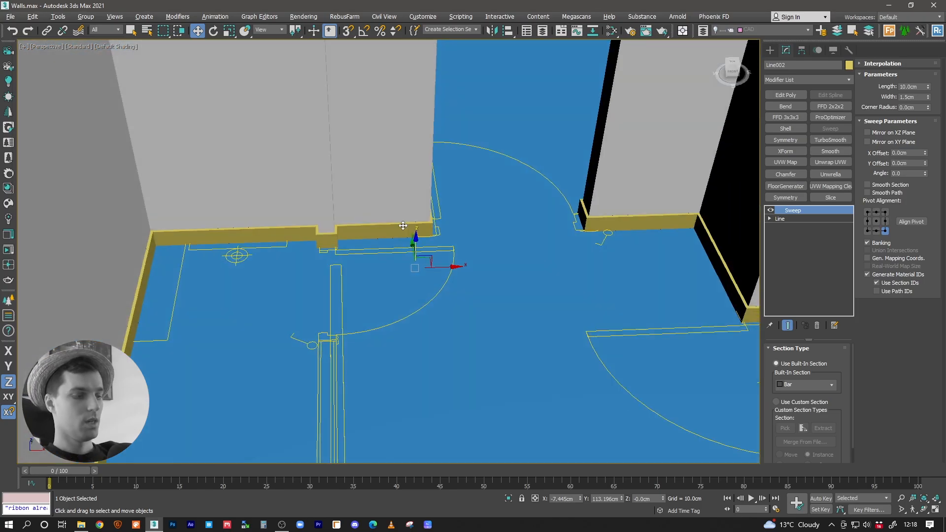
key(F4)
scroll(452, 202, up, 1)
alt+middle_drag(452, 202, 448, 202)
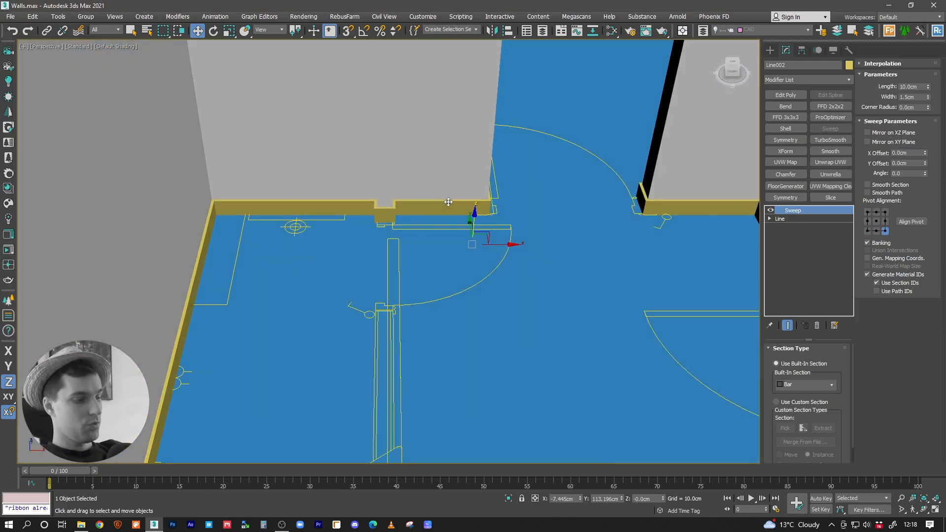
Step: Hide all shapes in the scene and check the Hide by Category settings, returning to the sweep's parameters
key(shift+s)
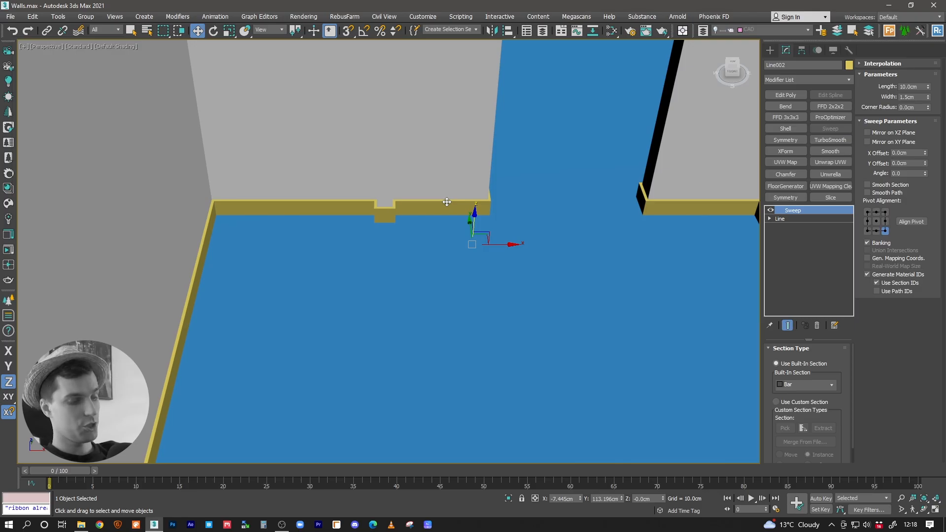
key(shift+s)
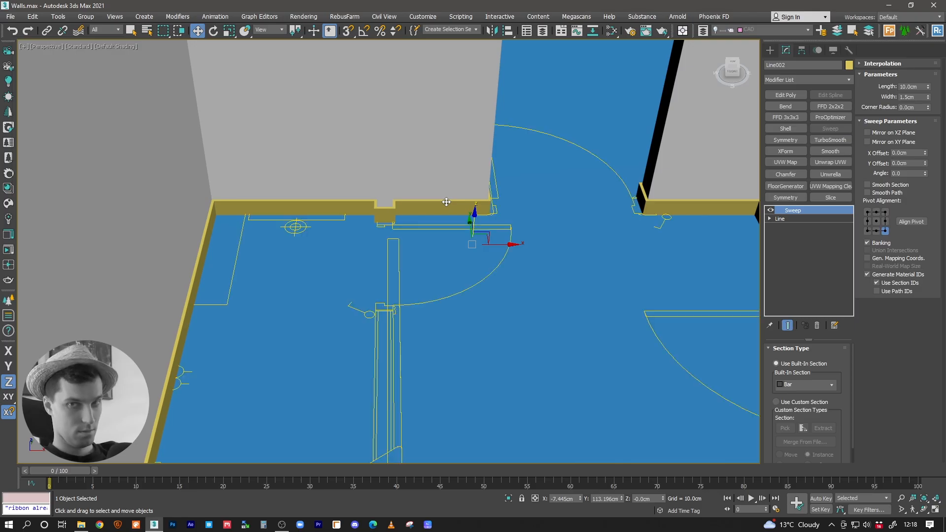
alt+middle_drag(422, 205, 378, 254)
key(shift+s)
click(833, 50)
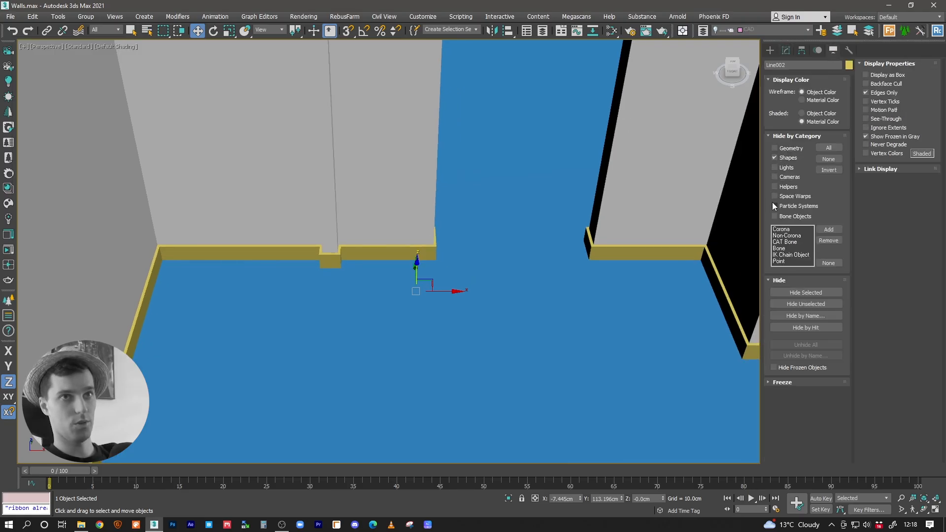
click(785, 51)
Step: Show edged faces and examine the skirting at wall corners, door openings and along the rooms' wall bases
key(F4)
scroll(455, 257, up, 8)
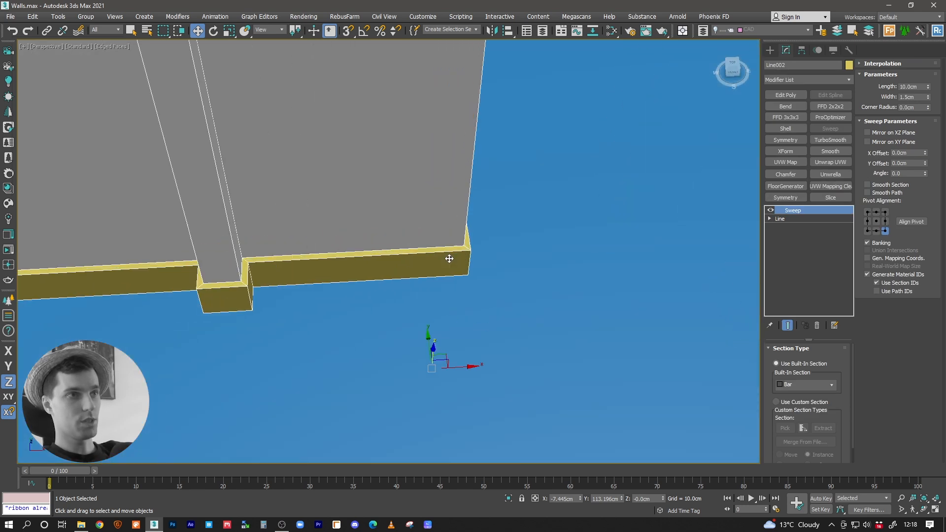
scroll(455, 248, down, 5)
middle_drag(478, 243, 372, 271)
scroll(377, 271, down, 5)
scroll(370, 271, up, 4)
middle_drag(417, 241, 374, 291)
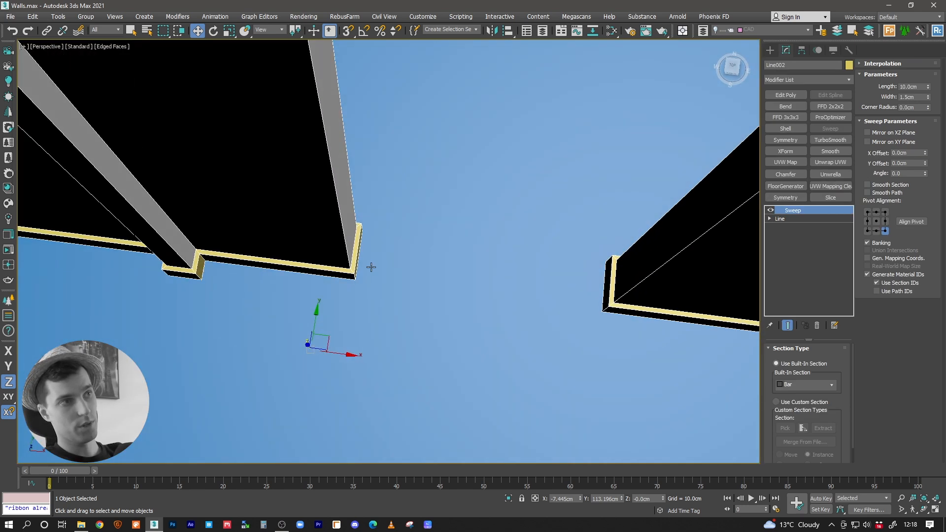
middle_drag(339, 229, 318, 284)
scroll(412, 287, down, 4)
alt+middle_drag(405, 285, 470, 169)
scroll(469, 169, down, 3)
middle_drag(566, 212, 282, 251)
middle_drag(545, 247, 273, 251)
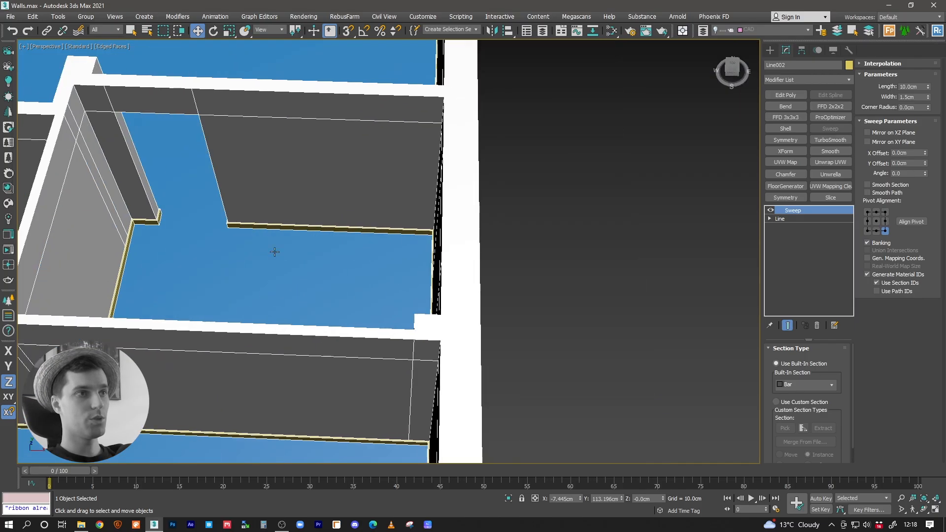
middle_drag(425, 243, 322, 283)
scroll(377, 276, up, 5)
scroll(409, 271, down, 5)
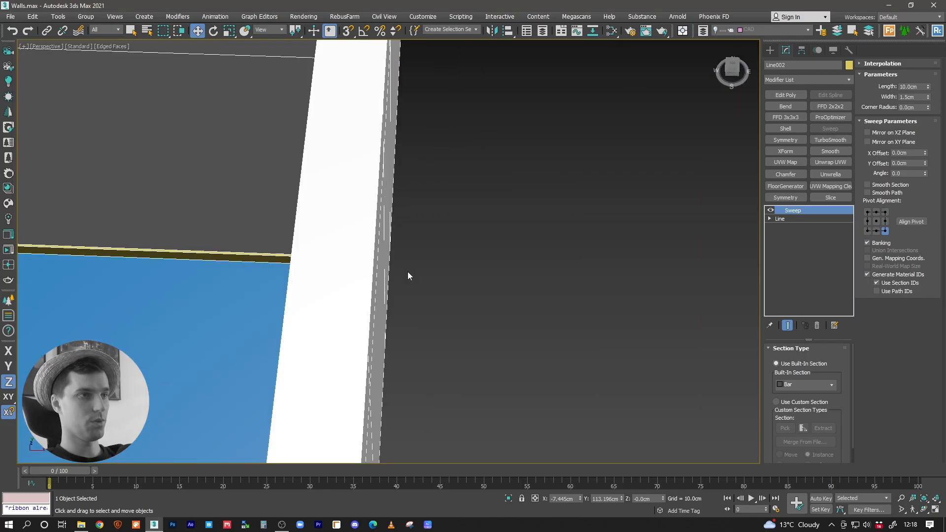
Step: In the Top view, draw a narrow upright rectangle spline in the empty space beside the house's outer wall
key(f)
key(z)
key(t)
key(z)
middle_drag(402, 279, 256, 277)
middle_drag(517, 252, 465, 272)
scroll(432, 281, up, 5)
click(770, 50)
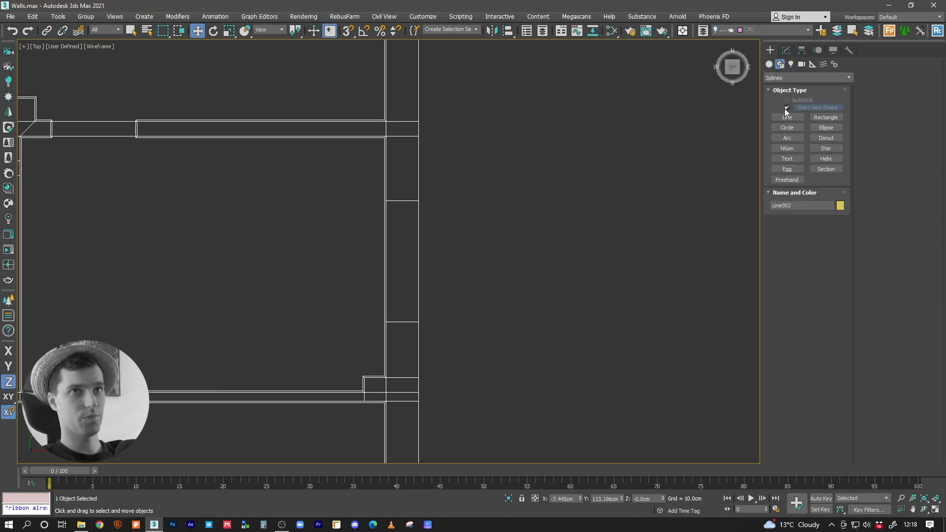
click(820, 119)
scroll(444, 285, up, 4)
drag(439, 283, 447, 339)
key(w)
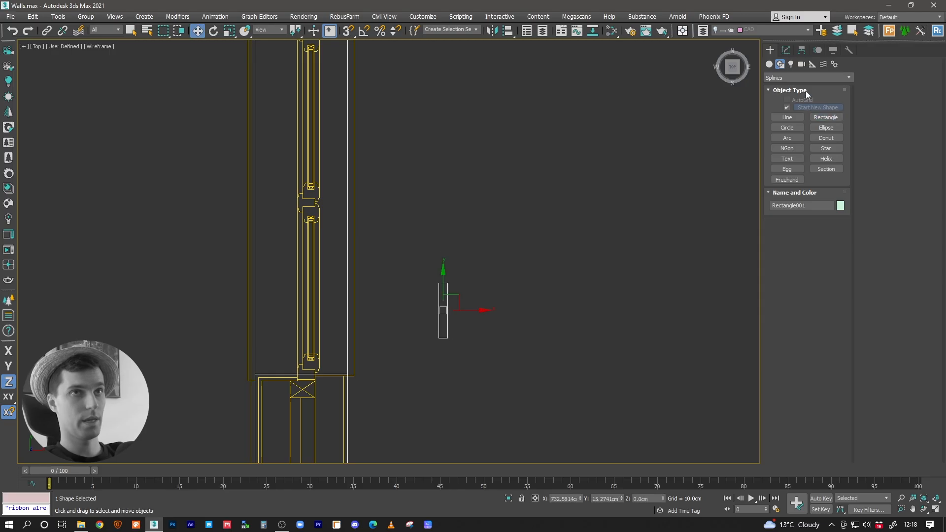
Step: Set the rectangle's length to 10 cm and its width to 2 cm
click(786, 50)
double_click(828, 382)
text(10)
double_click(821, 393)
text(1)
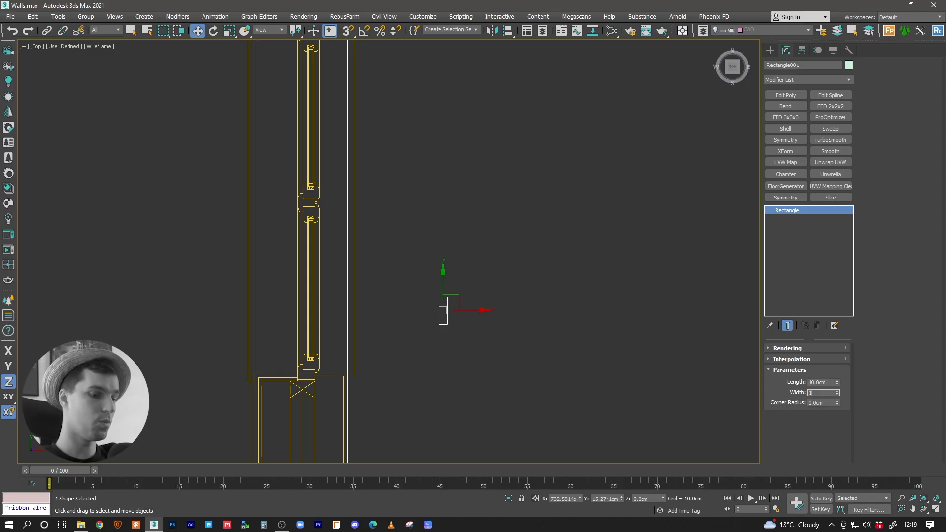
text(.8)
key(Return)
text(2)
key(Return)
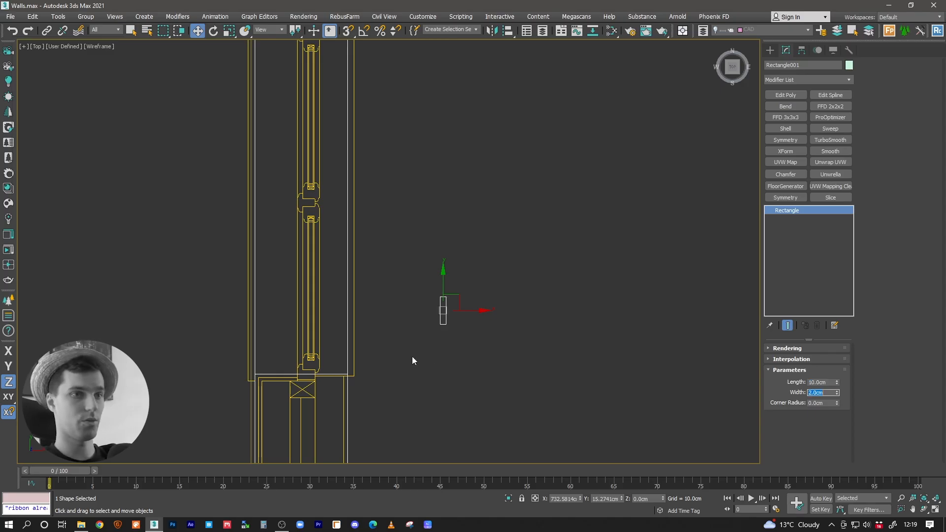
Step: Apply an Edit Spline modifier to the rectangle
scroll(465, 315, up, 5)
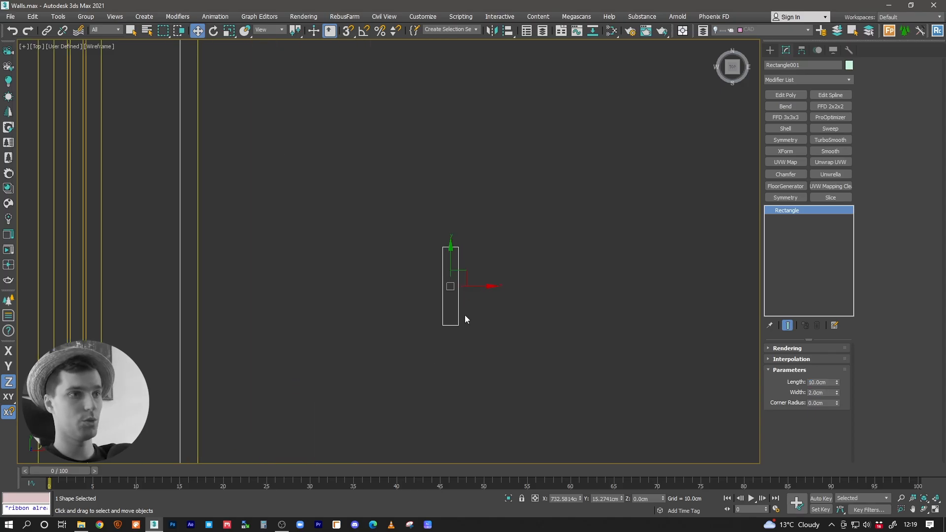
click(829, 96)
click(818, 80)
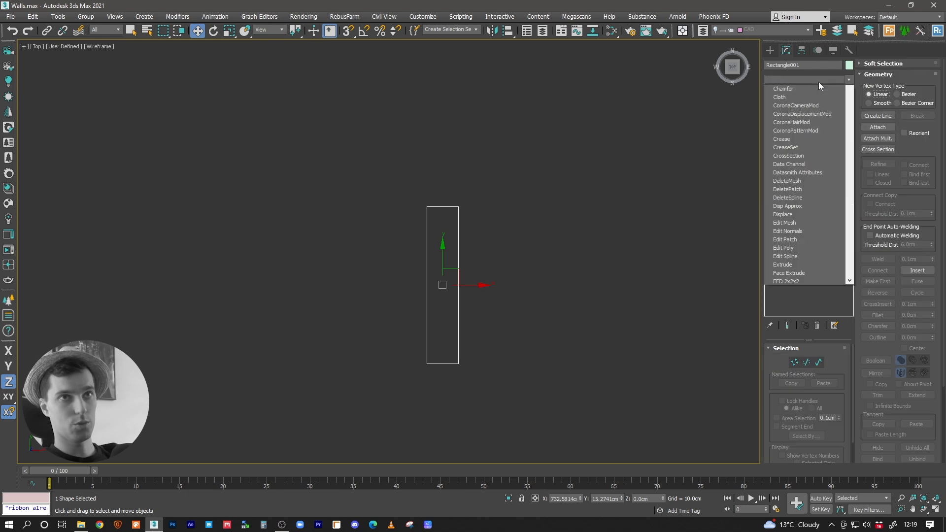
key(e)
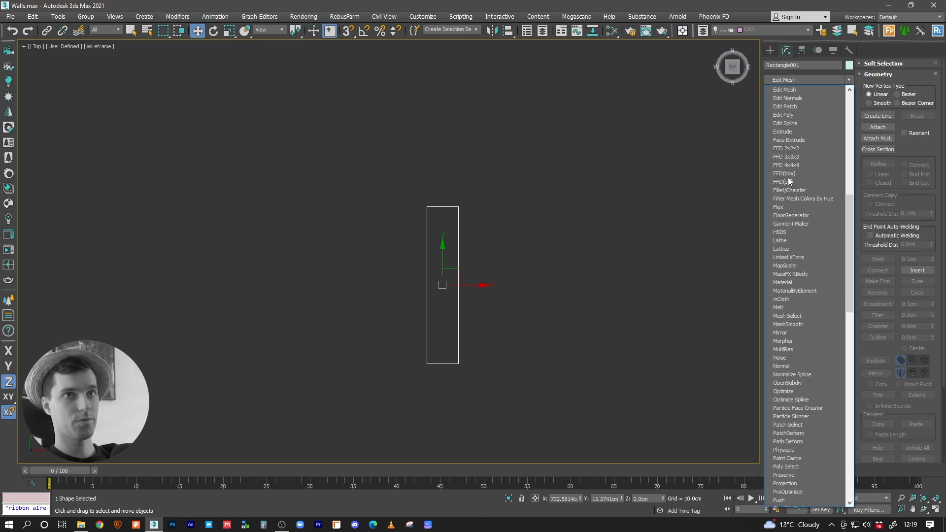
click(791, 124)
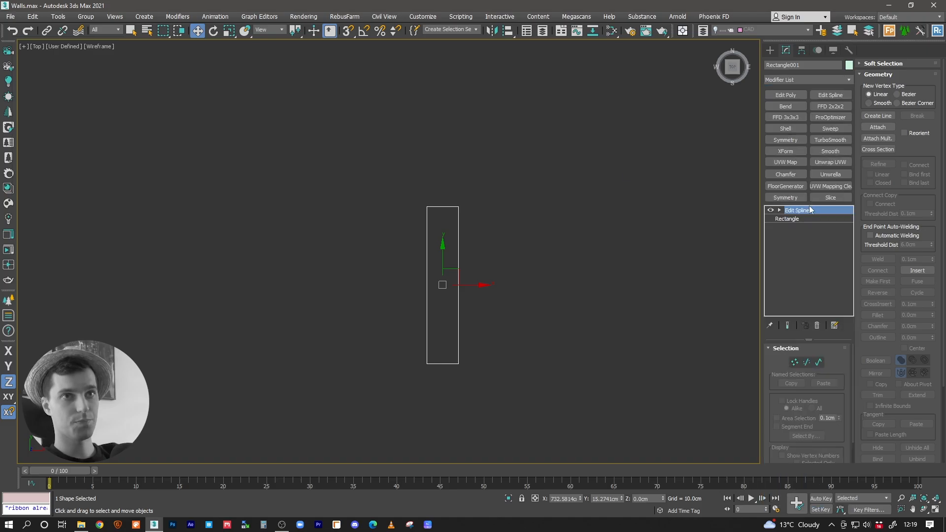
Step: Refine the rectangle at vertex level with five extra vertices along the upper part of its right edge
click(795, 363)
click(878, 163)
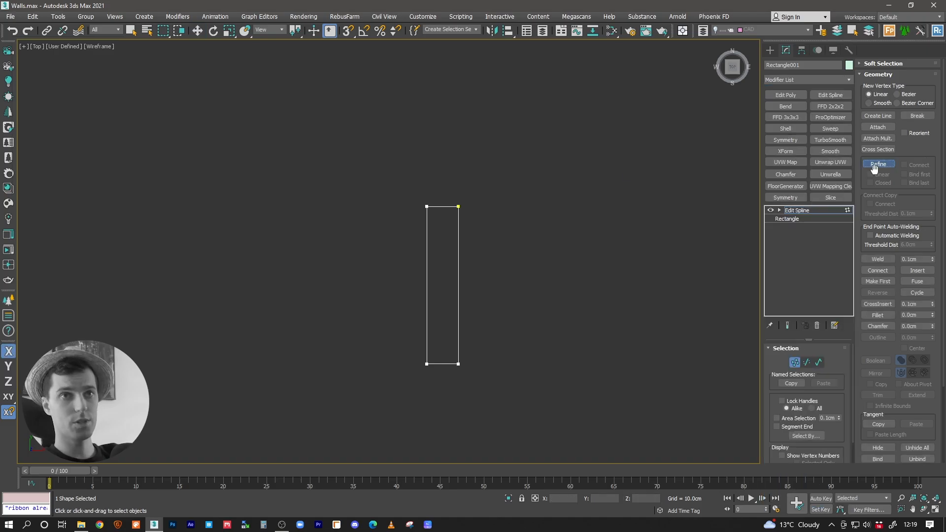
scroll(433, 252, up, 4)
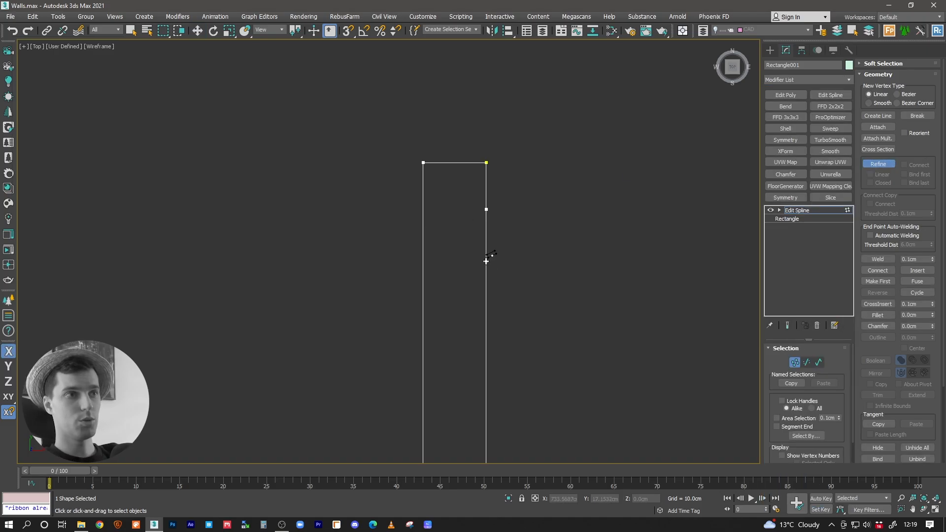
click(486, 320)
click(487, 342)
key(w)
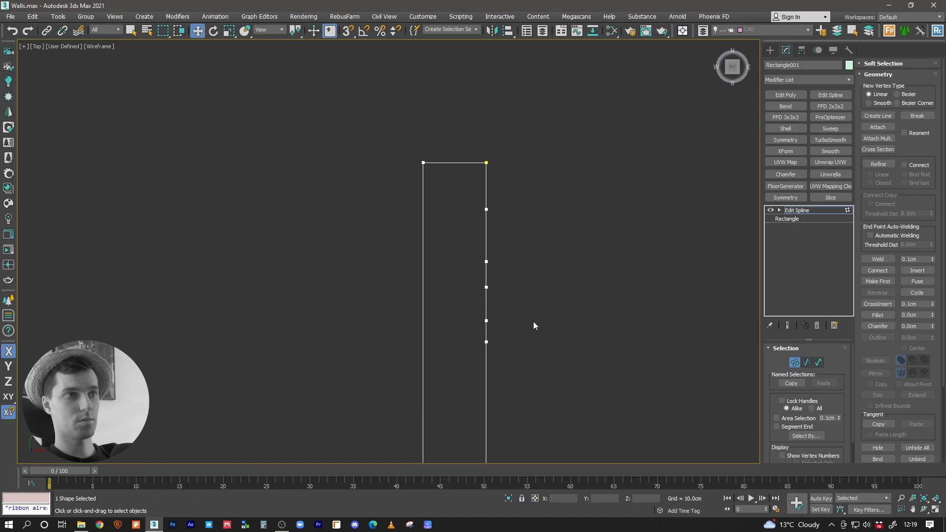
Step: Convert all of the profile spline's vertices to Corner type
drag(502, 204, 480, 219)
key(s)
middle_drag(523, 220, 524, 147)
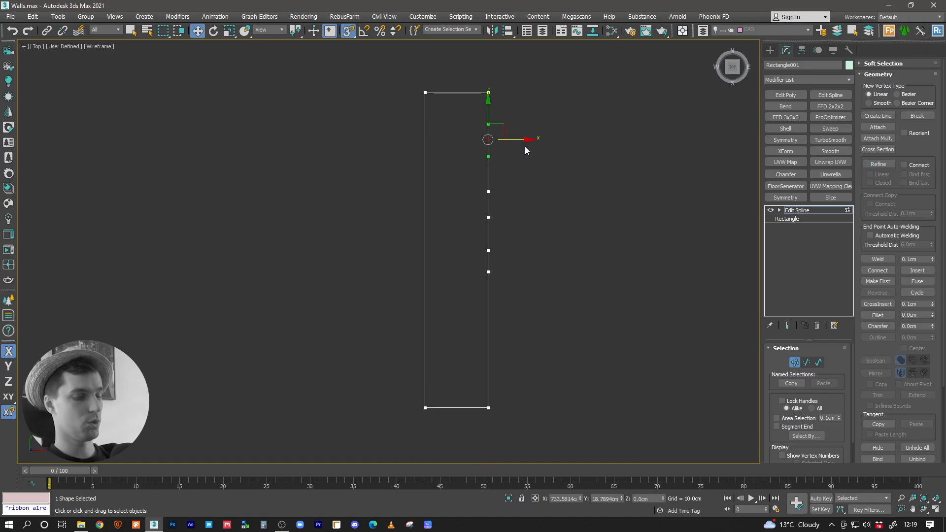
middle_drag(501, 188, 519, 144)
key(ctrl+a)
right_click(487, 165)
click(476, 114)
middle_drag(481, 129, 456, 227)
Step: Snap the added vertices into a small rectangular notch in the profile's upper right edge and delete the spare vertex
click(482, 190)
key(s)
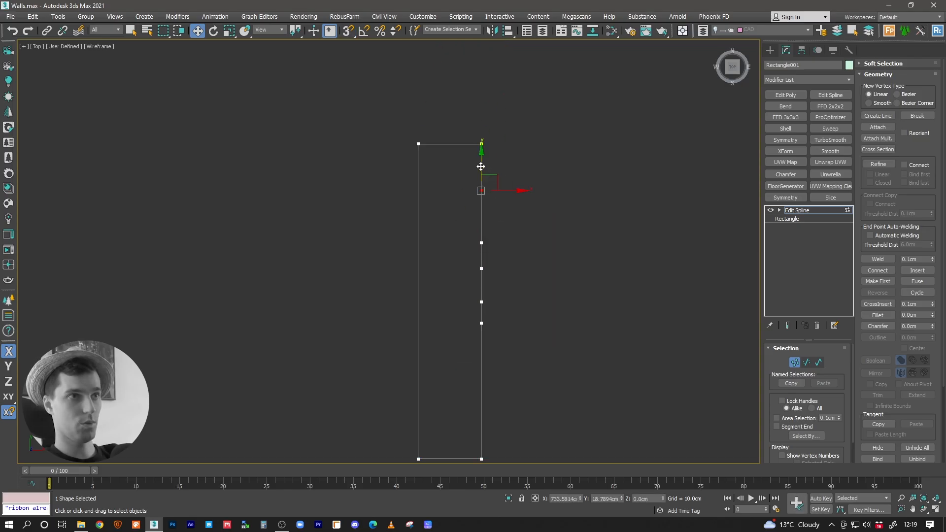
drag(481, 172, 481, 189)
drag(472, 254, 480, 210)
key(s)
click(481, 268)
drag(481, 250, 460, 209)
key(s)
key(s)
click(482, 303)
drag(482, 282, 474, 244)
click(482, 323)
key(s)
key(Delete)
middle_drag(481, 267, 481, 275)
scroll(483, 236, up, 3)
scroll(507, 227, down, 2)
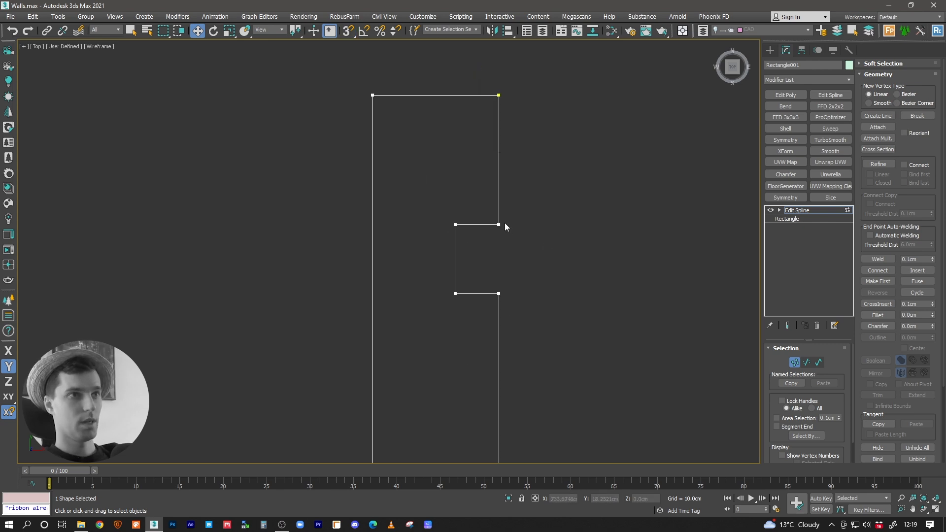
Step: Fillet the profile's top right corner vertex
click(503, 169)
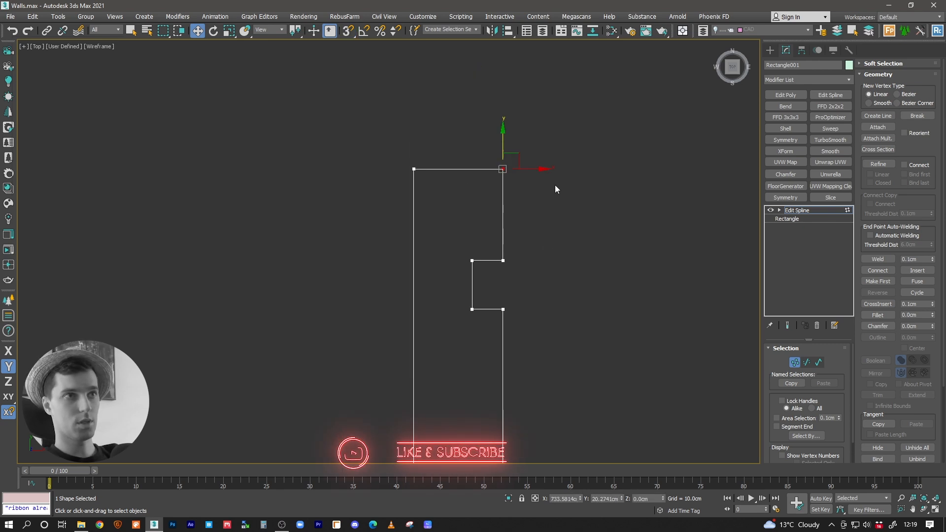
click(876, 314)
drag(503, 169, 513, 153)
middle_drag(495, 248, 510, 200)
drag(518, 263, 530, 255)
middle_drag(519, 328, 520, 169)
middle_drag(522, 87, 519, 149)
right_click(697, 227)
Step: Leave vertex editing and move the whole profile shape farther into the empty space beside the house
click(779, 210)
click(797, 210)
scroll(501, 209, down, 8)
scroll(467, 266, down, 7)
middle_drag(500, 192, 456, 278)
scroll(449, 287, up, 3)
drag(436, 293, 523, 385)
middle_drag(524, 385, 439, 363)
scroll(464, 329, down, 8)
drag(444, 364, 480, 251)
scroll(464, 261, up, 7)
middle_drag(464, 261, 472, 272)
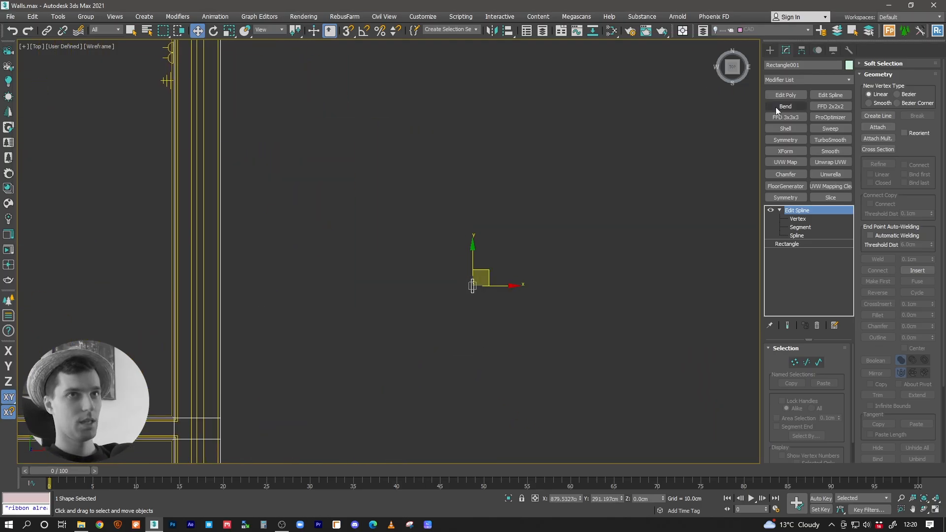
Step: Reposition the profile shape in the empty area outside the house's outer wall, lower beside the plan
click(769, 51)
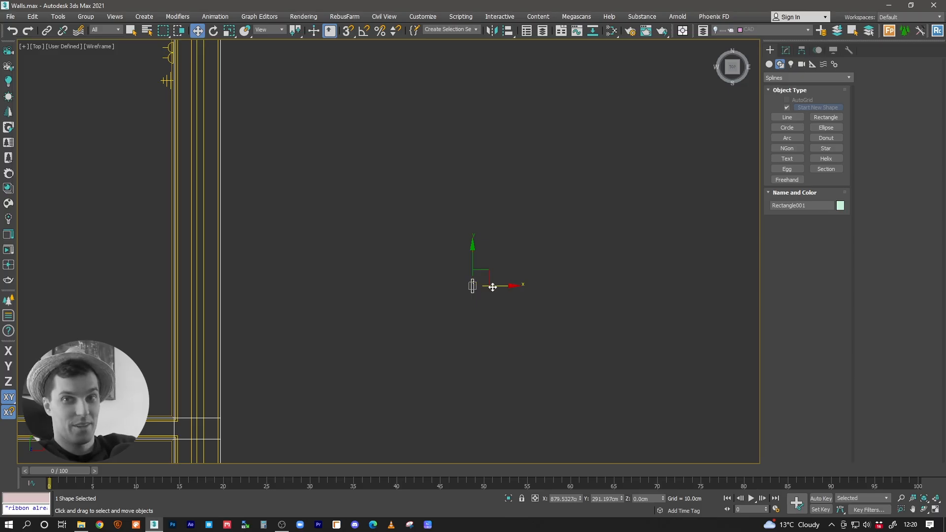
middle_drag(464, 285, 361, 251)
scroll(361, 251, down, 5)
drag(383, 240, 832, 174)
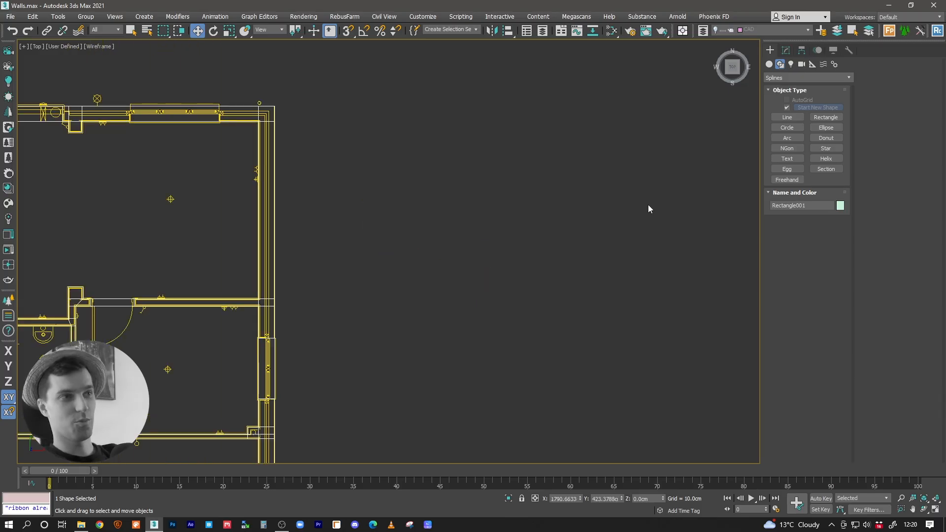
middle_drag(680, 202, 427, 221)
scroll(422, 219, down, 2)
drag(532, 200, 227, 297)
middle_drag(205, 289, 422, 263)
scroll(351, 265, up, 2)
scroll(352, 269, up, 2)
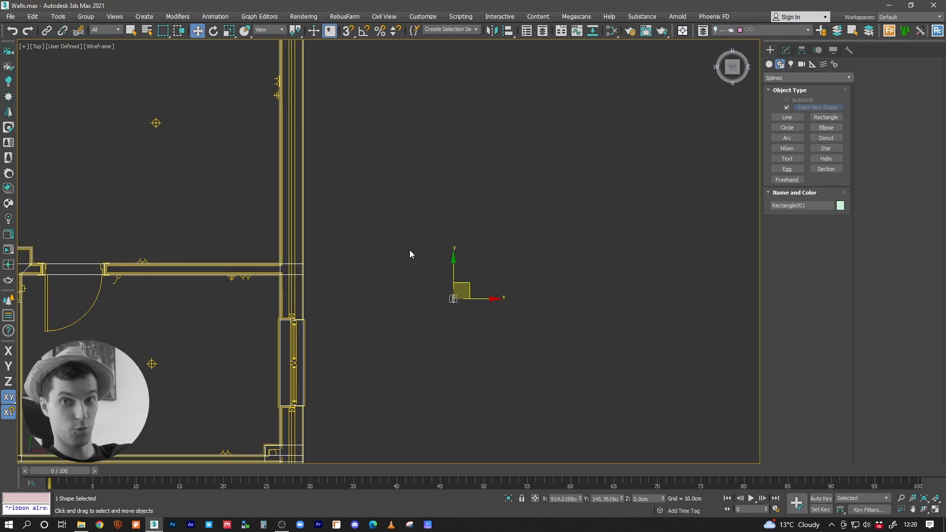
middle_drag(409, 250, 416, 259)
drag(473, 294, 472, 282)
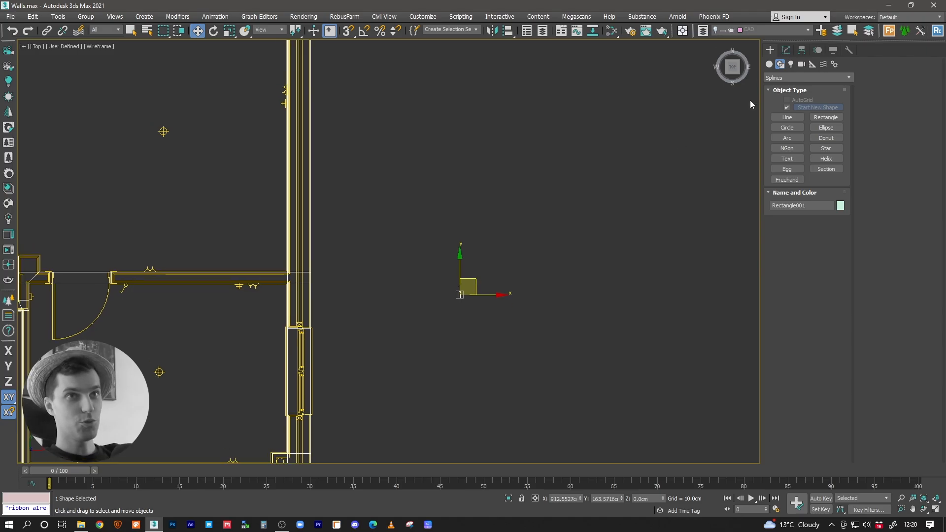
Step: Draw a large rectangle spline as a frame around the profile and move the profile into its upper left part
click(827, 117)
drag(397, 173, 585, 354)
right_click(571, 353)
drag(459, 295, 434, 243)
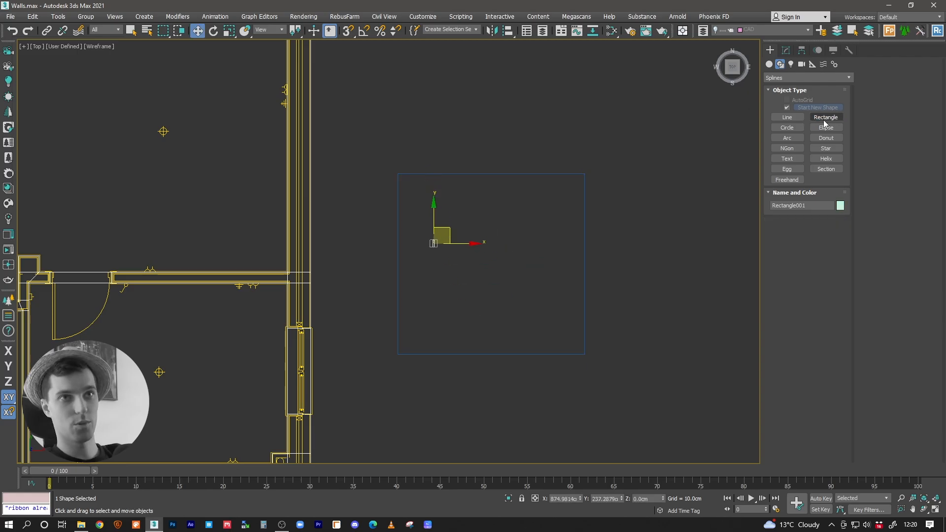
Step: Add a text spline reading SHAPES, size 60 cm, and place it along the inside top of the frame
click(787, 158)
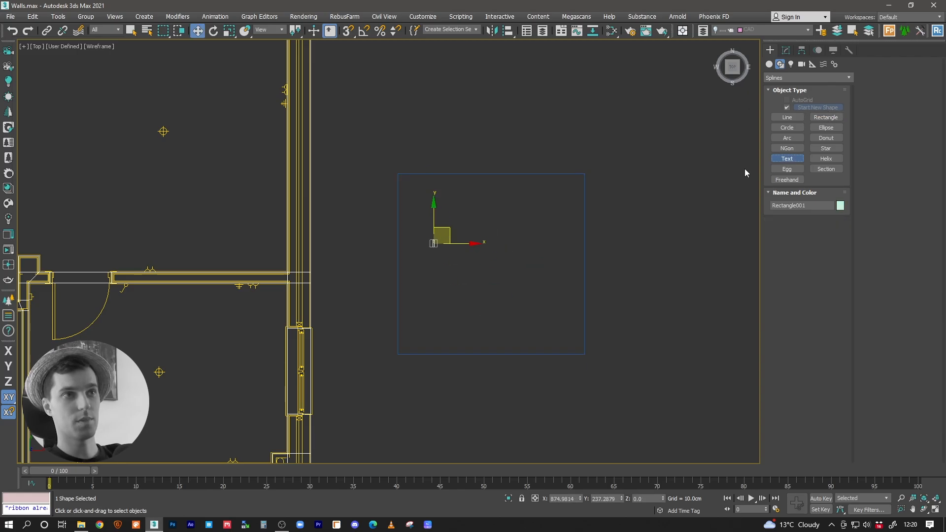
click(458, 203)
drag(813, 315, 732, 311)
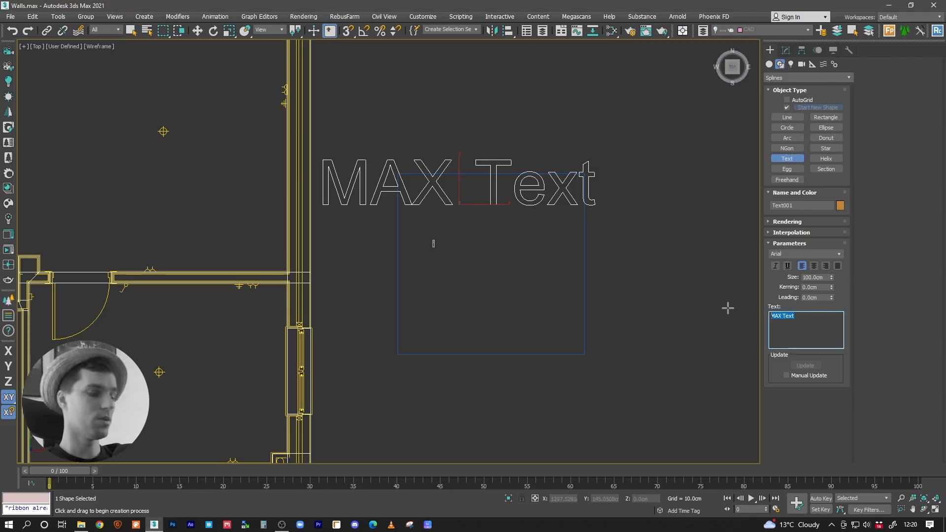
text(SHAPES)
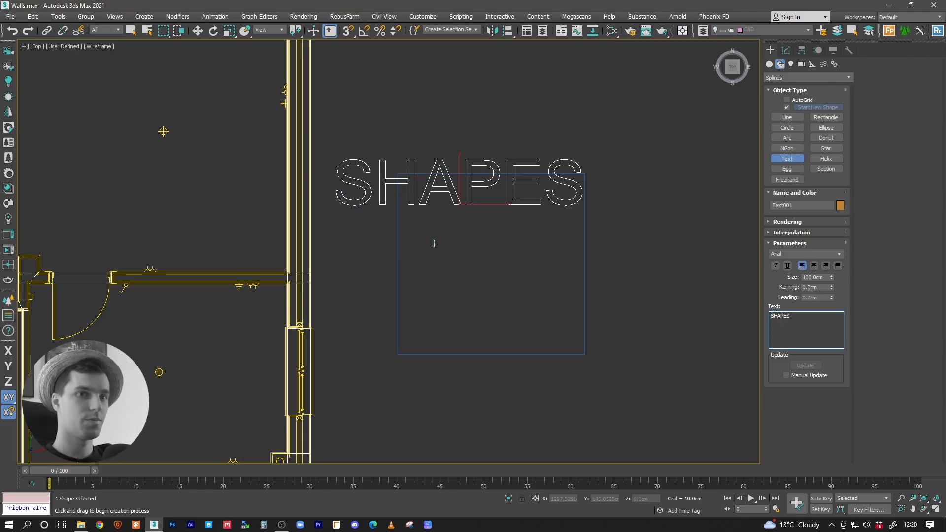
drag(830, 282, 830, 299)
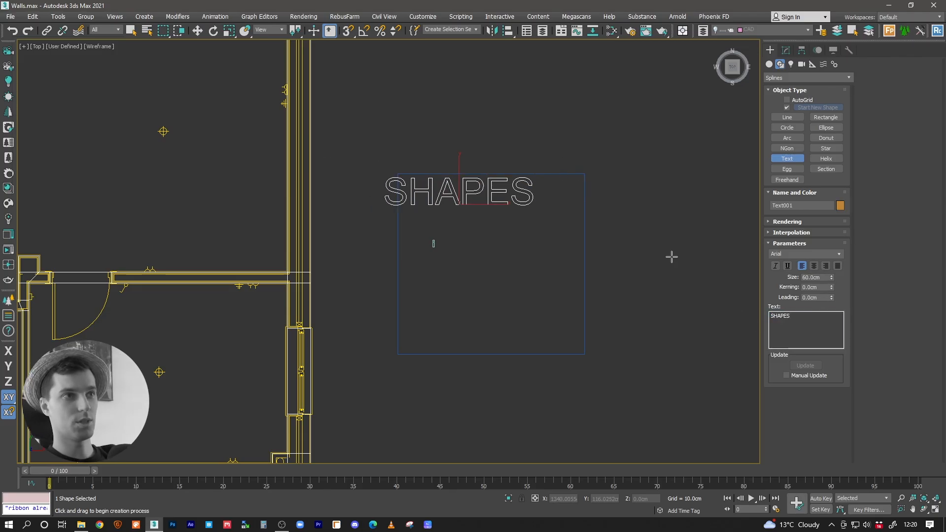
key(w)
drag(472, 192, 500, 195)
Step: Set the object colour of the SHAPES text and its frame rectangle to the custom yellow
ctrl+click(584, 197)
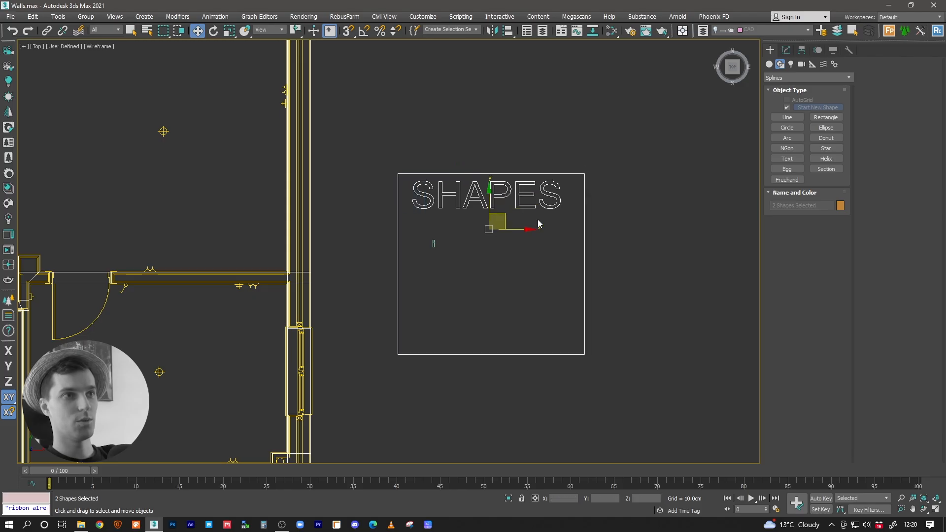
click(840, 205)
click(566, 370)
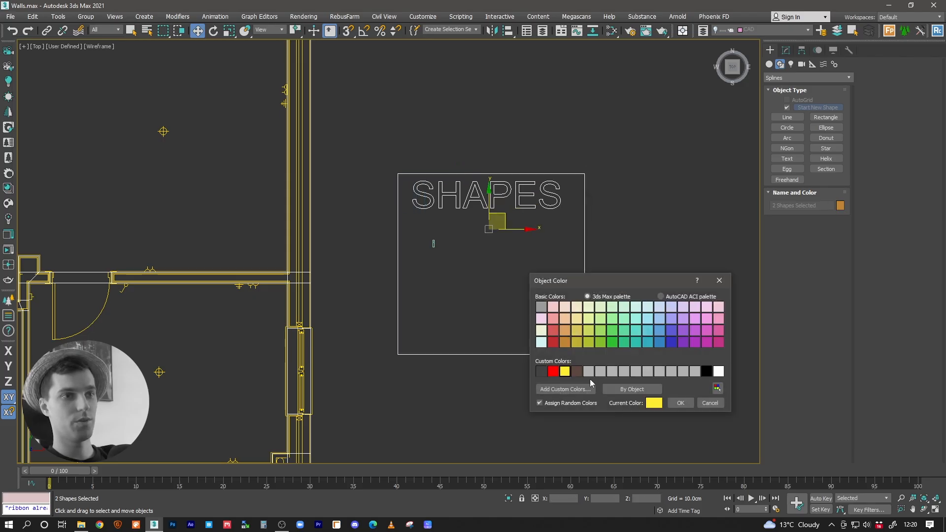
click(678, 400)
Step: Move the profile just below the first letter of the SHAPES text and deselect it
middle_drag(416, 270, 419, 277)
scroll(419, 279, up, 3)
click(458, 256)
click(457, 229)
drag(474, 209, 452, 179)
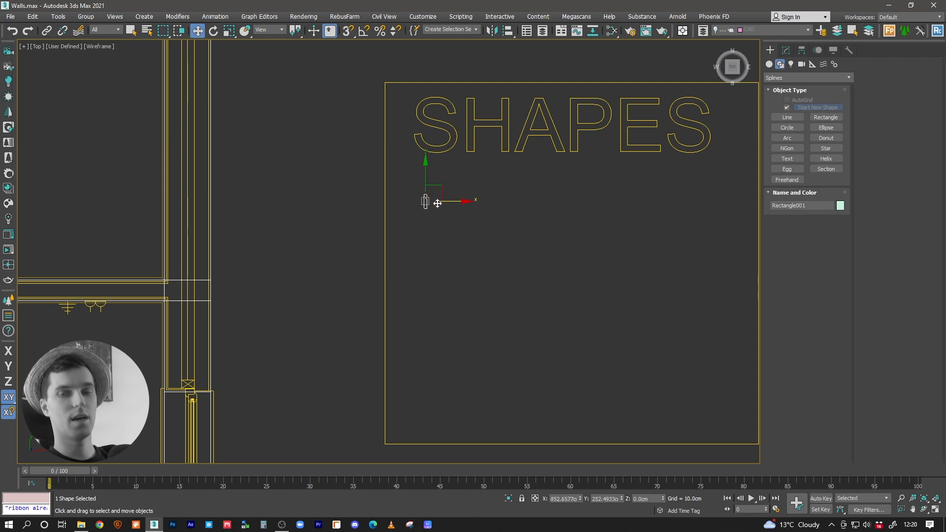
scroll(430, 254, down, 3)
click(466, 174)
scroll(471, 249, down, 5)
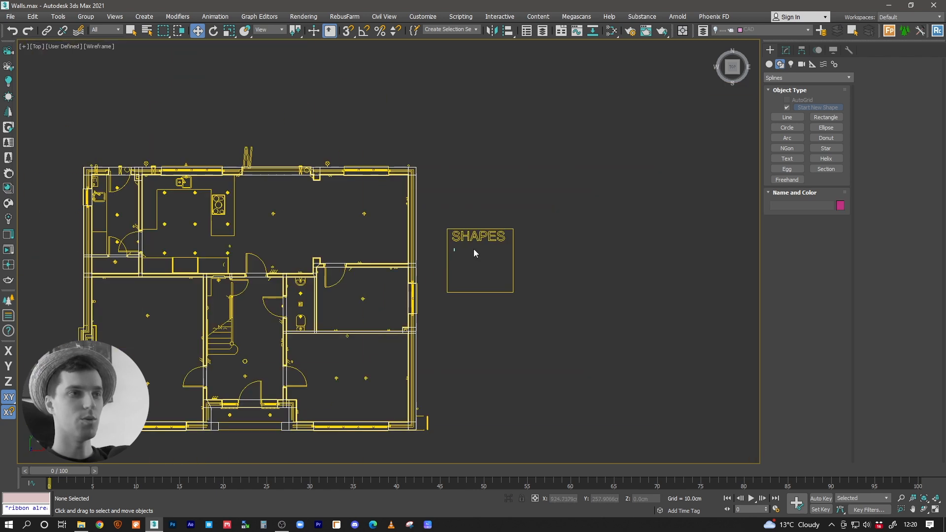
Step: Switch from the Top to the Perspective view and examine the SHAPES frame and profile beside the house
middle_drag(472, 248, 596, 255)
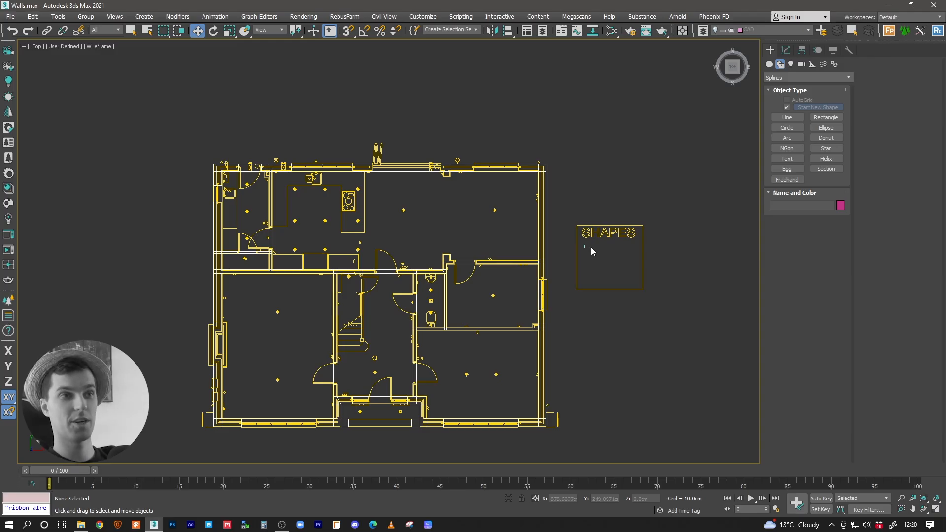
middle_drag(590, 247, 498, 262)
scroll(536, 291, up, 4)
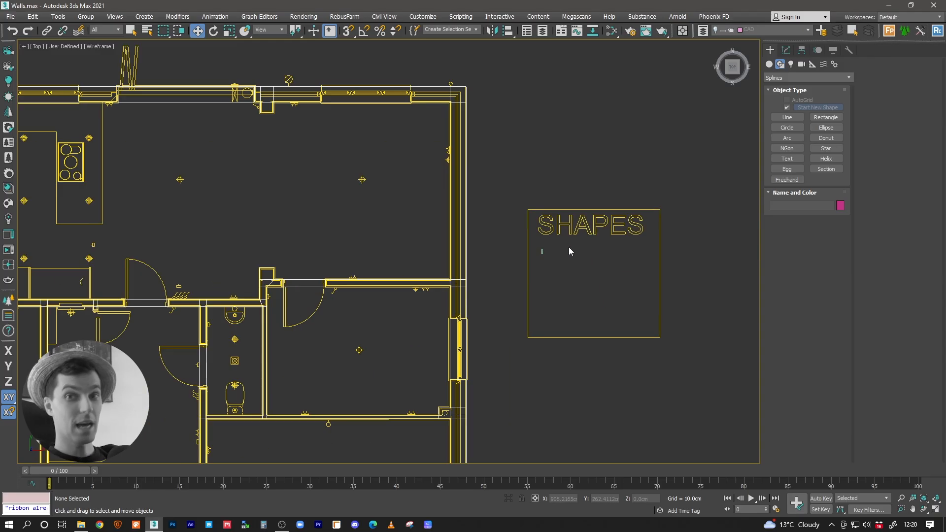
mouse_move(567, 248)
middle_down()
mouse_move(549, 276)
mouse_move(619, 271)
mouse_move(565, 249)
mouse_move(558, 232)
mouse_move(504, 222)
mouse_move(603, 219)
mouse_move(505, 221)
mouse_move(548, 224)
middle_up()
scroll(571, 268, down, 3)
key(p)
middle_drag(549, 224, 501, 268)
scroll(500, 270, up, 5)
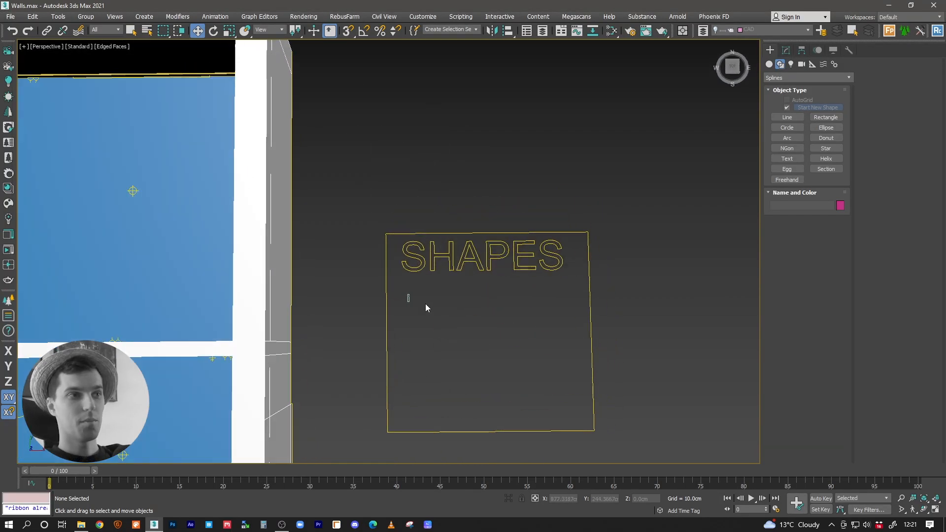
middle_drag(421, 276, 384, 303)
scroll(406, 288, up, 5)
scroll(385, 302, down, 5)
middle_drag(435, 382, 437, 243)
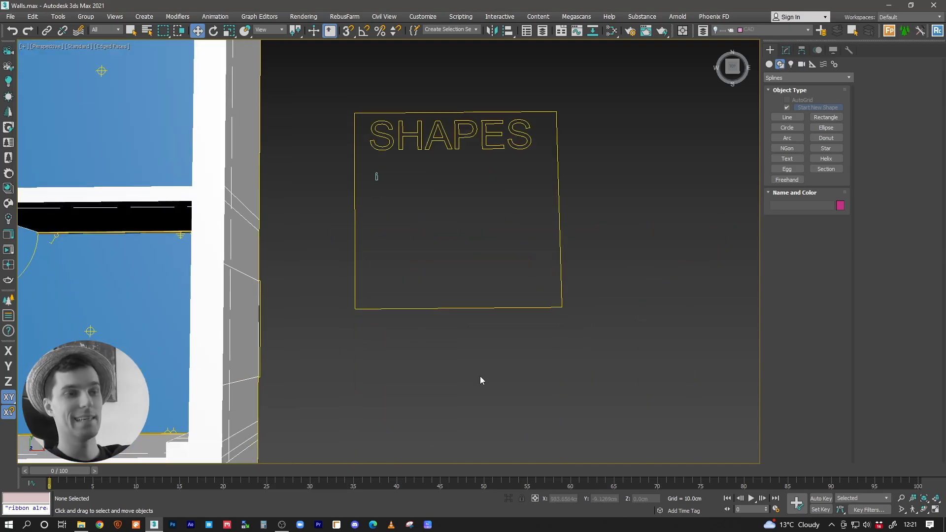
middle_drag(418, 386, 444, 314)
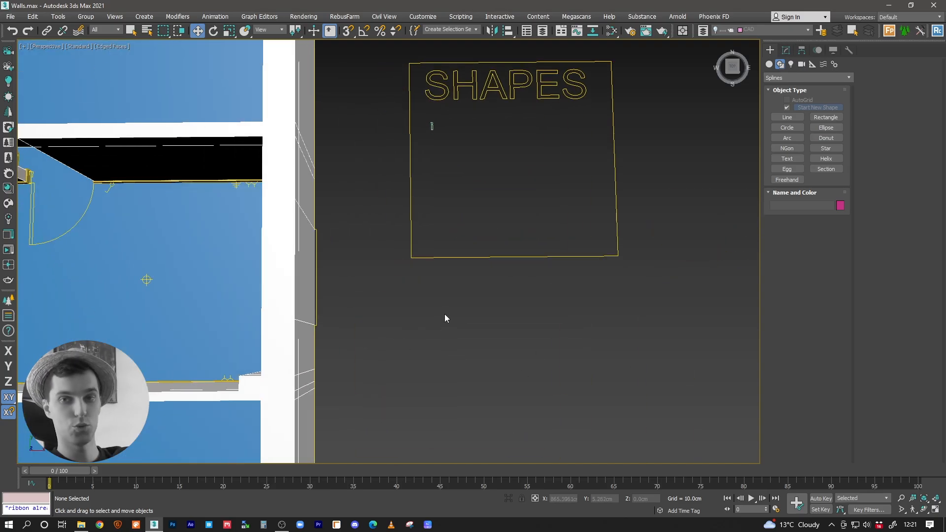
scroll(426, 303, down, 2)
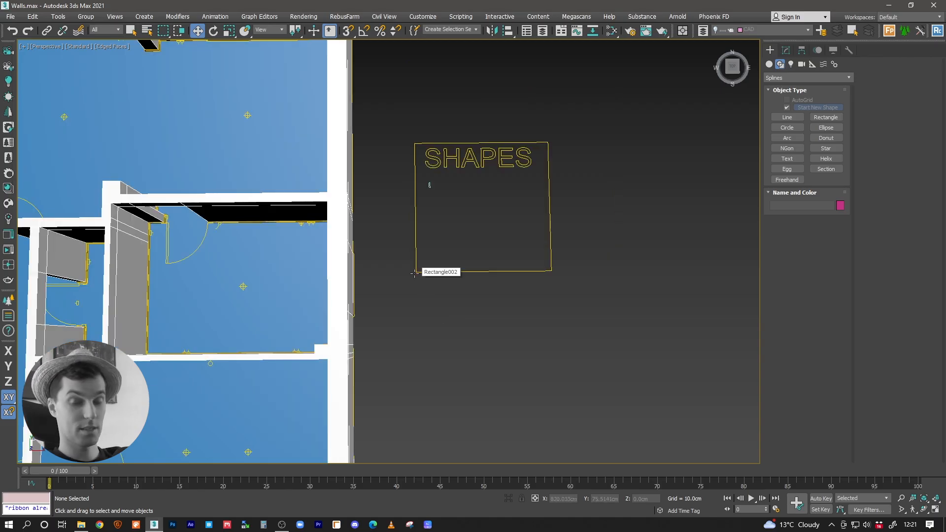
middle_drag(446, 221, 416, 300)
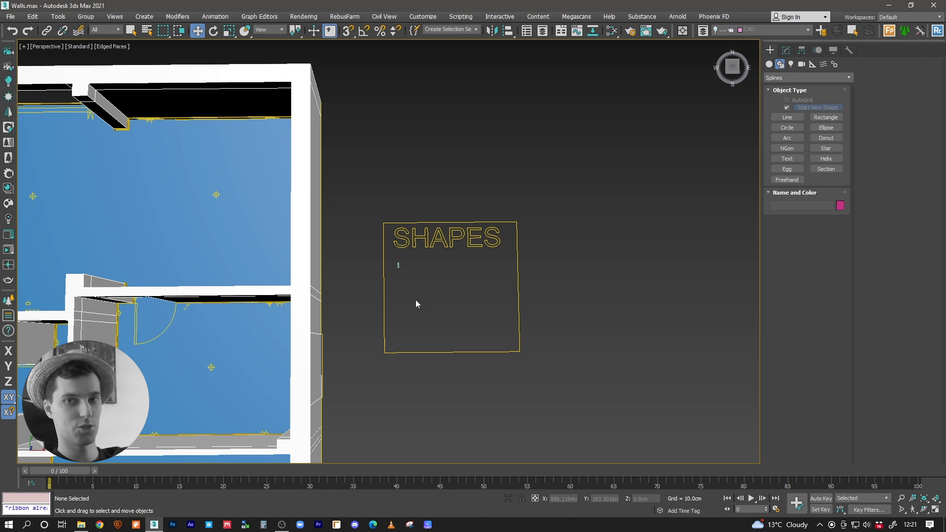
middle_drag(423, 298, 412, 230)
scroll(412, 230, down, 2)
middle_drag(511, 250, 456, 274)
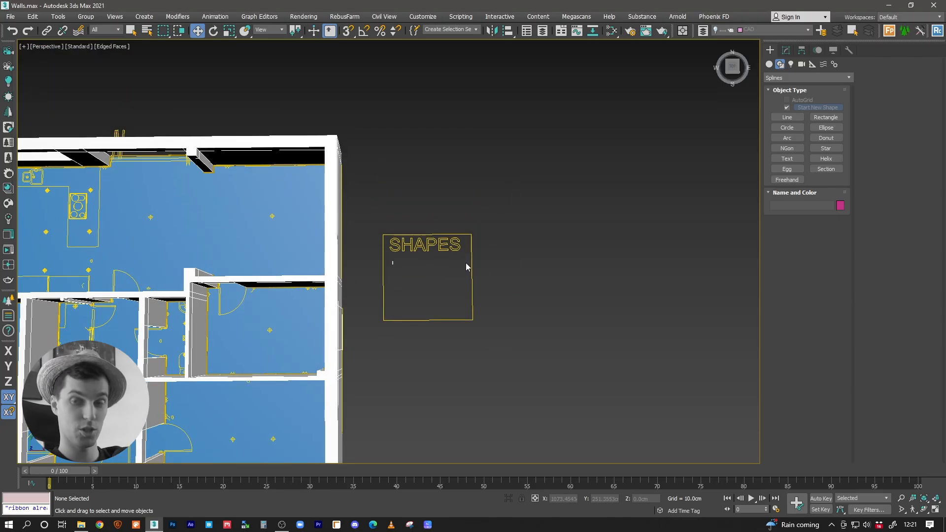
middle_drag(451, 262, 439, 280)
scroll(384, 268, up, 5)
scroll(445, 243, down, 6)
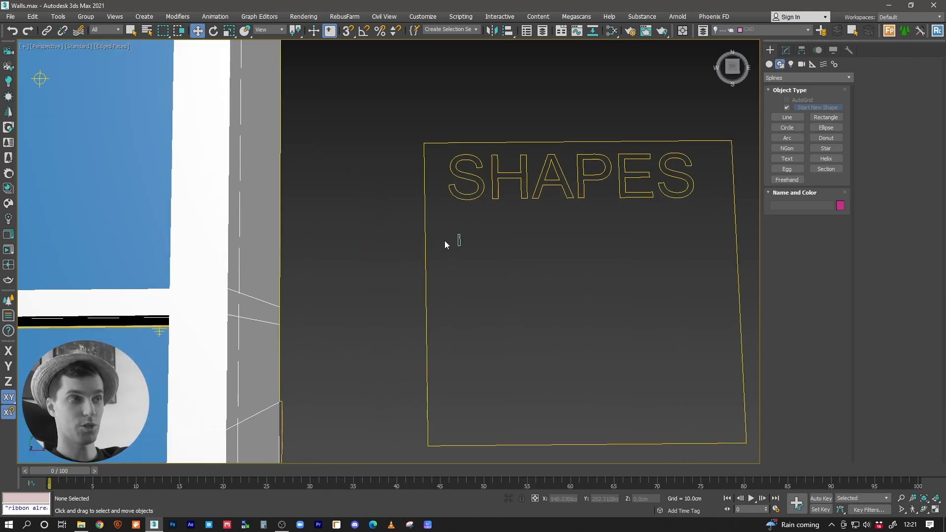
scroll(316, 211, up, 8)
Step: Select the swept skirting board inside the house and compare its location with the custom profile in the SHAPES frame
click(312, 214)
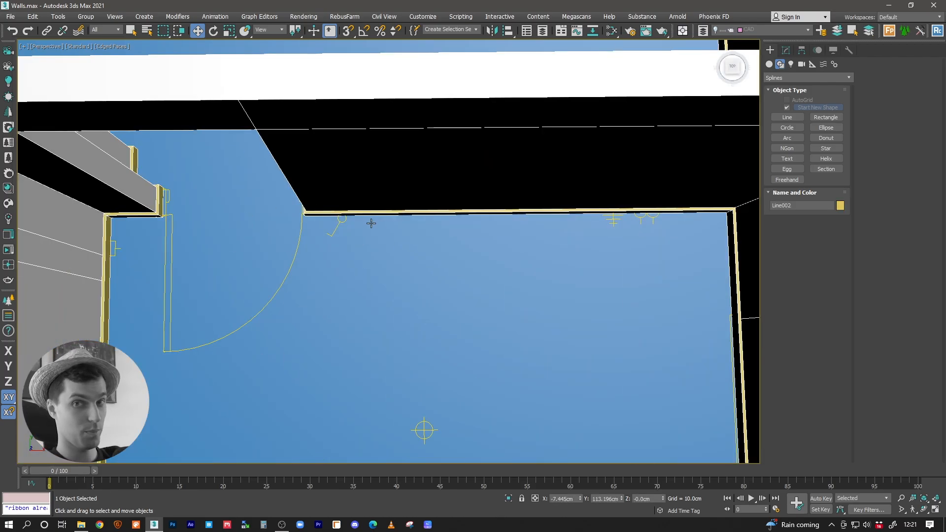
middle_drag(552, 227, 395, 239)
scroll(370, 271, down, 2)
scroll(371, 271, down, 6)
scroll(340, 274, up, 8)
scroll(388, 244, down, 2)
middle_drag(502, 219, 399, 244)
middle_drag(473, 221, 332, 259)
scroll(402, 226, up, 6)
middle_drag(478, 204, 388, 266)
scroll(395, 253, down, 6)
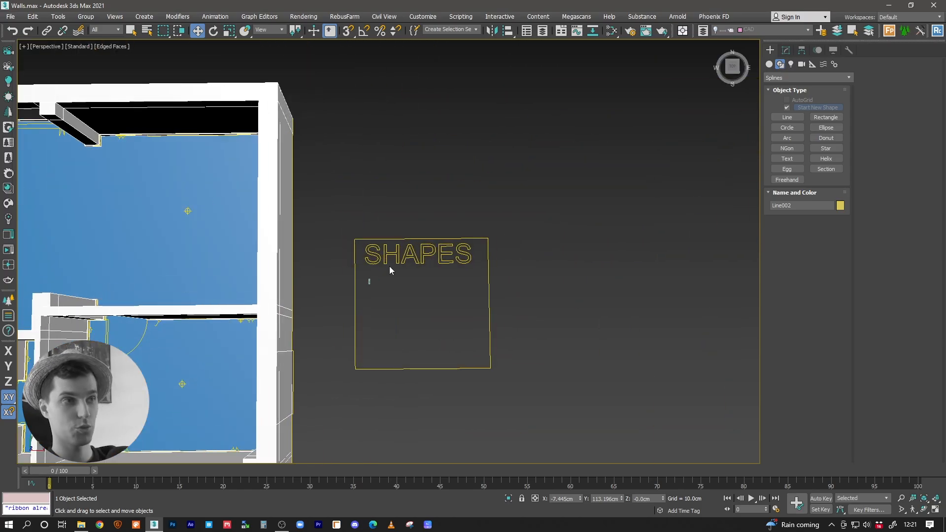
scroll(372, 276, up, 4)
middle_drag(460, 279, 476, 272)
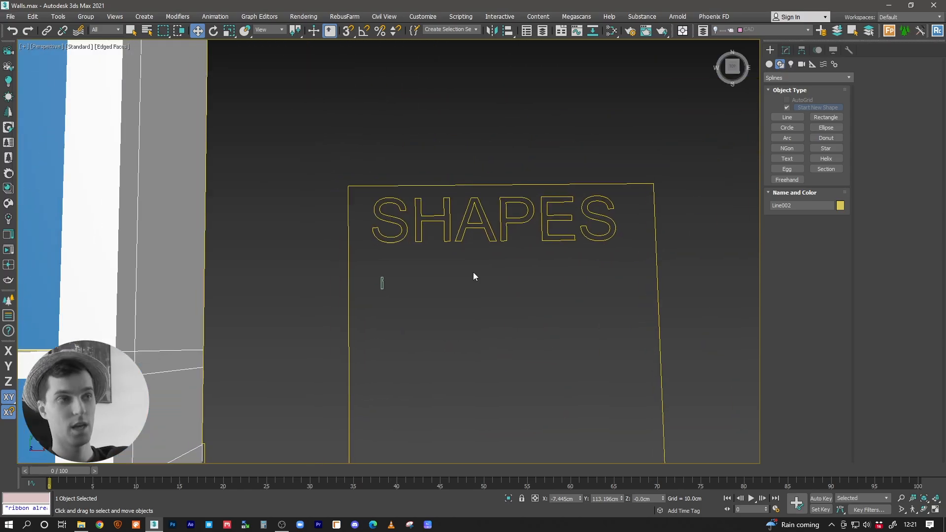
middle_drag(419, 296, 500, 287)
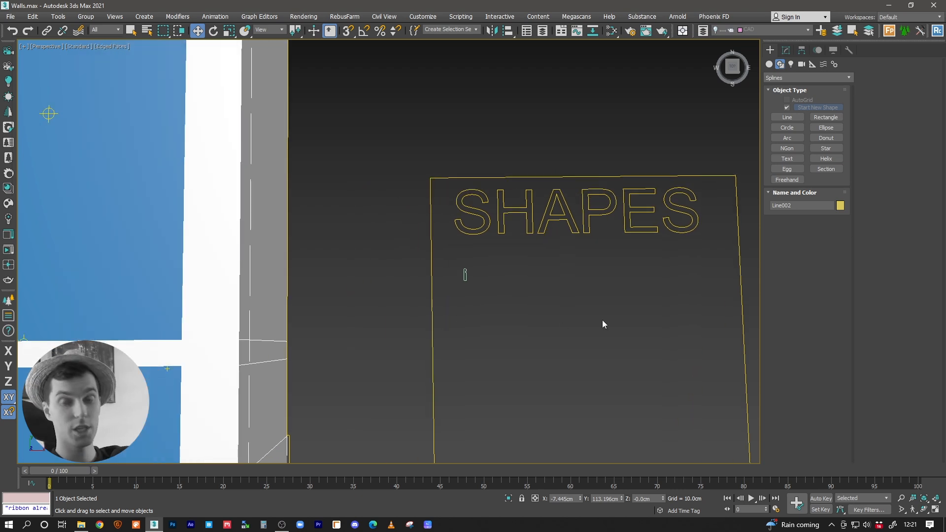
middle_drag(557, 309, 575, 302)
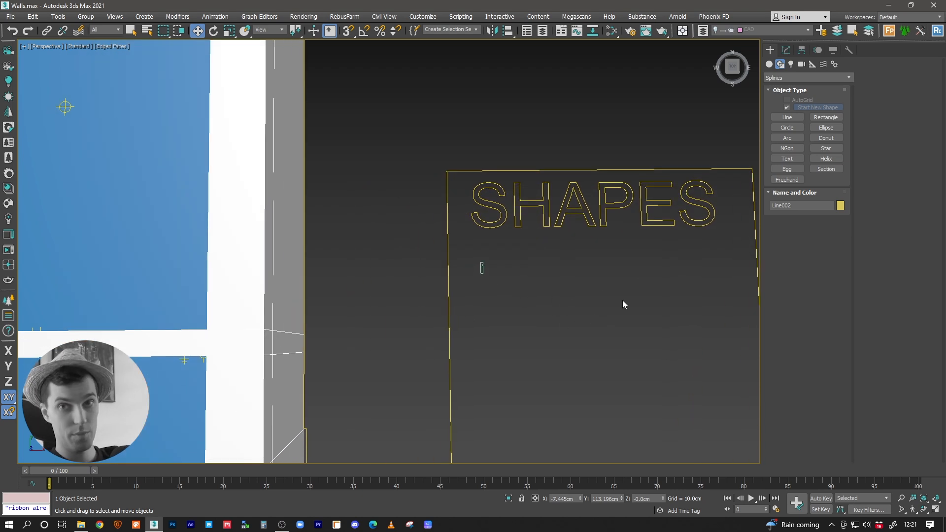
scroll(489, 262, down, 4)
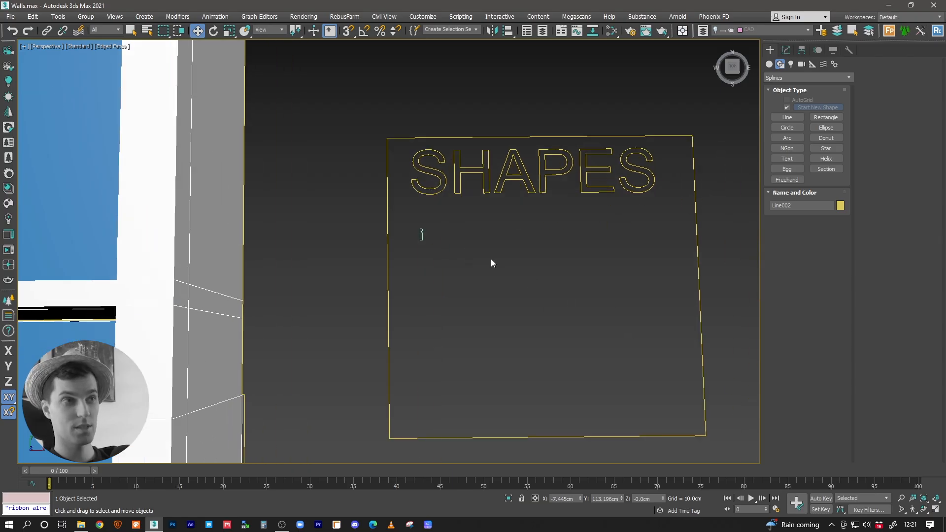
middle_drag(491, 271, 529, 319)
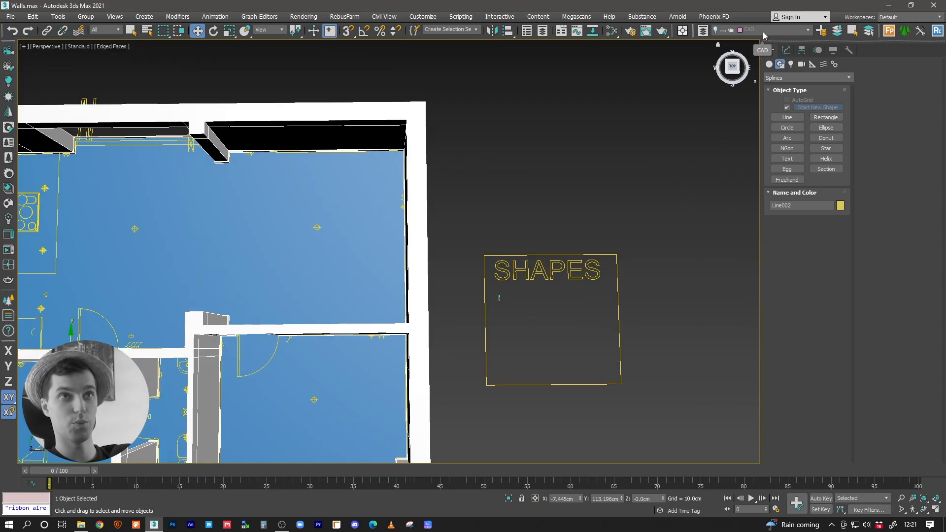
middle_drag(408, 291, 494, 241)
scroll(450, 273, up, 4)
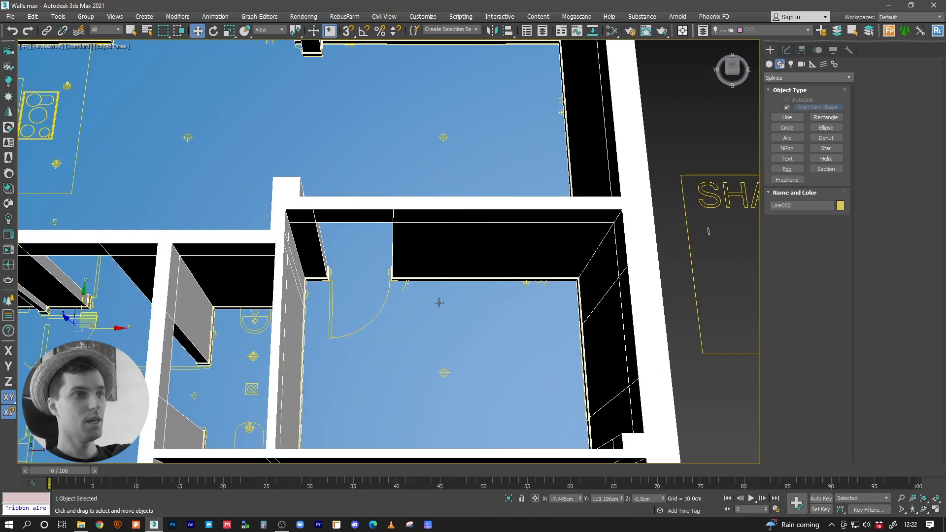
Step: Set the skirting Sweep's corner radius to 0.2 cm
middle_drag(439, 303, 420, 277)
scroll(539, 253, up, 5)
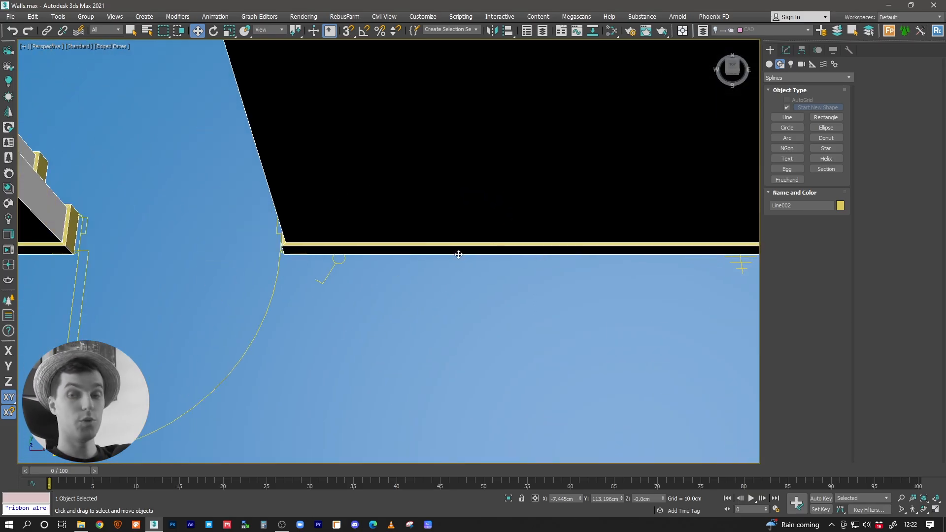
alt+middle_drag(397, 244, 198, 249)
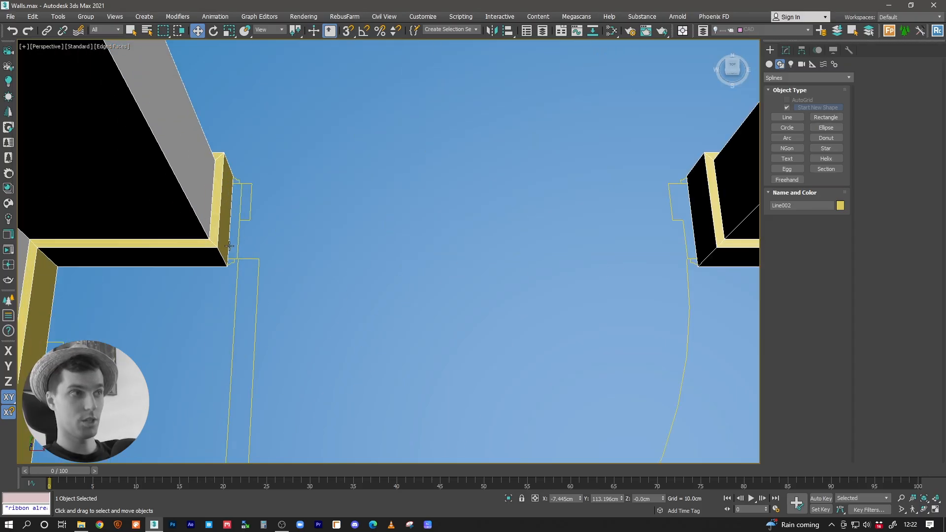
click(786, 51)
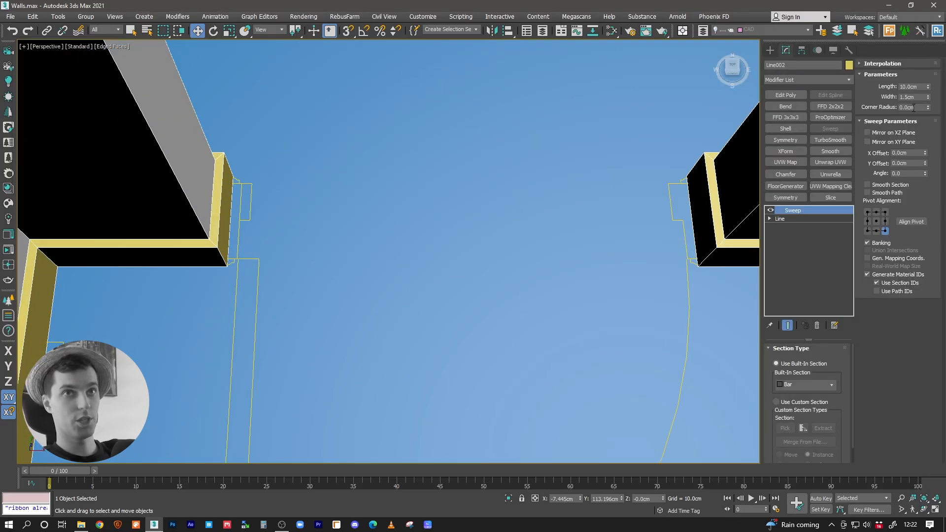
text(0.2)
key(Return)
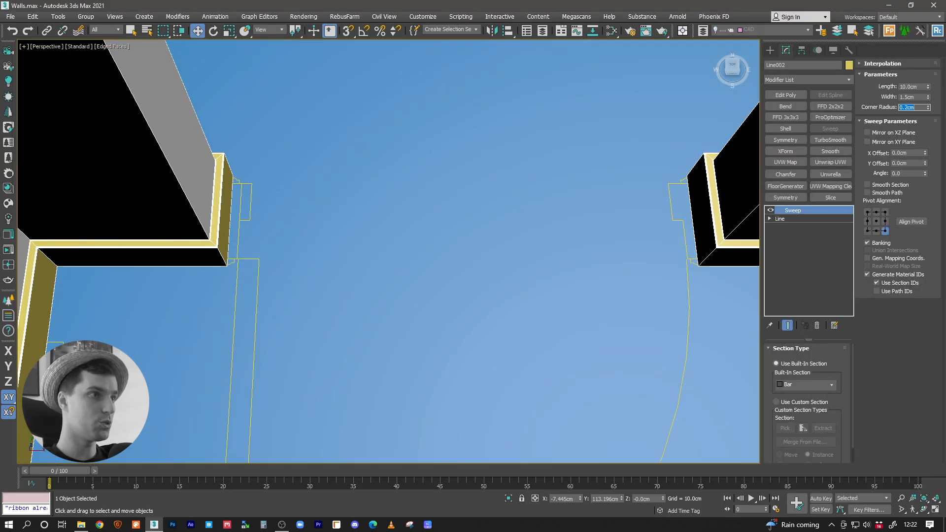
Step: Hide the edged faces and inspect the rounded skirting edges around the interior doorway
middle_drag(502, 166, 400, 176)
scroll(183, 242, up, 5)
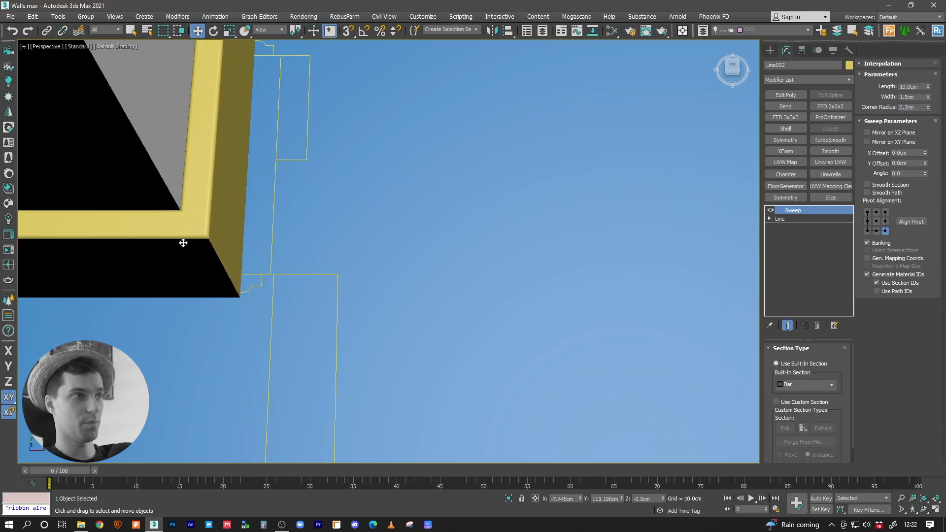
scroll(275, 250, down, 7)
scroll(336, 256, down, 2)
key(F4)
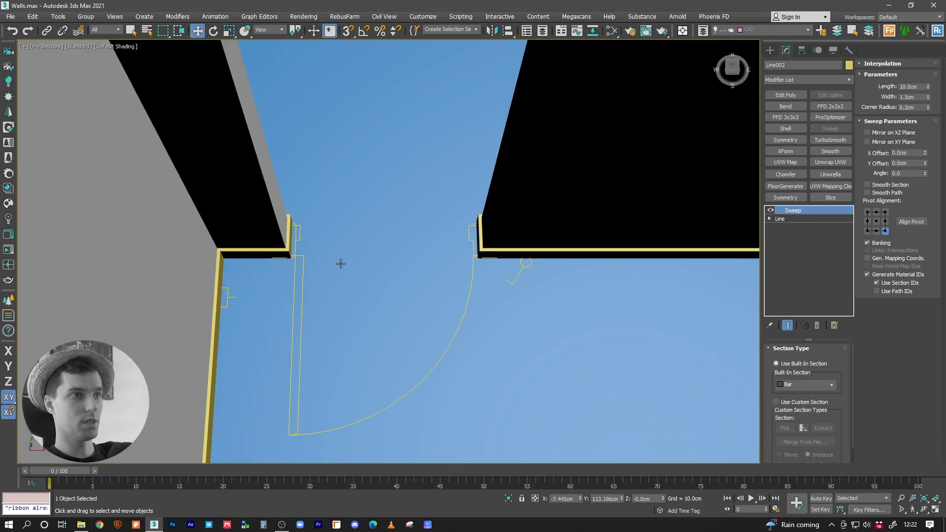
scroll(340, 263, down, 8)
mouse_move(340, 264)
alt+middle_down()
mouse_move(376, 239)
mouse_move(428, 228)
mouse_move(382, 276)
mouse_move(400, 268)
alt+middle_up()
scroll(380, 276, up, 6)
scroll(400, 267, down, 3)
Step: Isolate the skirting object in the Top view and delete its path segments across the two upper openings and the lower opening
key(alt+q)
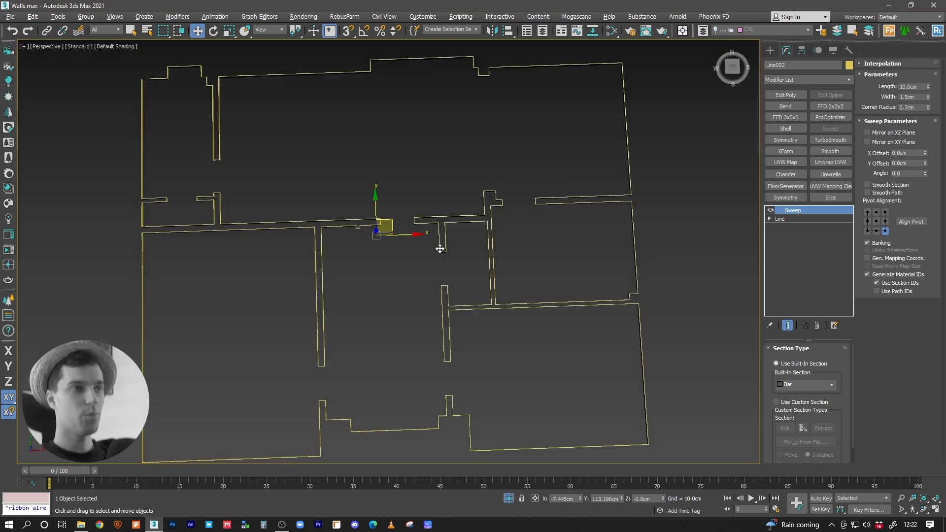
scroll(428, 269, up, 3)
scroll(428, 268, up, 3)
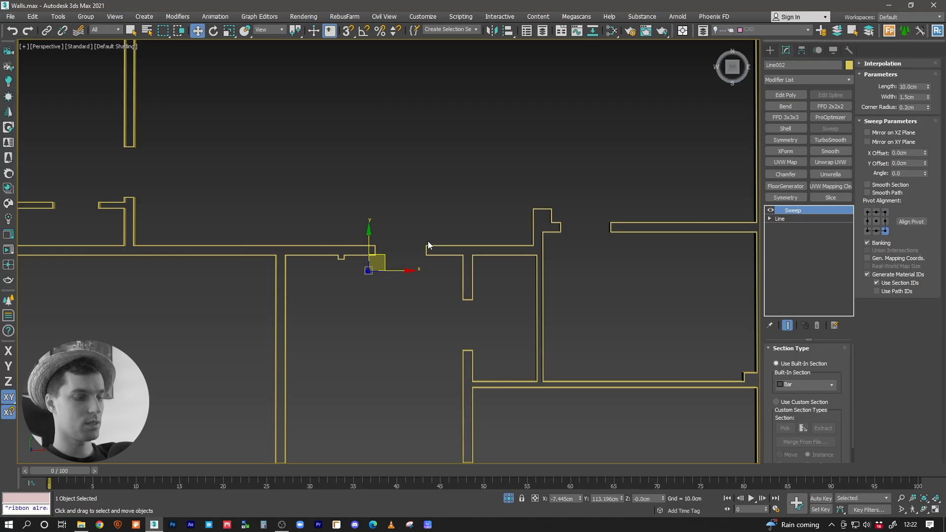
key(t)
middle_drag(393, 143, 397, 241)
click(769, 218)
click(789, 236)
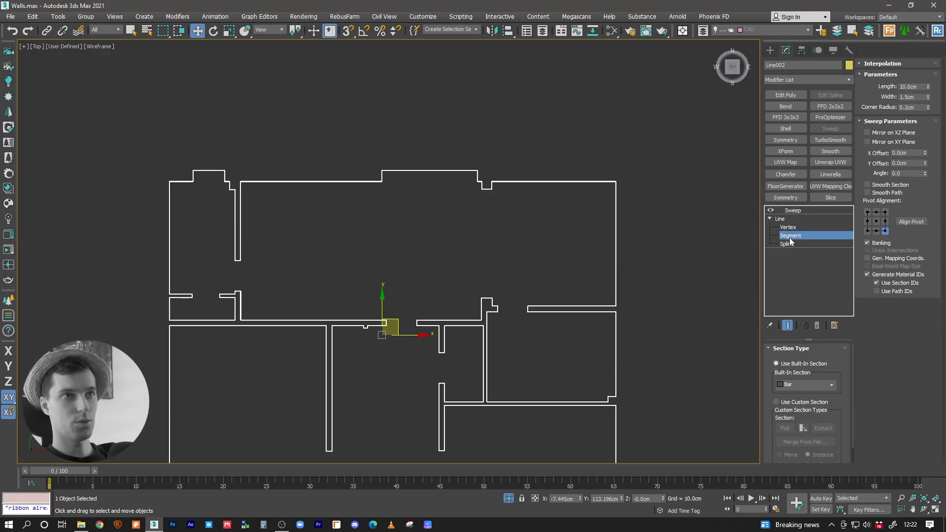
middle_drag(331, 234, 497, 205)
ctrl+click(375, 140)
middle_drag(444, 288, 388, 191)
ctrl+click(501, 385)
middle_drag(563, 347, 478, 333)
key(Delete)
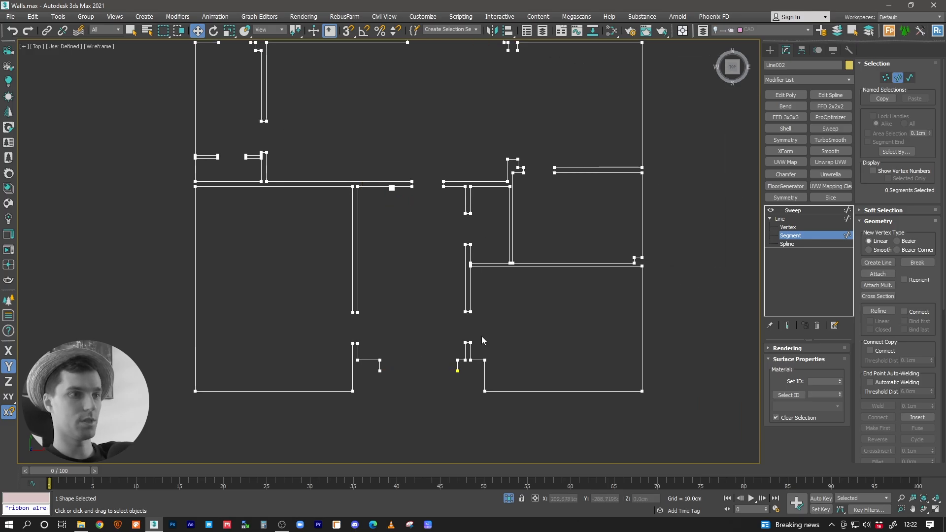
Step: Select the short wall-end segments of the skirting path at the interior doorways and delete them
middle_drag(402, 275, 380, 420)
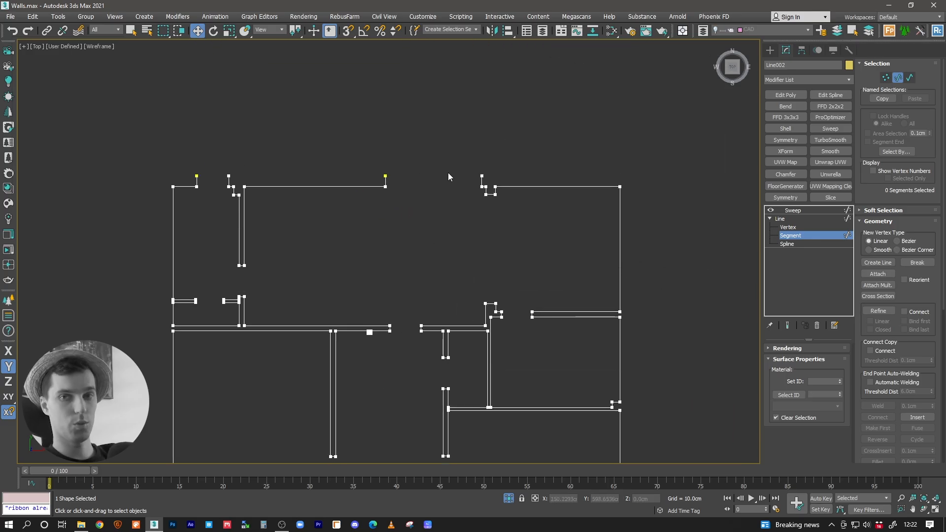
middle_drag(425, 167, 451, 189)
middle_drag(331, 206, 393, 191)
middle_drag(463, 331, 426, 284)
scroll(494, 269, up, 5)
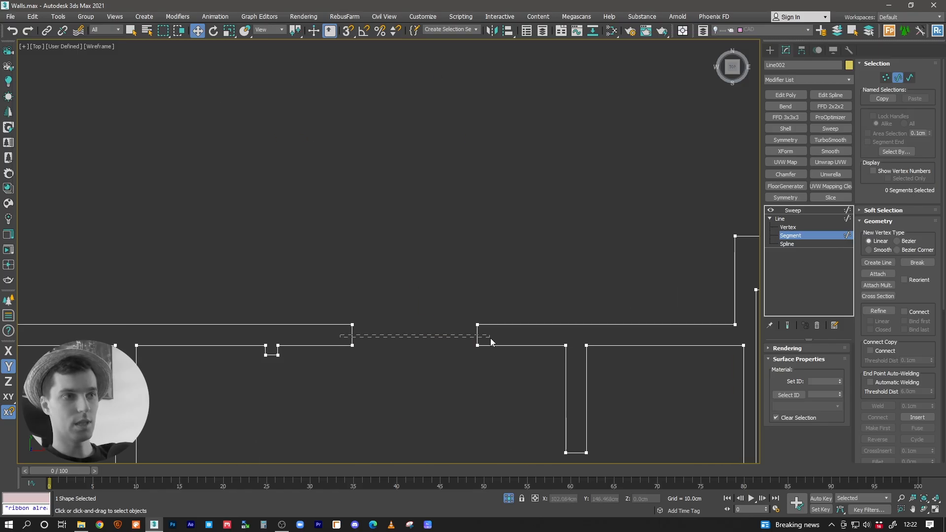
drag(488, 338, 488, 338)
middle_drag(518, 350, 416, 196)
ctrl+drag(473, 292, 481, 433)
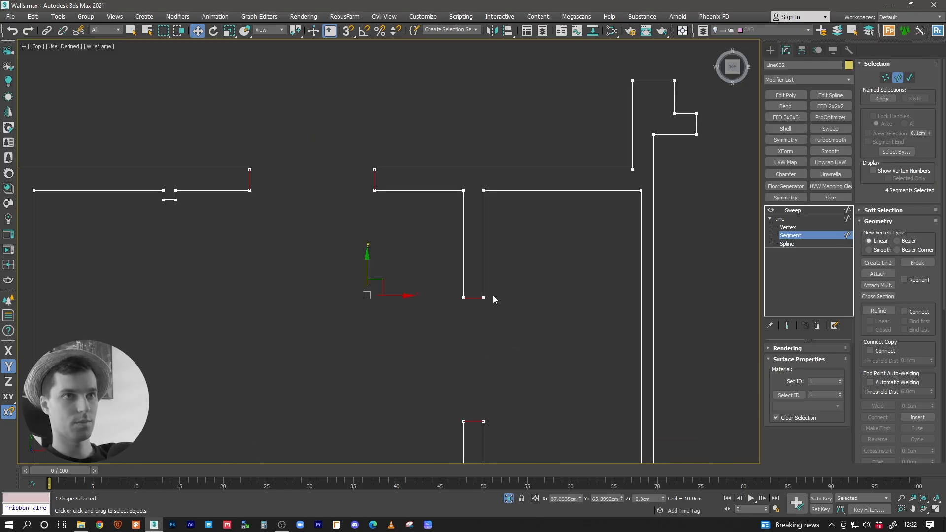
ctrl+drag(675, 128, 715, 130)
middle_drag(720, 131, 468, 158)
ctrl+drag(553, 153, 580, 155)
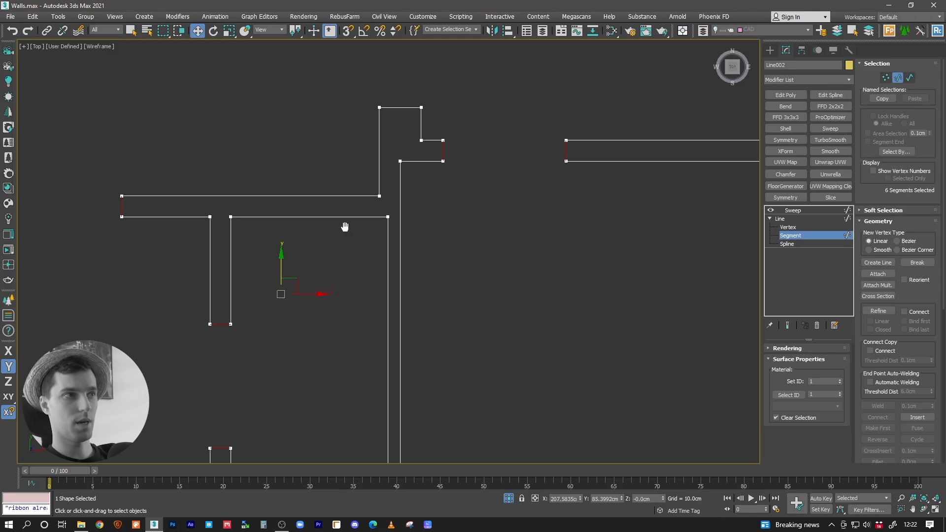
middle_drag(344, 227, 740, 265)
middle_drag(312, 431, 201, 148)
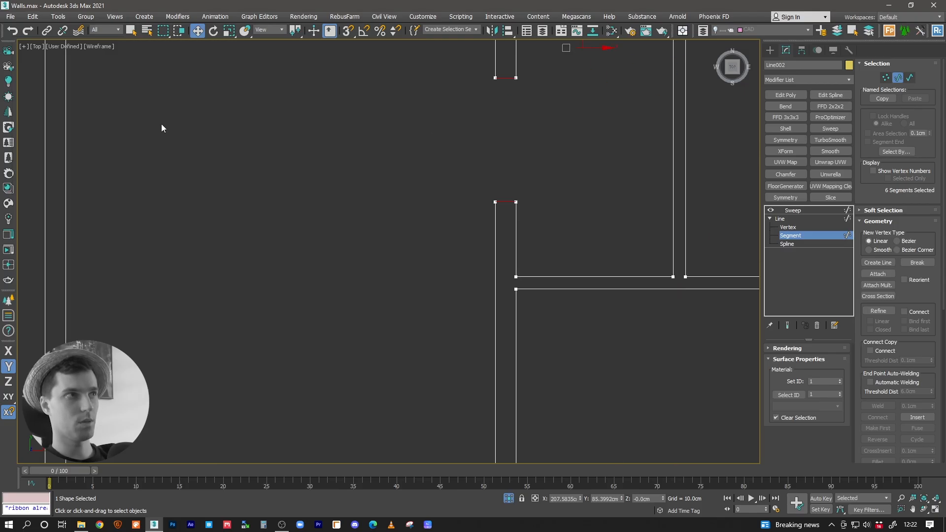
middle_drag(482, 383, 345, 202)
scroll(347, 251, down, 2)
middle_drag(358, 294, 431, 212)
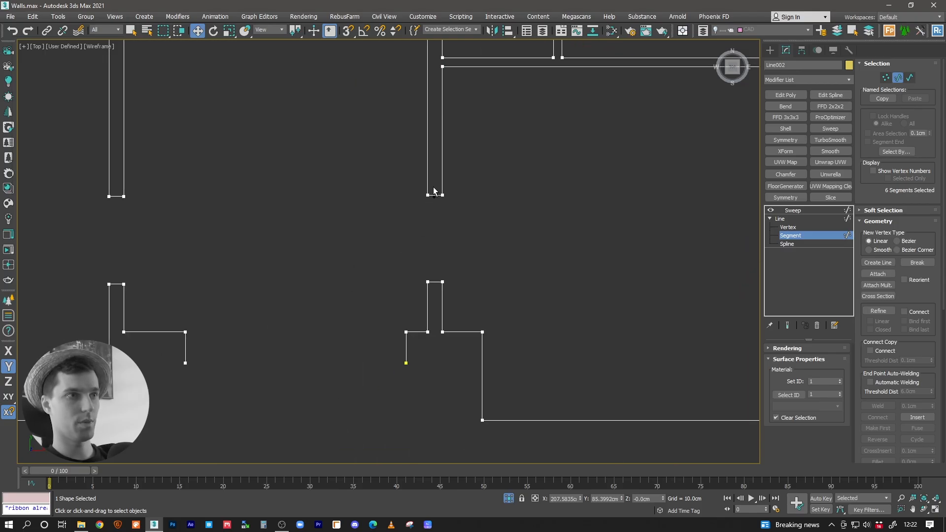
scroll(431, 275, down, 5)
scroll(227, 217, up, 5)
ctrl+drag(386, 216, 407, 217)
middle_drag(490, 188, 481, 441)
ctrl+drag(482, 252, 495, 450)
scroll(473, 276, down, 4)
middle_drag(426, 201, 417, 258)
scroll(441, 236, up, 1)
middle_drag(567, 247, 449, 148)
key(Delete)
middle_drag(520, 232, 495, 255)
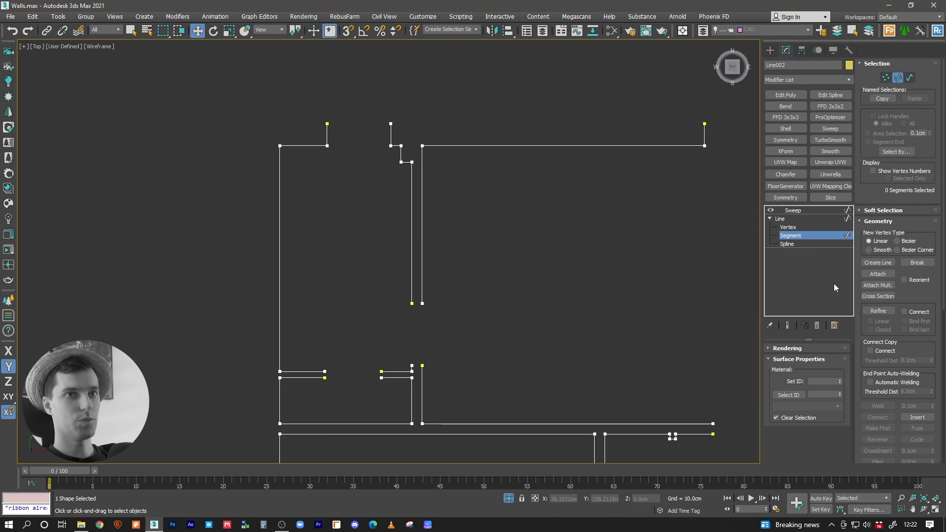
Step: Show the swept end result with the house in the Perspective view and switch the path to vertex editing
click(787, 325)
middle_drag(465, 213, 514, 277)
click(792, 228)
key(p)
scroll(527, 197, up, 4)
alt+middle_drag(514, 190, 506, 186)
middle_drag(445, 186, 415, 141)
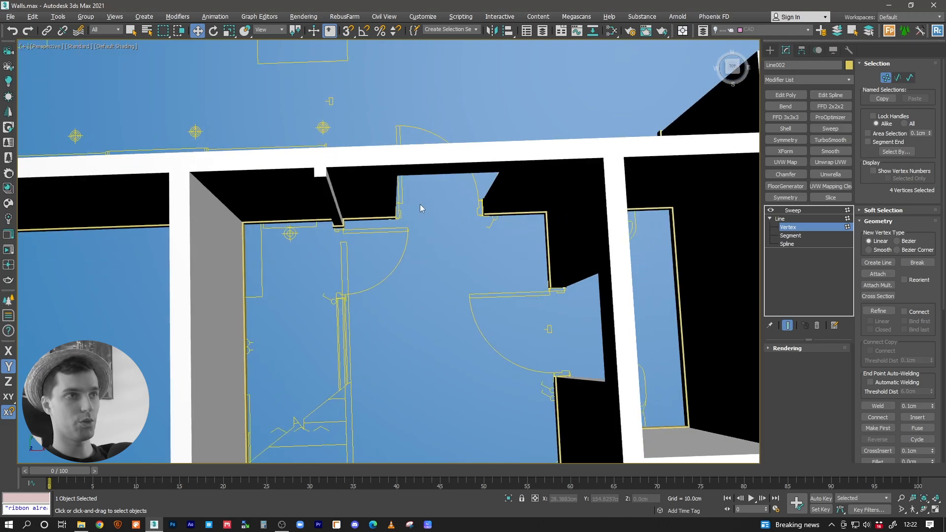
Step: Inspect the skirting ends around the doorways and in the recess of the corner room
scroll(417, 203, up, 4)
middle_drag(413, 202, 351, 225)
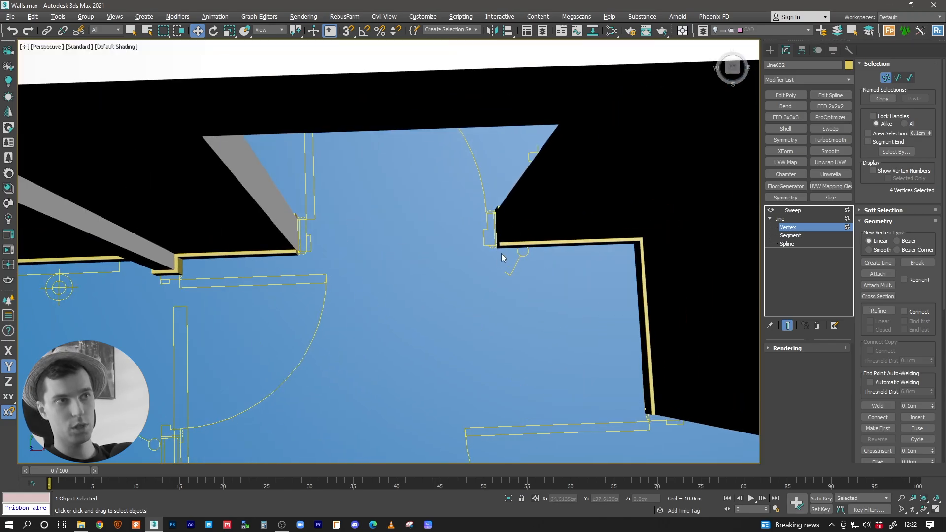
middle_drag(496, 229, 421, 206)
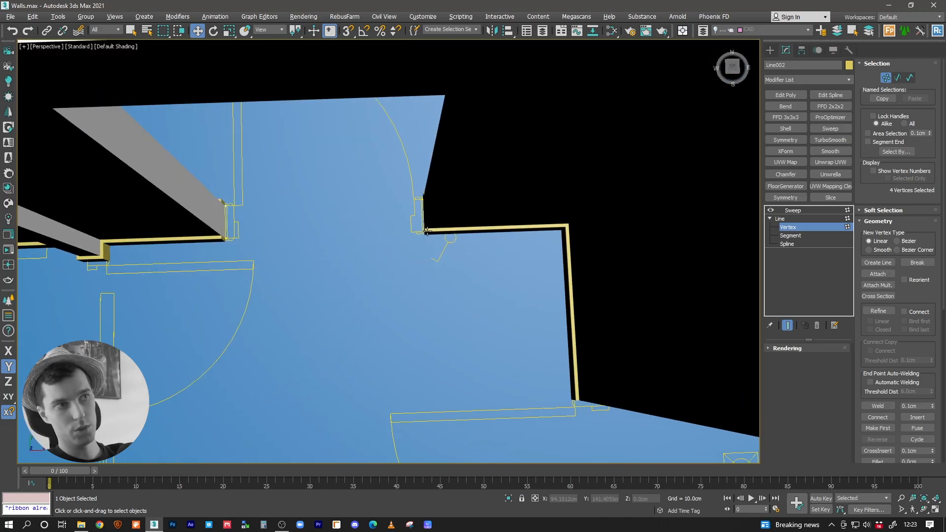
scroll(541, 258, down, 8)
scroll(468, 289, up, 8)
scroll(379, 207, up, 2)
scroll(420, 270, up, 4)
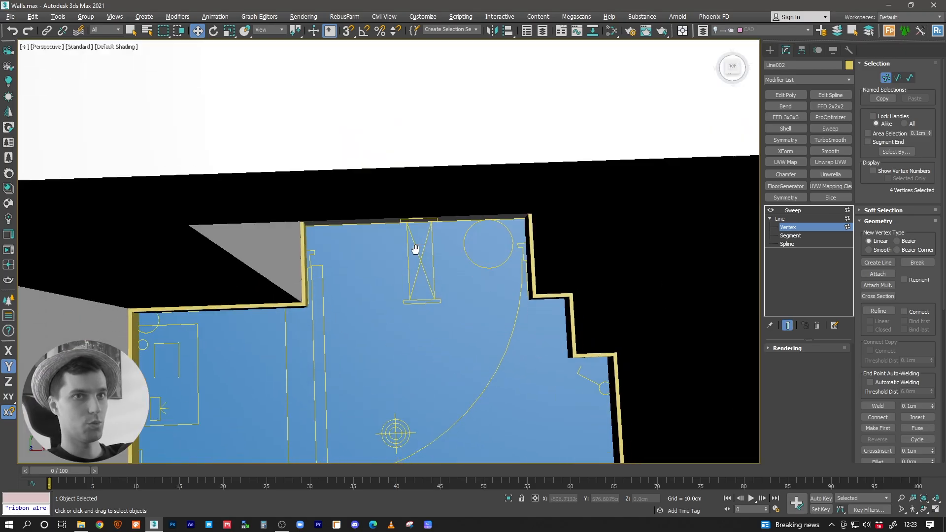
Step: Shorten the skirting in the corner room's recess by moving its two end vertices along Y, and return to the Sweep level
drag(568, 185, 570, 186)
drag(264, 130, 265, 175)
drag(480, 183, 507, 198)
middle_drag(467, 198, 428, 207)
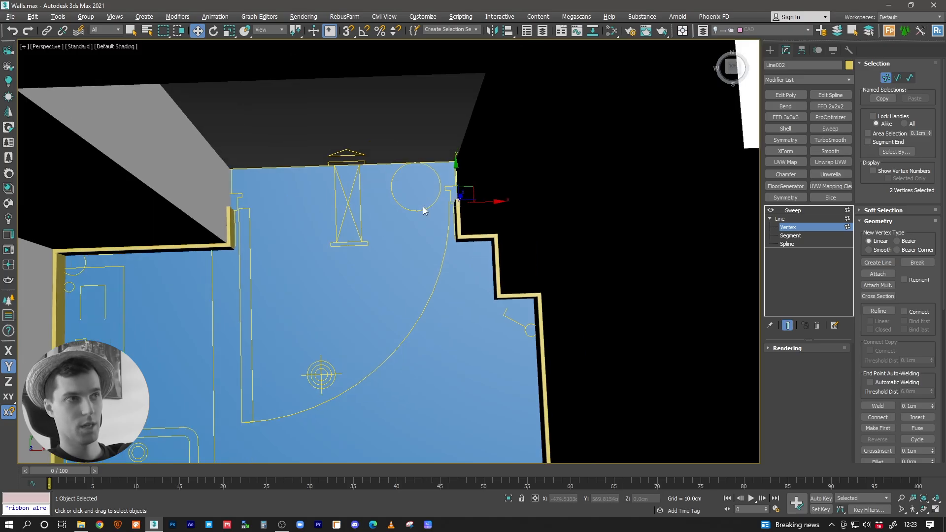
drag(455, 177, 451, 140)
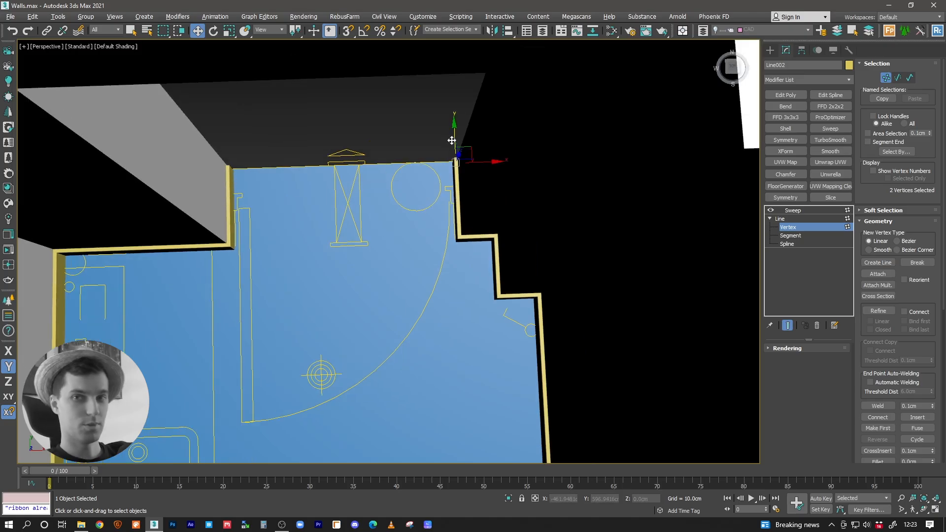
middle_drag(380, 189, 398, 196)
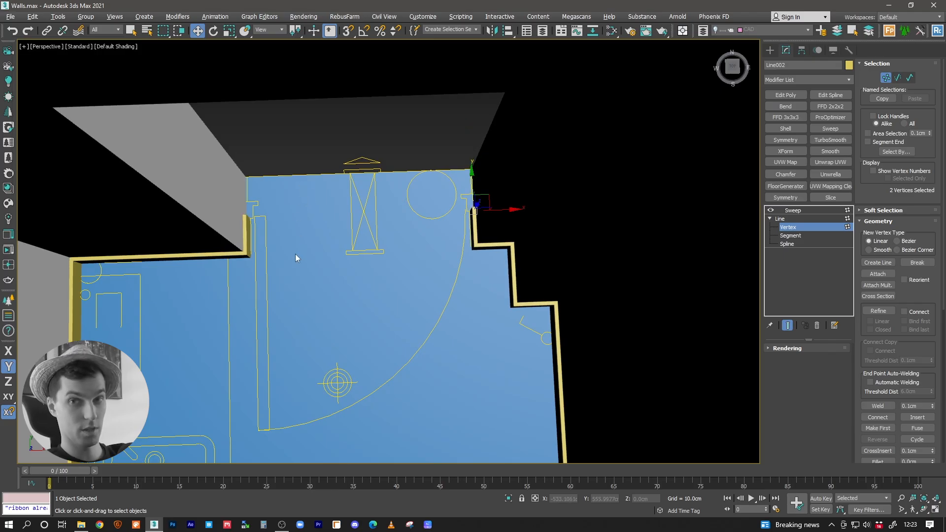
middle_drag(442, 237, 353, 233)
click(793, 211)
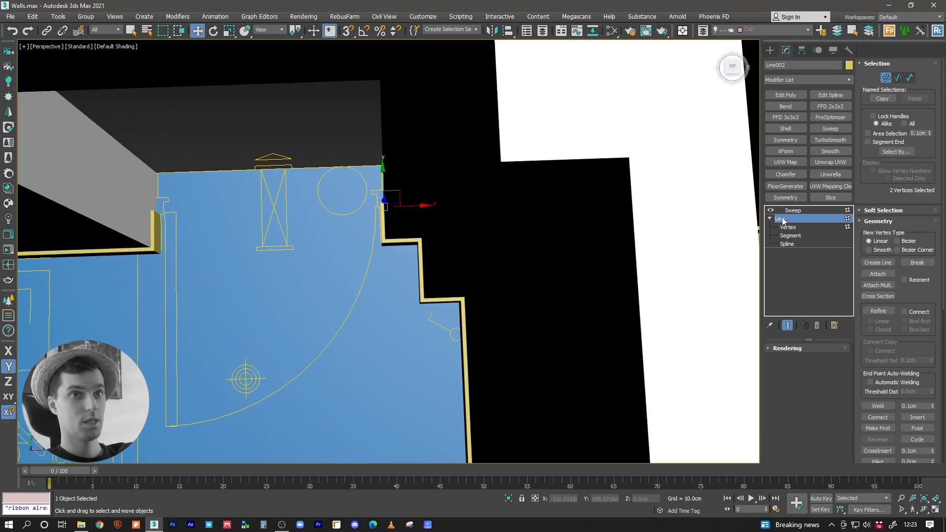
Step: Examine the skirting boards across the rooms and locate the custom profile in the SHAPES frame
scroll(457, 216, down, 3)
middle_drag(483, 232, 222, 215)
scroll(222, 215, down, 6)
alt+middle_drag(315, 265, 308, 250)
middle_drag(385, 252, 312, 228)
middle_drag(301, 194, 360, 224)
alt+middle_drag(418, 294, 436, 296)
middle_drag(686, 325, 487, 218)
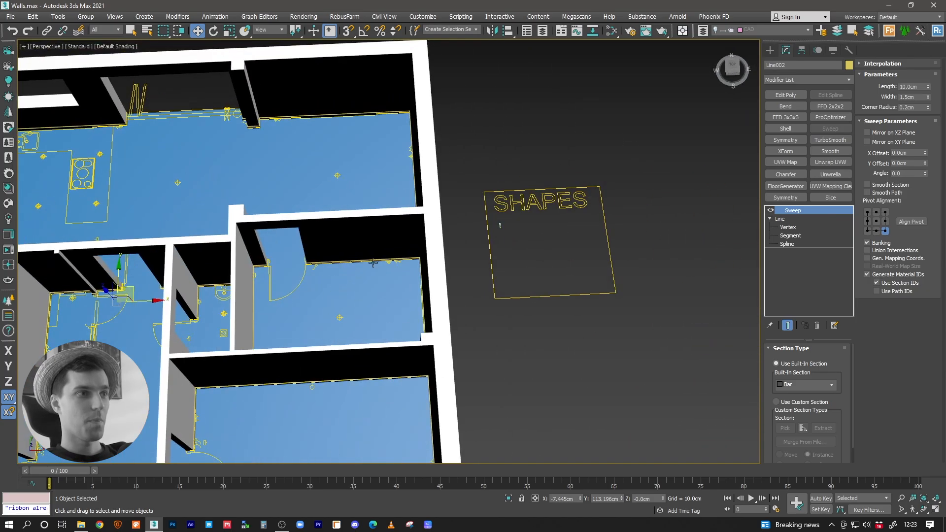
Step: Show edged faces, switch the Sweep to a custom section and pick the profile in the SHAPES frame
scroll(377, 263, up, 4)
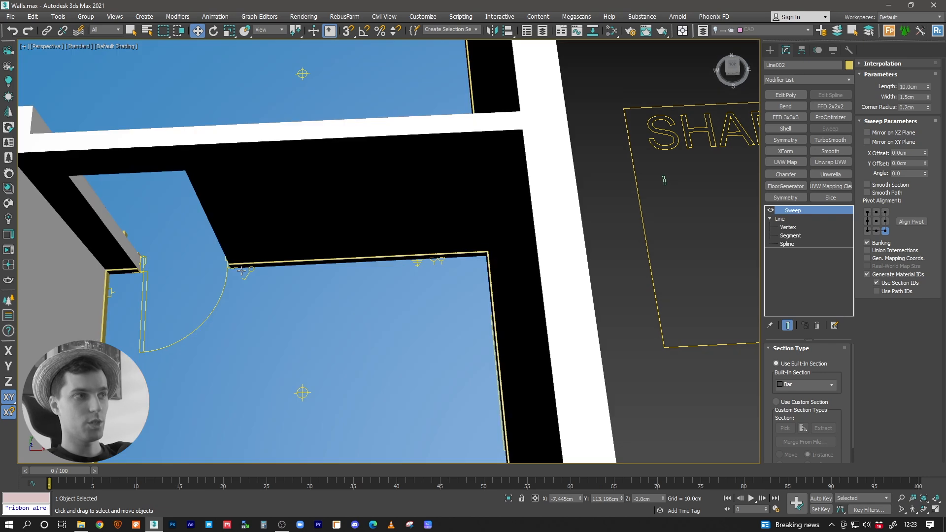
middle_drag(242, 270, 360, 304)
scroll(360, 304, up, 5)
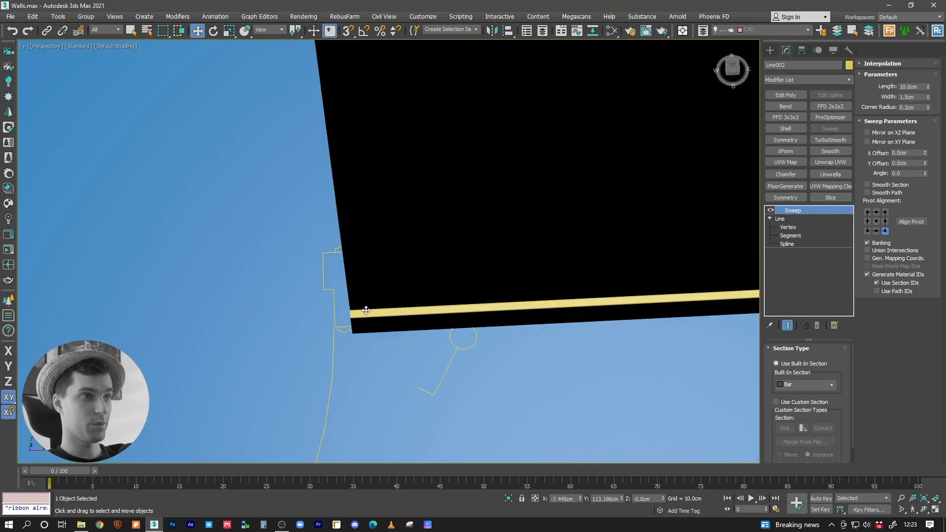
key(F4)
scroll(502, 300, up, 2)
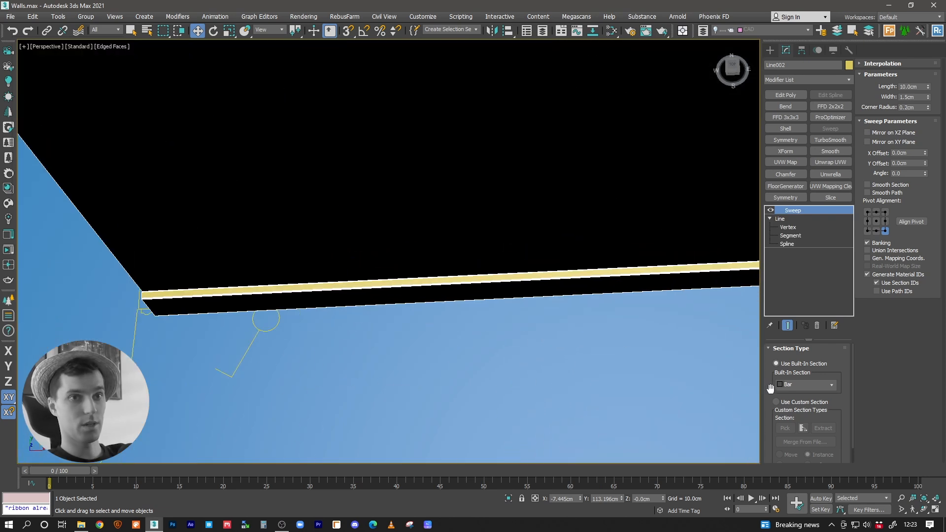
click(776, 402)
scroll(542, 260, down, 3)
scroll(493, 276, down, 8)
scroll(488, 283, up, 10)
click(785, 428)
click(396, 259)
Step: Compare the Sweep's XZ and XY plane mirroring at the doorway ends and keep Mirror on XZ Plane enabled
scroll(426, 298, down, 4)
middle_drag(427, 297, 712, 193)
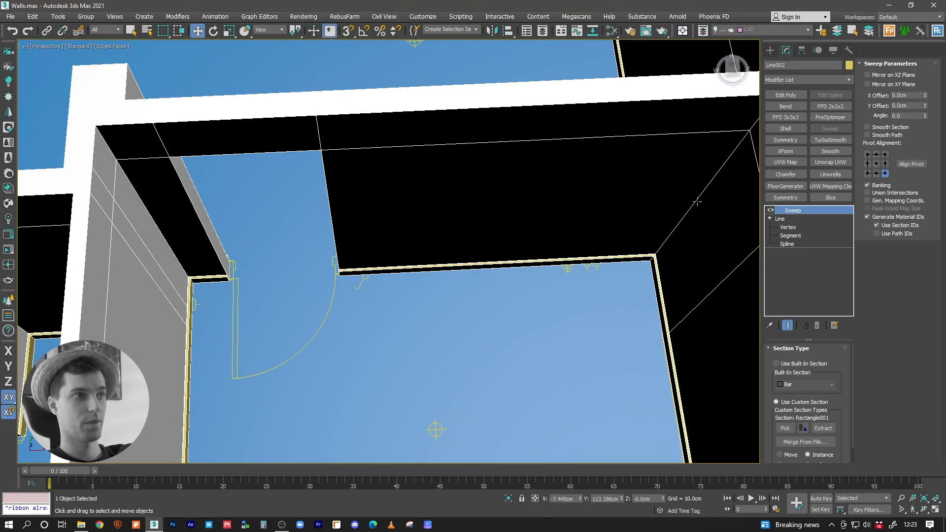
scroll(391, 269, up, 6)
middle_drag(295, 266, 664, 185)
middle_drag(303, 221, 556, 239)
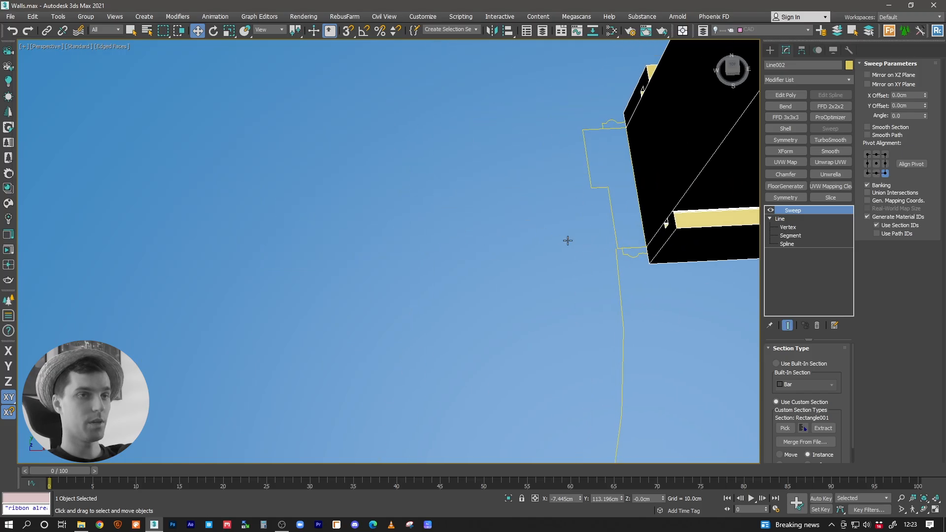
middle_drag(261, 258, 589, 264)
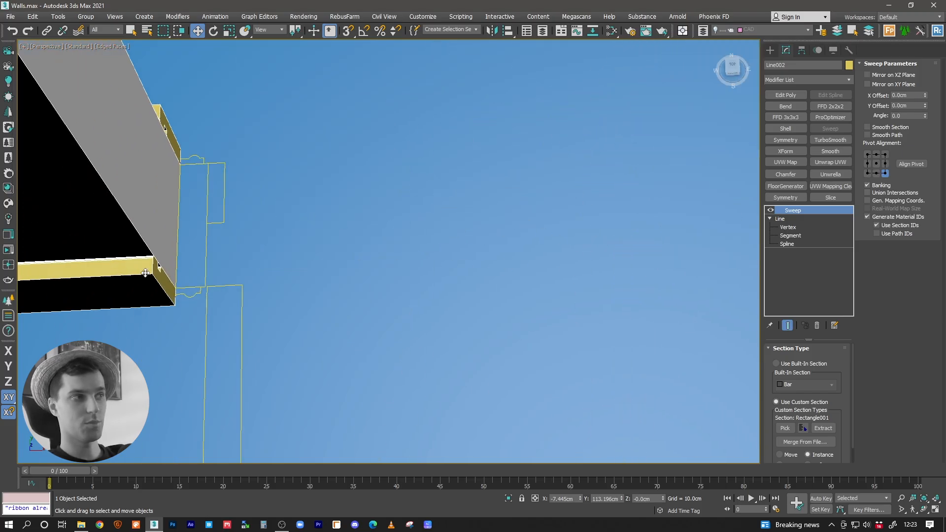
middle_drag(151, 275, 195, 290)
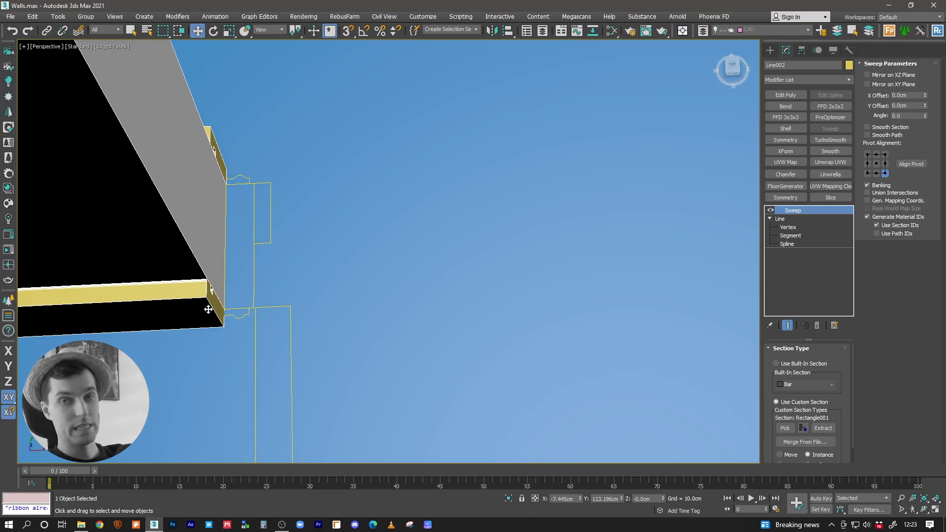
click(868, 74)
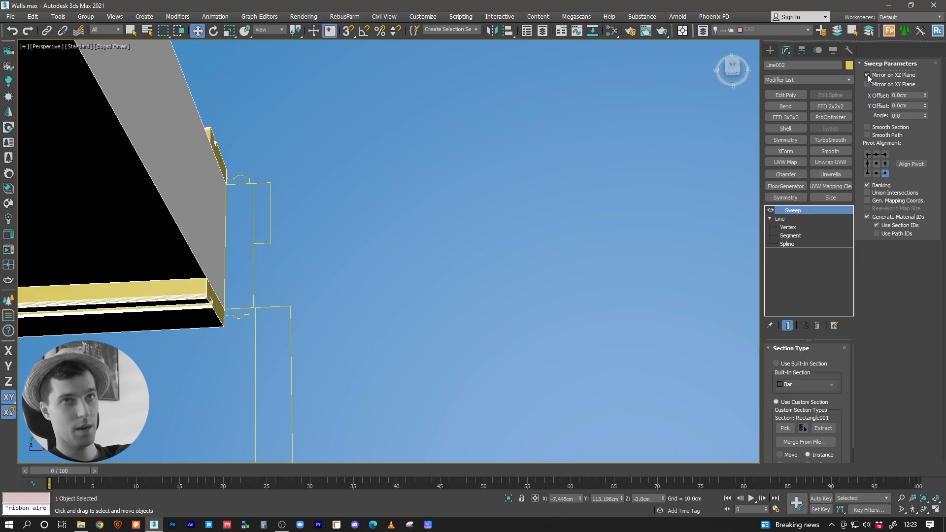
click(867, 74)
click(868, 84)
click(867, 84)
click(867, 75)
Step: Hide the edged faces and inspect the mirrored skirting profile up close beside the doorway
middle_drag(254, 253, 305, 199)
key(F4)
scroll(294, 228, down, 5)
scroll(464, 223, up, 4)
alt+middle_drag(465, 224, 476, 207)
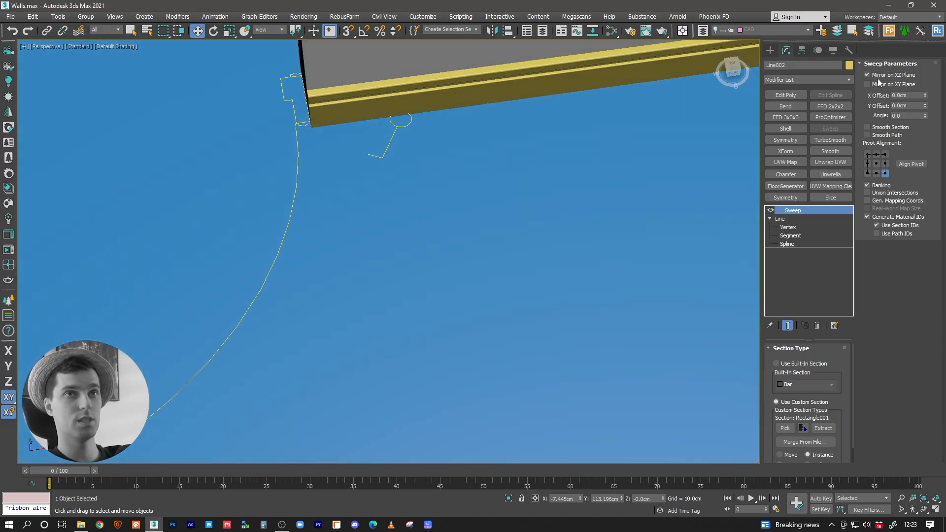
middle_drag(371, 148, 475, 208)
alt+middle_drag(474, 208, 475, 182)
middle_drag(468, 237, 460, 148)
scroll(431, 185, up, 4)
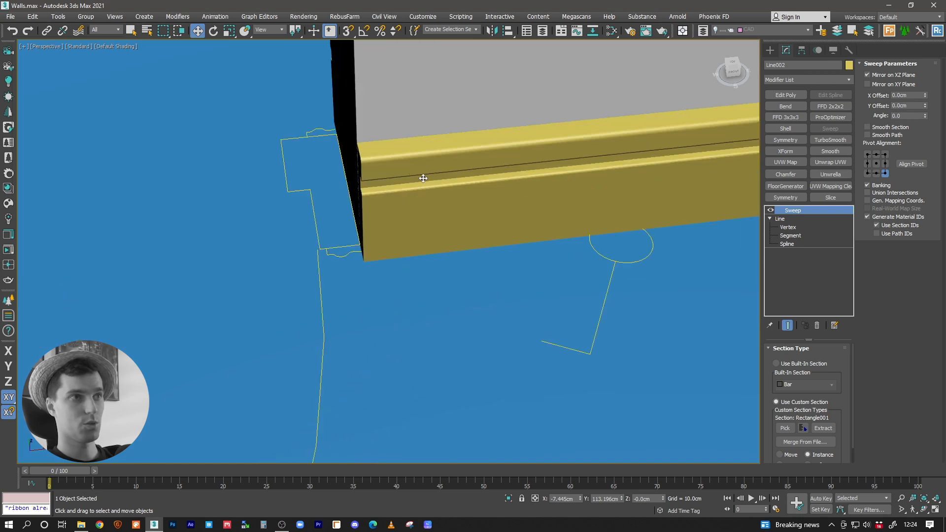
Step: Inspect how the skirting boards end at the doorways of the small WC and the central hallway
scroll(432, 187, down, 6)
alt+middle_drag(433, 192, 434, 205)
middle_drag(434, 205, 372, 233)
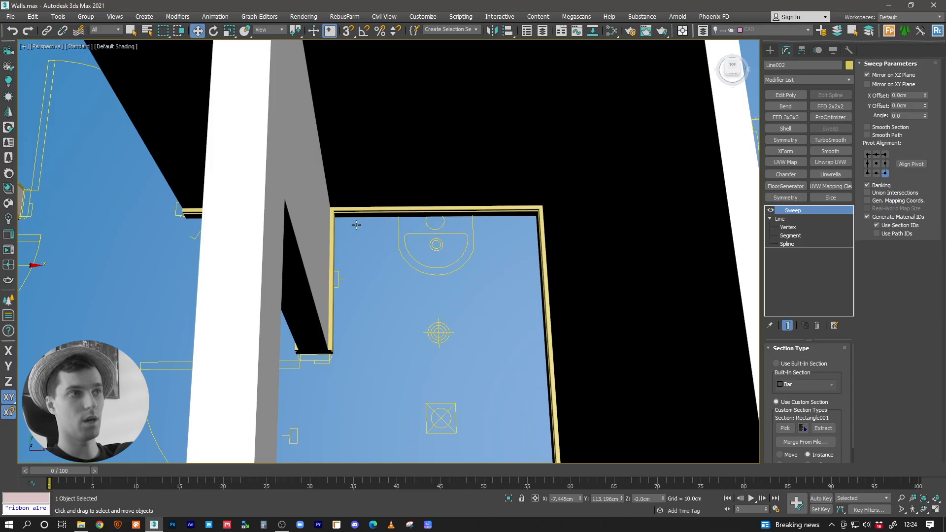
middle_drag(494, 358, 460, 276)
middle_drag(438, 349, 408, 219)
scroll(376, 317, down, 3)
middle_drag(376, 316, 403, 173)
middle_drag(376, 221, 537, 125)
scroll(496, 253, up, 5)
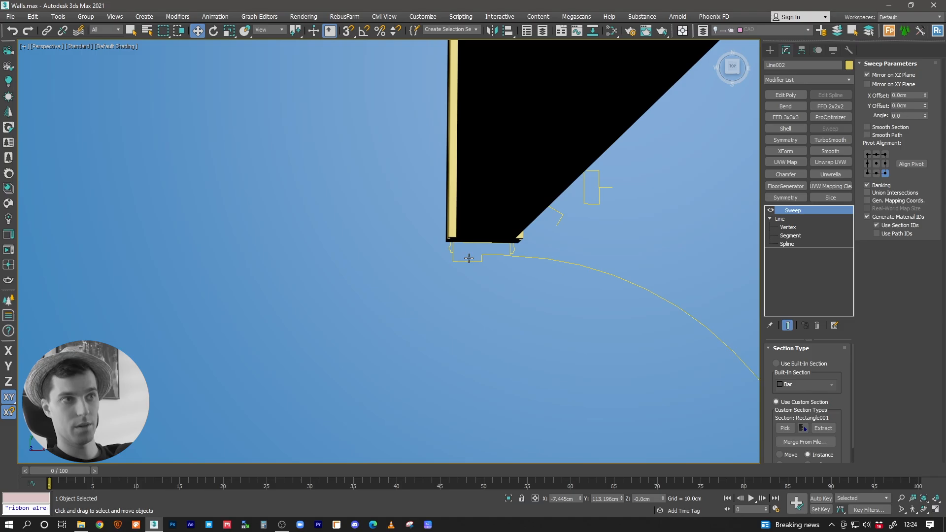
alt+middle_drag(468, 257, 482, 257)
middle_drag(493, 362, 602, 321)
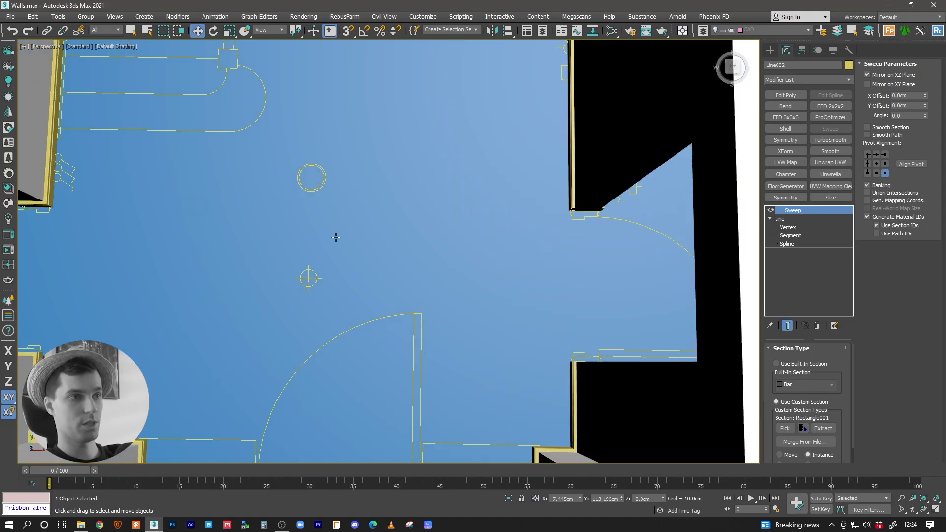
scroll(334, 237, down, 5)
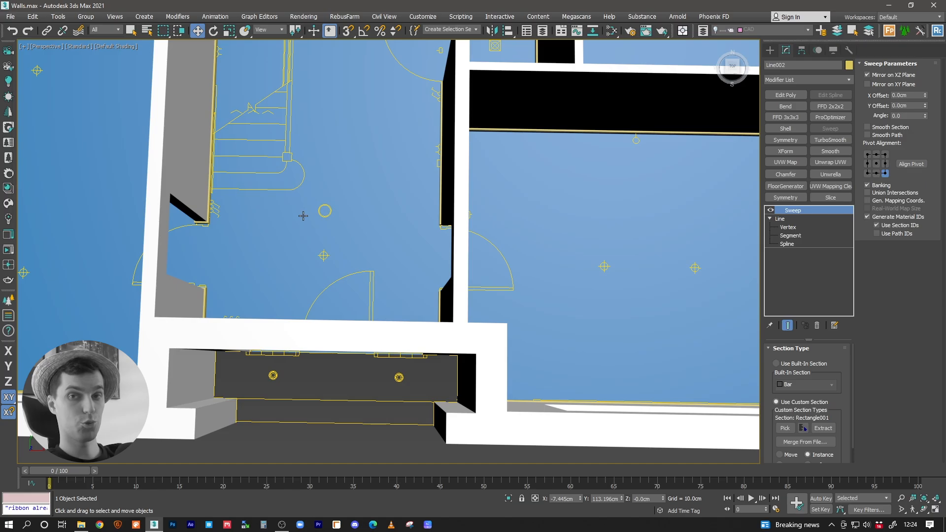
Step: Delete the two short skirting path segments that return into the doorway between the hallway and the large front room
scroll(316, 232, up, 2)
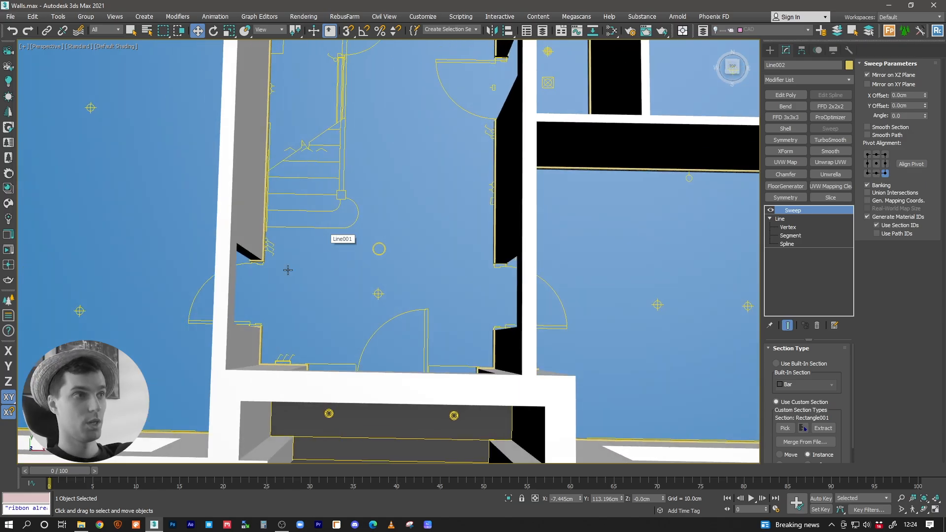
scroll(310, 335, up, 5)
click(797, 232)
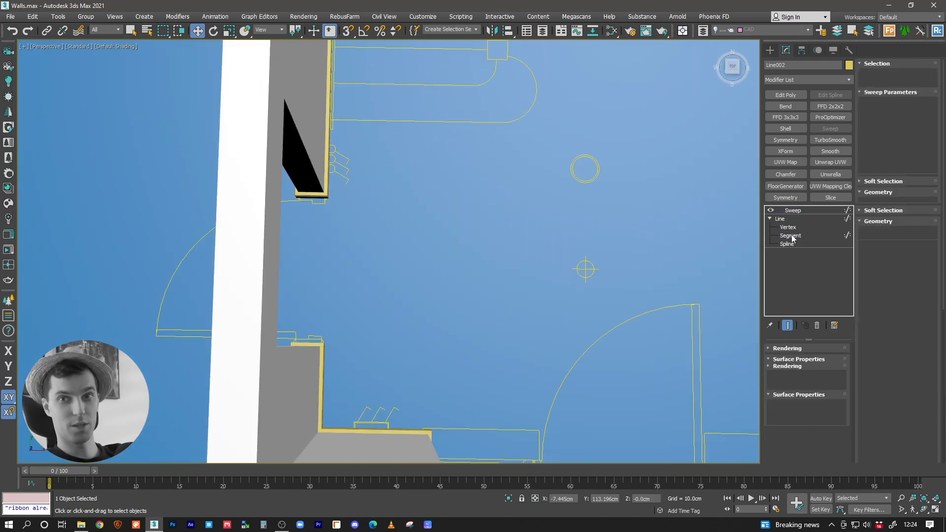
click(310, 194)
ctrl+click(306, 345)
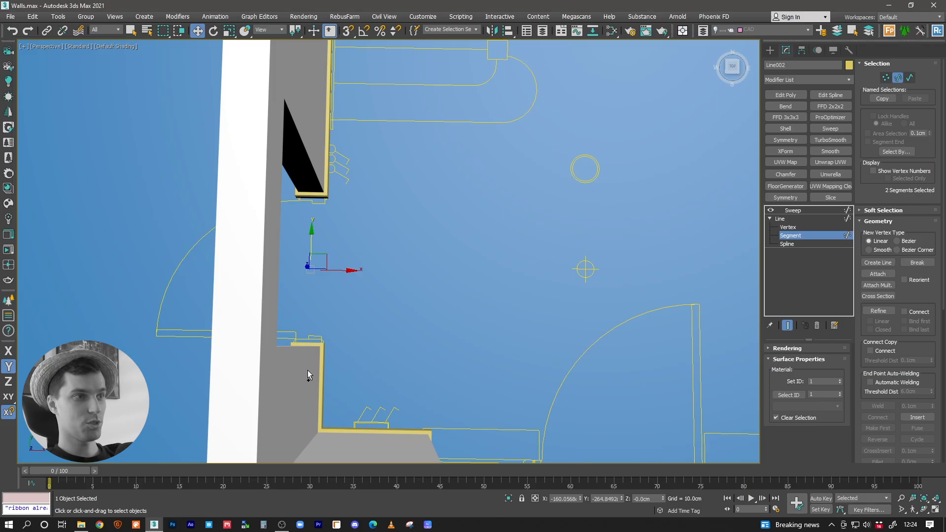
click(311, 367)
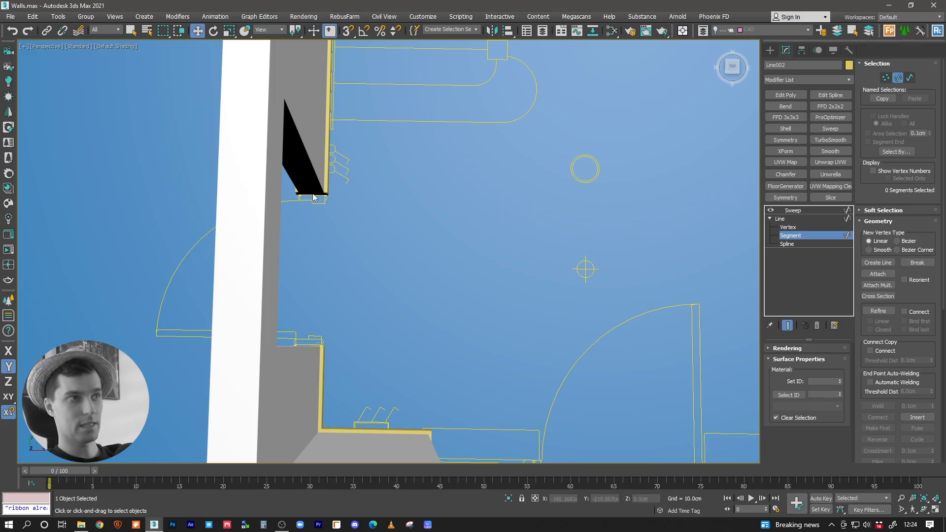
Step: Move the skirting path's end vertices at the front entrance back to the door's side frames and return to the Sweep modifier
middle_drag(303, 347, 406, 300)
key(1)
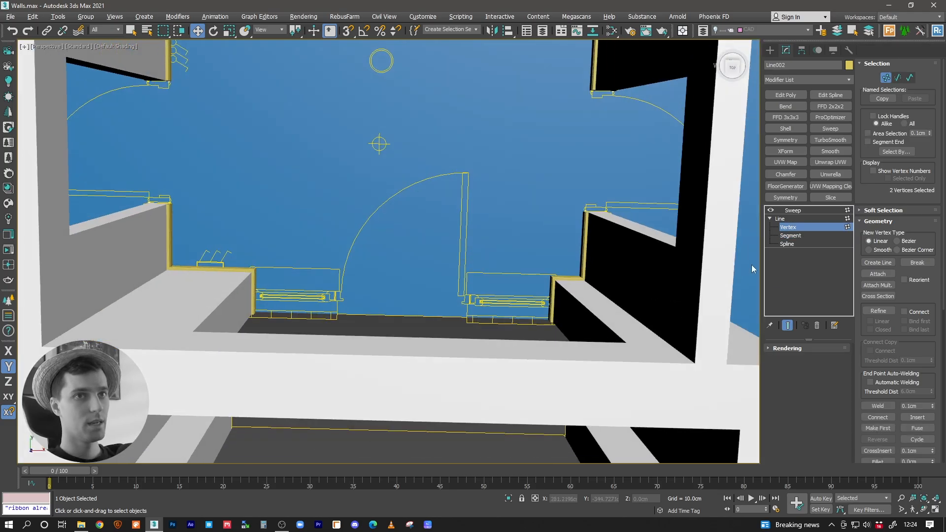
drag(581, 316, 528, 341)
ctrl+drag(286, 305, 237, 331)
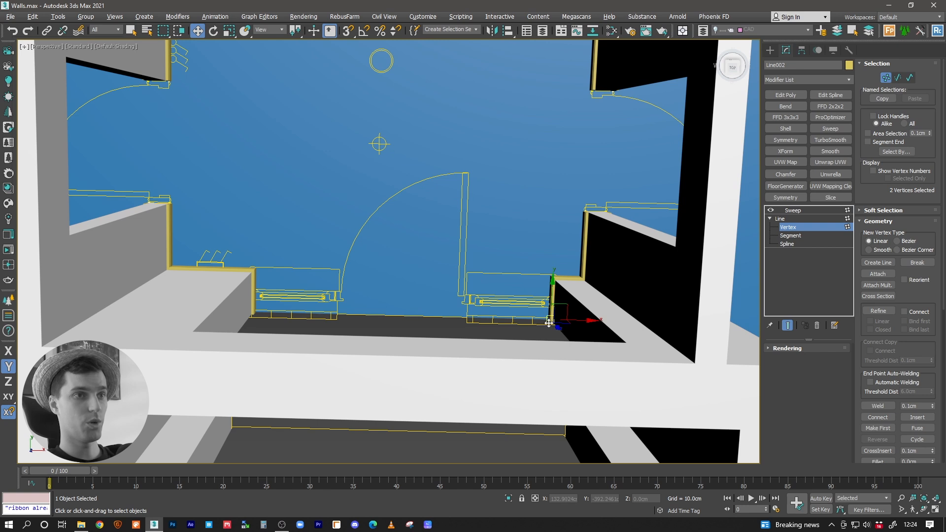
drag(552, 299, 557, 276)
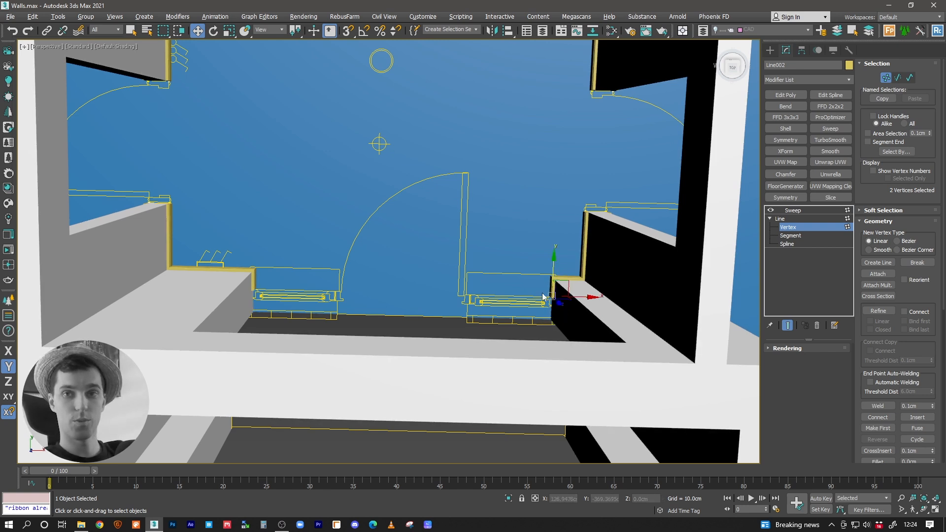
middle_drag(545, 273, 543, 277)
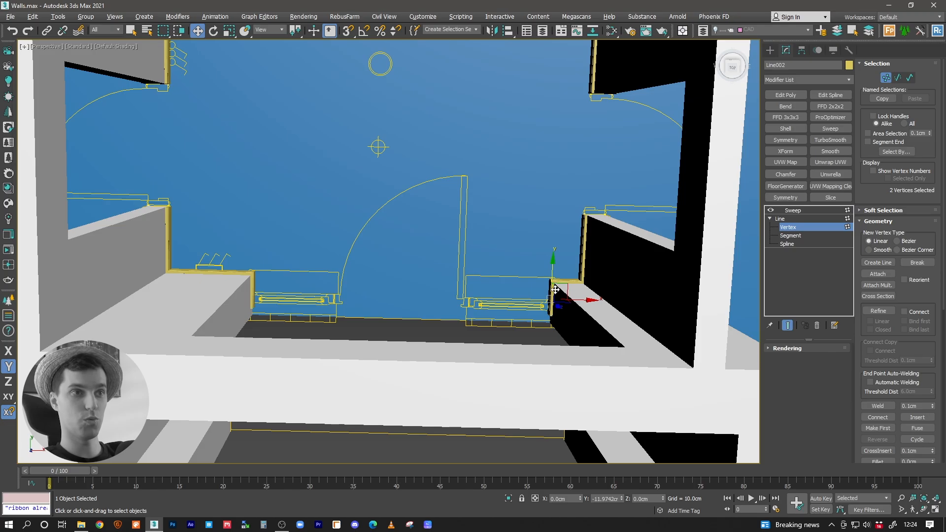
middle_drag(554, 314, 510, 354)
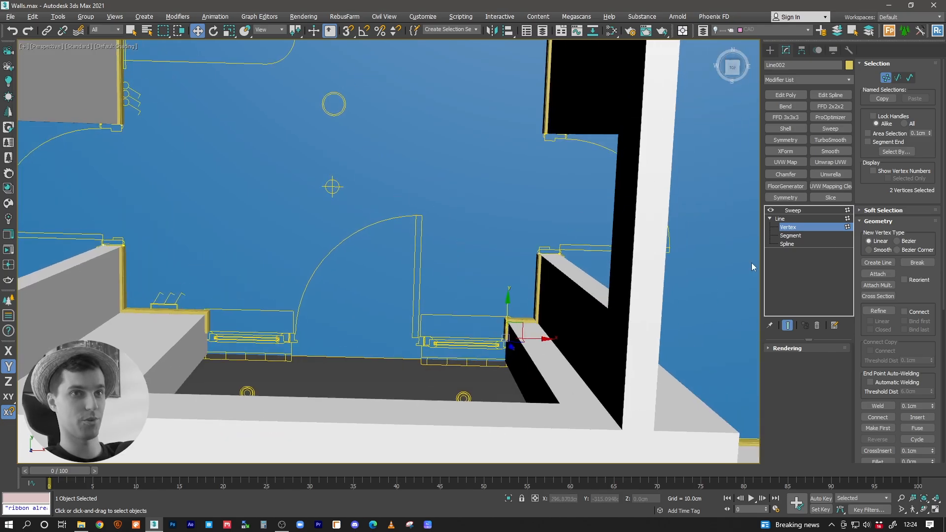
click(793, 210)
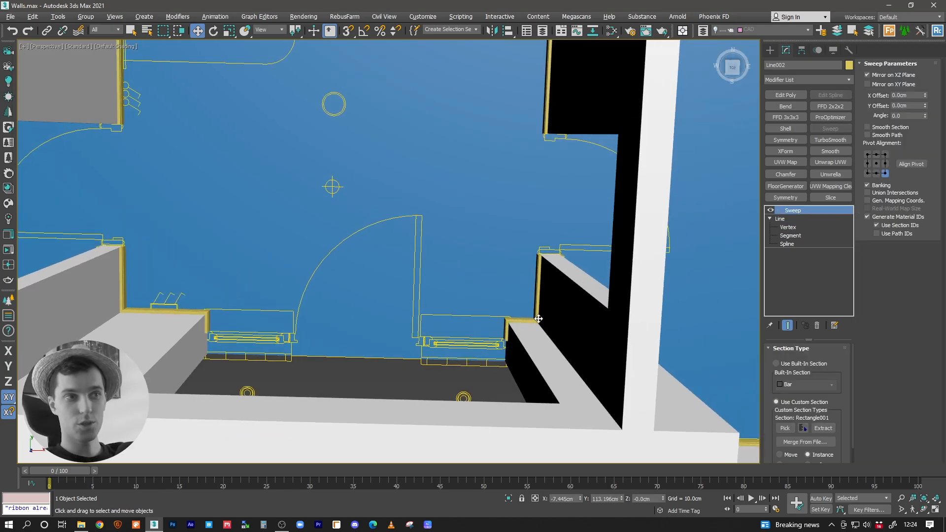
Step: Show edged faces and review the skirting boards through the hallway, kitchen and rear rooms as far as the SHAPES frame
alt+middle_drag(534, 318, 530, 345)
mouse_move(525, 294)
middle_down()
mouse_move(539, 256)
mouse_move(566, 241)
mouse_move(524, 298)
middle_up()
scroll(523, 298, down, 5)
alt+middle_drag(490, 271, 483, 340)
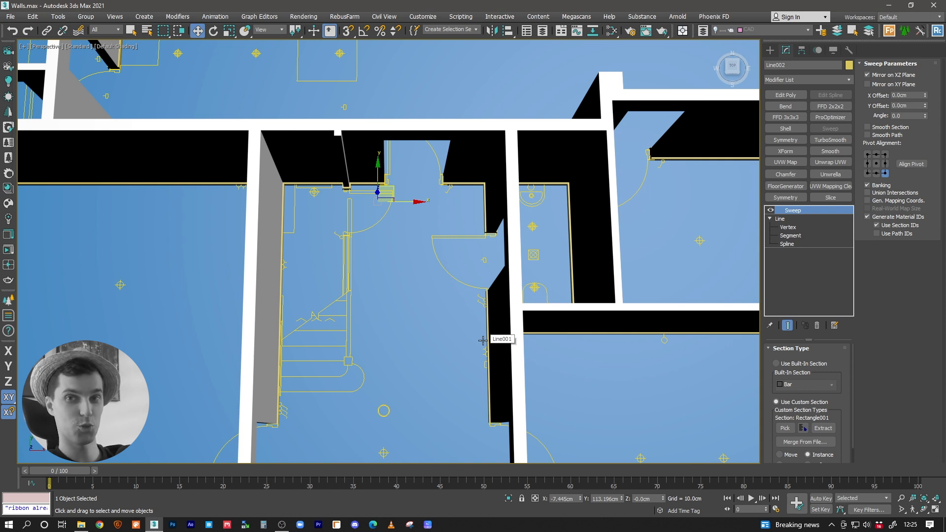
alt+middle_drag(456, 314, 453, 281)
middle_drag(452, 281, 445, 334)
key(F4)
middle_drag(422, 195, 419, 341)
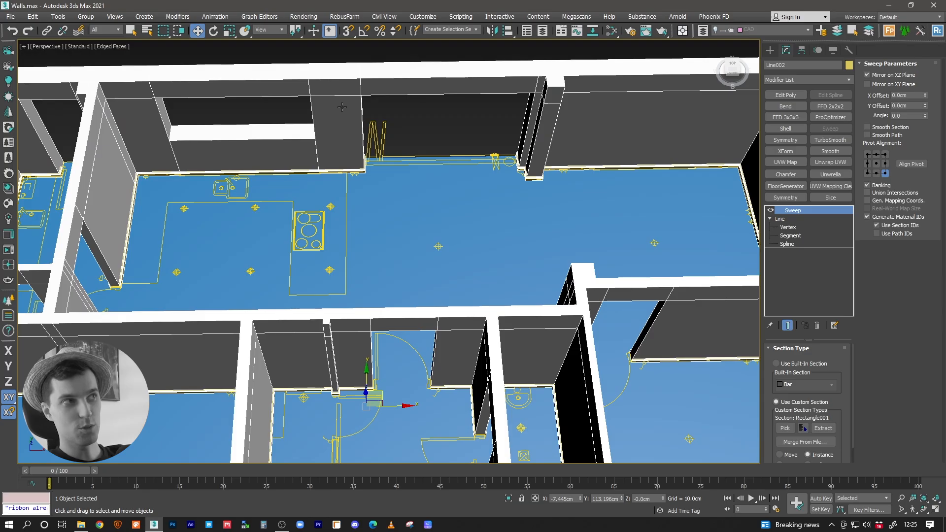
alt+middle_drag(461, 334, 385, 230)
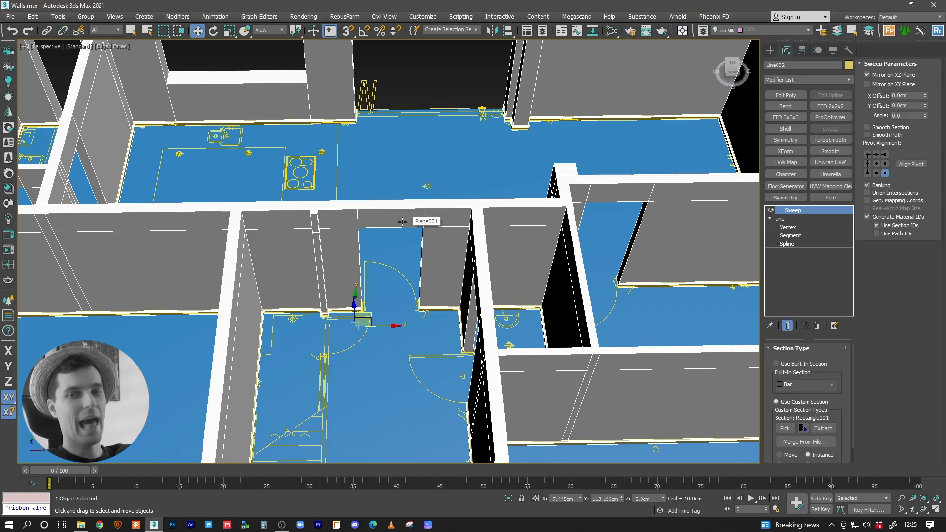
middle_drag(444, 240, 472, 239)
alt+middle_drag(529, 221, 403, 265)
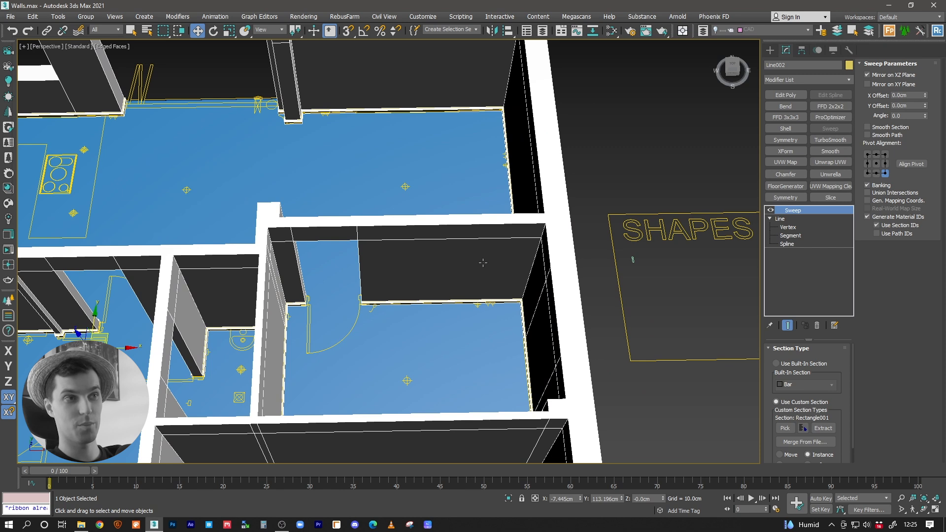
alt+middle_drag(470, 259, 348, 233)
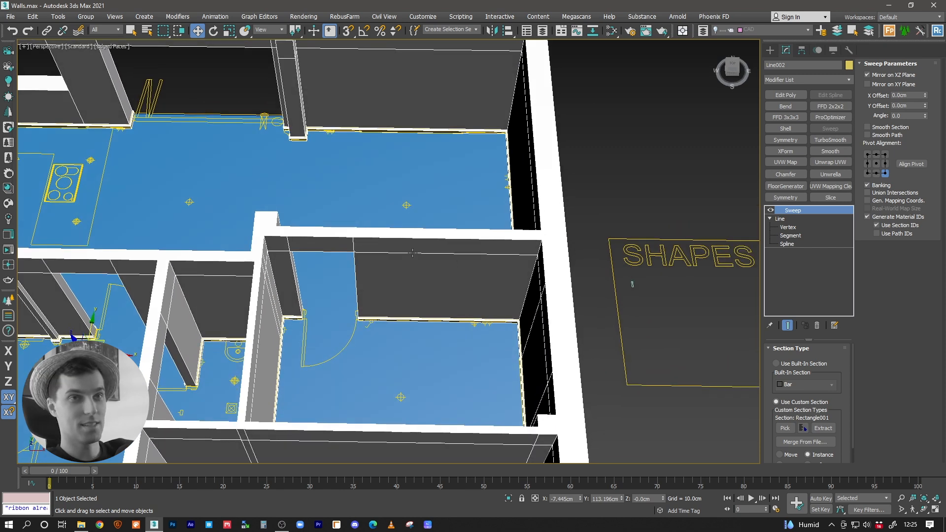
Step: Select the walls, the skirting boards and the floor in turn to examine them as separate objects
click(385, 257)
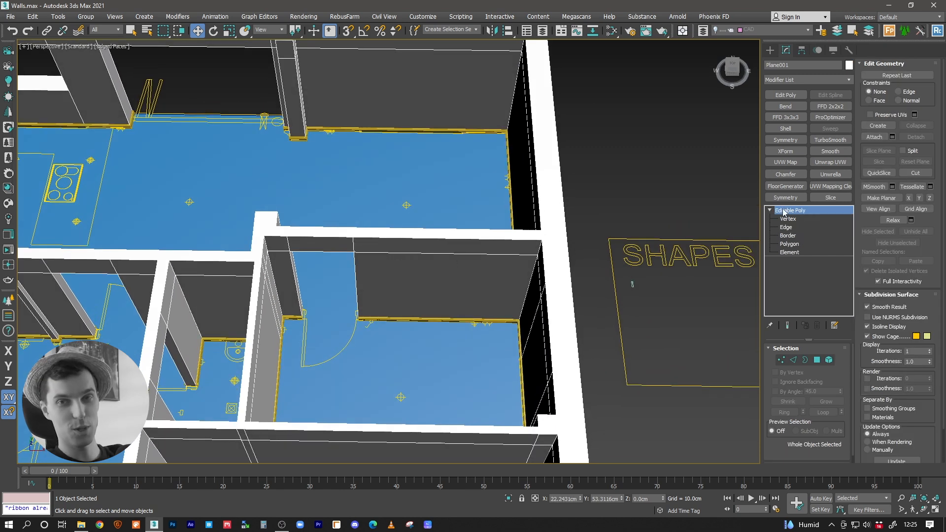
scroll(393, 288, up, 1)
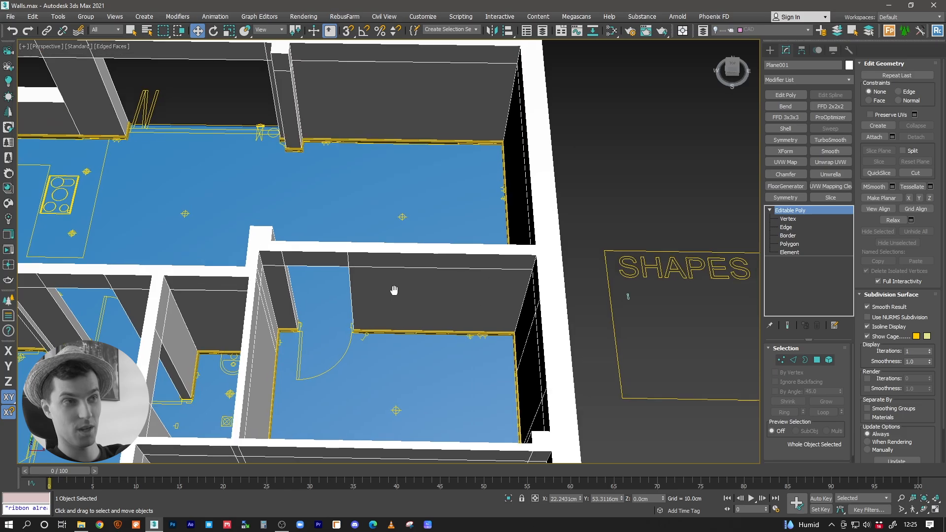
scroll(413, 301, up, 3)
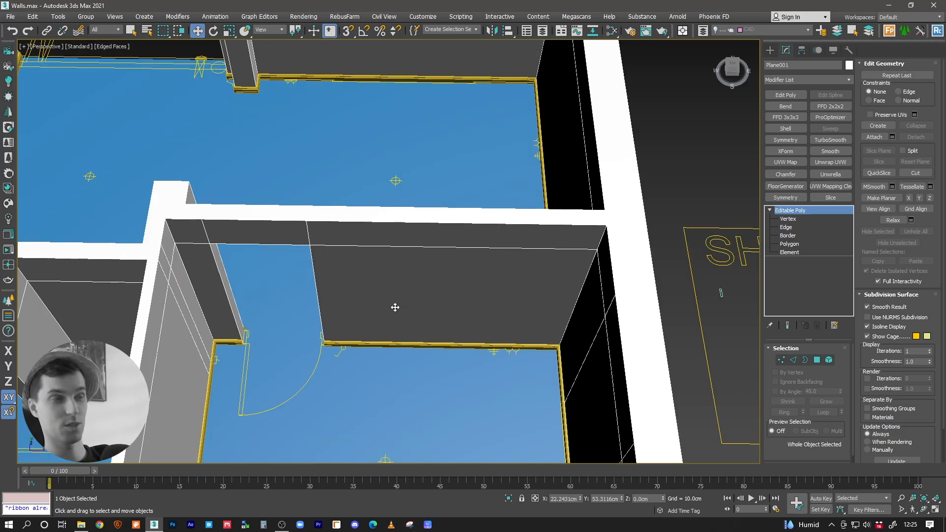
scroll(392, 306, down, 4)
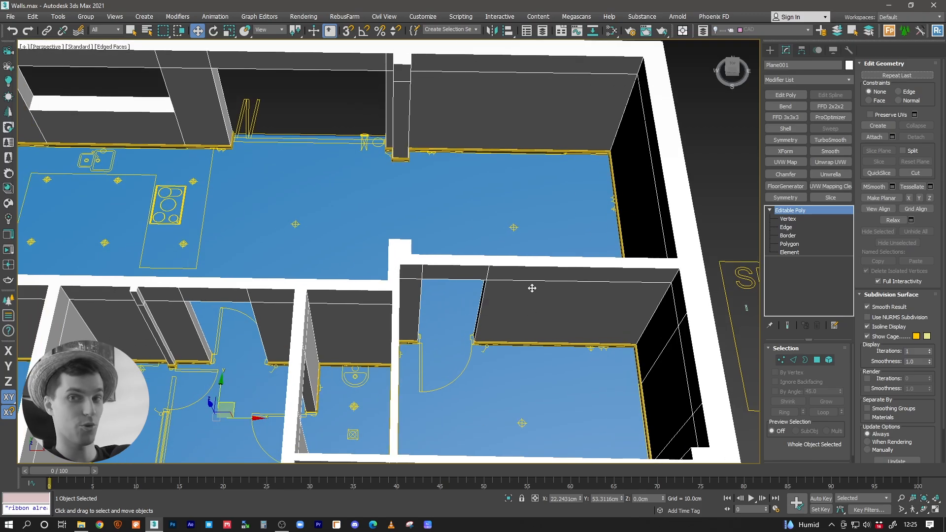
scroll(473, 327, up, 10)
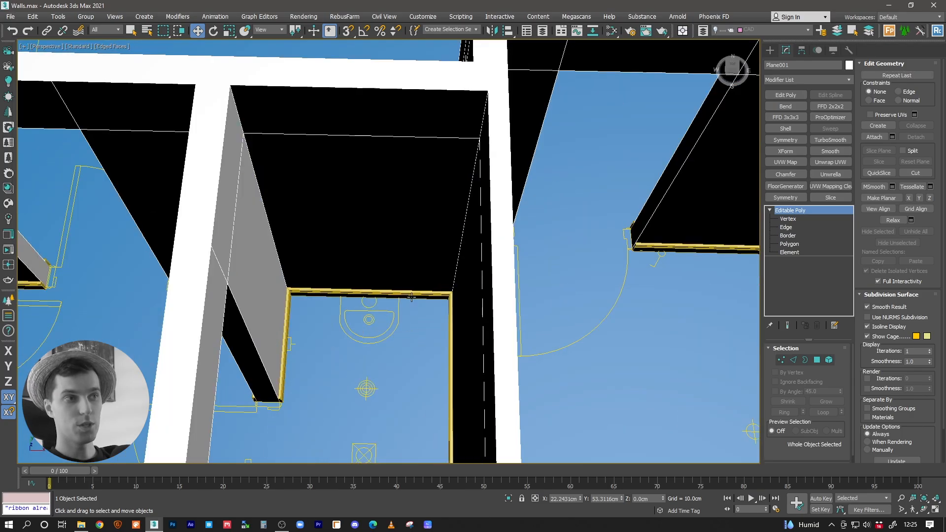
click(412, 296)
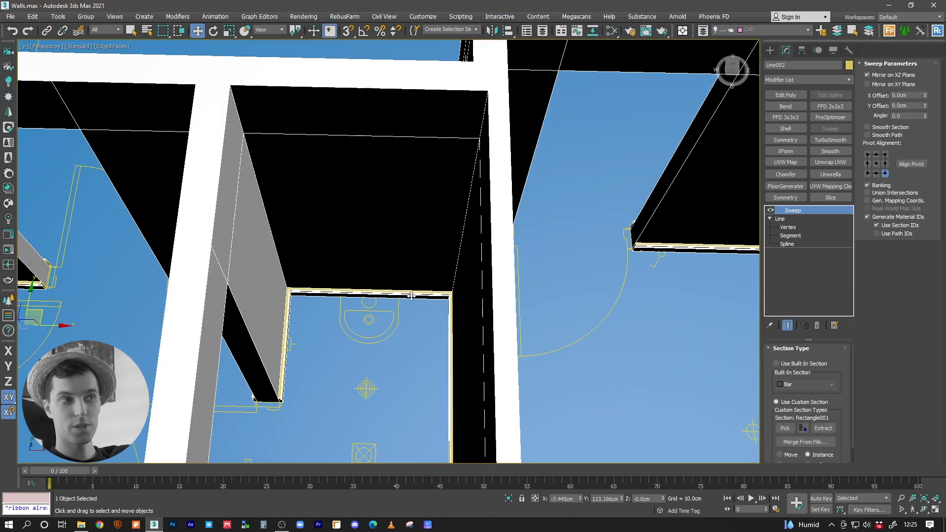
middle_drag(412, 296, 440, 289)
click(411, 363)
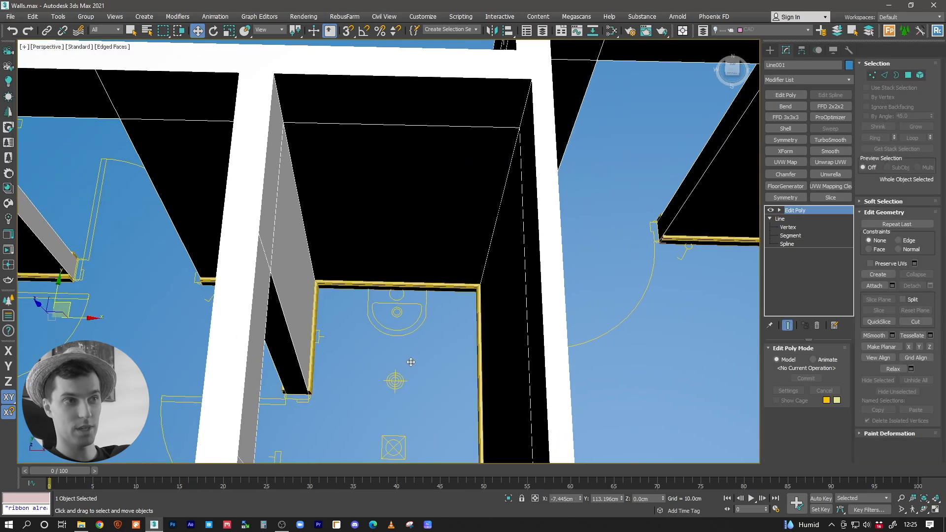
middle_drag(409, 359, 430, 325)
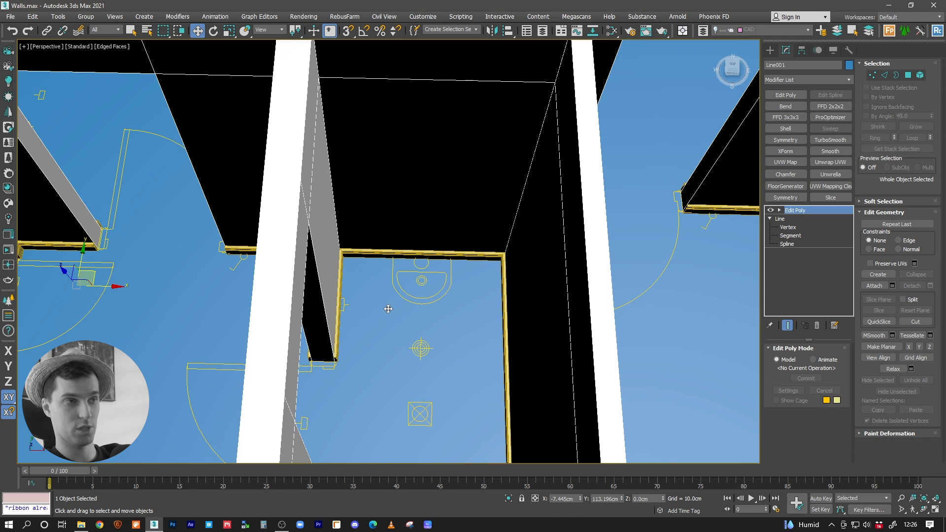
middle_drag(393, 311, 416, 312)
Step: Examine the skirting ends beside the hallway's rear doorway, select the floor and review the whole house
click(413, 256)
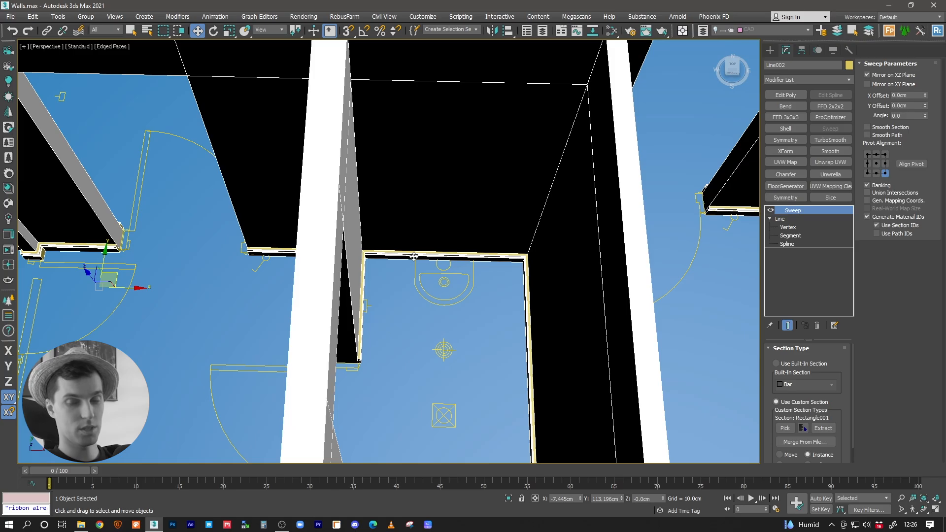
middle_drag(410, 256, 673, 303)
scroll(329, 297, up, 5)
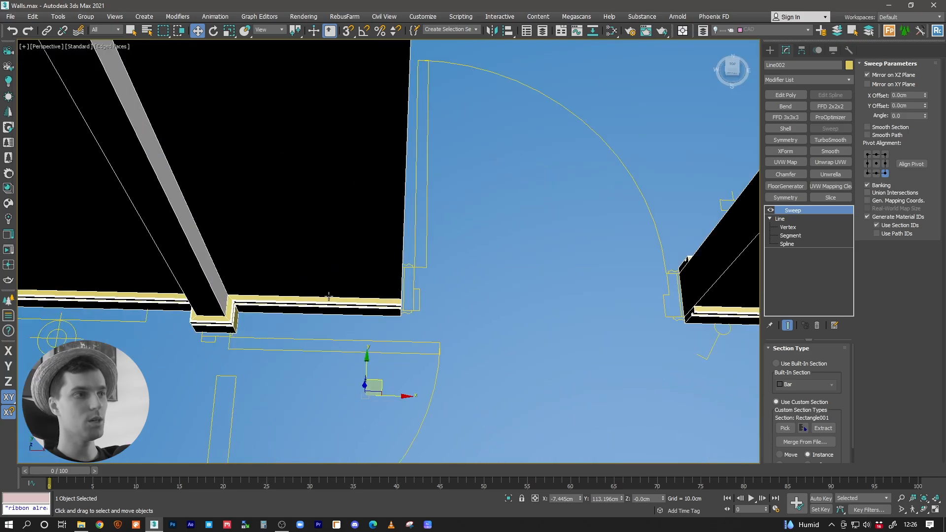
scroll(383, 308, down, 3)
middle_drag(383, 309, 418, 271)
scroll(418, 270, down, 5)
alt+middle_drag(401, 212, 415, 226)
click(423, 331)
alt+middle_drag(422, 332, 389, 306)
scroll(398, 273, down, 2)
scroll(412, 246, down, 4)
scroll(411, 250, up, 1)
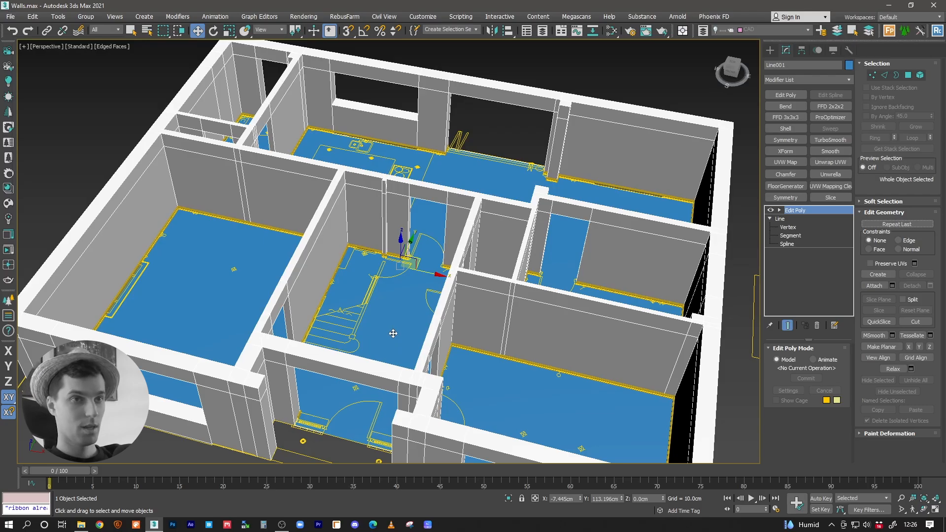
Step: Select the walls and isolate them from the floor, skirting boards and plan drawing
alt+middle_drag(399, 328, 323, 211)
click(341, 232)
key(alt+q)
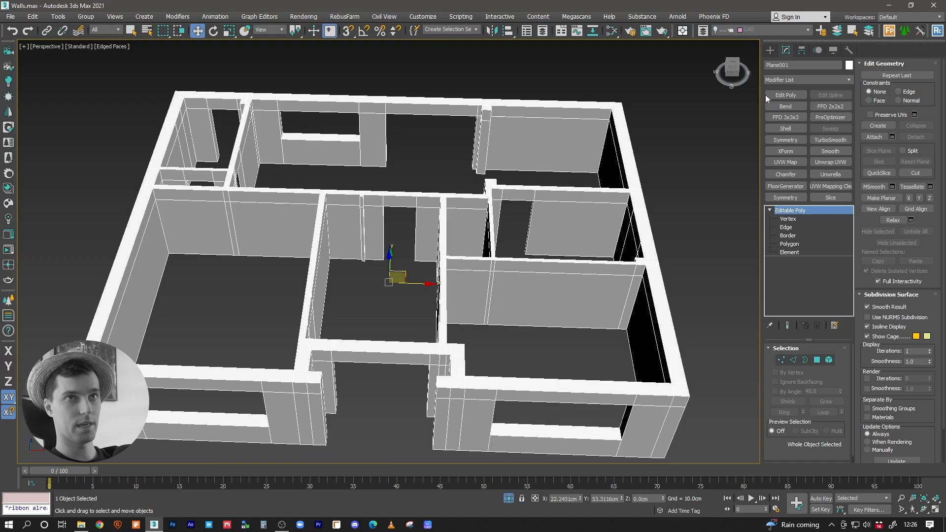
click(770, 50)
click(779, 64)
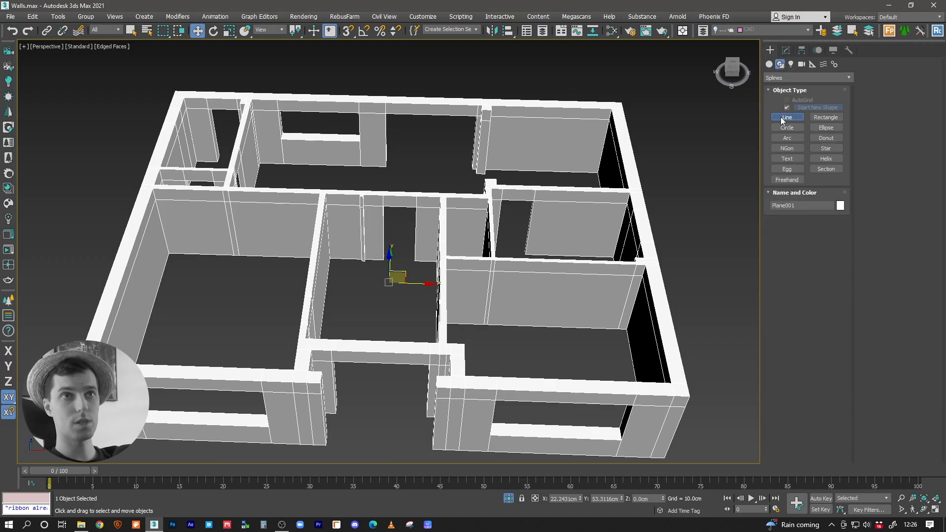
click(787, 116)
scroll(532, 203, up, 2)
mouse_move(532, 203)
alt+middle_down()
mouse_move(534, 231)
mouse_move(554, 229)
mouse_move(529, 197)
alt+middle_up()
middle_drag(539, 238, 455, 263)
middle_drag(404, 246, 467, 232)
scroll(417, 233, up, 3)
middle_drag(364, 252, 455, 203)
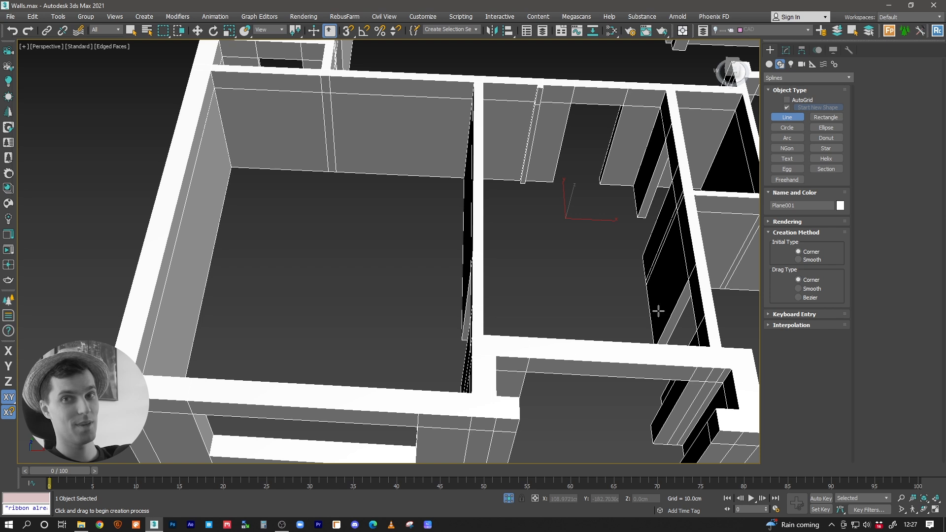
key(w)
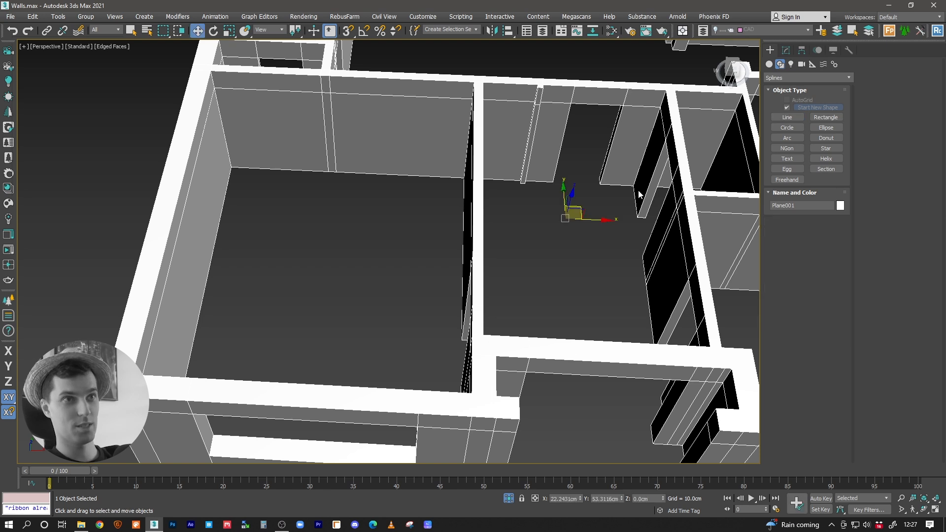
click(785, 50)
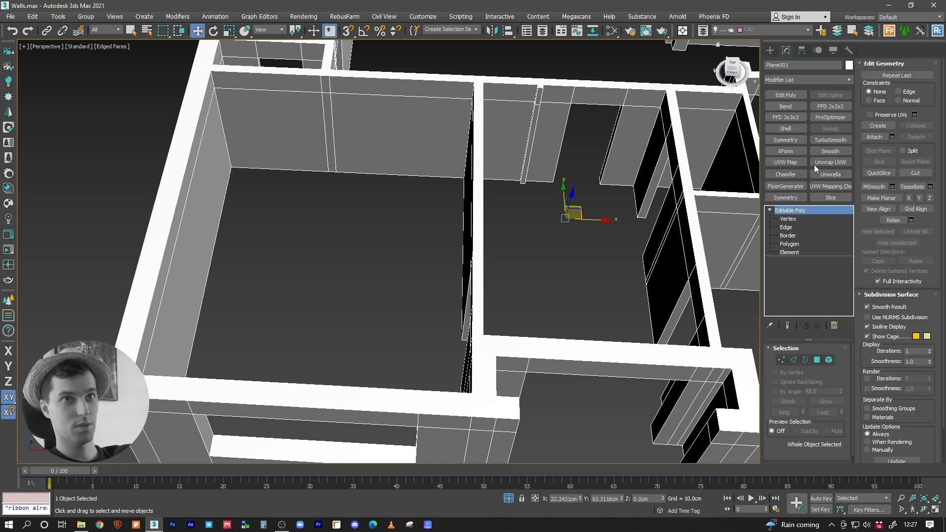
Step: Compare the positions of the top corner vertices along the partition wall between the front-left room and the hallway
click(788, 219)
click(475, 81)
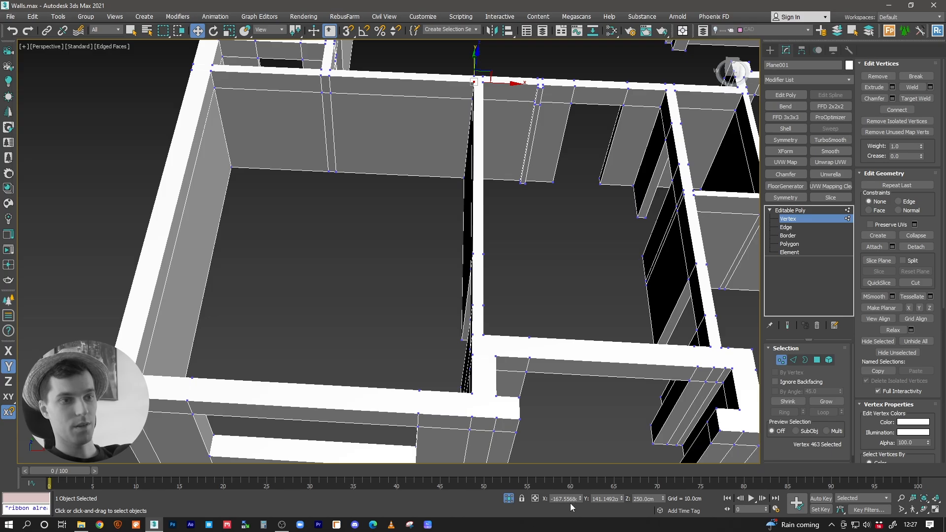
click(473, 394)
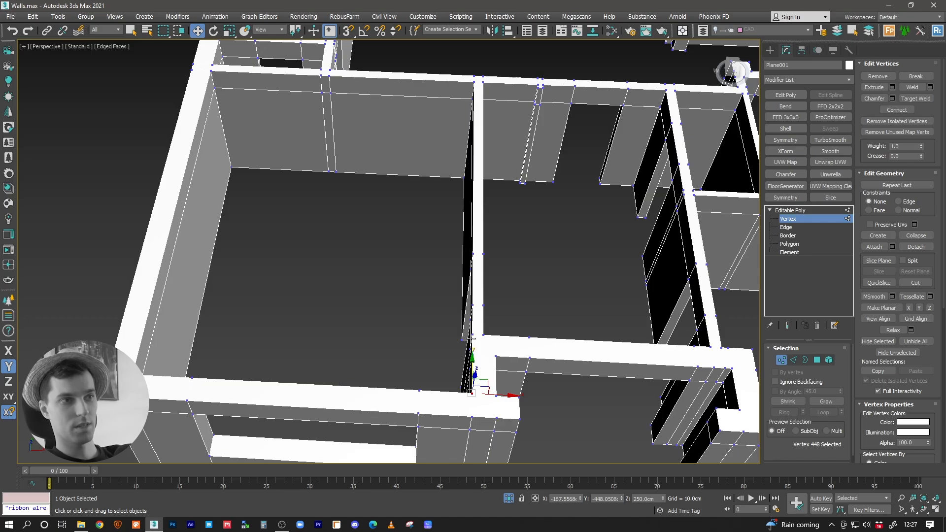
click(471, 335)
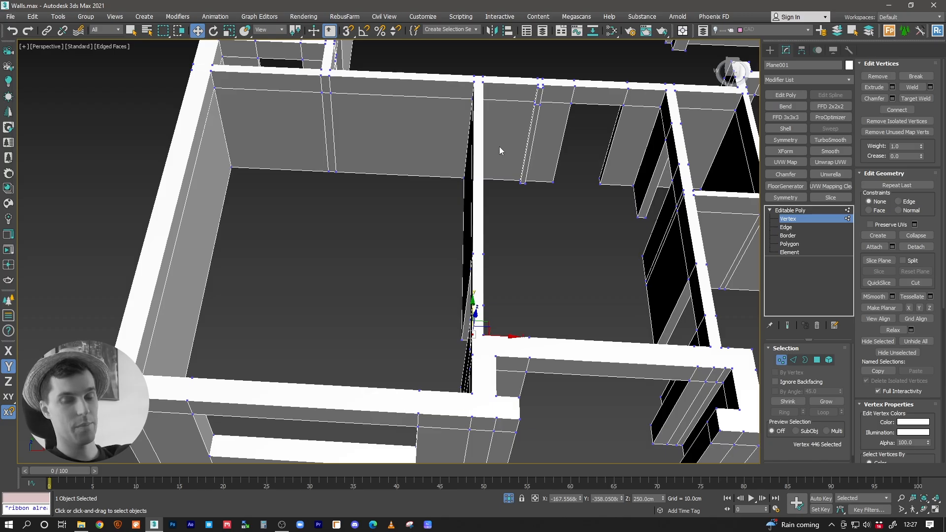
middle_drag(492, 152, 496, 179)
middle_drag(507, 304, 463, 275)
middle_drag(438, 238, 450, 243)
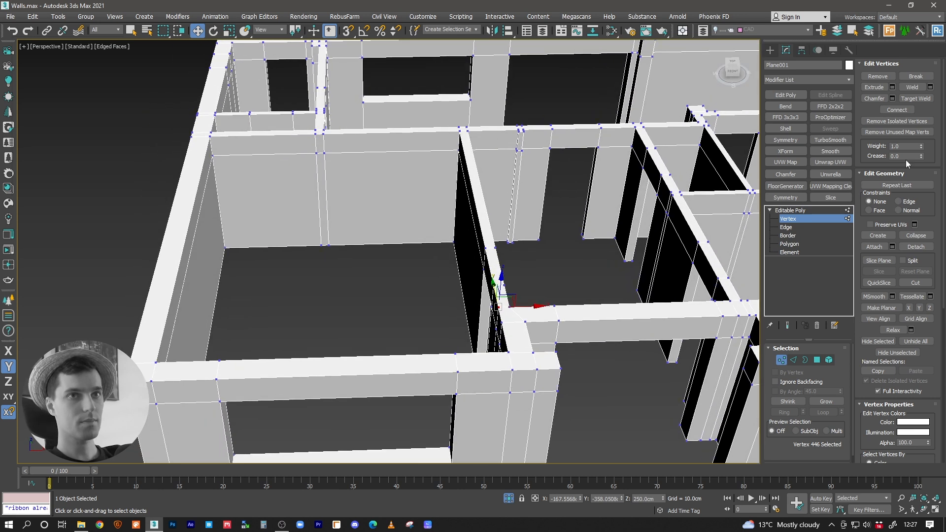
click(801, 210)
Step: With snapping on, draw a 589.2 by 452.95 cm rectangle spline along the inner wall tops of the front-left room
click(770, 53)
alt+middle_drag(512, 163, 507, 190)
middle_drag(507, 190, 511, 164)
scroll(509, 156, down, 3)
alt+middle_drag(501, 199, 500, 191)
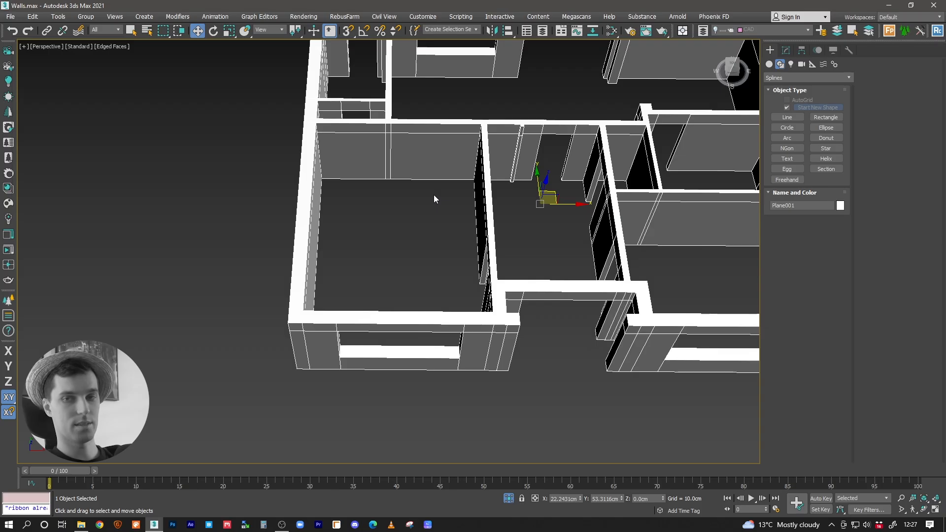
middle_drag(431, 194, 394, 241)
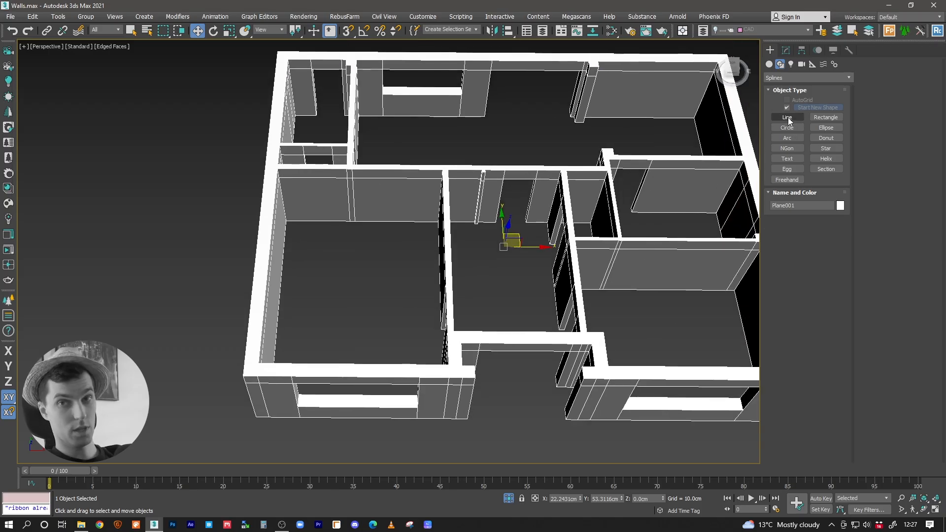
middle_drag(493, 175, 425, 276)
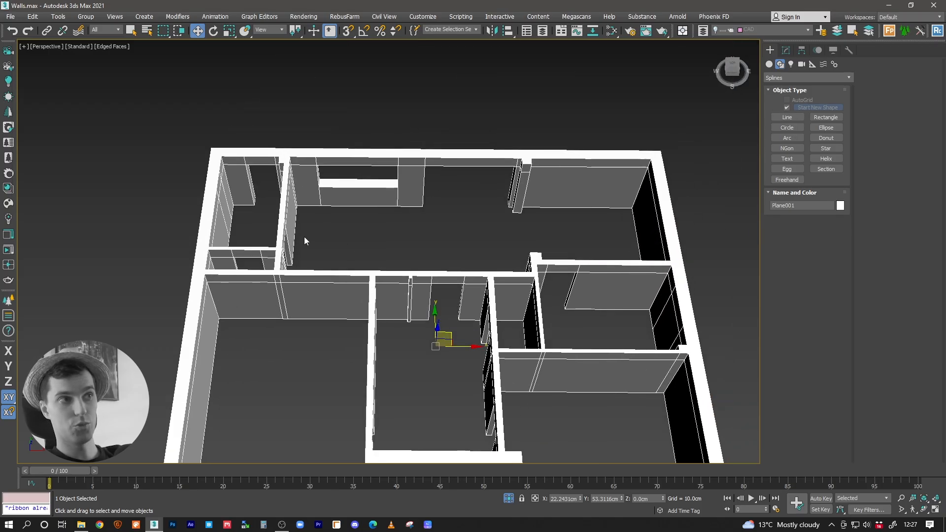
middle_drag(527, 260, 536, 178)
click(826, 118)
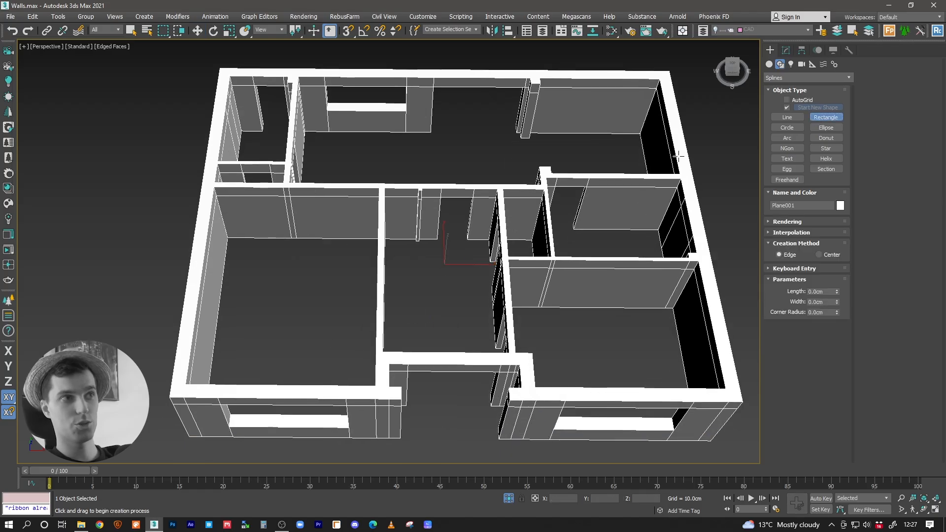
key(s)
scroll(460, 217, up, 2)
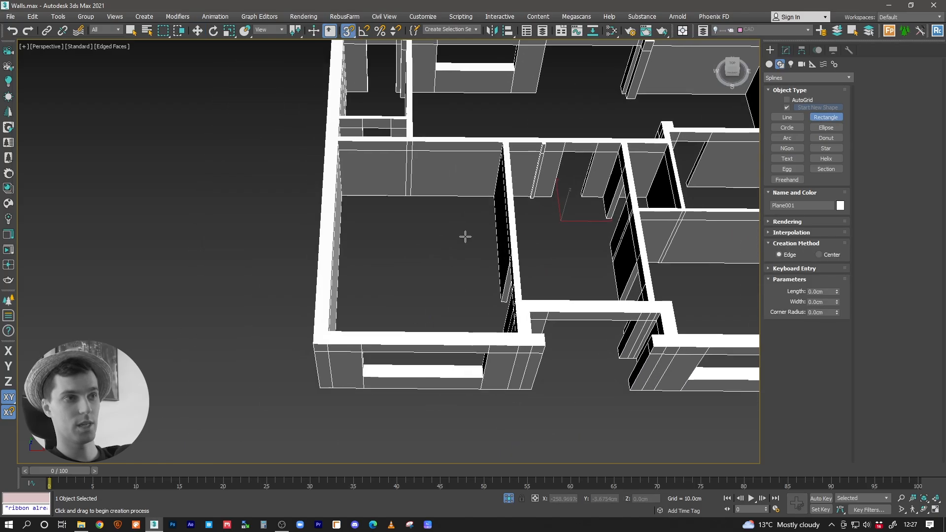
scroll(513, 313, up, 3)
drag(557, 394, 291, 116)
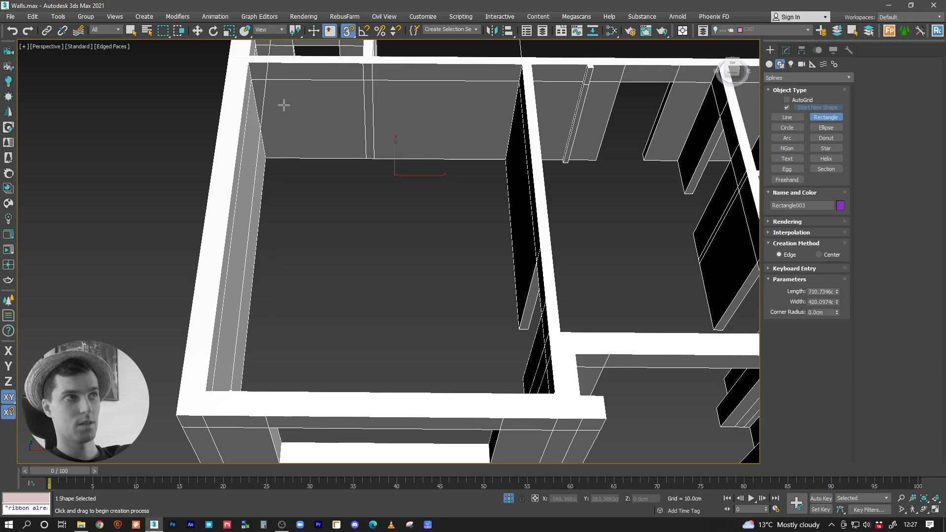
Step: Draw a 220.35 by 113 cm rectangle spline inside the closet beside the hallway and set the viewport shading to Clay
middle_drag(548, 131, 298, 187)
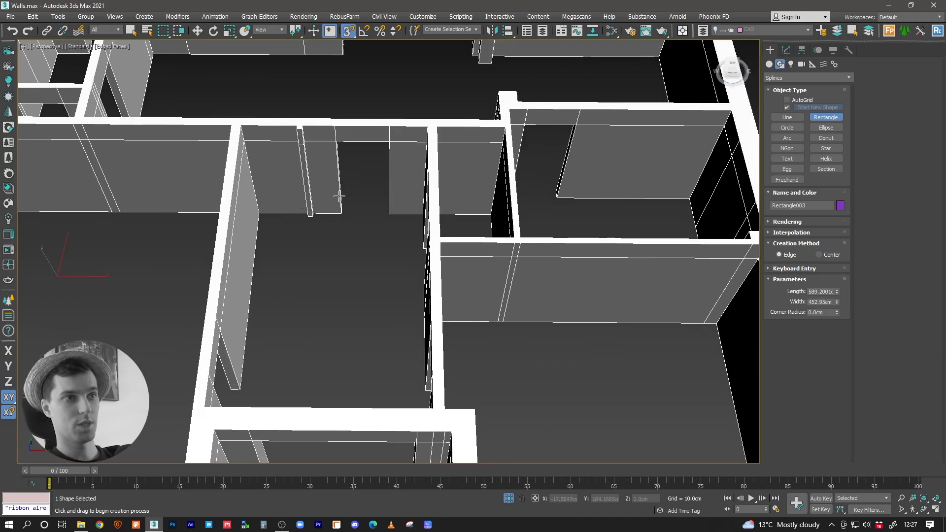
middle_drag(503, 199, 447, 238)
drag(440, 172, 373, 283)
middle_drag(499, 205, 477, 230)
click(112, 46)
click(129, 111)
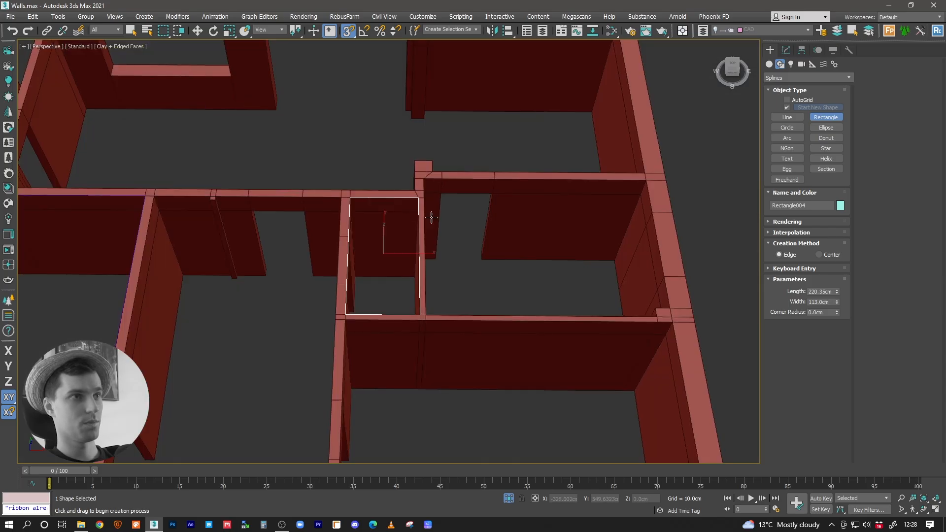
Step: Draw a 66.2 by 190.05 cm rectangle spline along the wall tops of the narrow room on the house's left side
scroll(412, 211, up, 5)
middle_drag(509, 172, 733, 381)
middle_drag(361, 319, 530, 307)
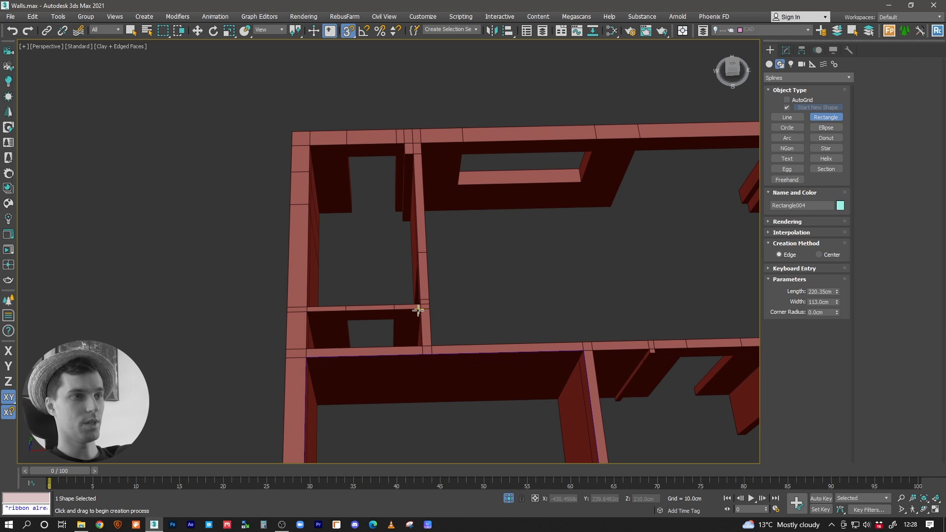
mouse_move(421, 309)
mouse_down()
mouse_move(331, 327)
mouse_move(306, 312)
mouse_up()
middle_drag(395, 277, 388, 293)
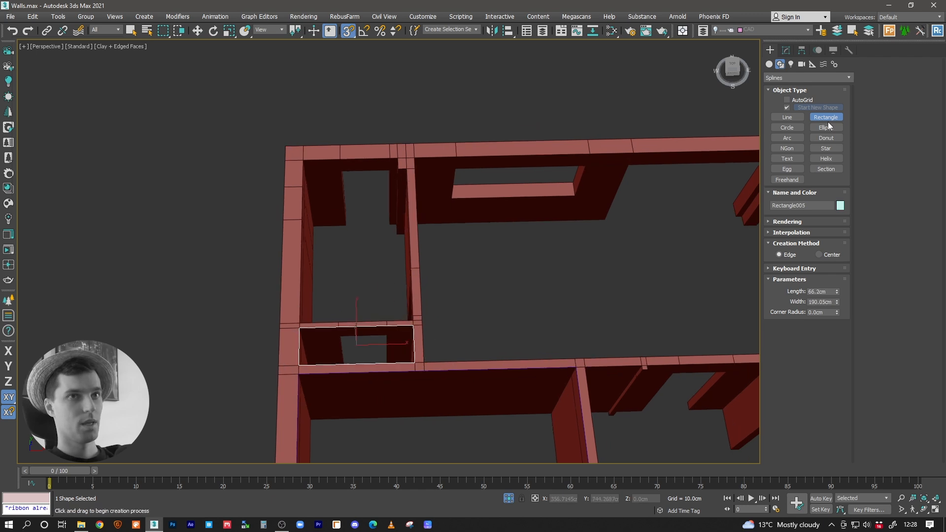
Step: Trace the rear-left room's inner wall tops with a line, following the notch at its rear corner, and close the spline
click(798, 118)
scroll(279, 158, up, 3)
click(250, 146)
click(390, 144)
click(389, 162)
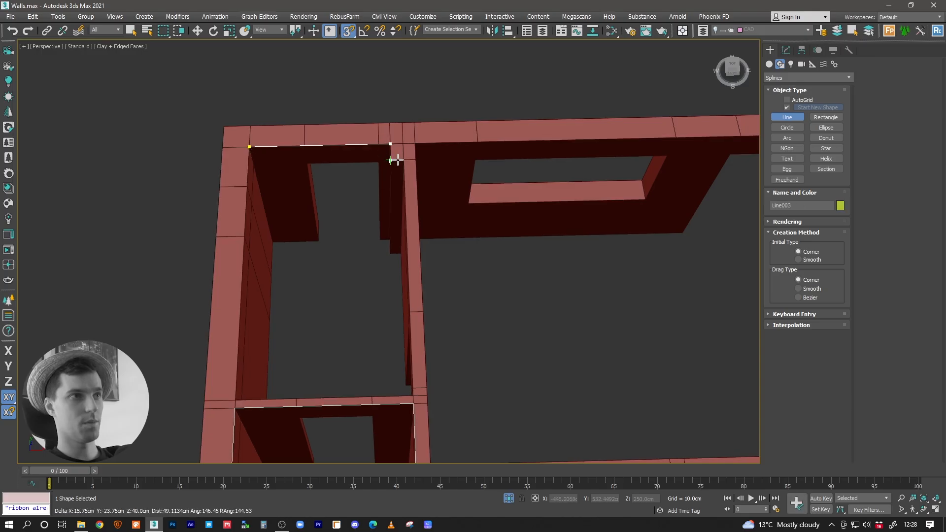
middle_drag(404, 160, 499, 156)
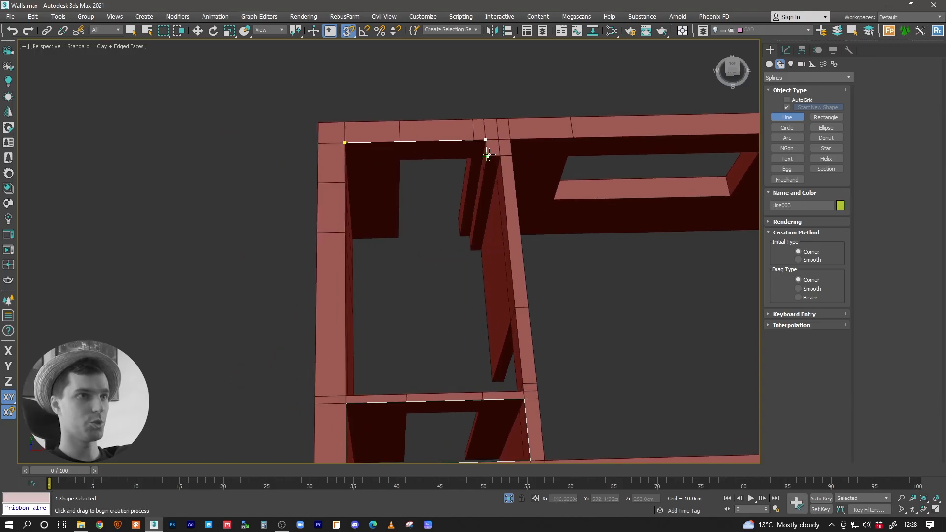
click(500, 155)
click(523, 391)
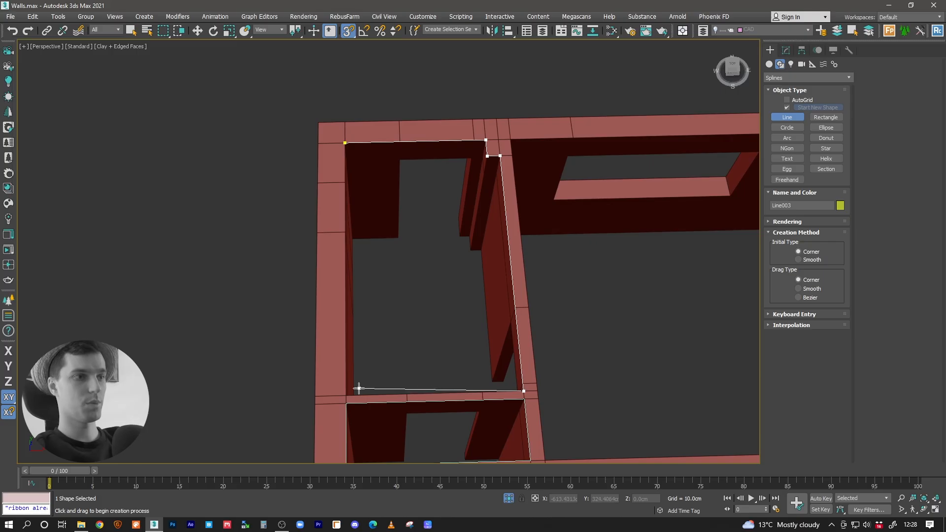
click(346, 395)
click(345, 144)
click(464, 275)
Step: Start a line at the large rear room's left corner and trace the rear wall top around its pier
middle_drag(575, 220, 315, 213)
click(254, 133)
middle_drag(739, 130, 428, 169)
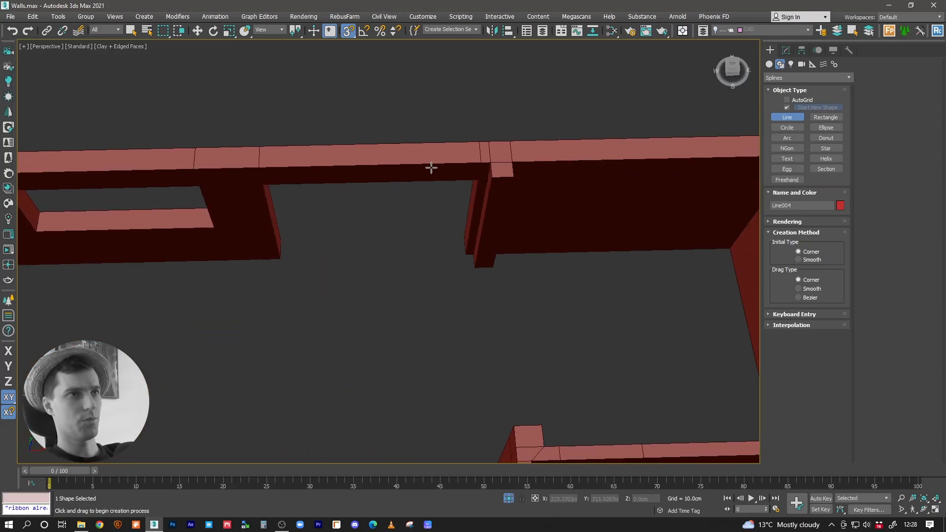
click(492, 164)
click(493, 177)
click(514, 177)
click(512, 163)
Step: Continue the large rear room's outline around the column at the partition wall and back to its start, closing the spline
middle_drag(598, 183, 400, 170)
click(640, 420)
middle_drag(444, 416, 569, 341)
click(449, 348)
click(444, 323)
click(419, 326)
click(422, 383)
middle_drag(260, 347, 690, 303)
click(223, 349)
middle_drag(223, 348, 202, 444)
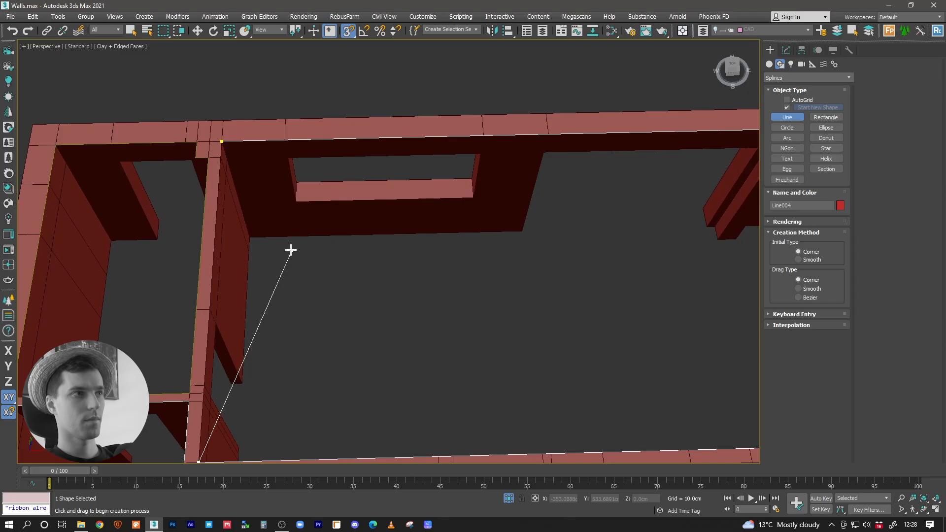
click(240, 49)
click(449, 272)
Step: Start a line at the hallway's rear-right corner and trace the rear wall top around the small pier to the opposite corner
middle_drag(446, 274, 412, 171)
scroll(412, 171, down, 3)
click(544, 195)
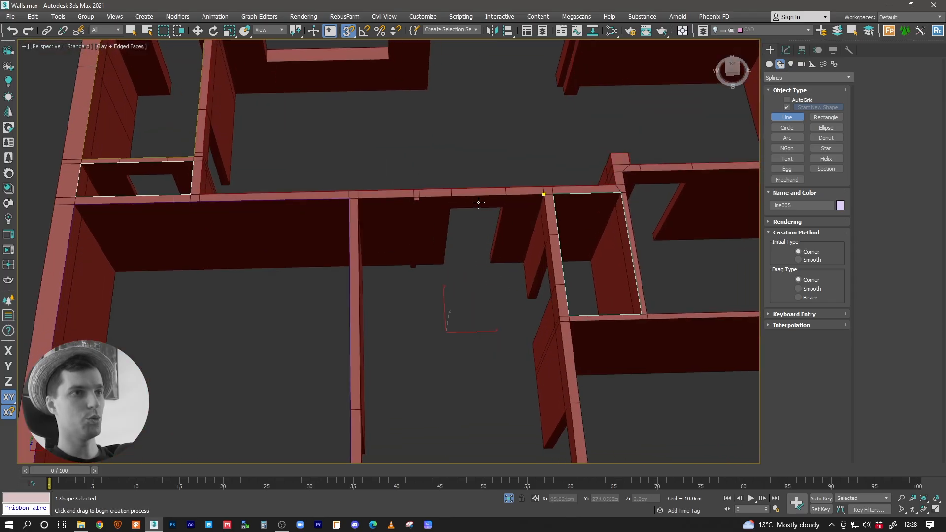
scroll(488, 203, up, 3)
click(398, 195)
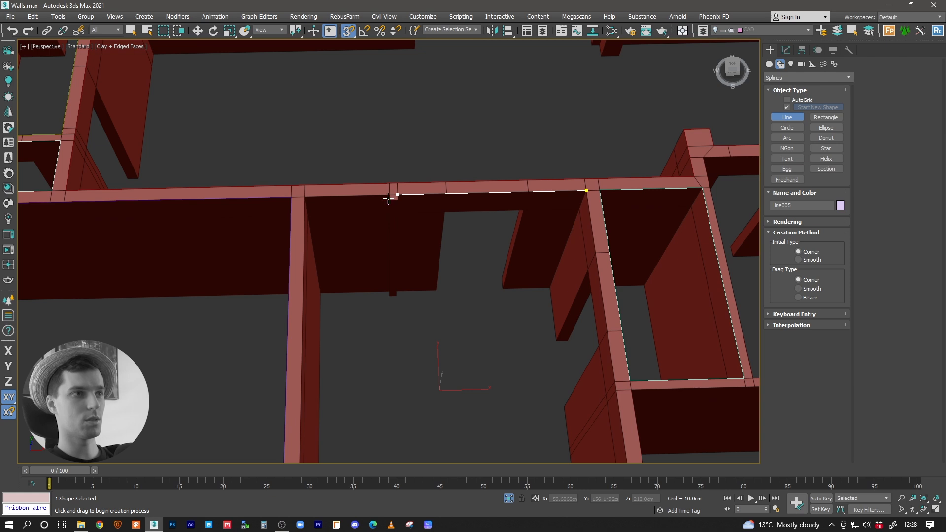
right_click(387, 204)
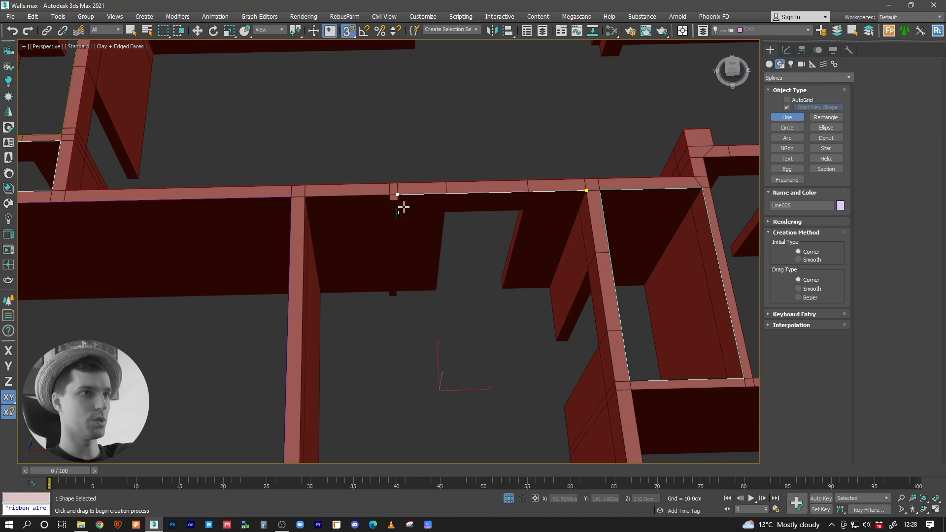
scroll(398, 206, up, 2)
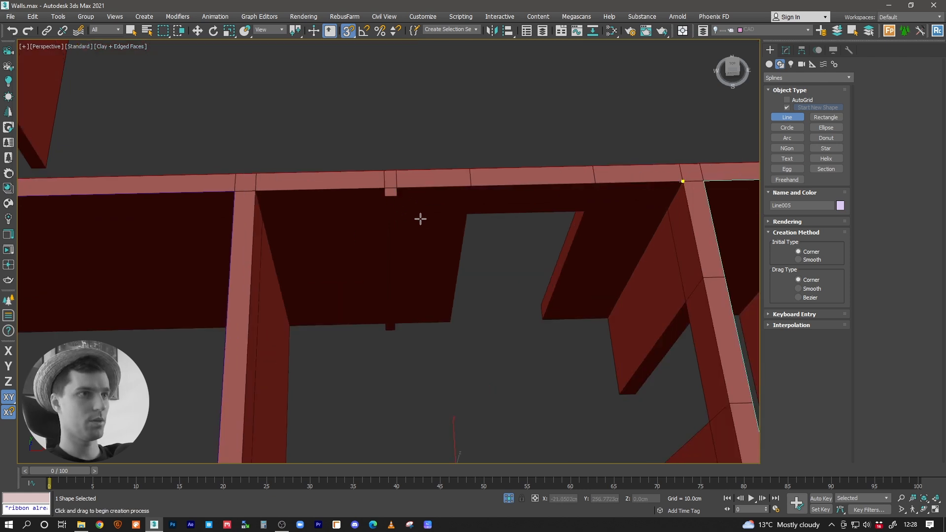
middle_drag(421, 217, 428, 228)
click(405, 207)
click(392, 207)
click(393, 199)
click(262, 202)
Step: Trace the hallway's remaining side and front wall tops back to the starting corner and close the spline
scroll(330, 260, down, 6)
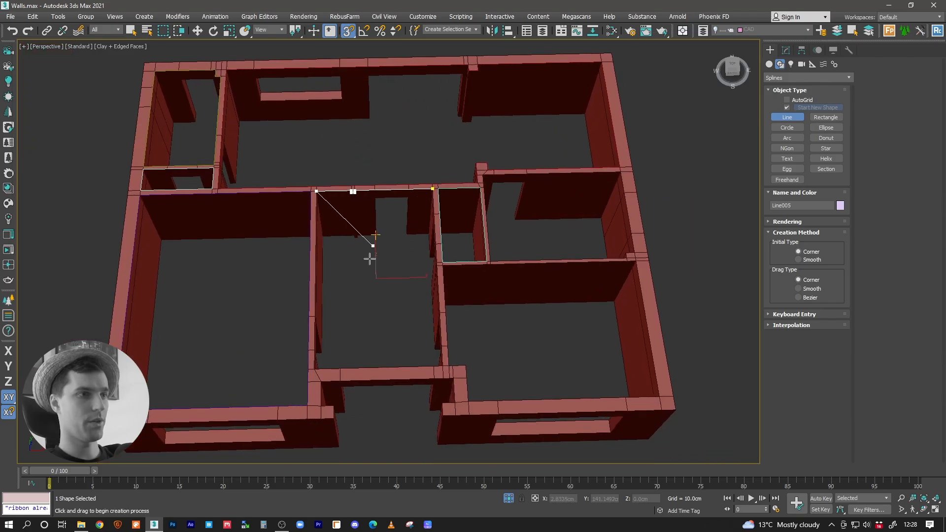
scroll(376, 232, up, 6)
click(289, 402)
click(652, 394)
middle_drag(600, 193, 551, 317)
click(532, 82)
click(452, 271)
scroll(387, 205, down, 5)
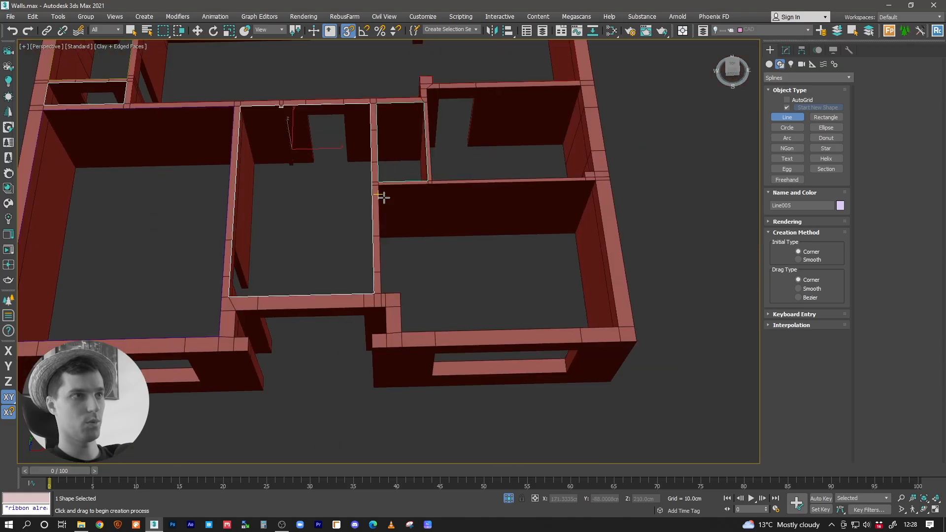
scroll(376, 185, up, 5)
click(383, 352)
click(412, 353)
click(414, 416)
middle_drag(531, 393, 249, 354)
click(466, 366)
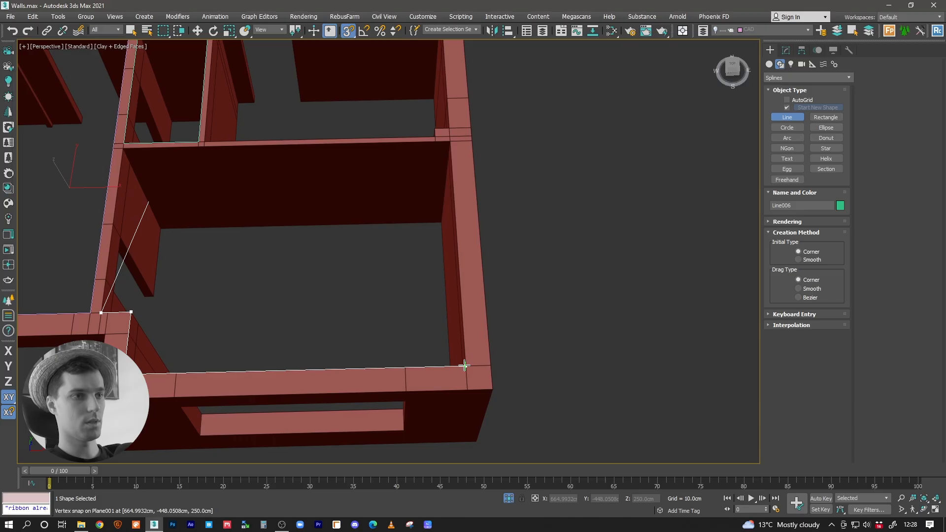
click(447, 140)
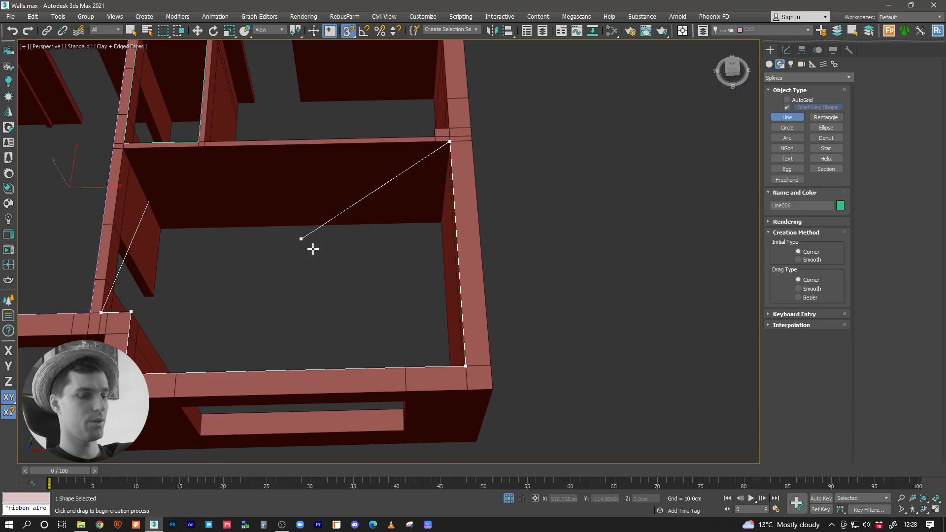
middle_drag(264, 217, 414, 272)
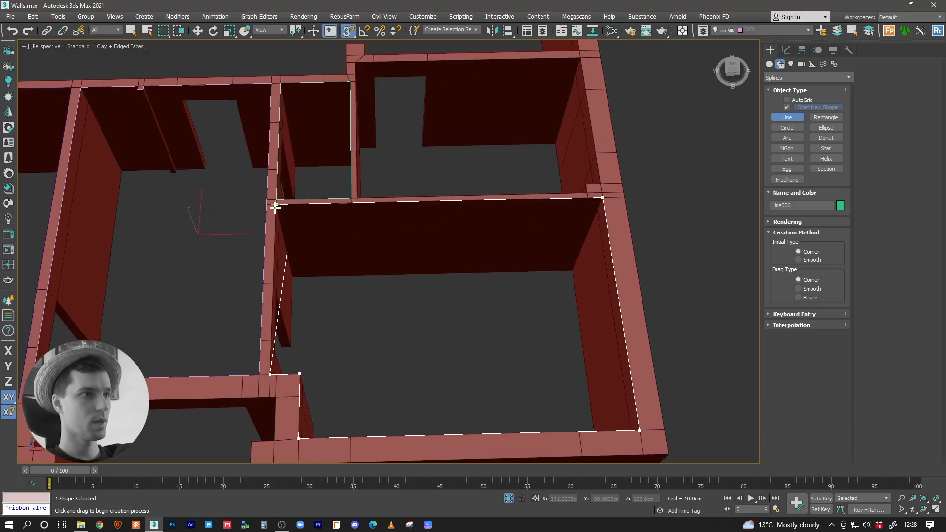
key(F3)
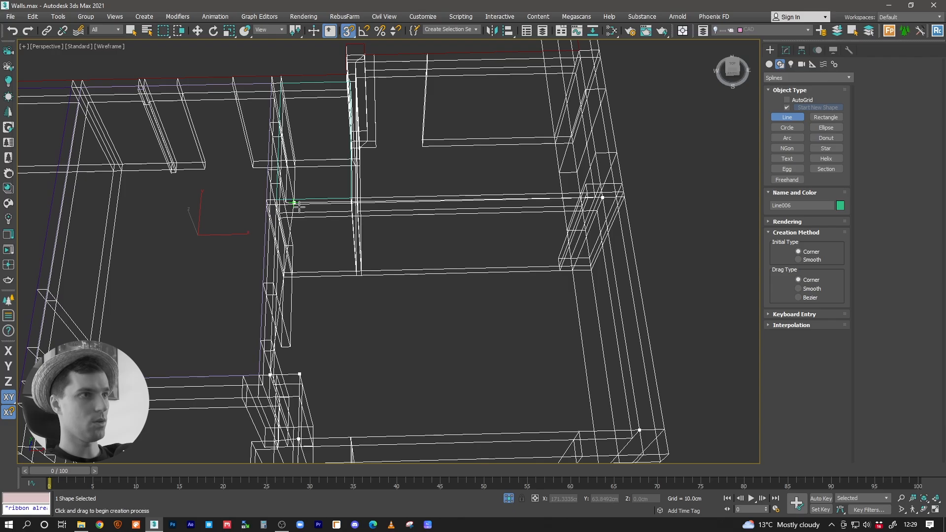
key(BackSpace)
key(BackSpace)
right_click(356, 270)
key(F3)
click(313, 277)
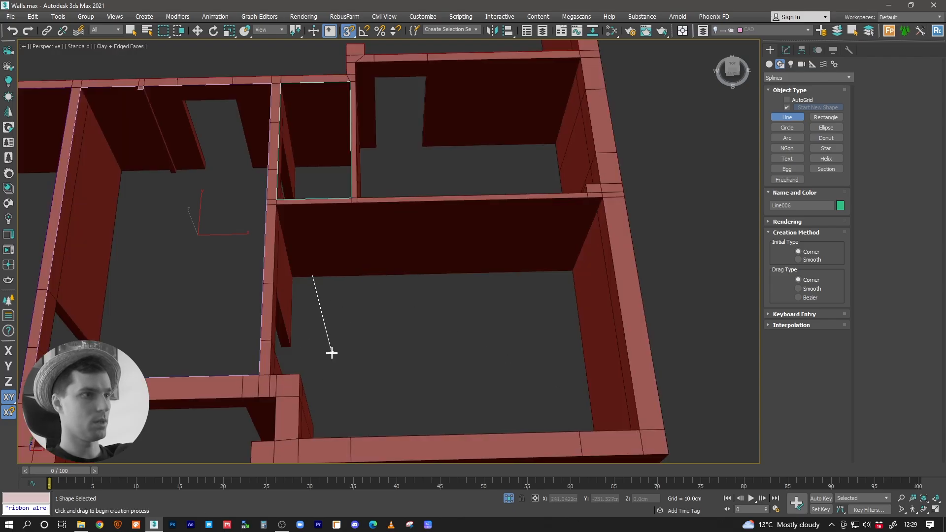
right_click(336, 345)
key(ctrl+z)
Step: Trace the front-right room's inner wall tops with a line, following the stepped corner by the entrance, and close the spline
alt+middle_drag(285, 214, 251, 209)
scroll(261, 222, up, 3)
click(273, 244)
middle_drag(300, 302, 354, 77)
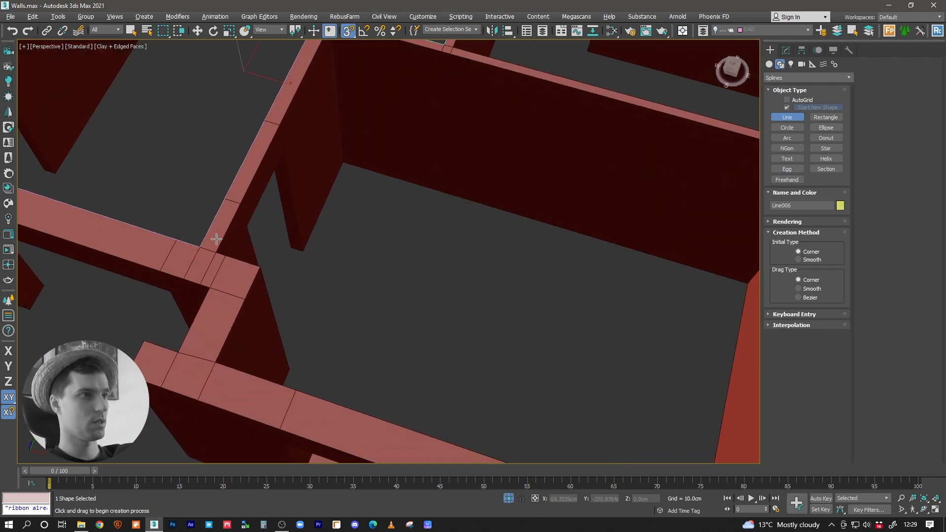
click(216, 251)
middle_drag(519, 434, 306, 324)
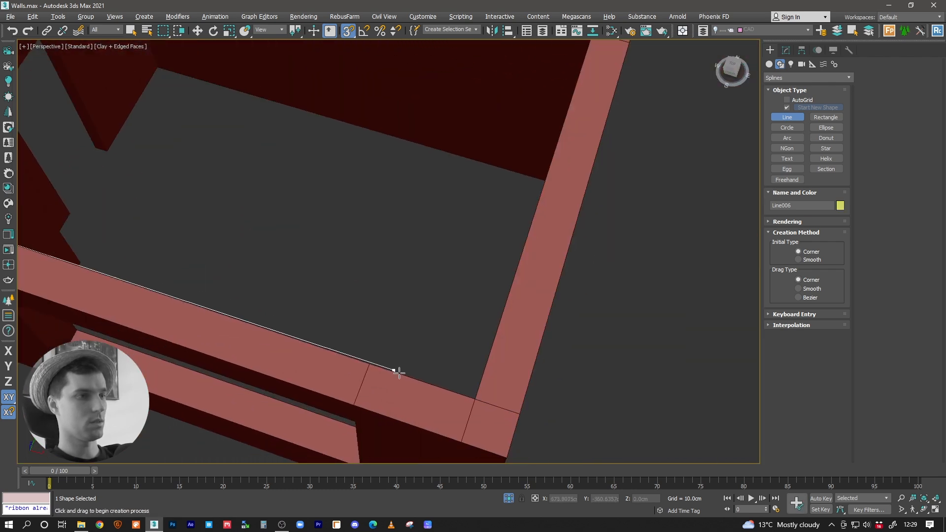
click(474, 398)
middle_drag(543, 158, 532, 315)
click(570, 217)
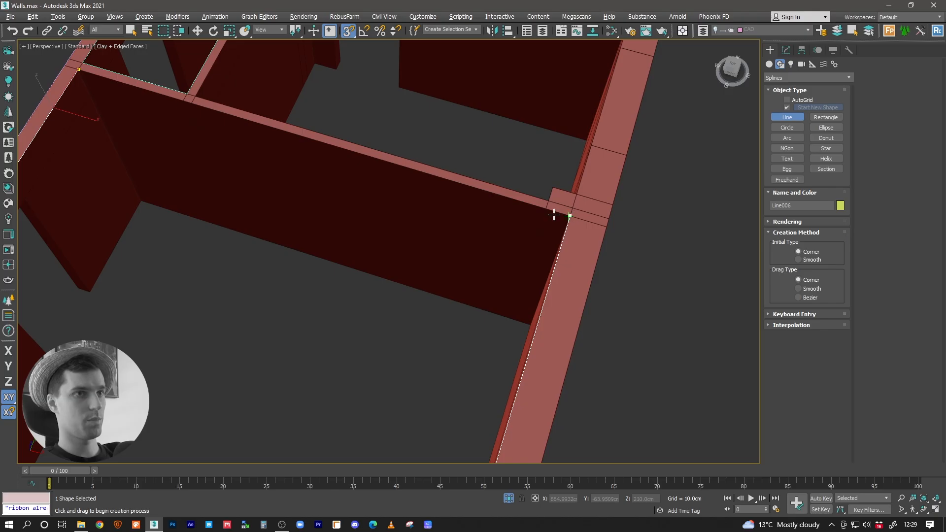
scroll(570, 207, down, 4)
click(291, 147)
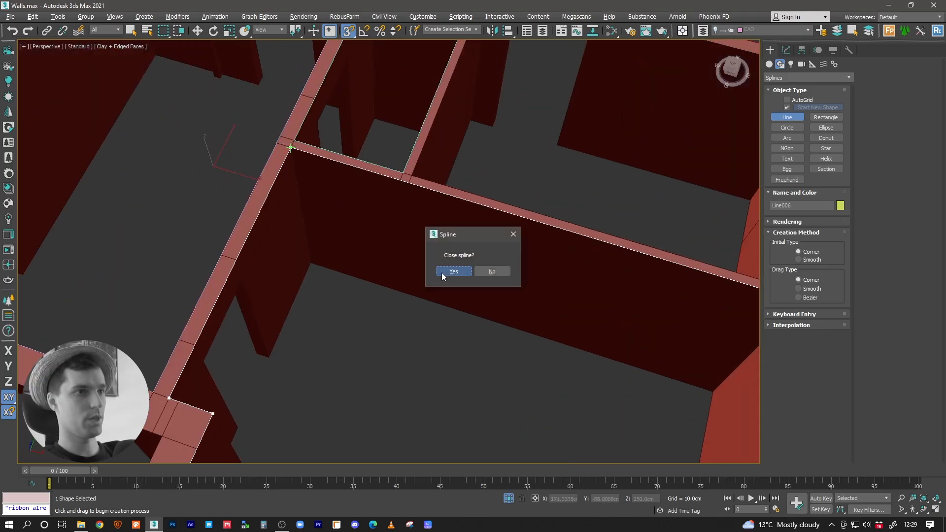
click(442, 274)
Step: Activate the Move tool, turn snapping off and review the room outlines across the whole house
key(w)
scroll(392, 309, down, 3)
key(s)
alt+middle_drag(398, 296, 423, 249)
middle_drag(423, 249, 516, 248)
scroll(517, 247, down, 6)
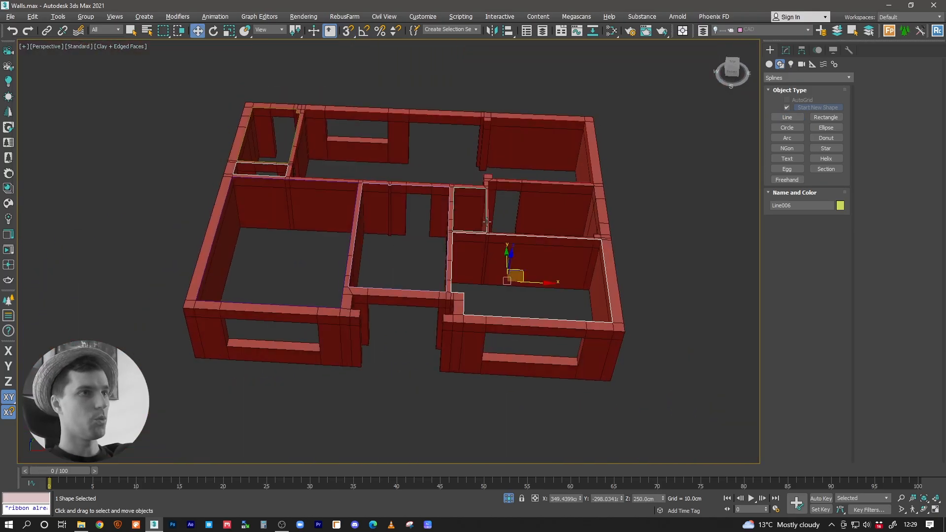
Step: Limit selection to shapes, select all the room outline splines around the house, and restore the selection filter to All
alt+middle_drag(427, 203, 359, 196)
click(109, 30)
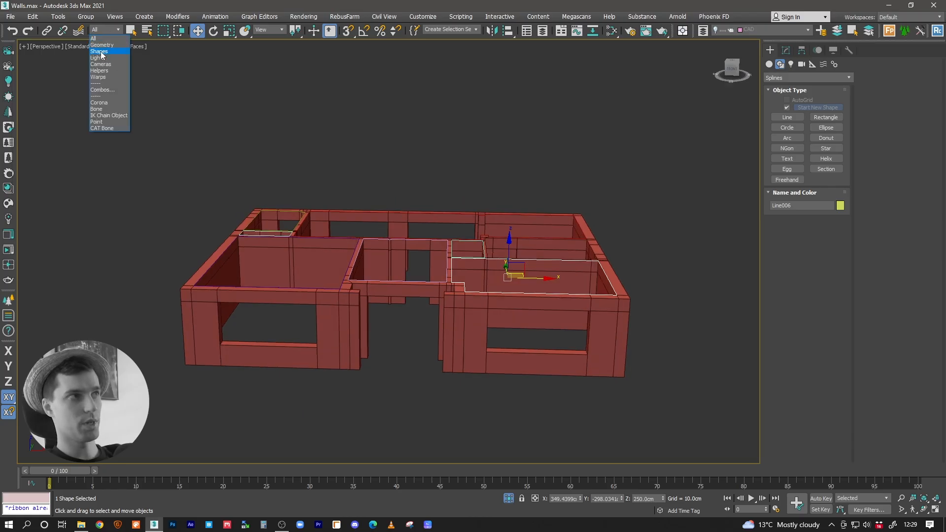
click(101, 52)
drag(103, 186, 707, 345)
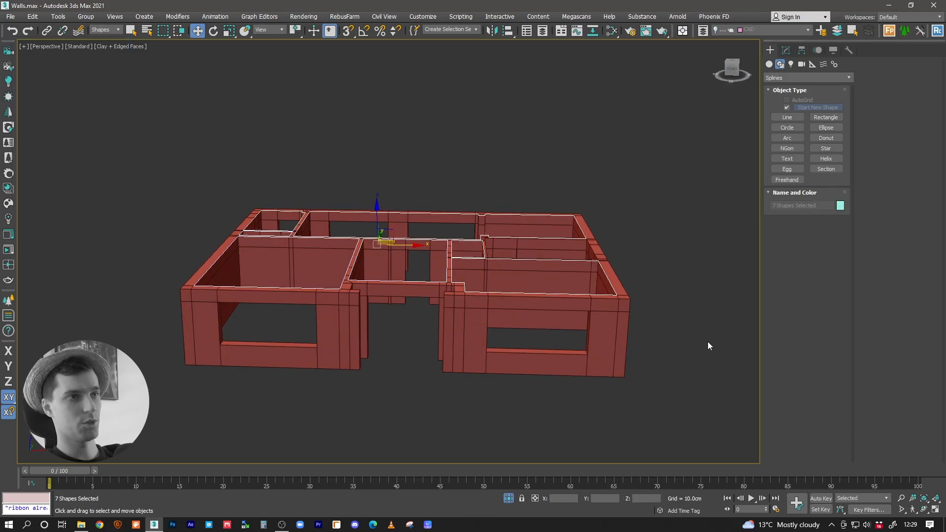
click(108, 30)
click(102, 38)
alt+middle_drag(373, 236, 412, 309)
click(346, 360)
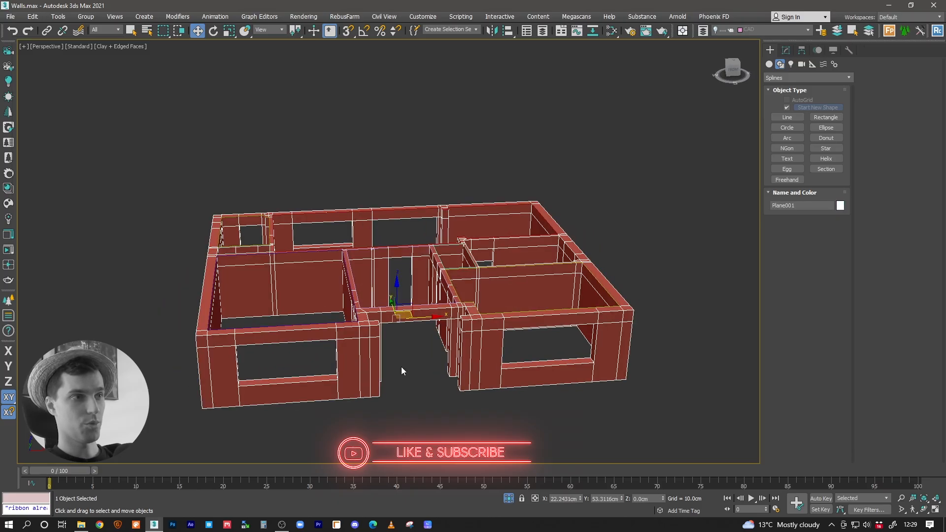
key(ctrl+z)
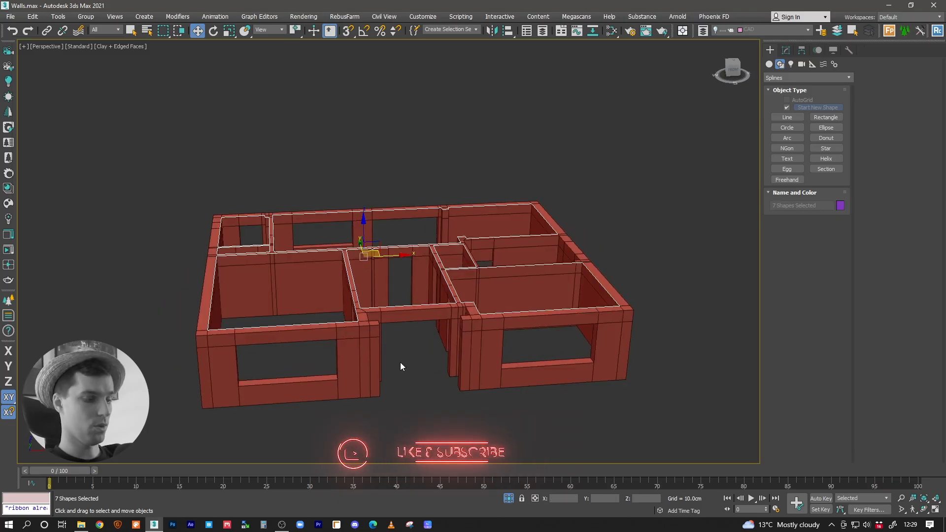
key(ctrl+y)
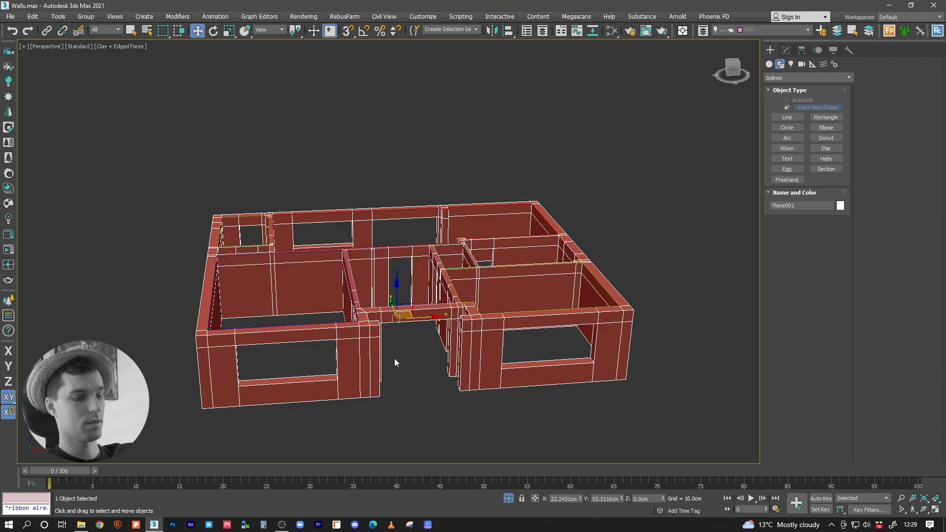
key(ctrl+z)
Step: Check the isolated room outlines for an untraced room, and bring the walls back into view together with the outlines
scroll(400, 285, up, 5)
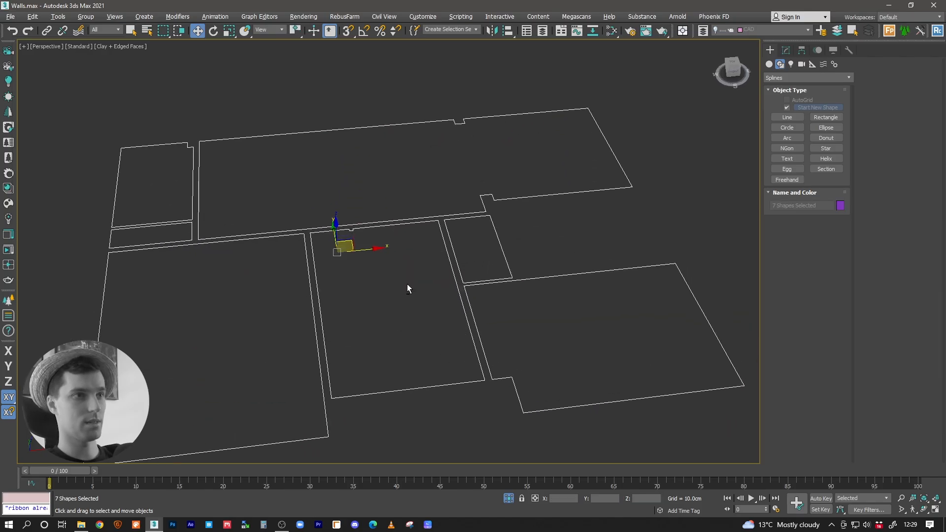
alt+middle_drag(418, 283, 412, 302)
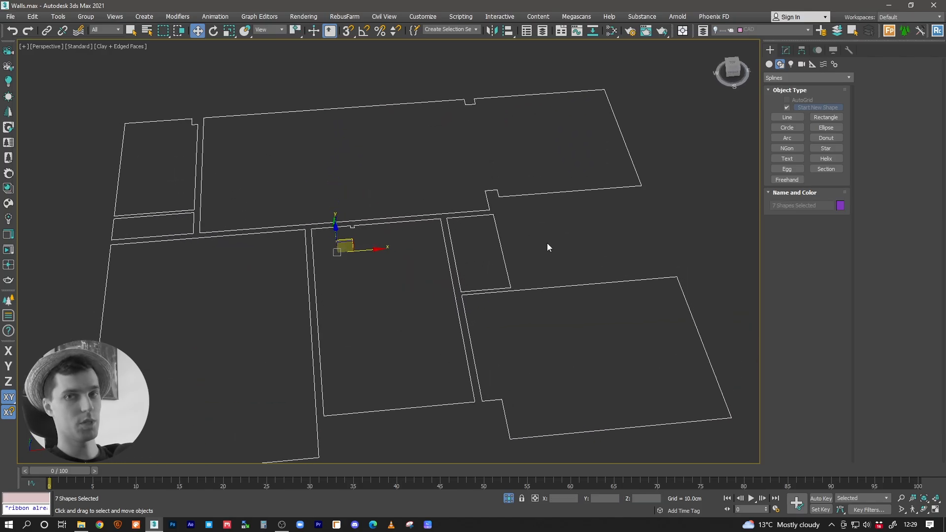
key(ctrl+y)
key(alt+q)
alt+middle_drag(459, 240, 500, 257)
scroll(554, 217, up, 5)
middle_drag(552, 219, 443, 262)
Step: Trace the untraced room behind the front-right room with a snapped line, following its small corner notch, and close the spline
click(788, 118)
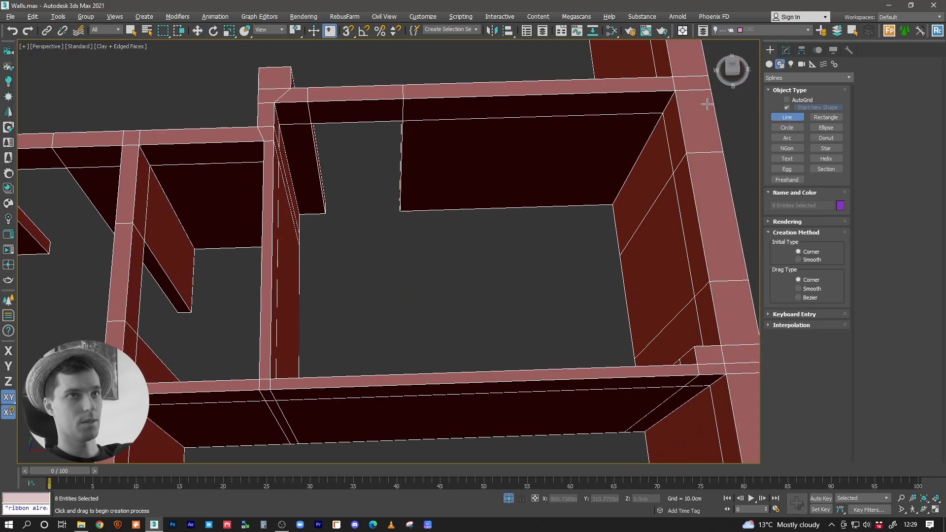
key(s)
click(675, 90)
click(275, 102)
click(270, 379)
click(694, 346)
click(694, 346)
click(721, 346)
click(674, 90)
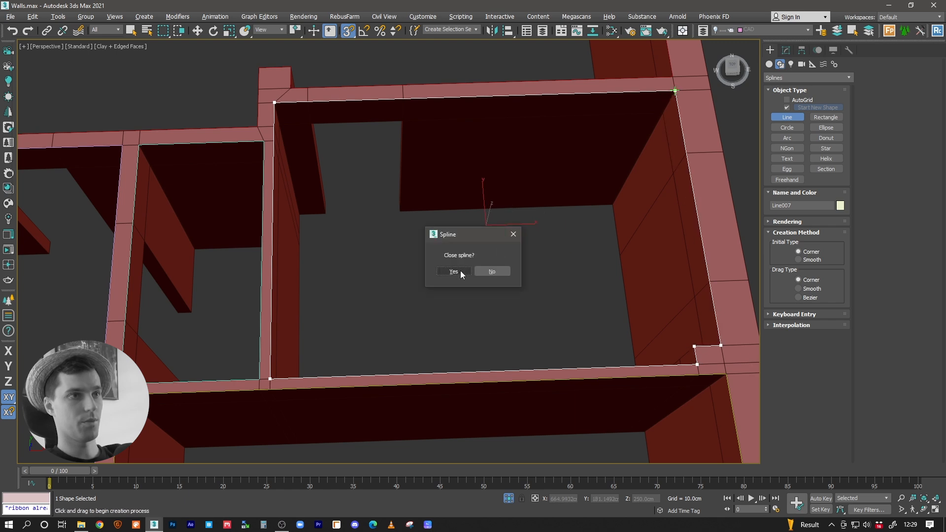
click(461, 274)
Step: Isolate the room outlines by selecting the walls and inverting the selection
key(w)
click(442, 190)
key(ctrl+i)
mouse_move(440, 202)
alt+middle_down()
mouse_move(452, 182)
mouse_move(446, 201)
alt+middle_up()
key(alt+q)
Step: Attach all the other room outlines to the large rear room's outline with Attach Multiple
click(566, 120)
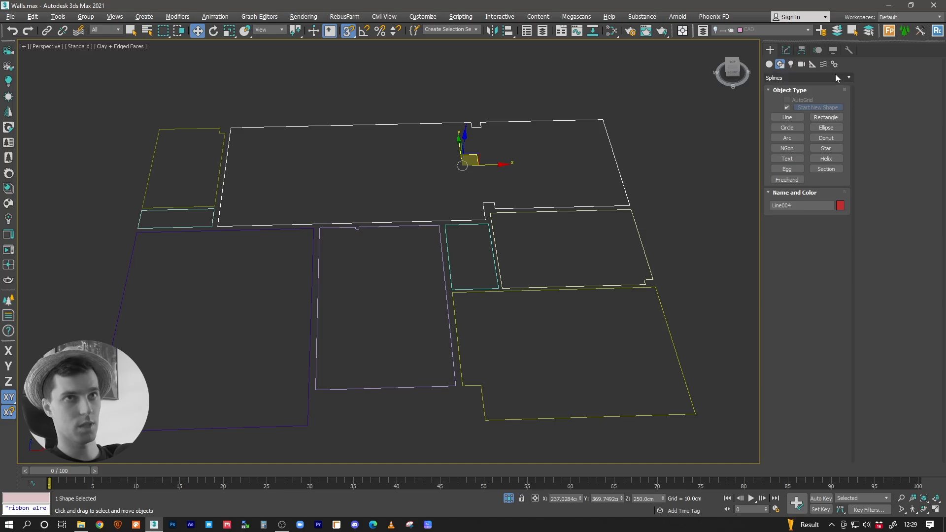
click(785, 50)
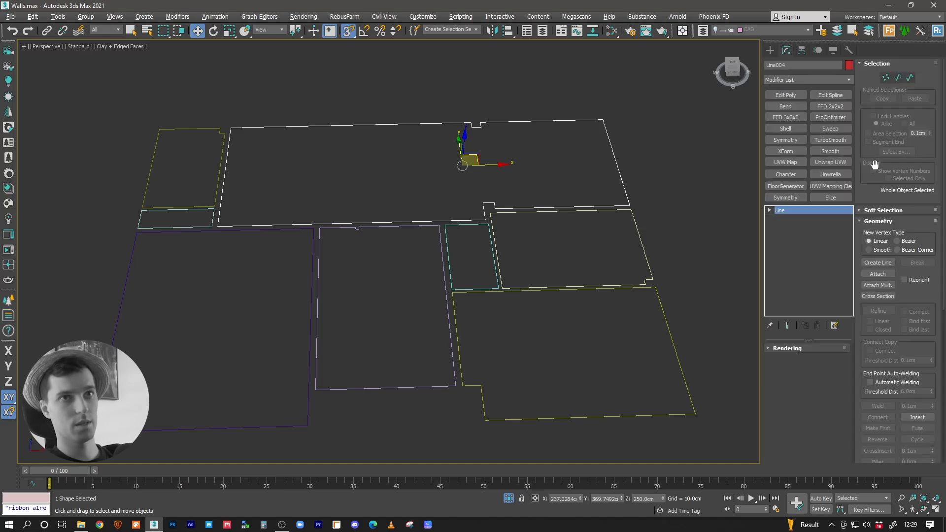
click(878, 285)
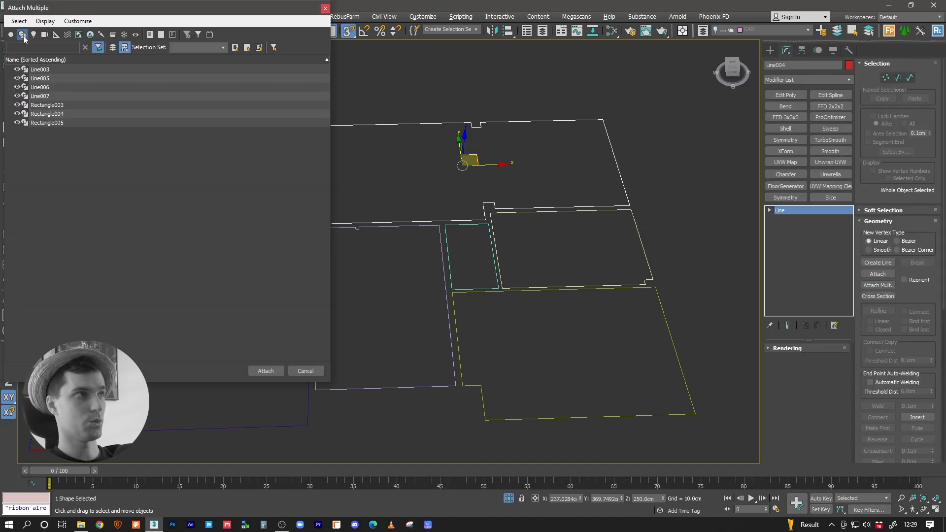
key(ctrl+a)
click(265, 370)
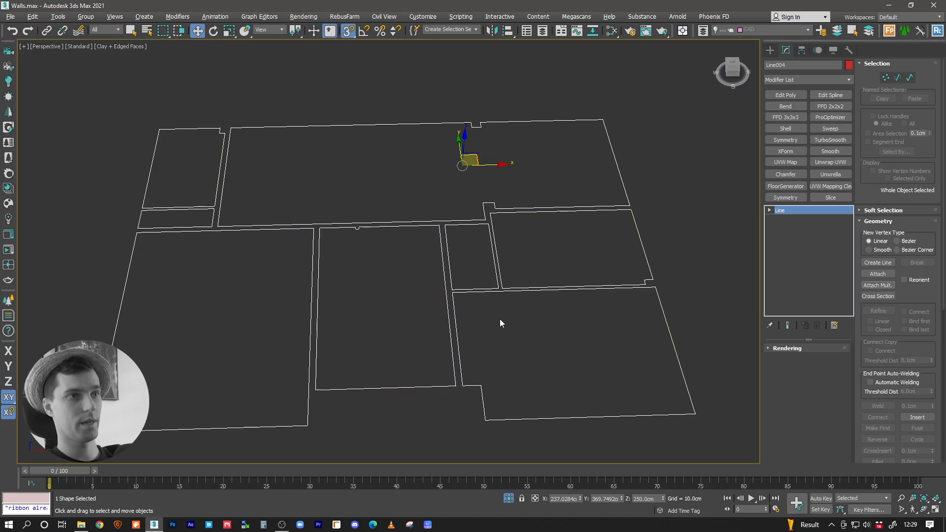
Step: Turn snapping off and center the combined outline's pivot to the object
key(s)
click(802, 50)
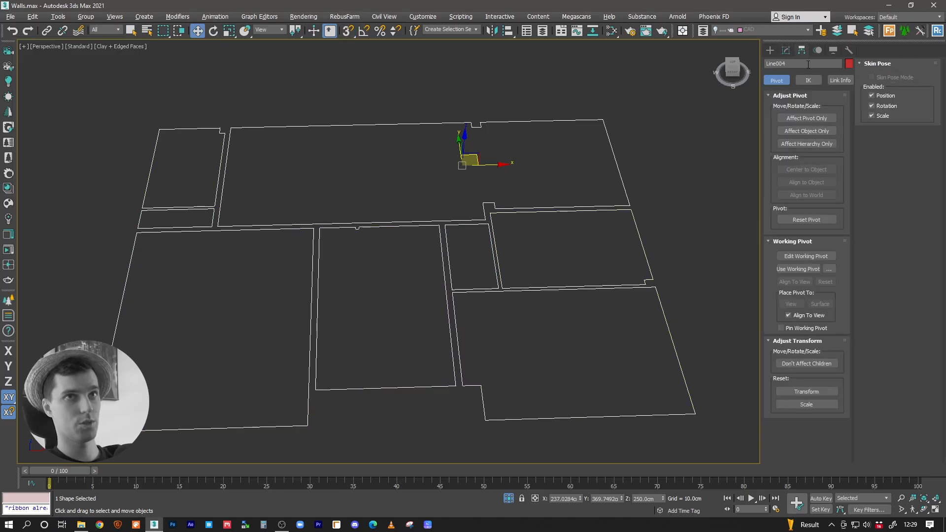
click(804, 118)
click(803, 170)
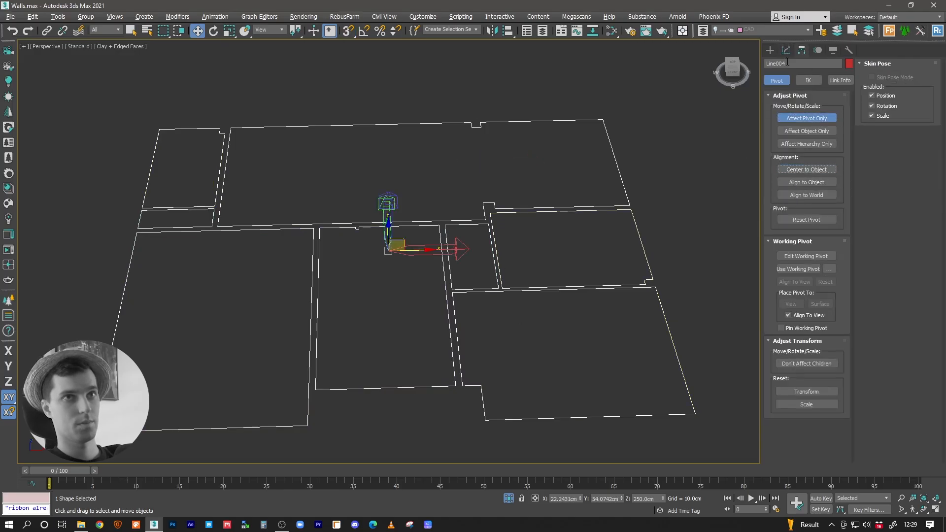
Step: Show the whole house again and apply an Edit Poly modifier to the combined room outlines to make ceiling faces
click(785, 50)
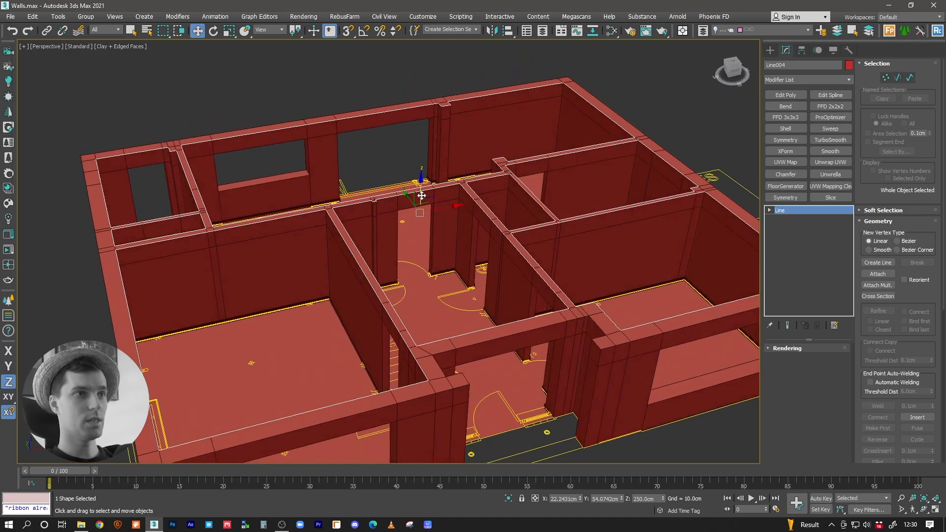
drag(420, 193, 418, 147)
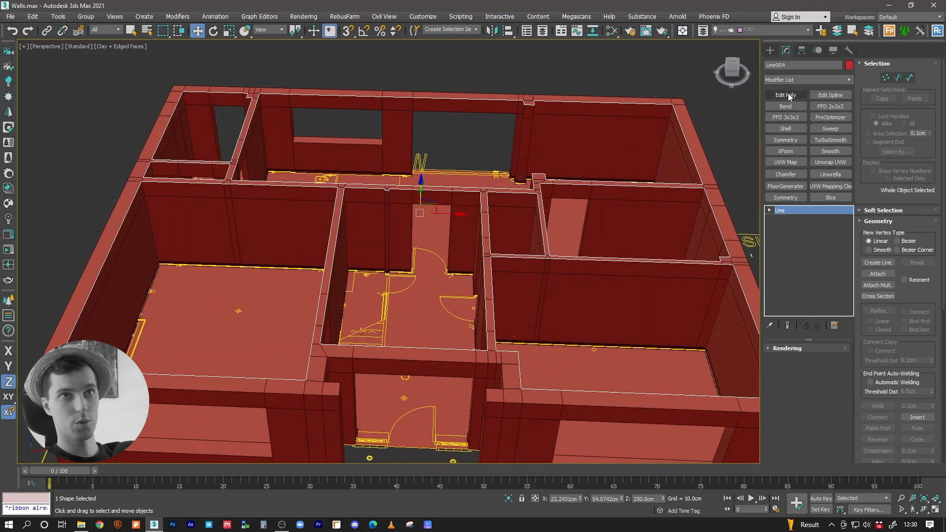
click(796, 80)
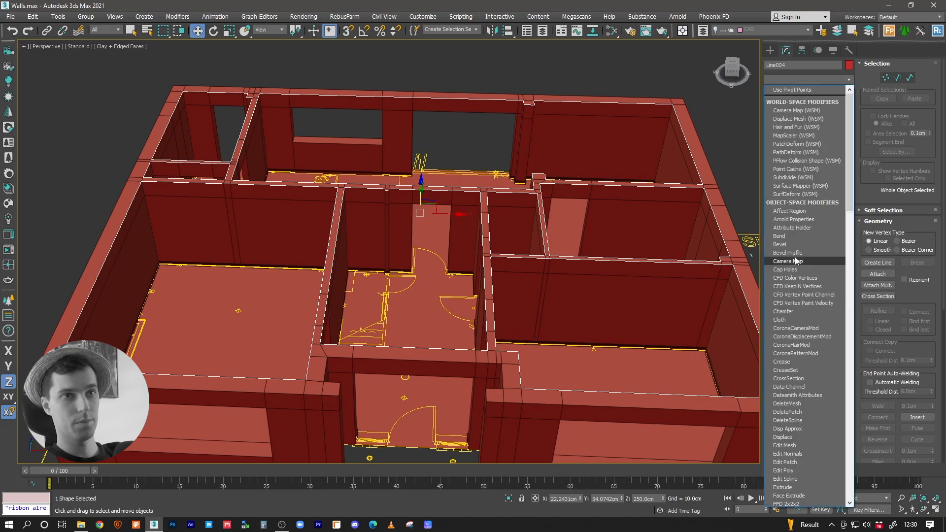
scroll(794, 231, down, 5)
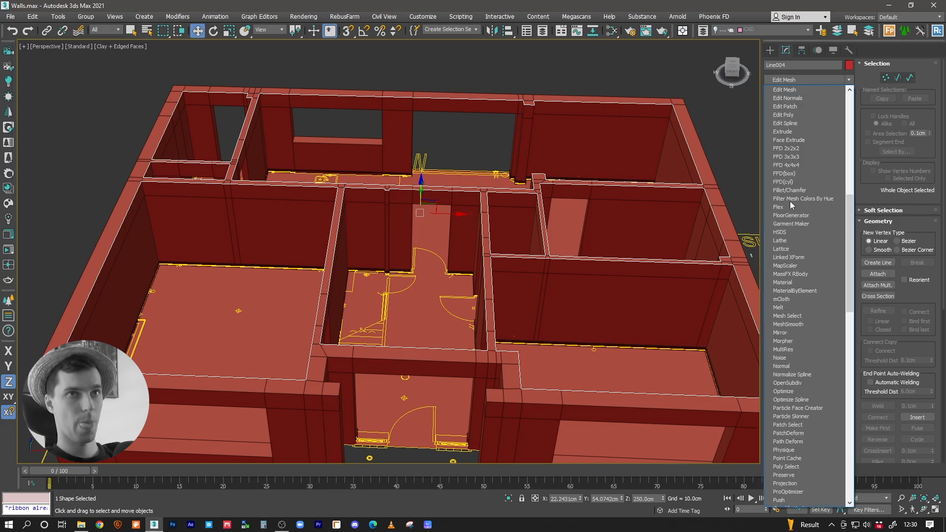
click(794, 113)
Step: Switch the viewport to Default Shading and change the ceiling's object color to light grey
click(108, 46)
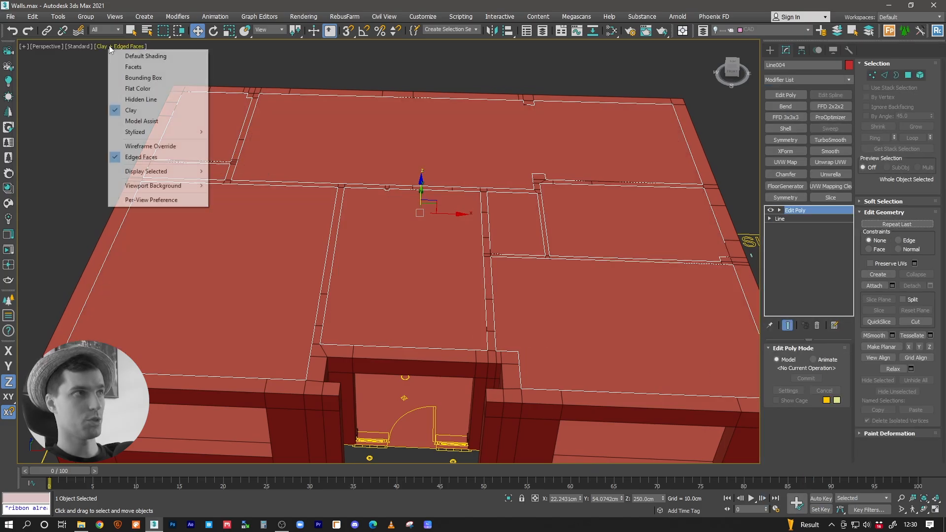
click(139, 56)
mouse_move(419, 213)
alt+middle_down()
mouse_move(435, 212)
mouse_move(345, 209)
alt+middle_up()
click(849, 65)
click(605, 371)
click(673, 404)
alt+middle_drag(503, 274, 476, 280)
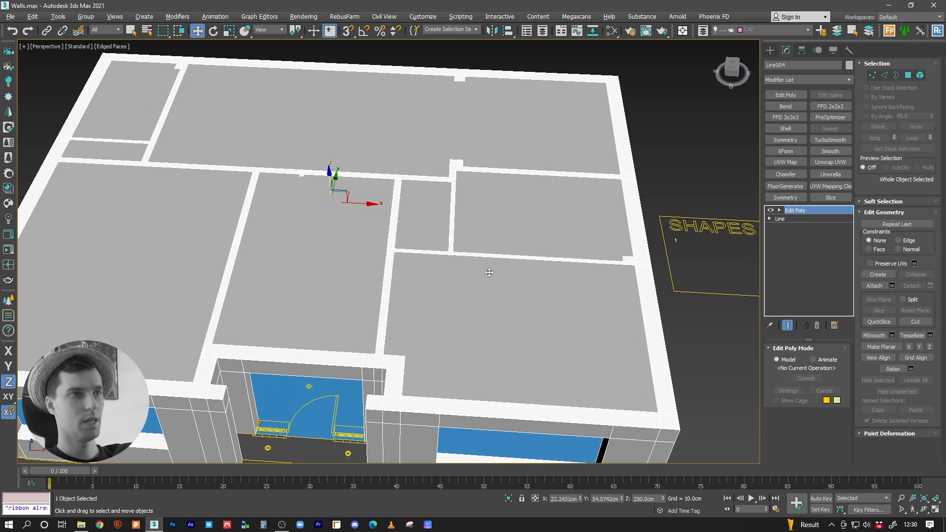
alt+middle_drag(434, 203, 410, 191)
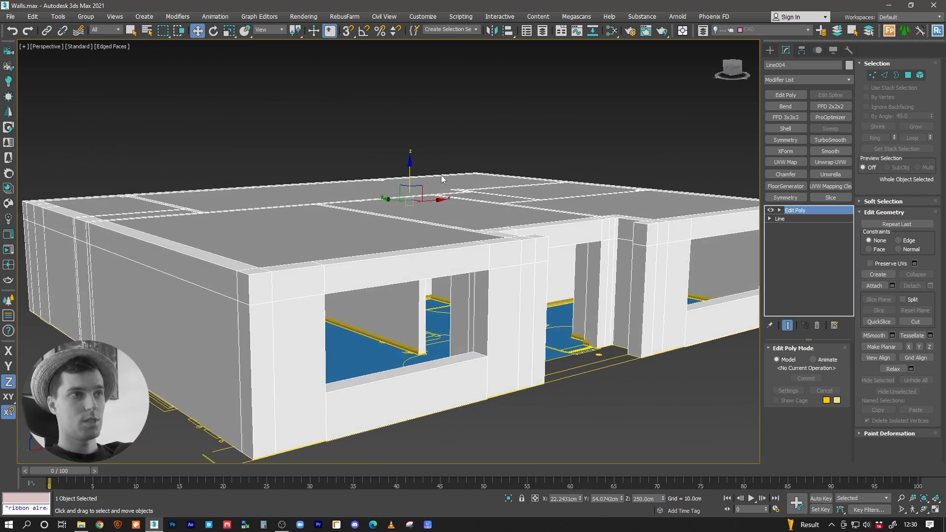
drag(410, 191, 411, 190)
right_click(411, 190)
alt+middle_drag(411, 191, 443, 217)
scroll(415, 204, down, 3)
Step: Draw a snapped rectangle of about 1069 by 1352 cm between opposite outer corners of the wall tops
click(770, 49)
click(826, 117)
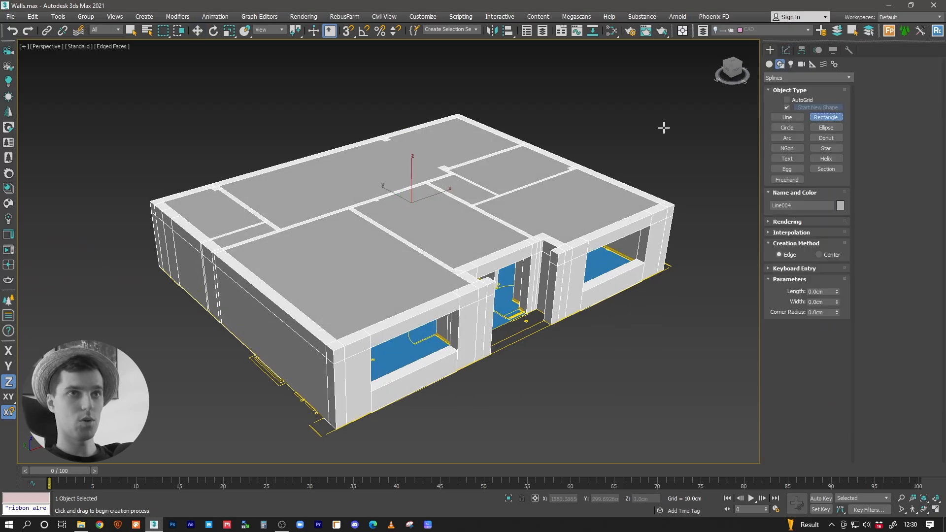
key(s)
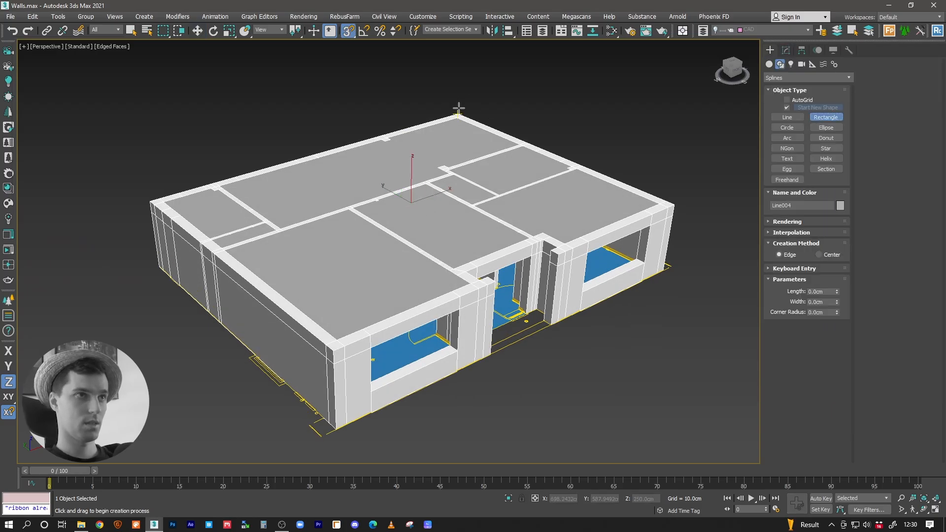
drag(459, 107, 333, 345)
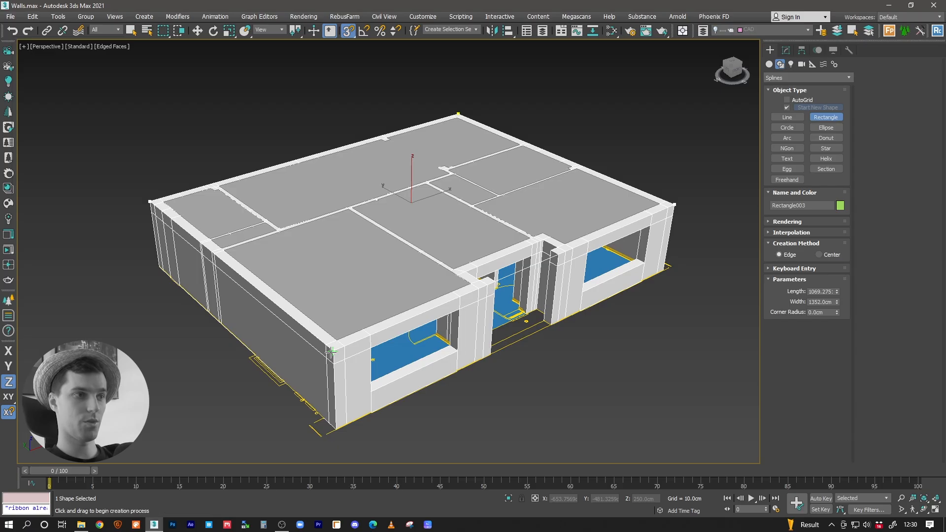
right_click(427, 349)
Step: Try the rectangle as a single ceiling slab with a Shell modifier raised above the walls, and delete it
key(w)
click(786, 50)
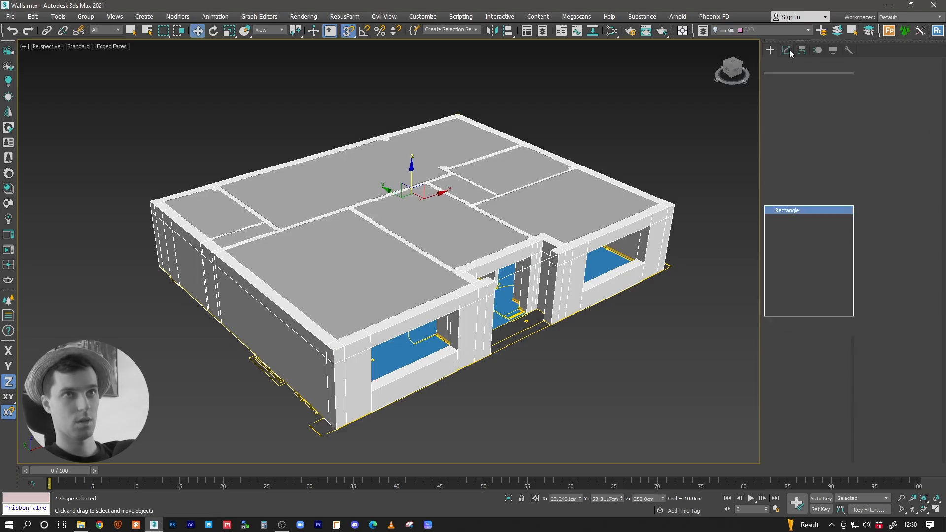
click(786, 128)
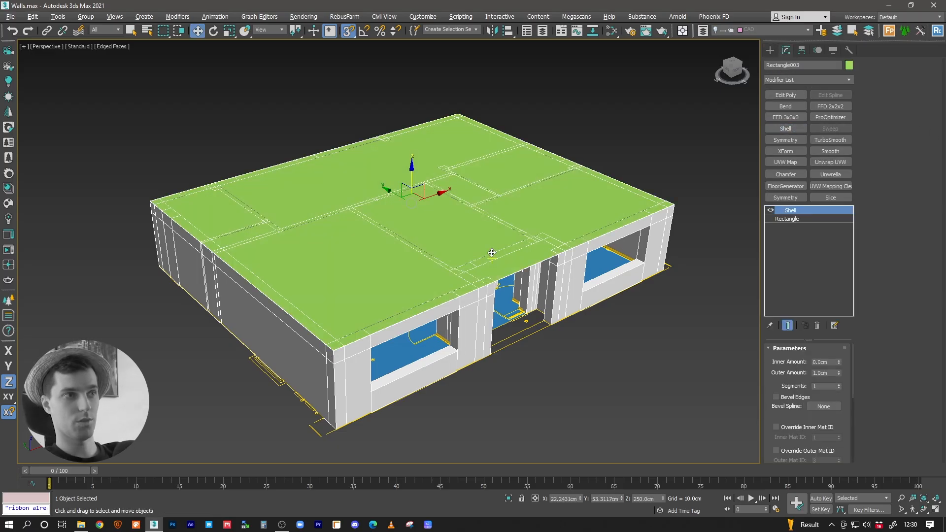
drag(412, 190, 411, 171)
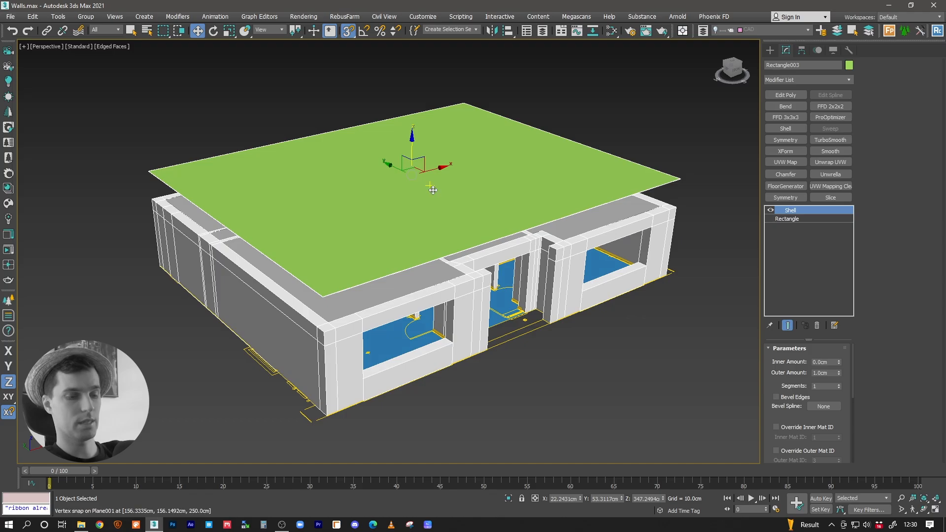
key(Delete)
Step: Select the ceiling made from the room outlines and flip all of its polygons to face down into the rooms
middle_drag(471, 218, 468, 240)
click(454, 235)
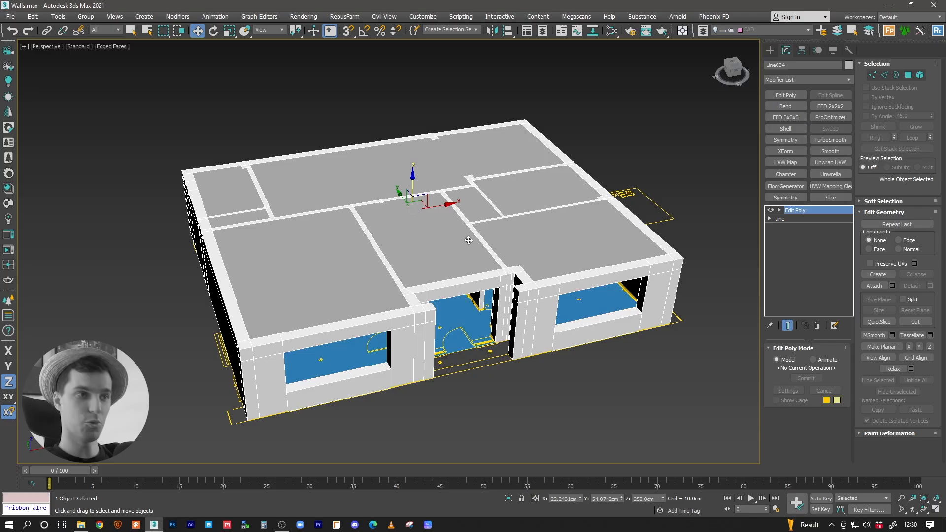
alt+middle_drag(430, 233, 386, 241)
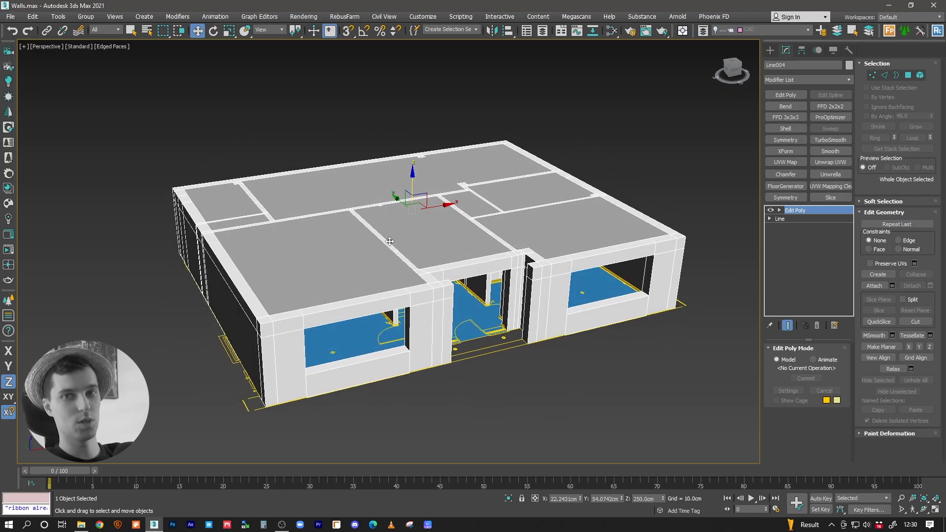
alt+middle_drag(397, 230, 444, 239)
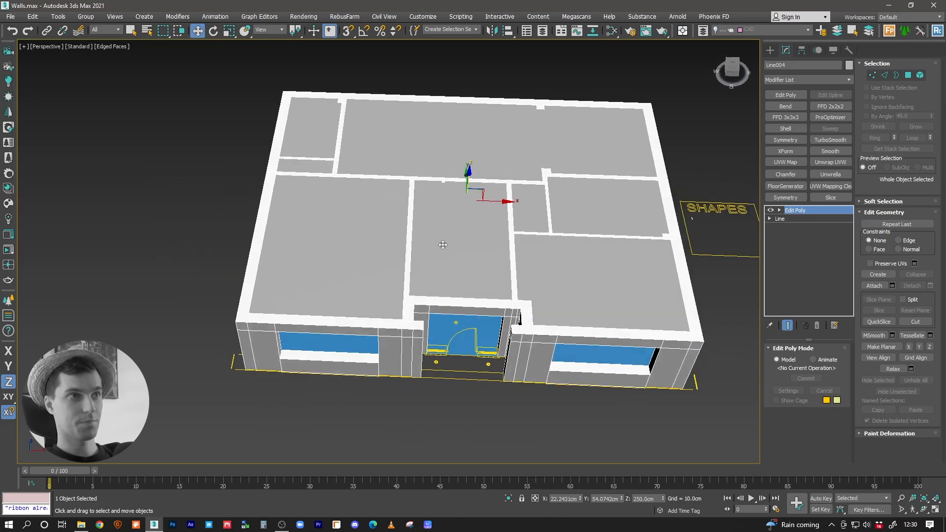
scroll(460, 229, up, 3)
scroll(460, 230, down, 2)
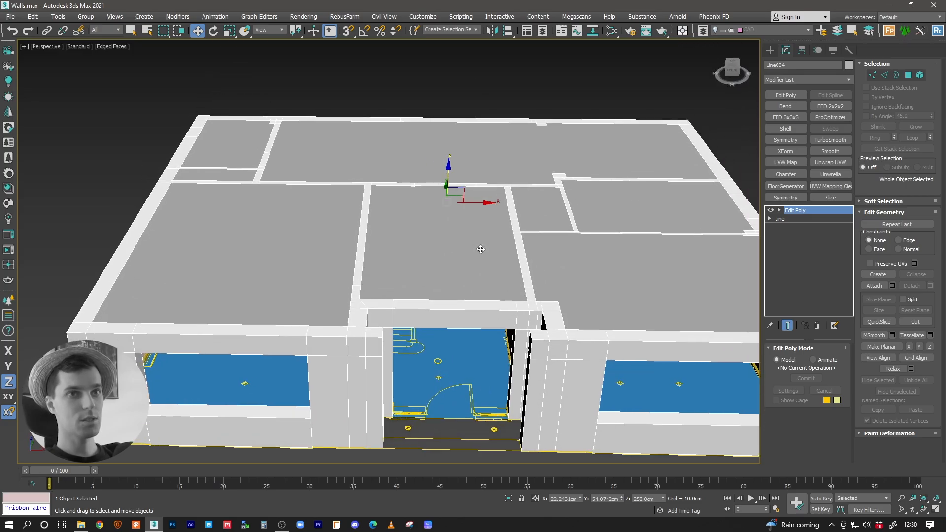
click(908, 76)
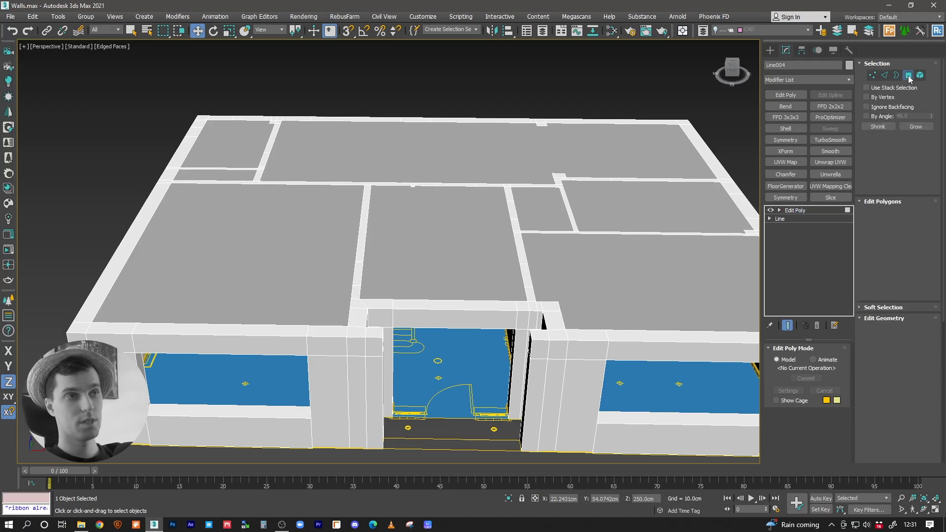
key(ctrl+a)
scroll(429, 265, up, 1)
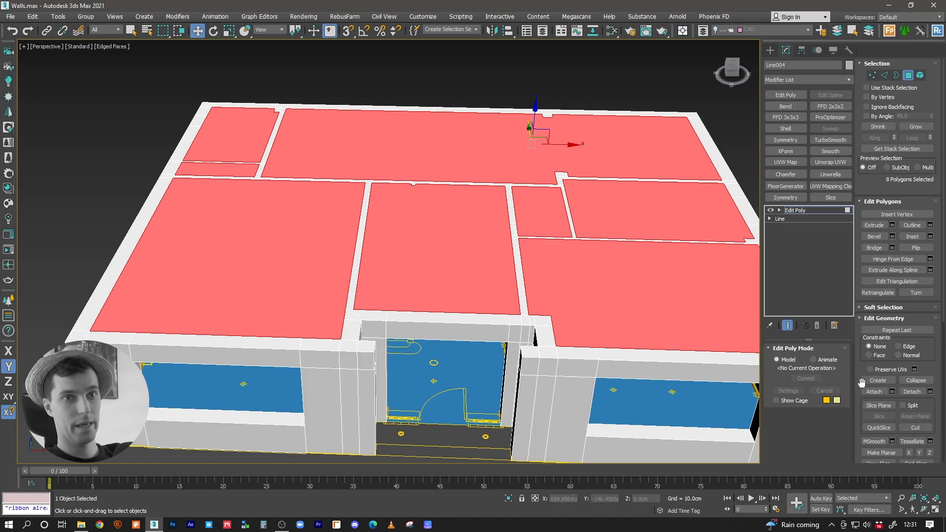
click(915, 248)
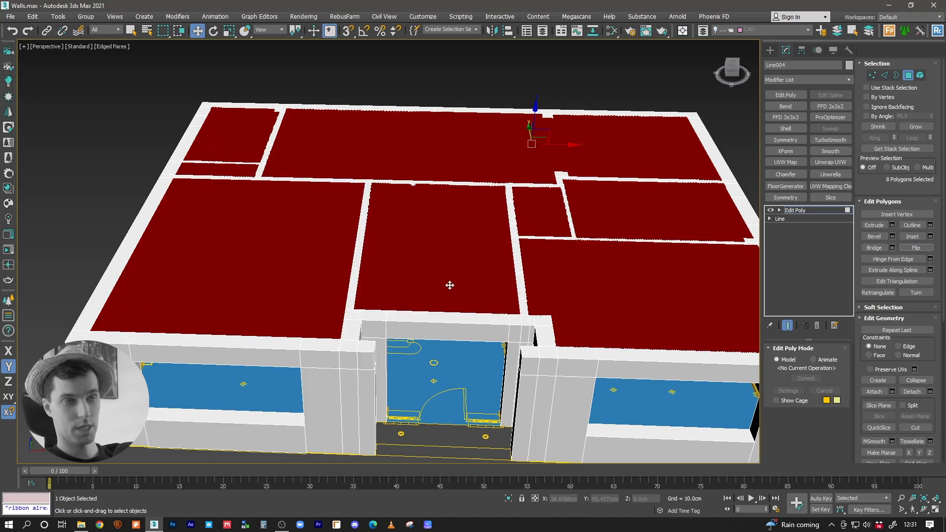
scroll(374, 318, up, 2)
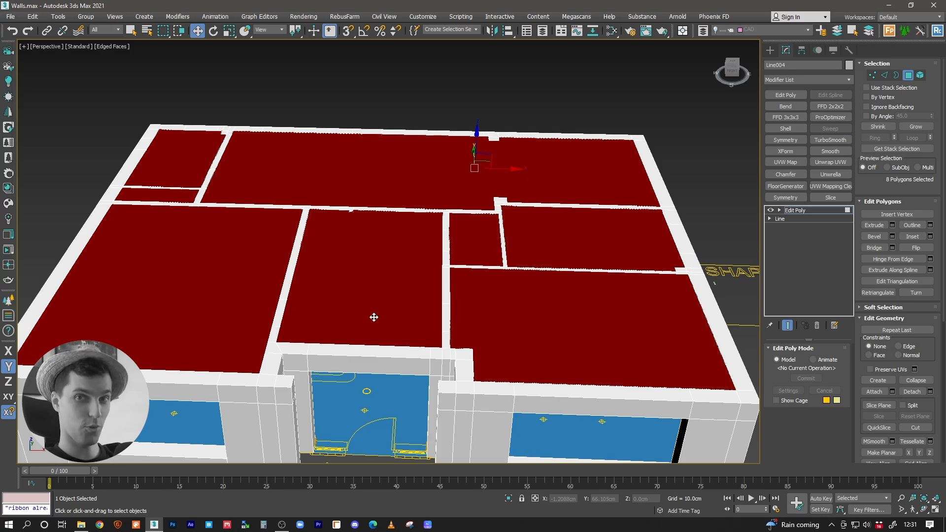
click(779, 211)
Step: Inspect the flipped ceiling from inside the hallway and from above the house
alt+middle_drag(401, 249, 353, 232)
scroll(354, 231, up, 5)
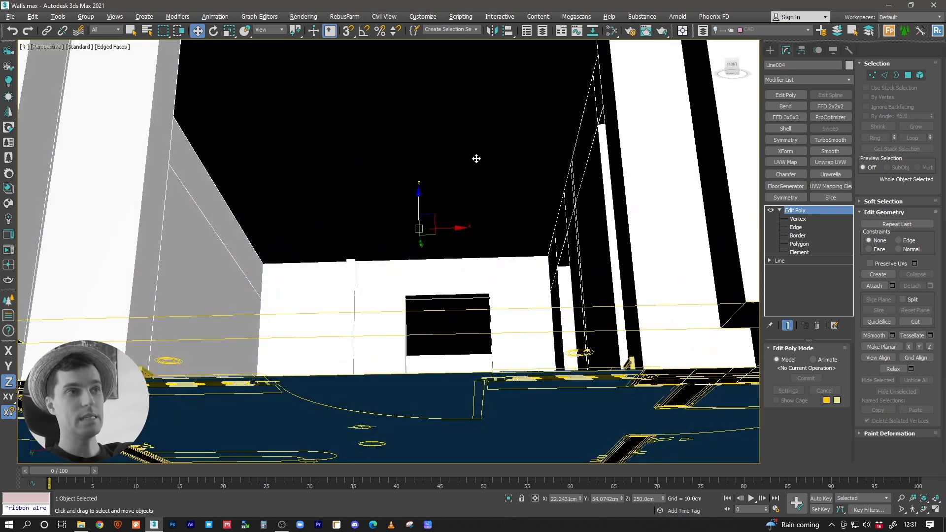
mouse_move(451, 156)
alt+middle_down()
mouse_move(456, 186)
mouse_move(462, 104)
mouse_move(475, 117)
mouse_move(444, 146)
alt+middle_up()
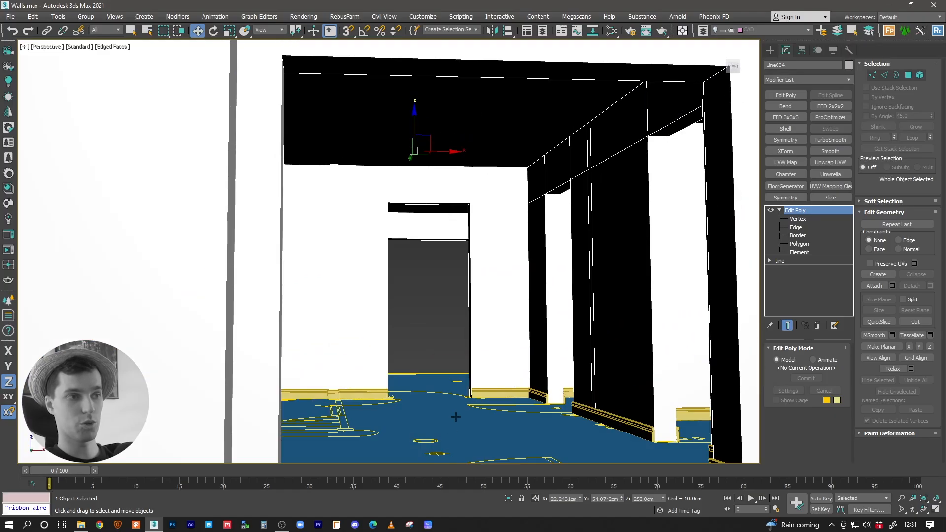
alt+middle_drag(469, 283, 430, 133)
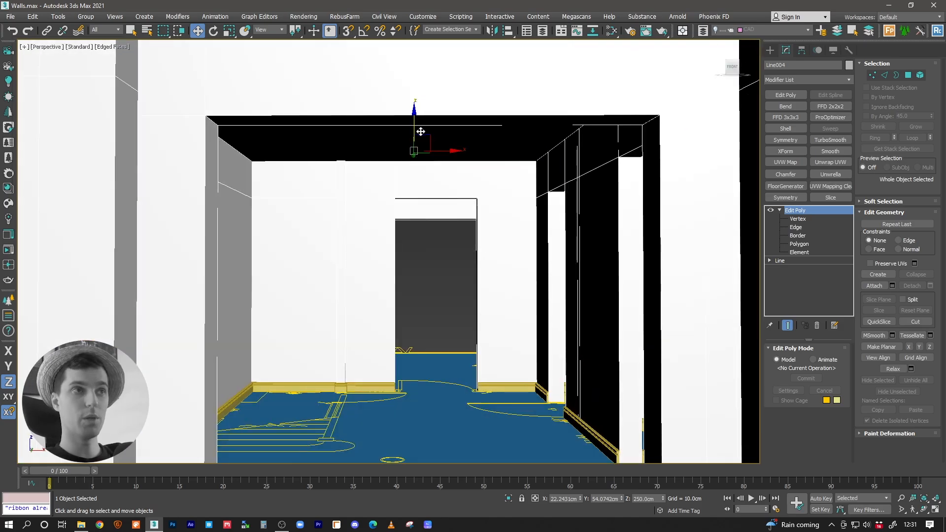
alt+middle_drag(424, 141, 427, 129)
alt+middle_drag(487, 134, 480, 220)
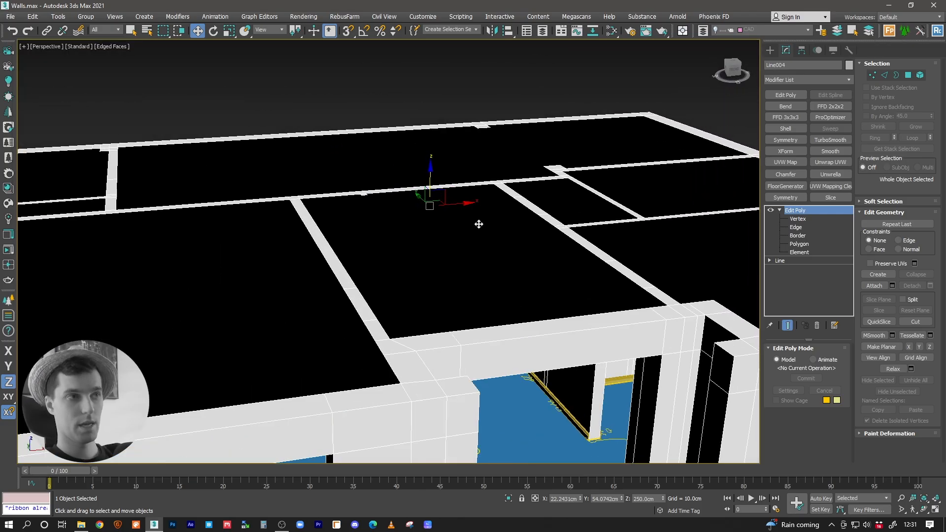
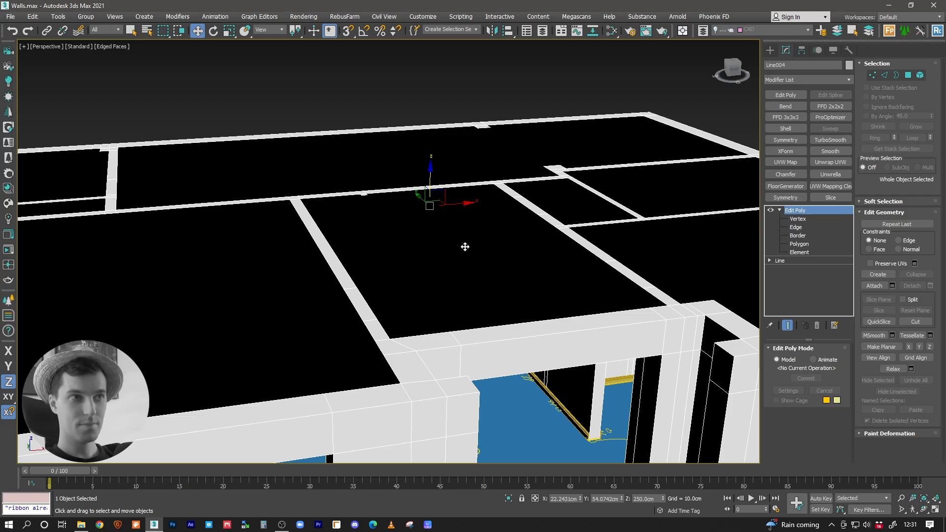
Step: Examine how the one-sided ceiling faces meet the wall tops from several angles above the house
alt+middle_drag(465, 247, 455, 246)
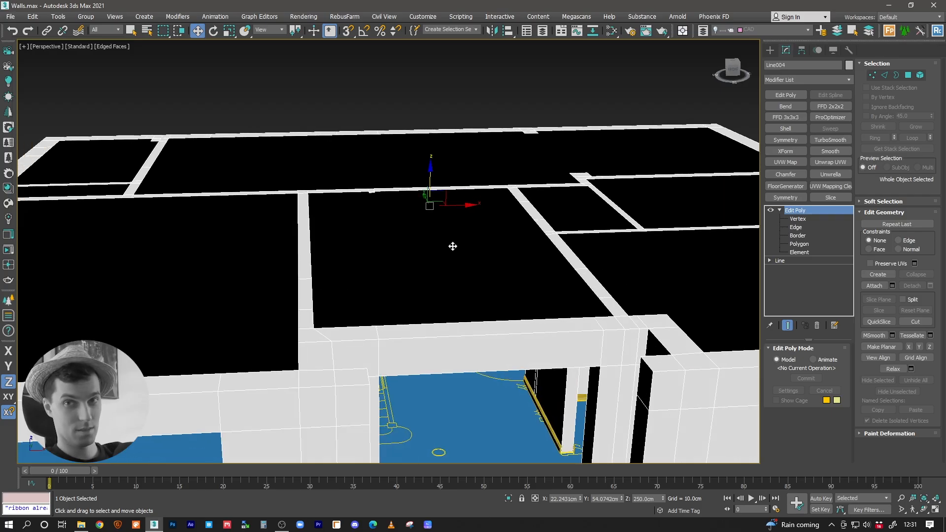
alt+middle_drag(448, 247, 482, 227)
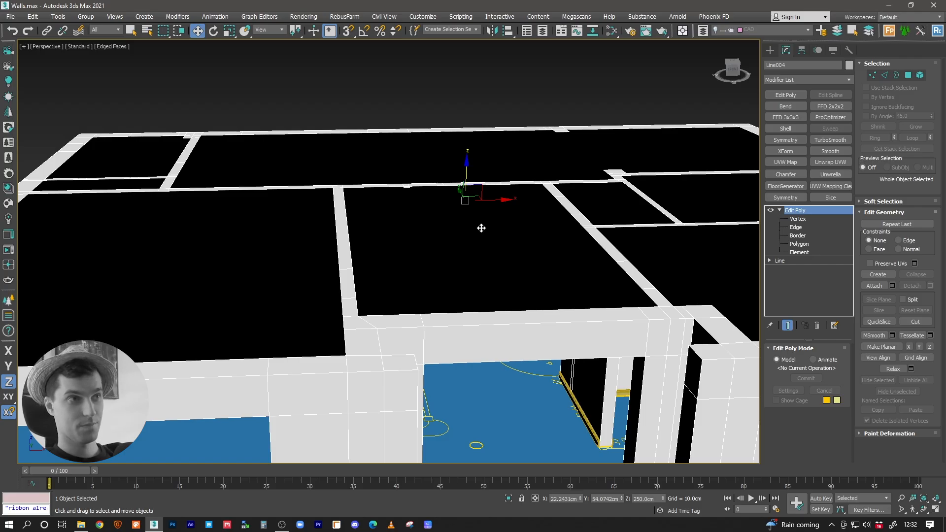
middle_drag(482, 227, 419, 205)
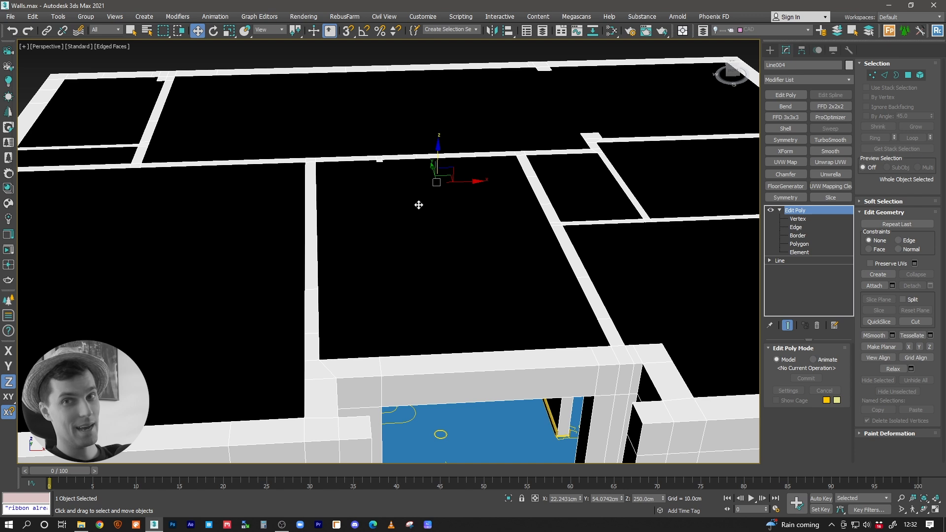
alt+middle_drag(419, 205, 434, 205)
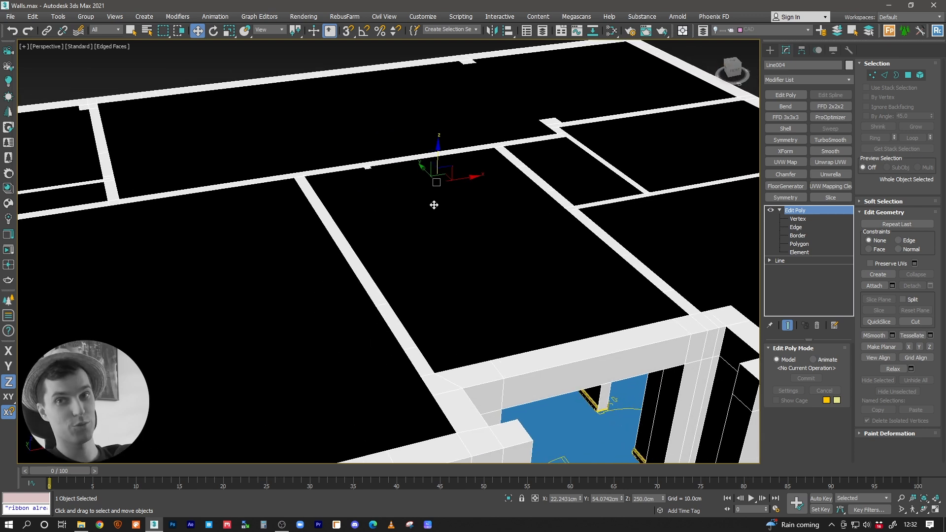
alt+middle_drag(444, 211, 431, 231)
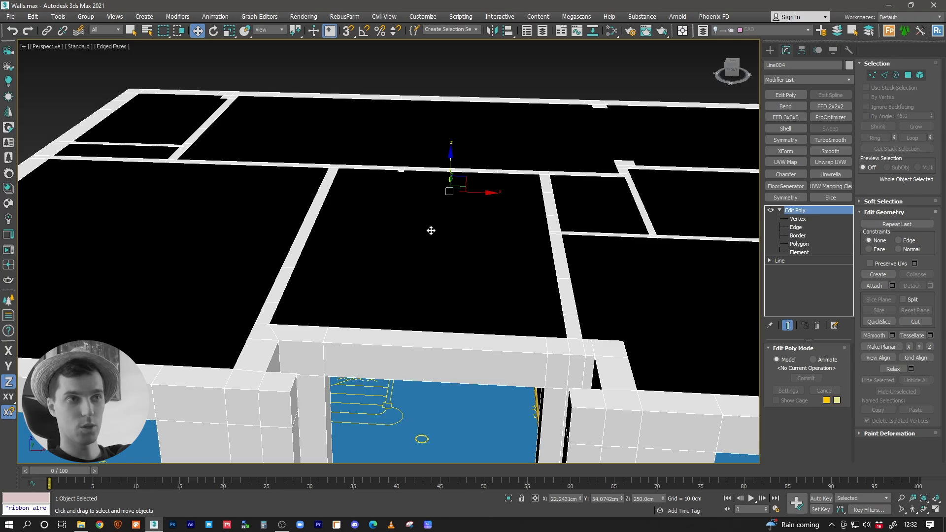
scroll(436, 227, down, 3)
middle_drag(437, 225, 383, 331)
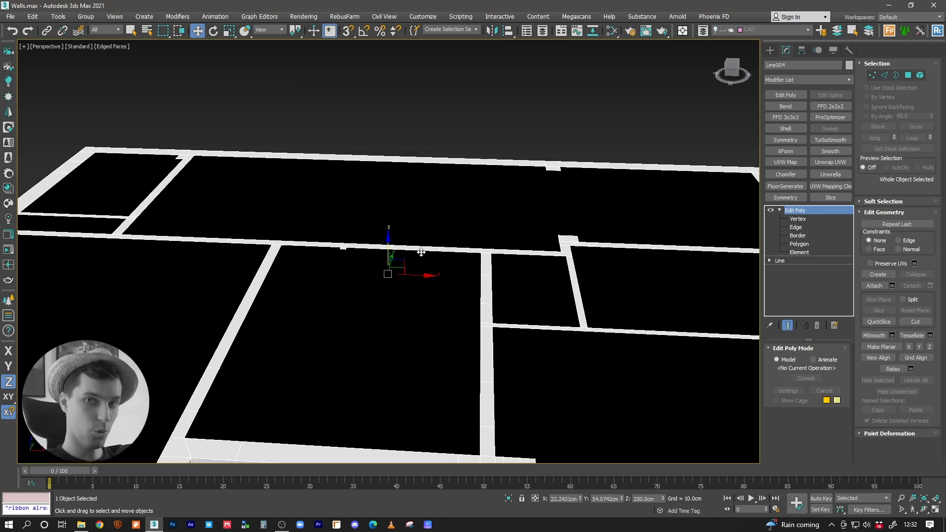
alt+middle_drag(410, 224, 475, 323)
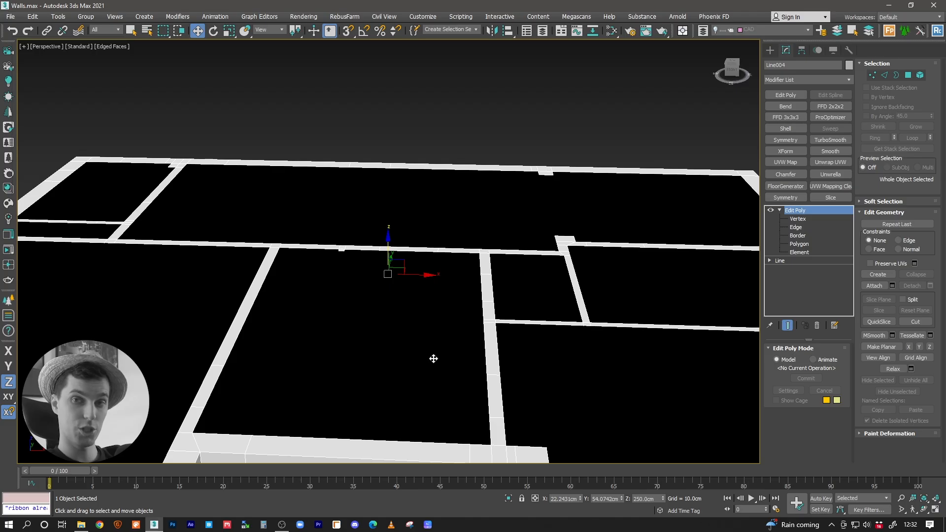
alt+middle_drag(433, 359, 625, 299)
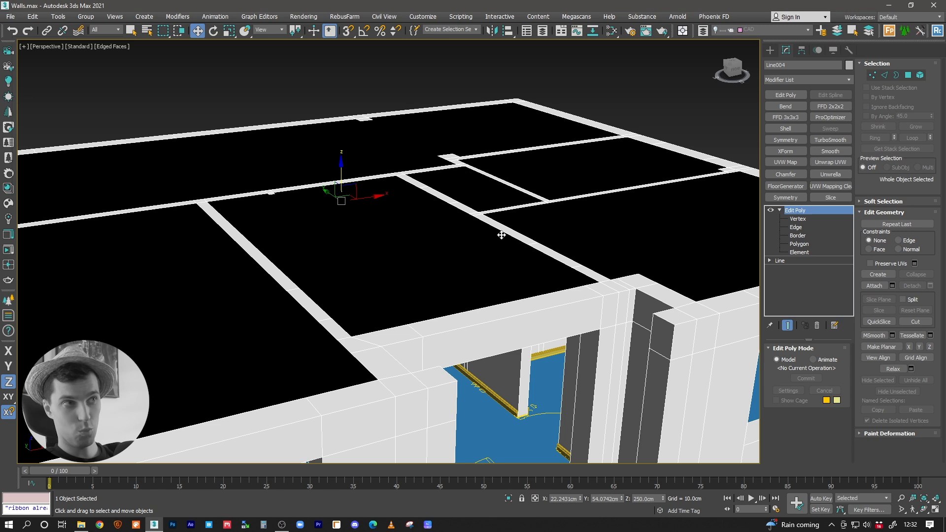
middle_drag(404, 287, 408, 324)
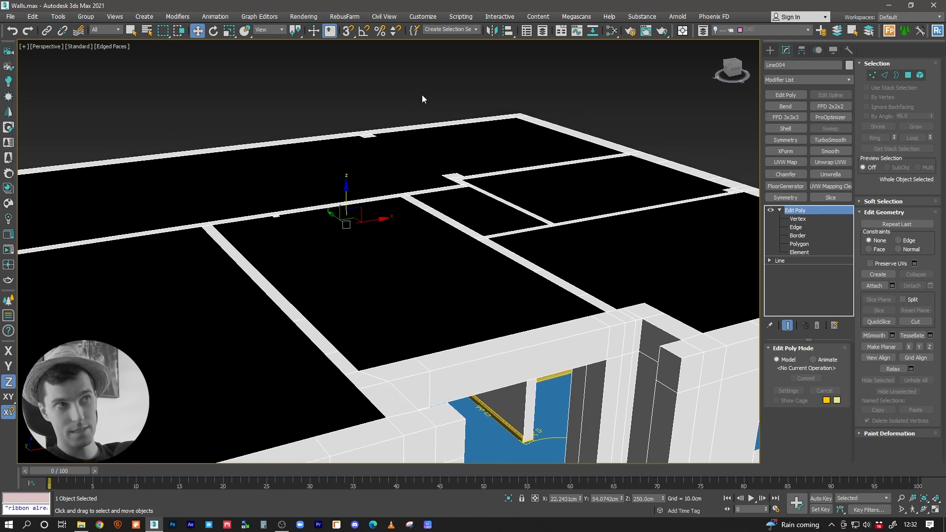
middle_drag(422, 94, 459, 258)
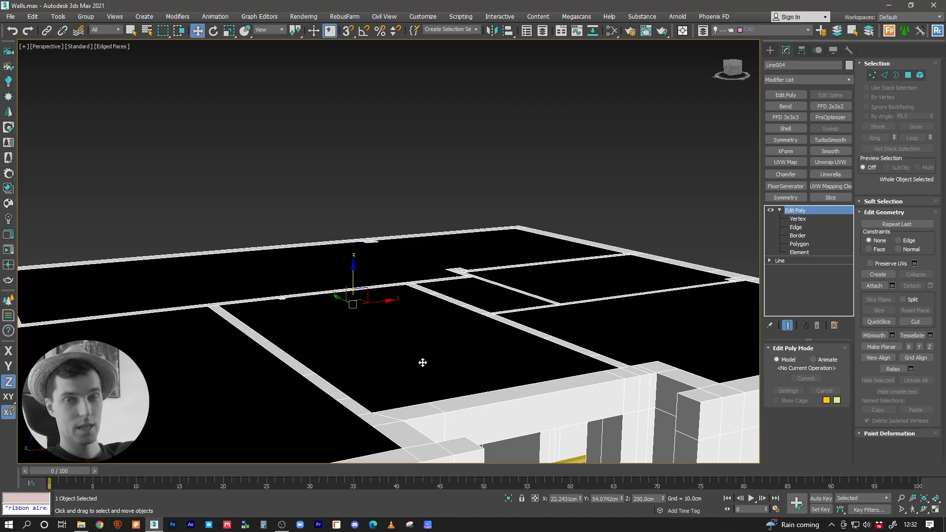
scroll(401, 356, up, 4)
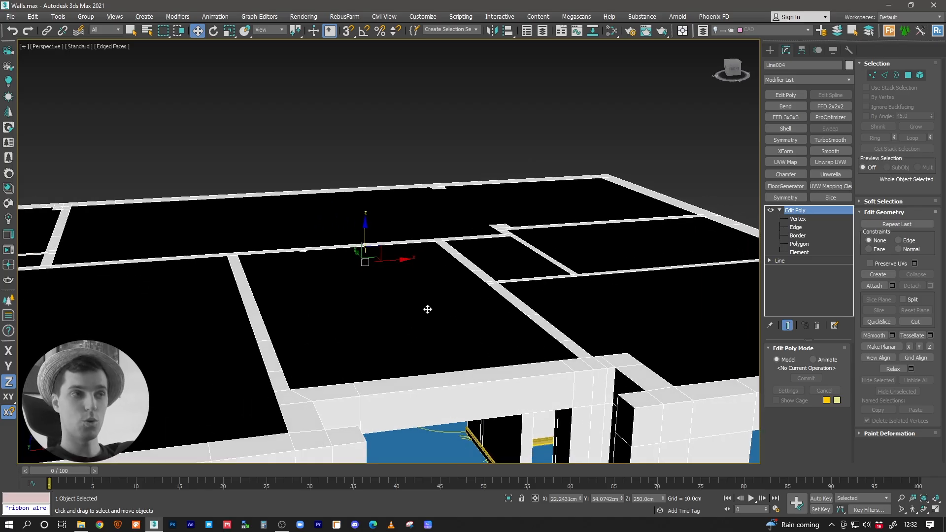
middle_drag(429, 309, 444, 312)
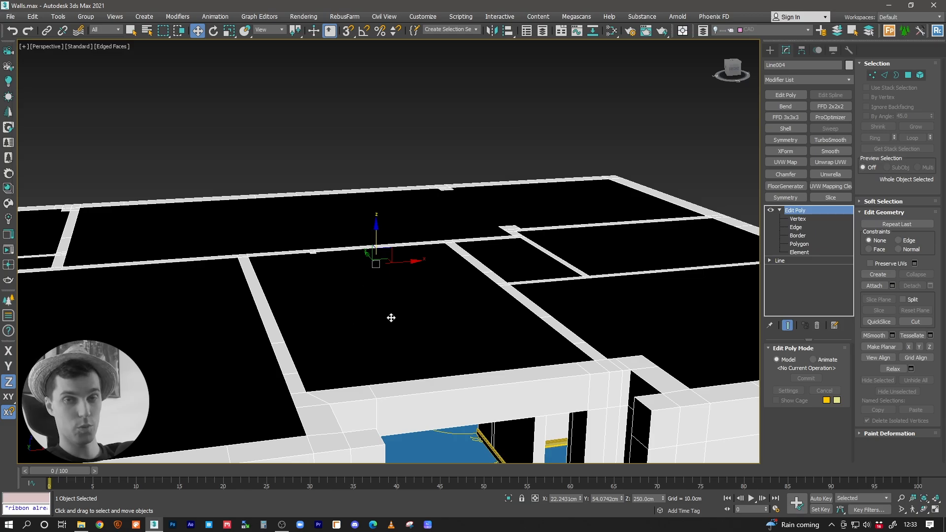
alt+middle_drag(402, 298, 404, 294)
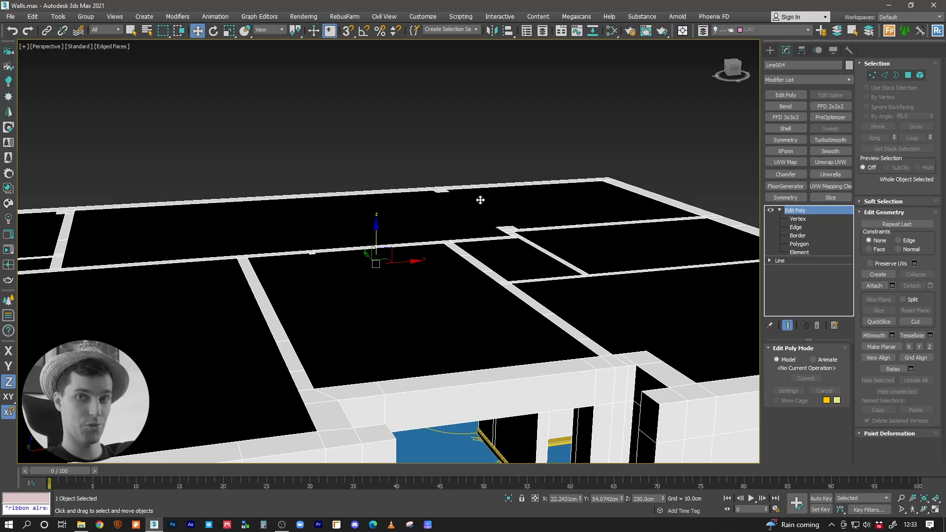
alt+middle_drag(510, 194, 439, 275)
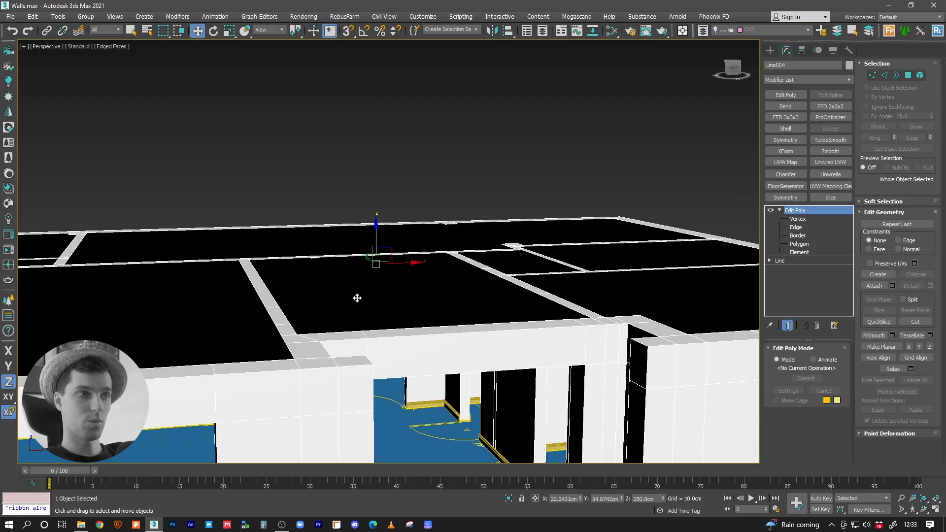
Step: Try thickening the ceiling with a Shell modifier, using a 5 cm outer and then a 5 cm inner amount, and remove it
click(785, 129)
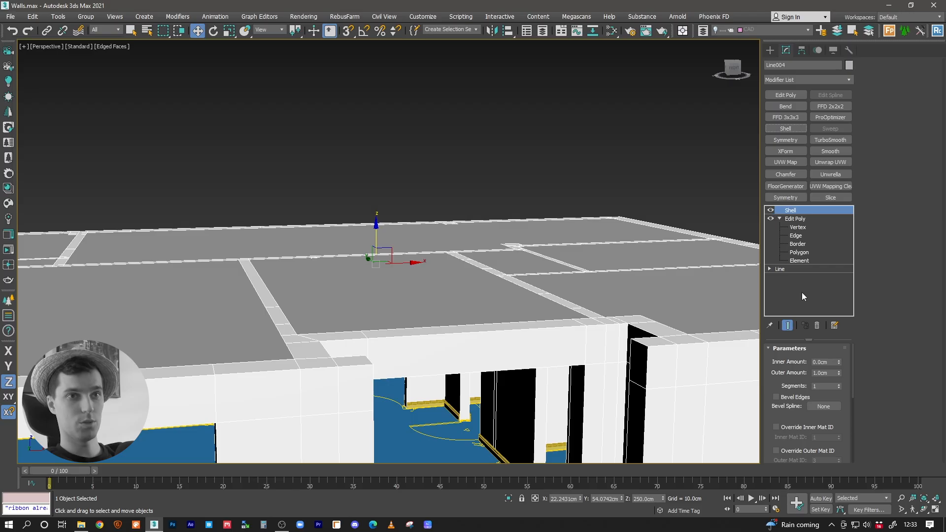
double_click(822, 373)
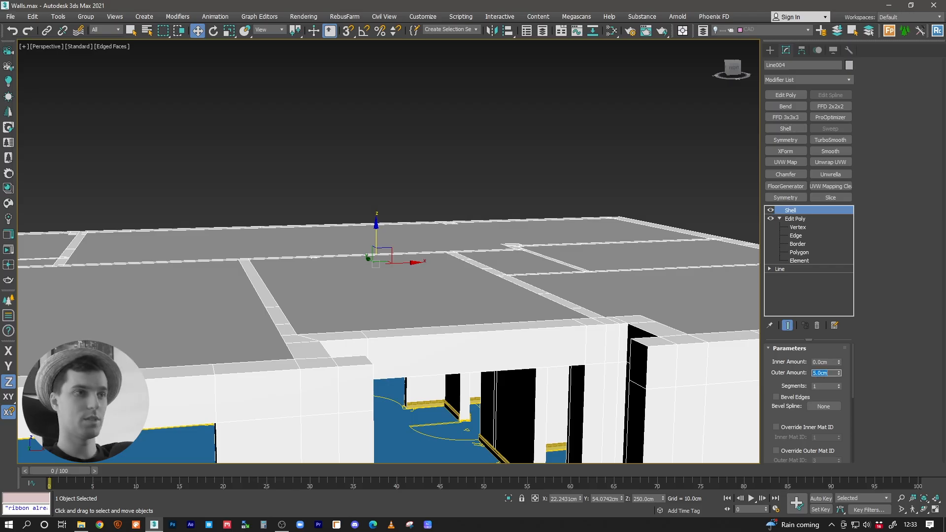
middle_drag(523, 328, 523, 307)
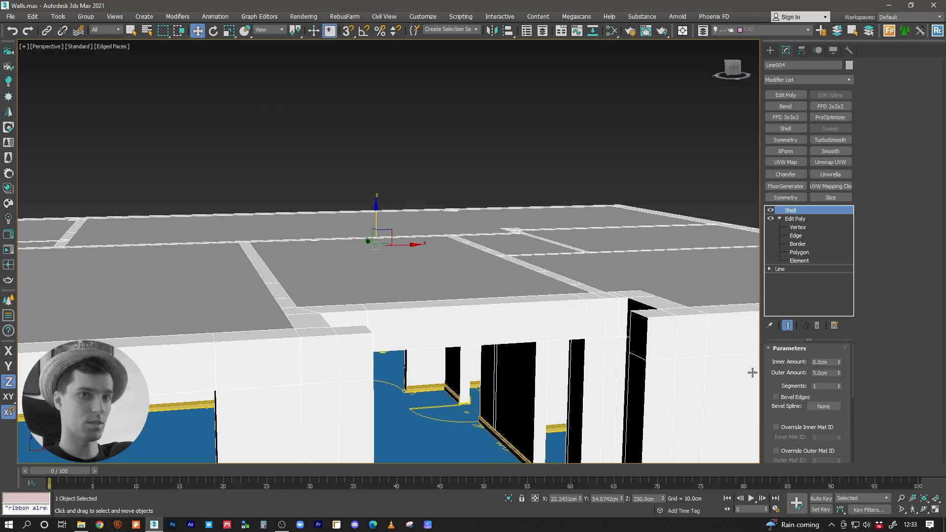
double_click(822, 362)
text(5)
key(Return)
alt+middle_drag(487, 274, 556, 291)
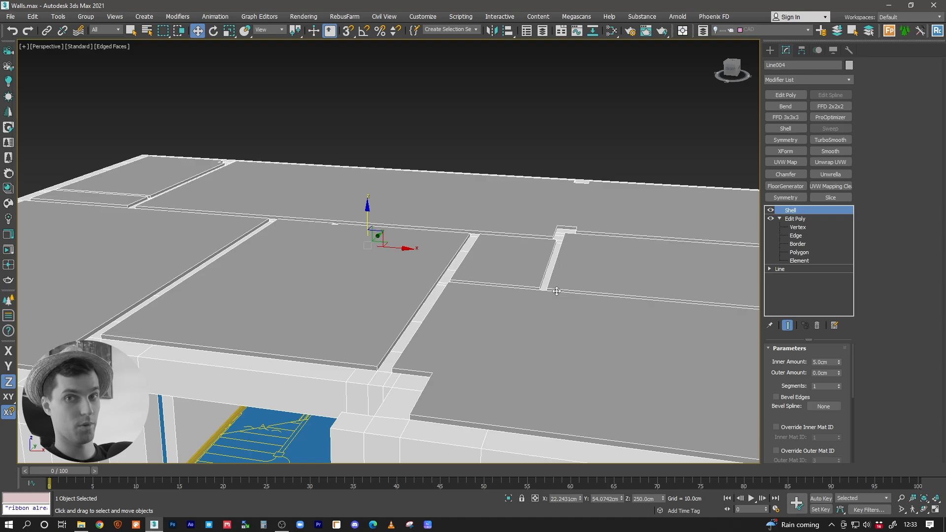
right_click(795, 213)
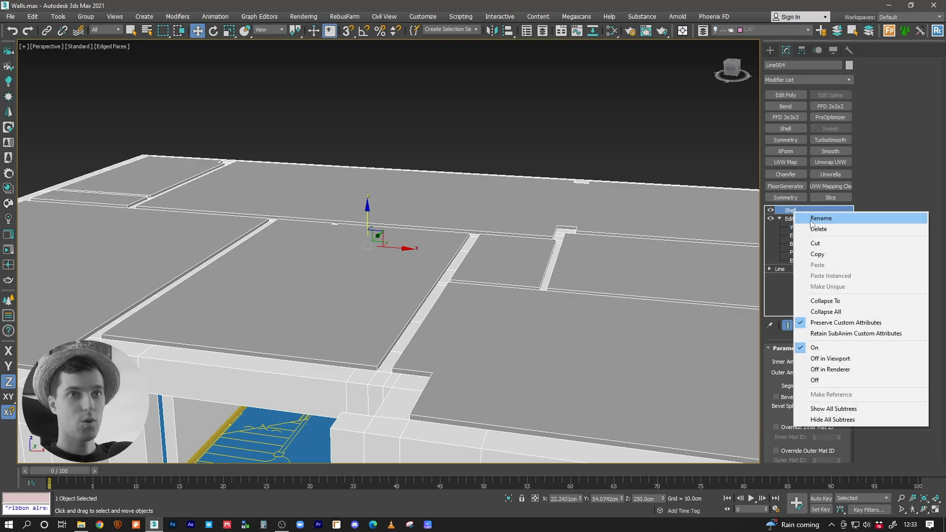
click(820, 229)
Step: Examine the staircase area of the hallway on the plan from the top view and in perspective
alt+middle_drag(446, 296, 448, 265)
middle_drag(369, 235, 398, 278)
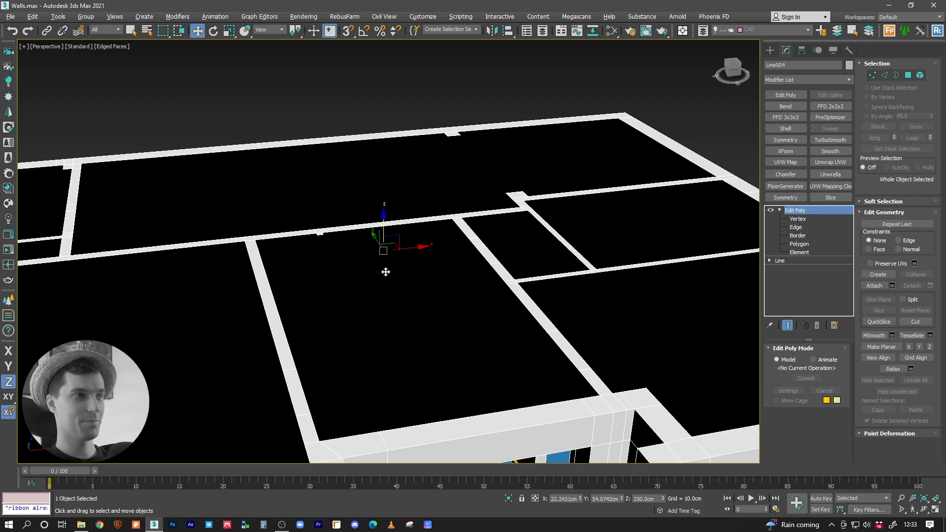
scroll(445, 279, down, 5)
alt+middle_drag(445, 274, 406, 290)
middle_drag(340, 235, 402, 252)
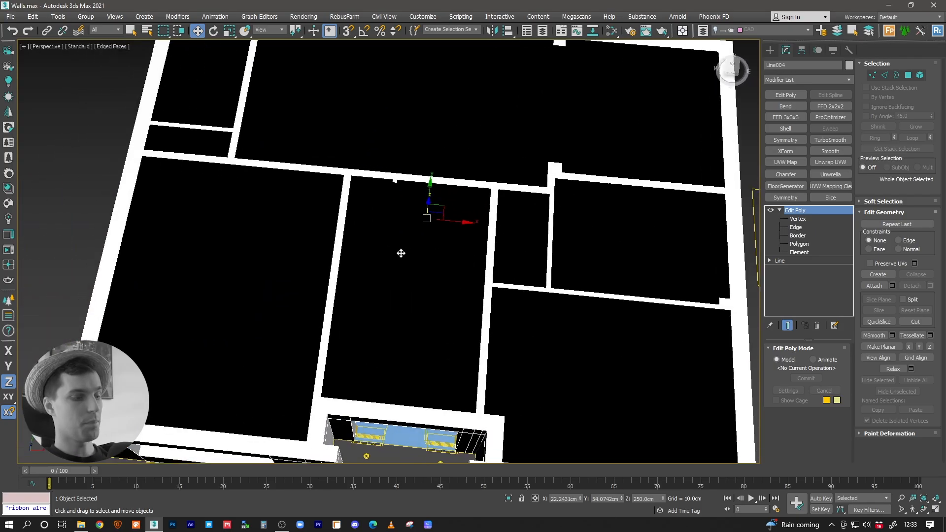
key(t)
key(z)
middle_drag(337, 273, 385, 283)
scroll(386, 283, up, 2)
scroll(385, 285, up, 2)
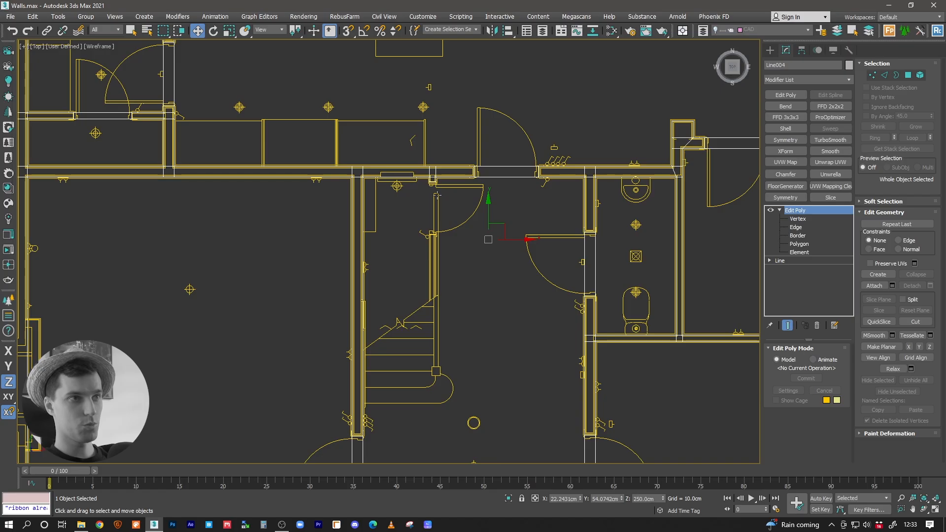
scroll(449, 305, down, 2)
key(p)
alt+middle_drag(449, 303, 365, 308)
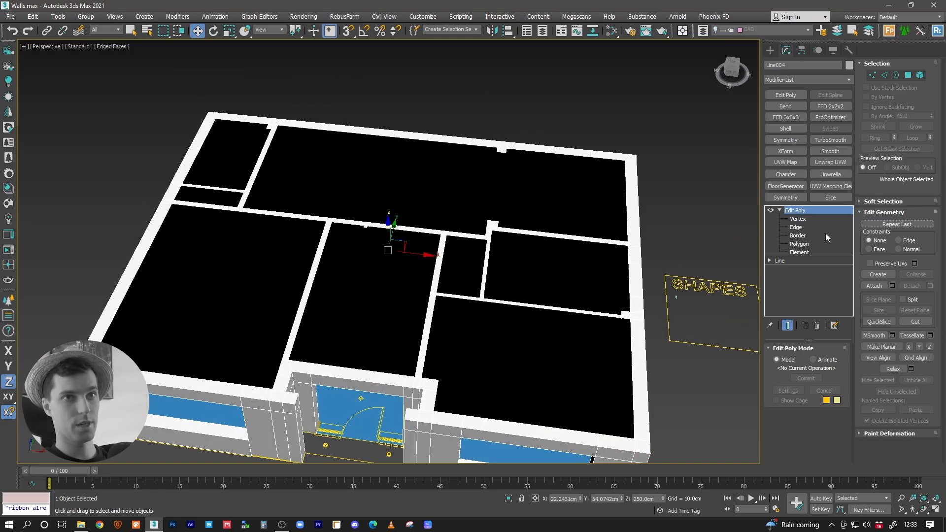
Step: Edit the ceiling line's vertices with the end result shown, moving the hallway outline's corner beside the stairs into the room
click(771, 262)
click(787, 270)
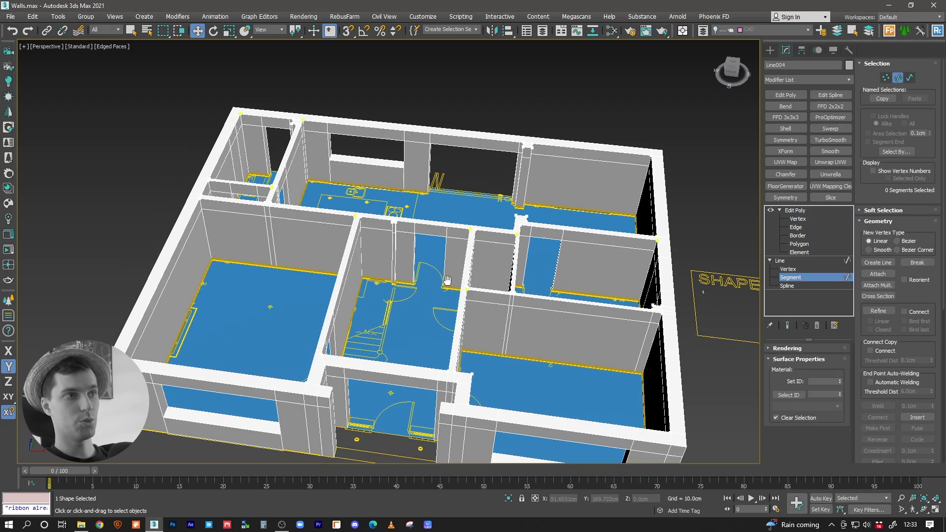
scroll(418, 243, up, 6)
click(300, 173)
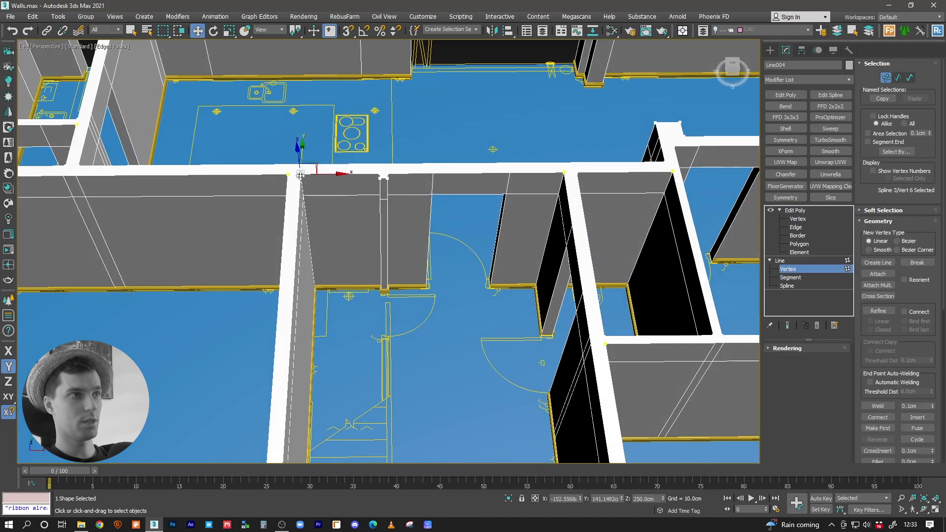
click(787, 326)
drag(318, 165, 338, 306)
scroll(375, 203, up, 3)
Step: Delete the surplus hallway outline vertices at the small wall projection near the stairs
click(384, 156)
middle_drag(393, 182, 407, 182)
key(Delete)
click(401, 172)
key(Delete)
Step: Move the hallway outline's free vertex along the stair railing to the stair foot, at about X -48.7 and Y -151.1 cm
middle_drag(425, 230, 421, 202)
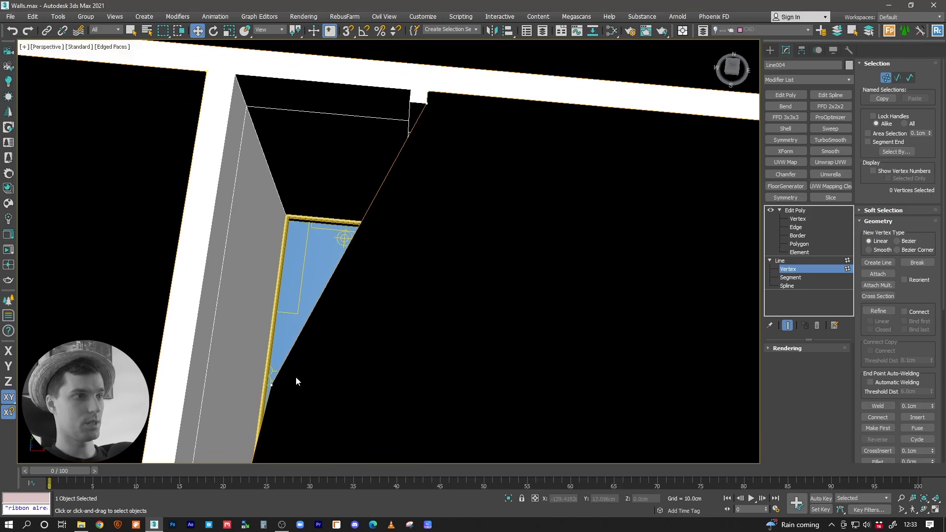
click(273, 386)
key(t)
scroll(355, 268, up, 5)
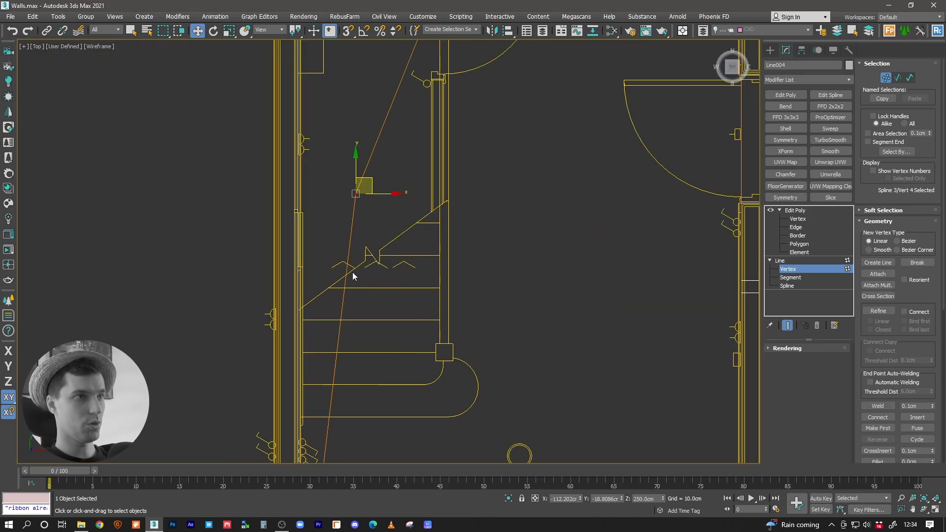
middle_drag(381, 191, 371, 338)
key(F5)
drag(383, 356, 469, 359)
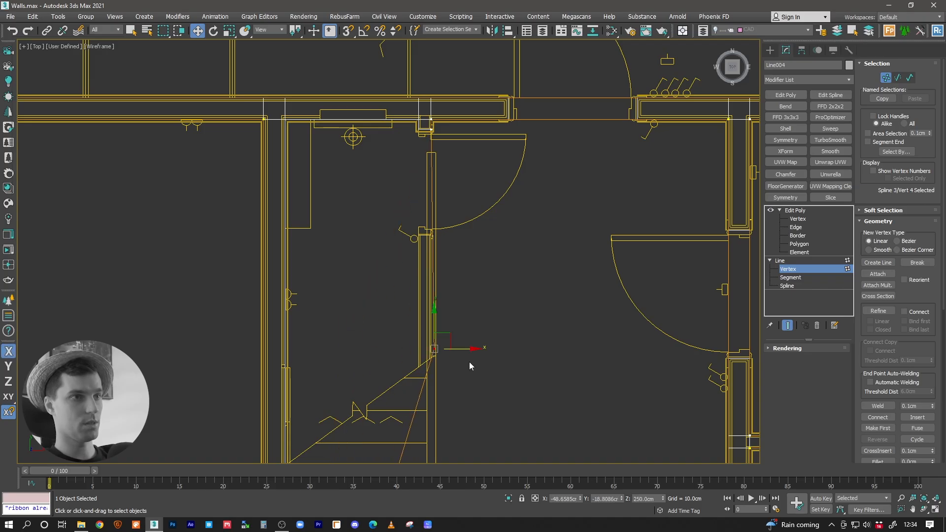
middle_drag(470, 363, 473, 195)
key(F6)
drag(451, 158, 446, 432)
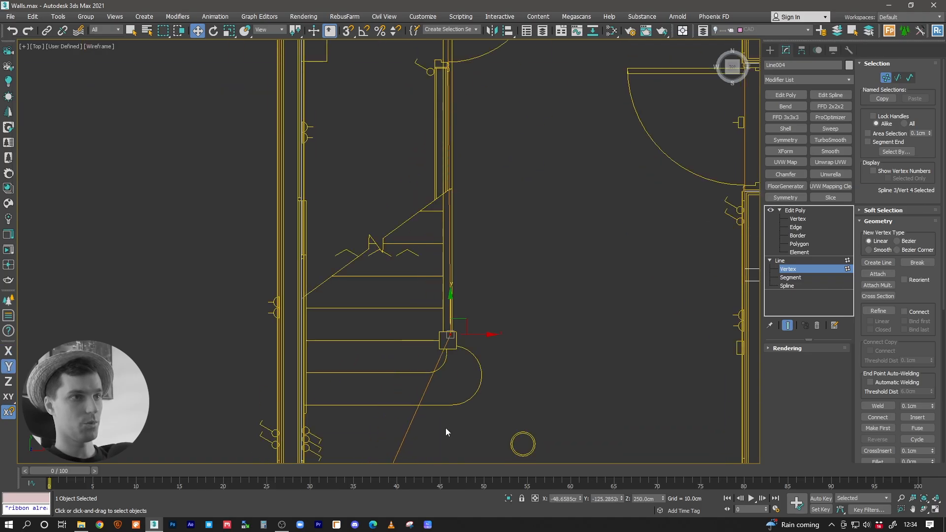
middle_drag(446, 432, 469, 248)
drag(473, 148, 472, 187)
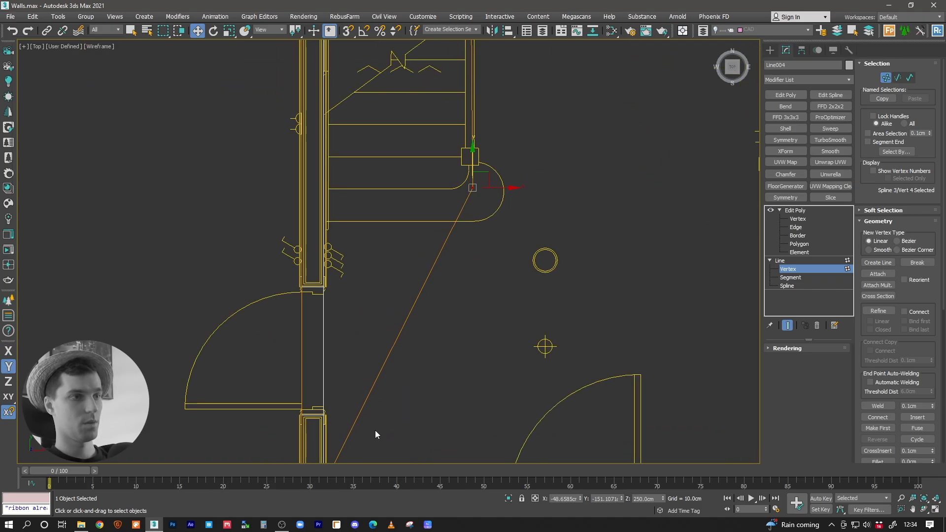
Step: Refine the diagonal segment below the stairs with a new vertex and move it near the stair-side wall, at about X -141.4, Y -149 cm
middle_drag(374, 430, 394, 333)
drag(397, 330, 348, 363)
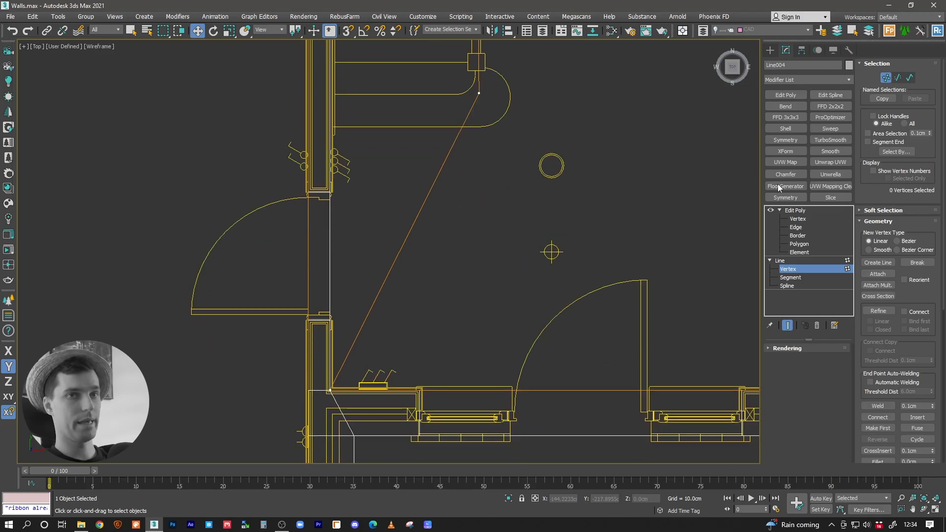
click(878, 310)
middle_drag(420, 240, 415, 291)
click(407, 284)
key(w)
drag(435, 275, 395, 310)
drag(420, 271, 360, 120)
Step: Isolate the ceiling spline and snap the two stair-foot vertices in X to the hallway's lower corner and the upper projection corner
key(alt+q)
scroll(363, 327, up, 2)
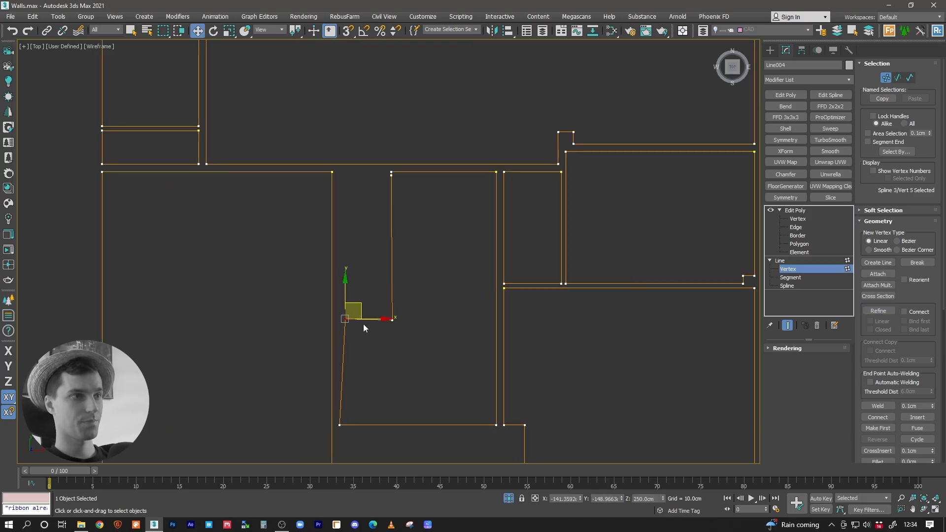
key(s)
drag(365, 319, 340, 425)
drag(405, 315, 391, 178)
scroll(393, 180, up, 3)
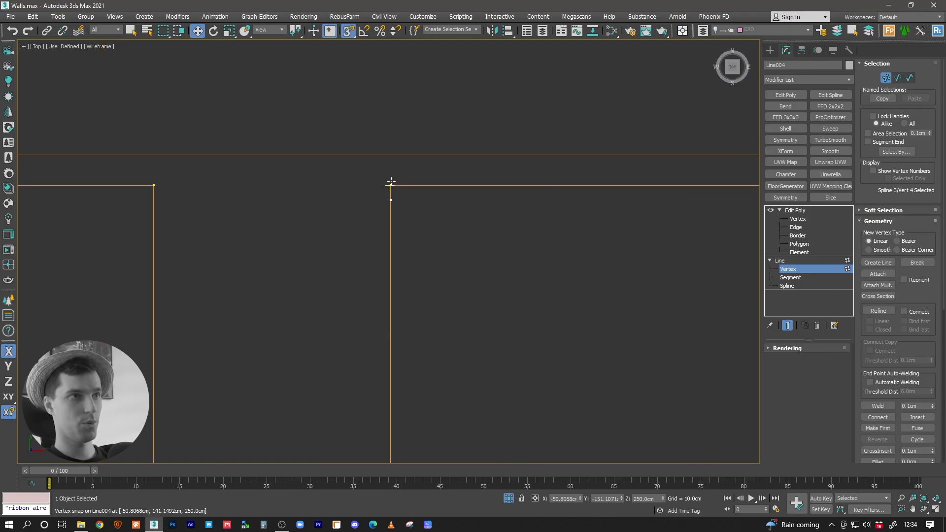
Step: Remove the leftover vertex below the upper projection corner and align the wall-side stair vertex in Y with the opposite one at -151.1 cm
click(368, 220)
scroll(401, 200, down, 3)
middle_drag(420, 339, 431, 274)
click(313, 344)
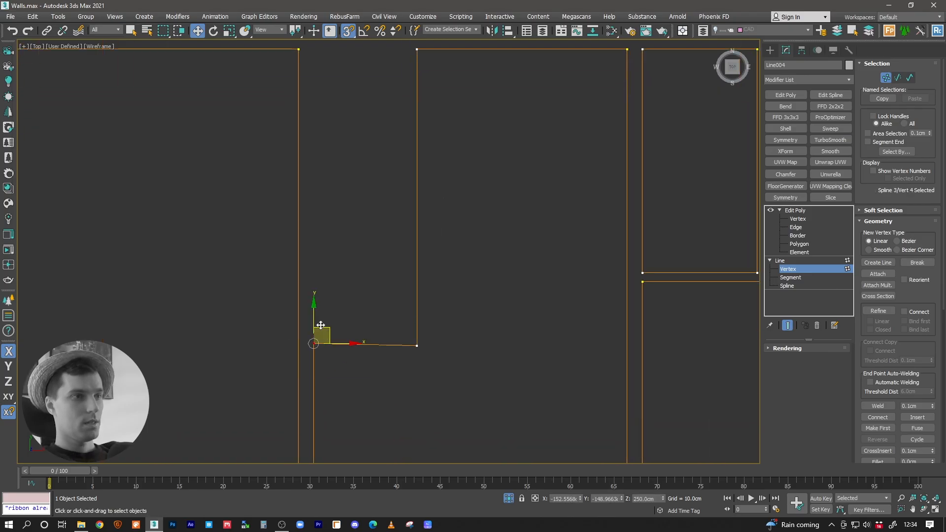
scroll(438, 315, down, 2)
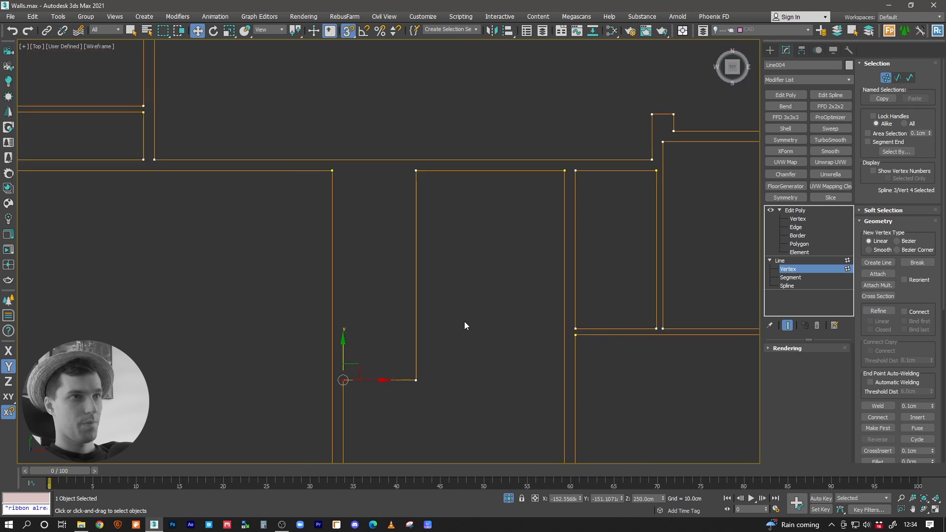
Step: Turn off snapping, end the ceiling's isolation and return it to its Edit Poly level in a shaded perspective view of the house
key(s)
key(alt+q)
middle_drag(481, 154, 466, 390)
scroll(463, 272, down, 3)
middle_drag(458, 124, 454, 197)
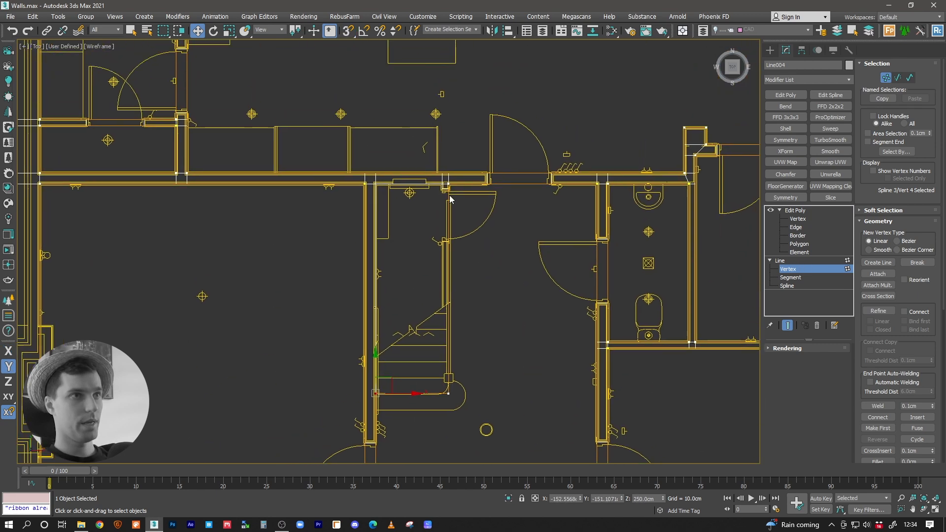
scroll(453, 200, up, 5)
middle_drag(457, 300, 423, 330)
key(F3)
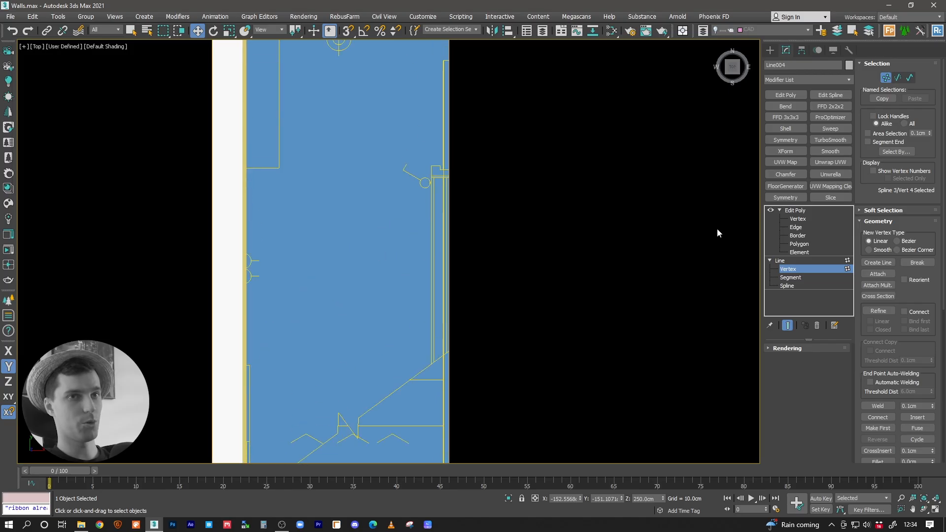
click(791, 261)
click(800, 212)
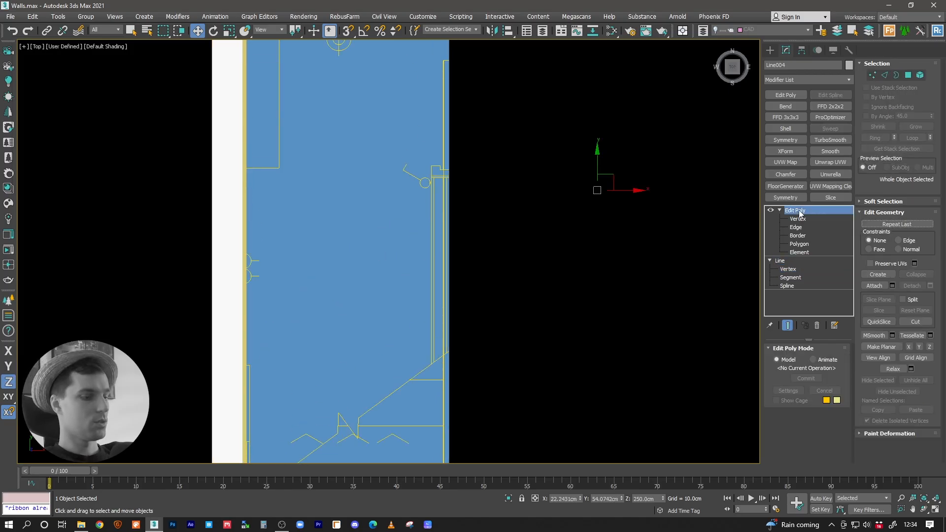
key(p)
alt+middle_drag(503, 255, 539, 197)
middle_drag(460, 397, 475, 343)
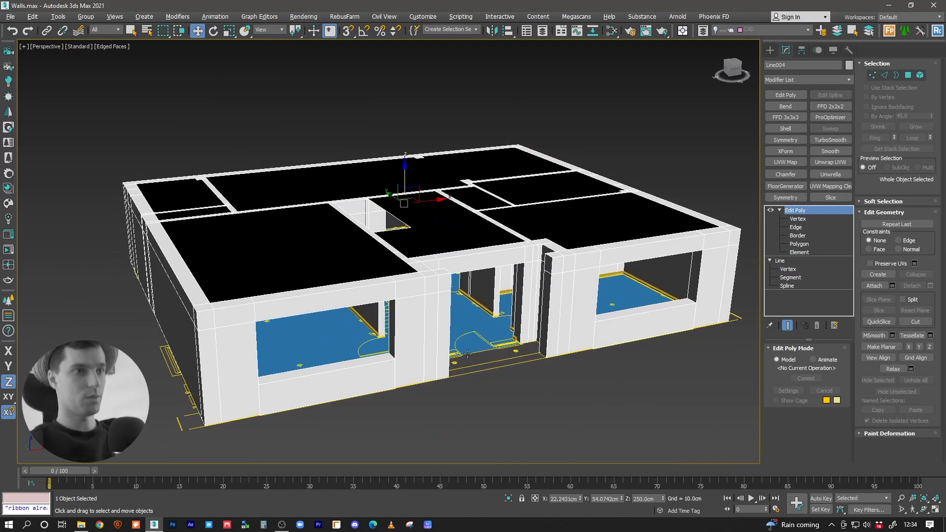
Step: Examine the floor and skirting boards around the hallway, and the ceiling with its opening above the staircase
scroll(475, 342, up, 4)
click(458, 284)
alt+middle_drag(465, 277, 444, 291)
scroll(478, 267, up, 4)
key(F4)
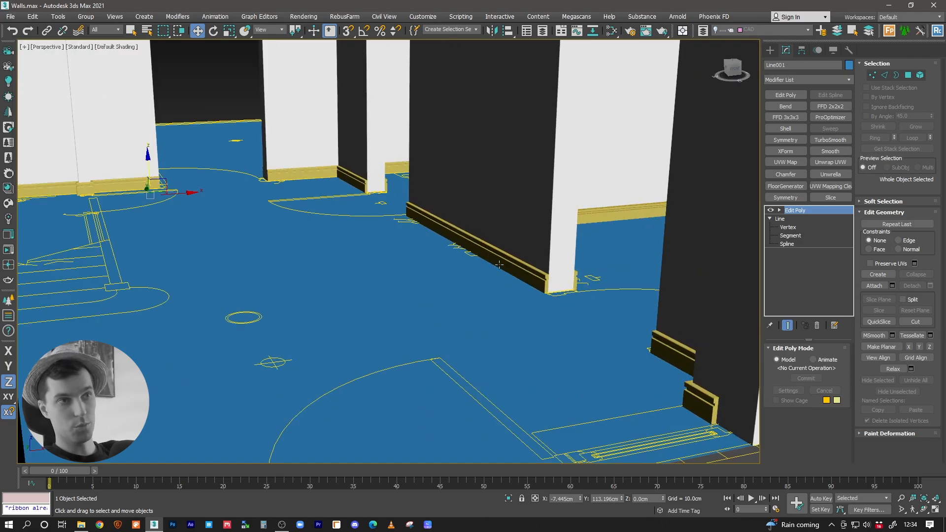
middle_drag(501, 263, 523, 269)
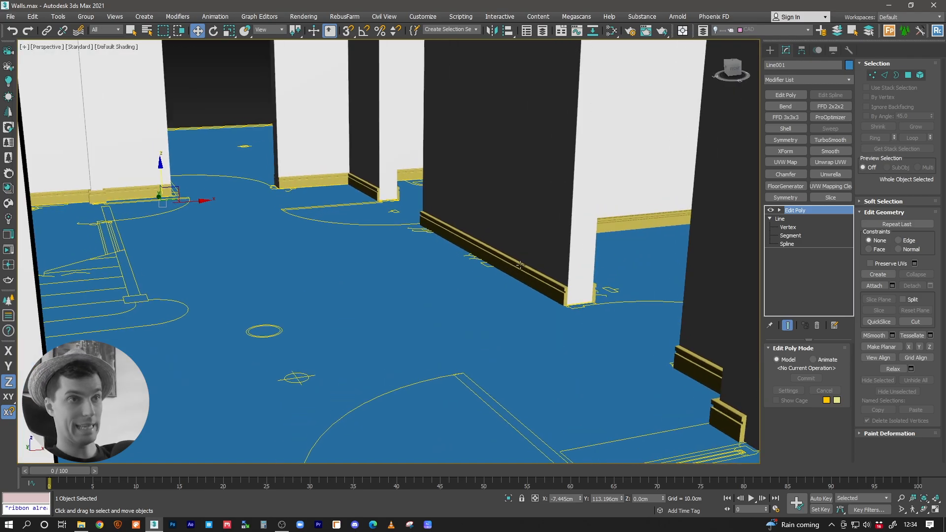
middle_drag(417, 225, 368, 229)
scroll(326, 198, up, 5)
scroll(443, 230, down, 5)
scroll(369, 179, up, 1)
middle_drag(367, 177, 418, 202)
scroll(387, 205, down, 4)
scroll(422, 202, up, 1)
click(423, 202)
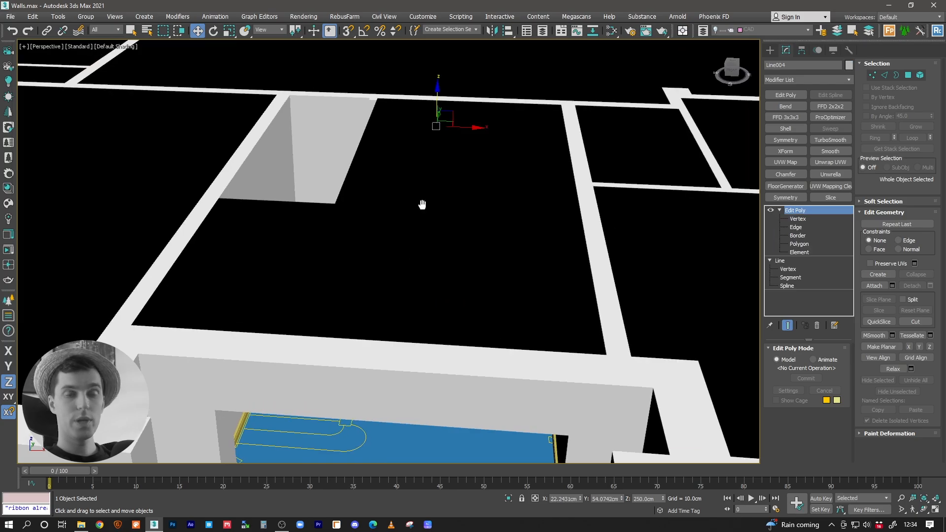
scroll(423, 202, down, 2)
alt+middle_drag(408, 256, 464, 286)
scroll(412, 266, down, 3)
middle_drag(464, 286, 377, 300)
Step: Isolate the floor object and frame the doorway between the hallway and the large front room, keeping the Edit Poly level active
click(375, 303)
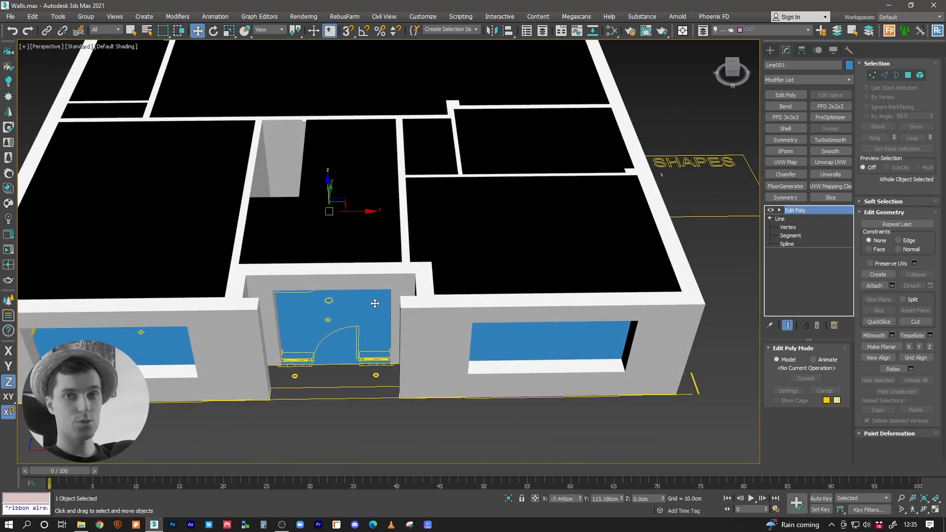
alt+middle_drag(375, 304, 389, 276)
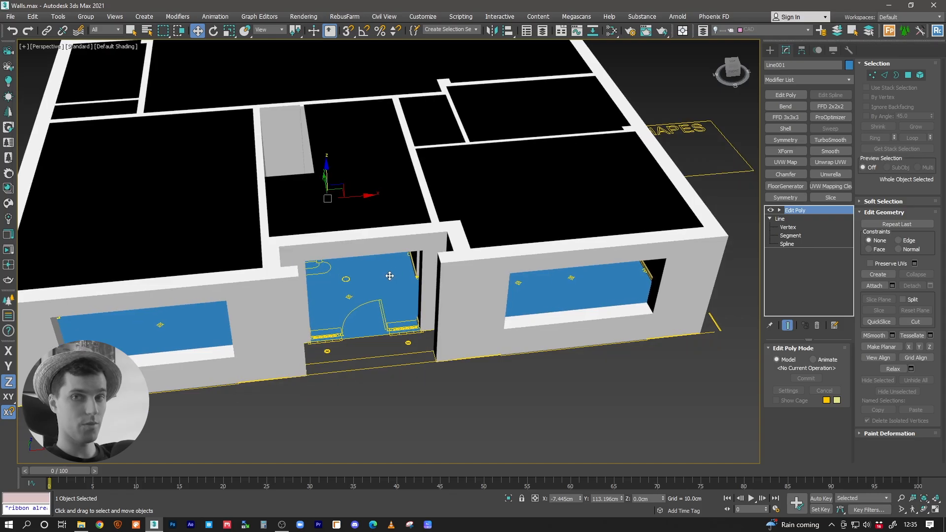
key(alt+q)
scroll(387, 283, up, 8)
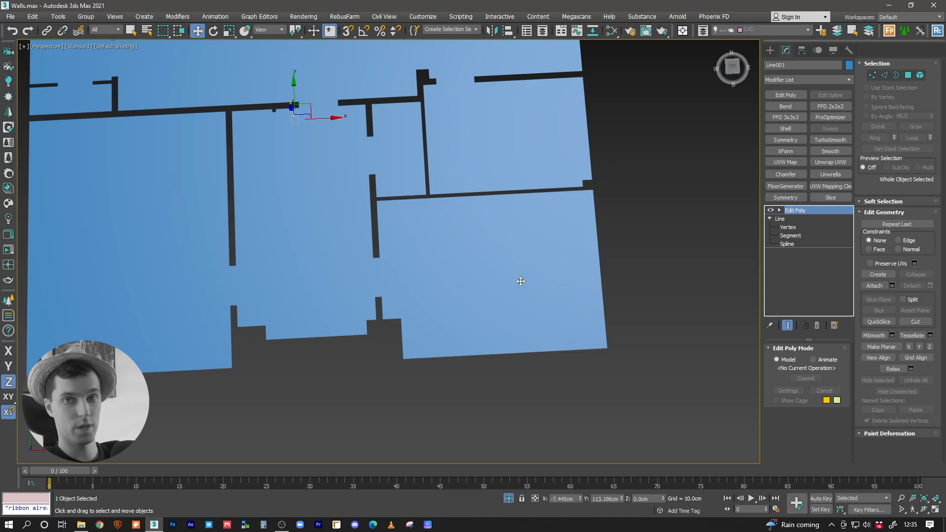
scroll(408, 291, up, 3)
middle_drag(439, 274, 474, 299)
scroll(418, 300, up, 3)
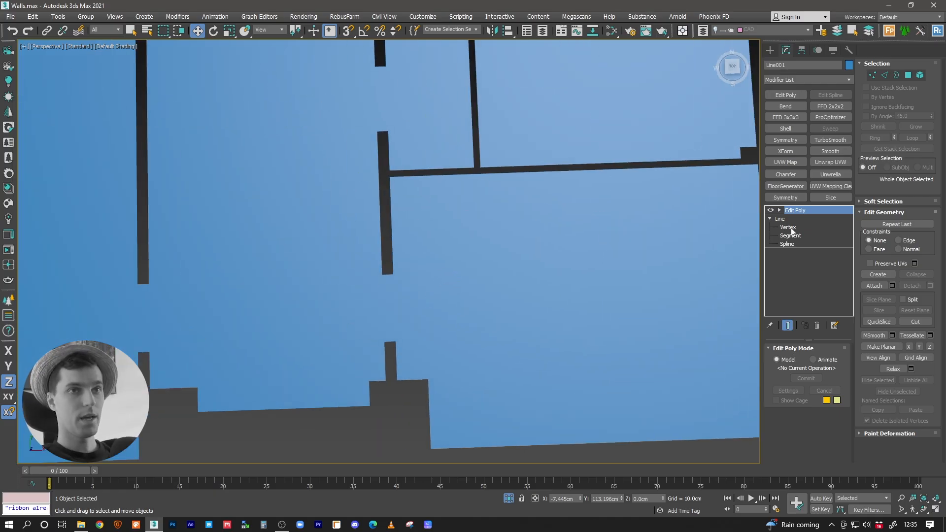
click(790, 236)
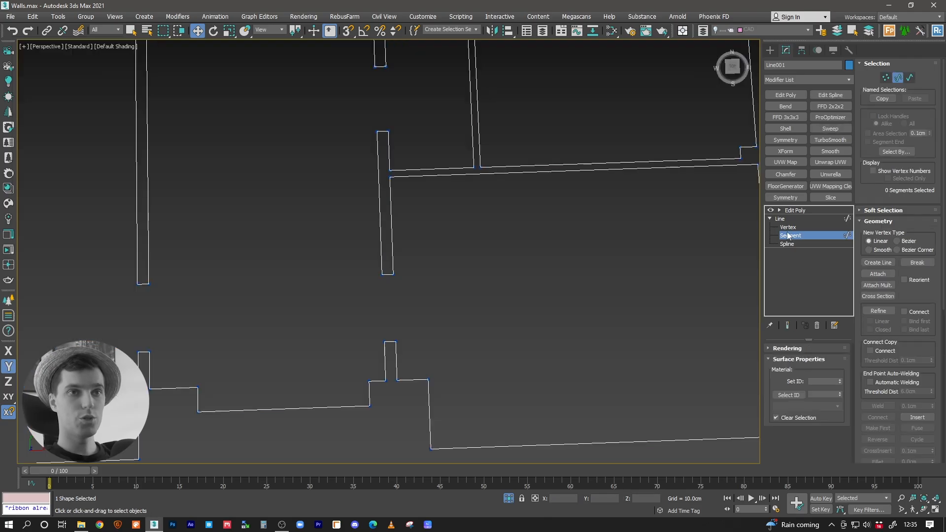
click(783, 219)
click(794, 210)
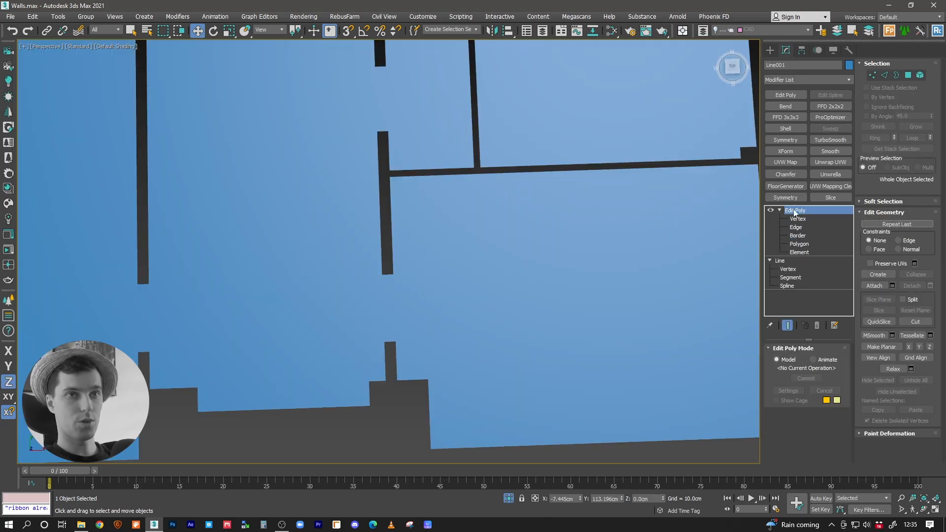
middle_drag(480, 349, 494, 345)
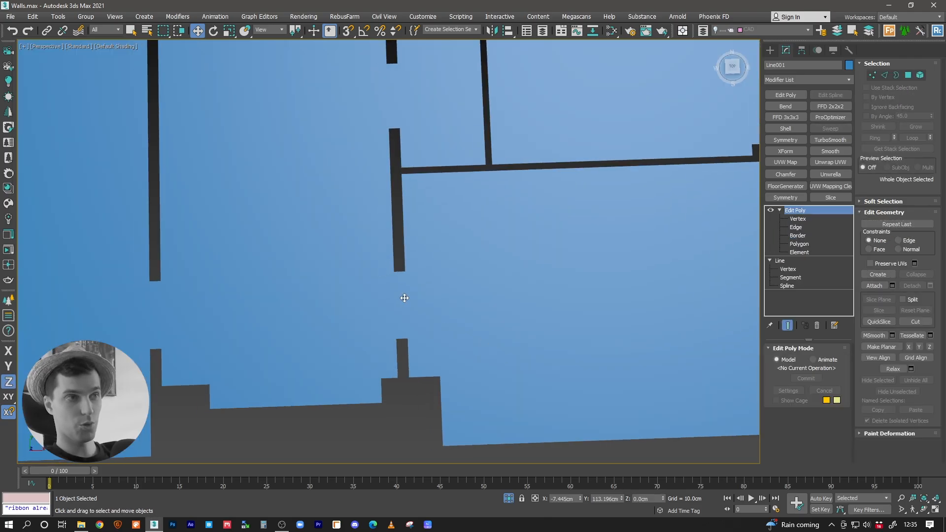
Step: Try splitting the floor at the front room's doorway by connecting its two jamb edges, and select the separated room polygon
click(795, 227)
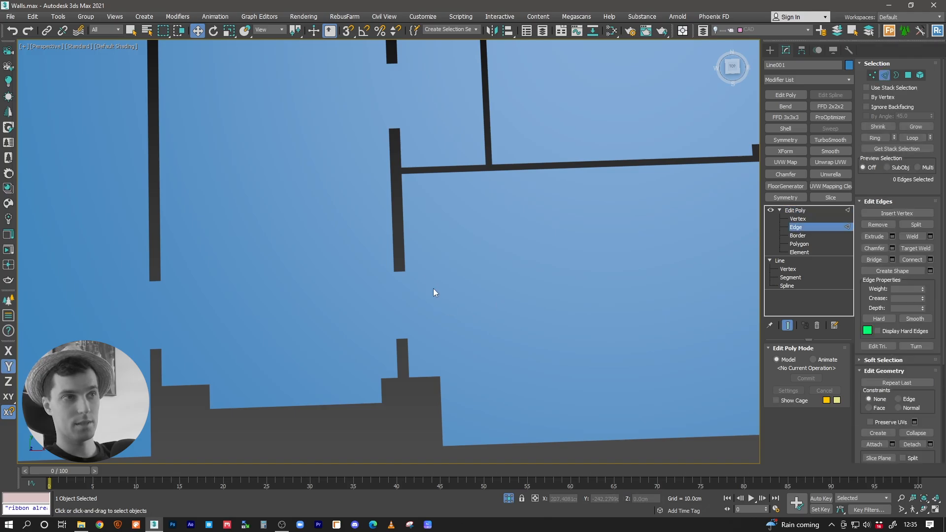
click(400, 270)
ctrl+click(402, 339)
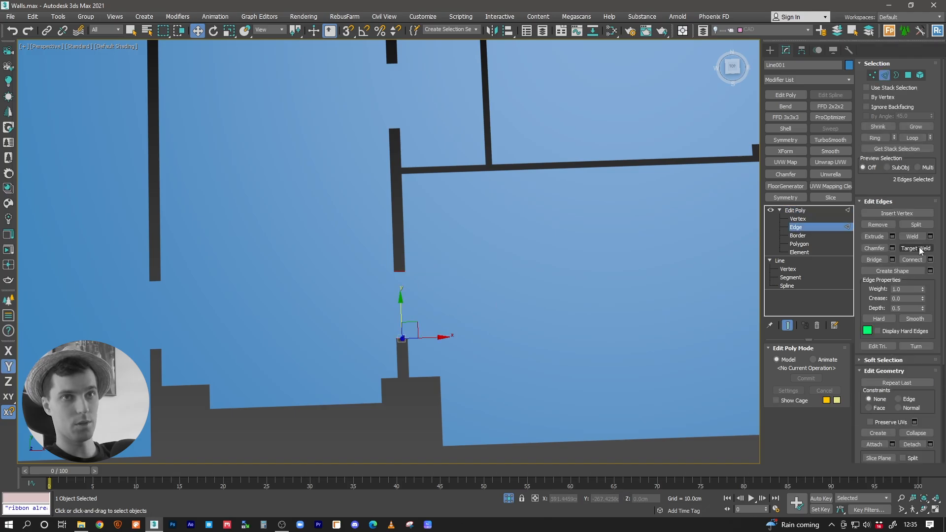
click(911, 260)
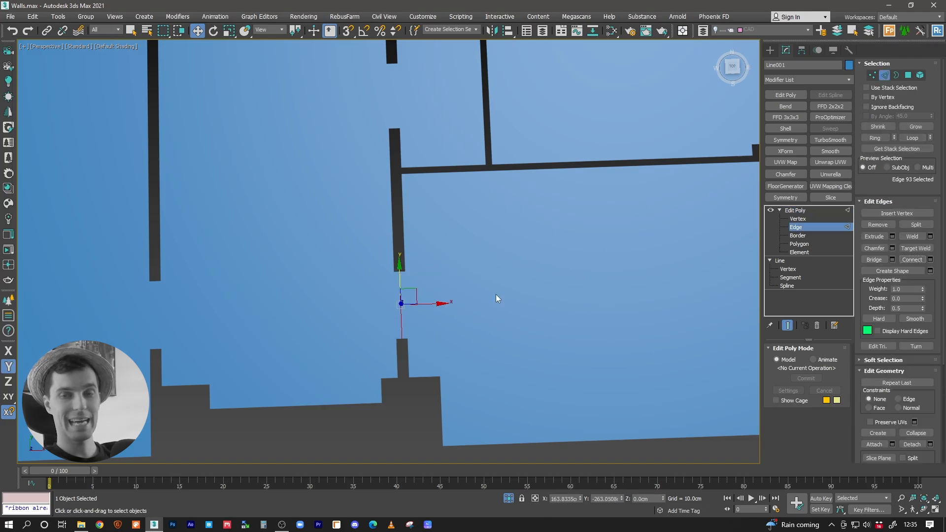
click(799, 244)
click(572, 285)
mouse_move(572, 285)
alt+middle_down()
mouse_move(589, 275)
mouse_move(576, 273)
alt+middle_up()
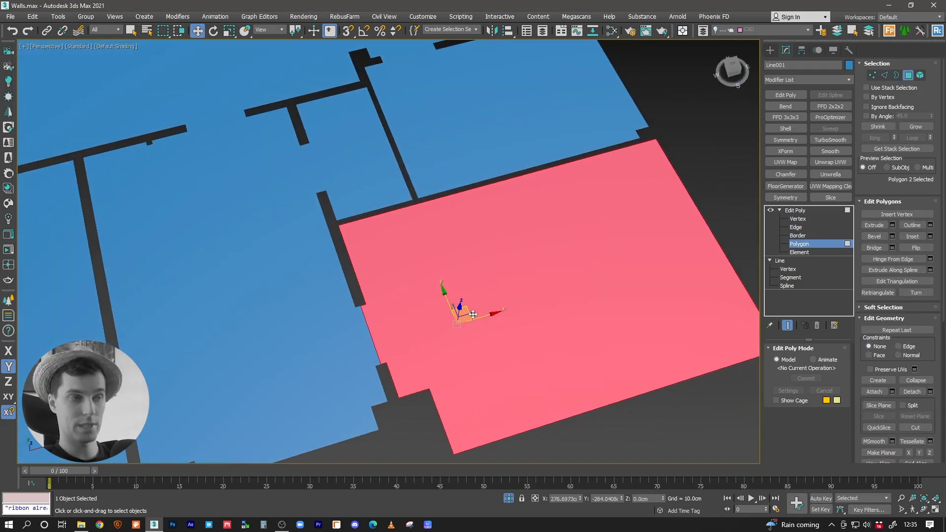
Step: Show edged faces on the floor and undo the edge connected across the front room's doorway
click(792, 210)
alt+middle_drag(404, 321, 424, 291)
key(F4)
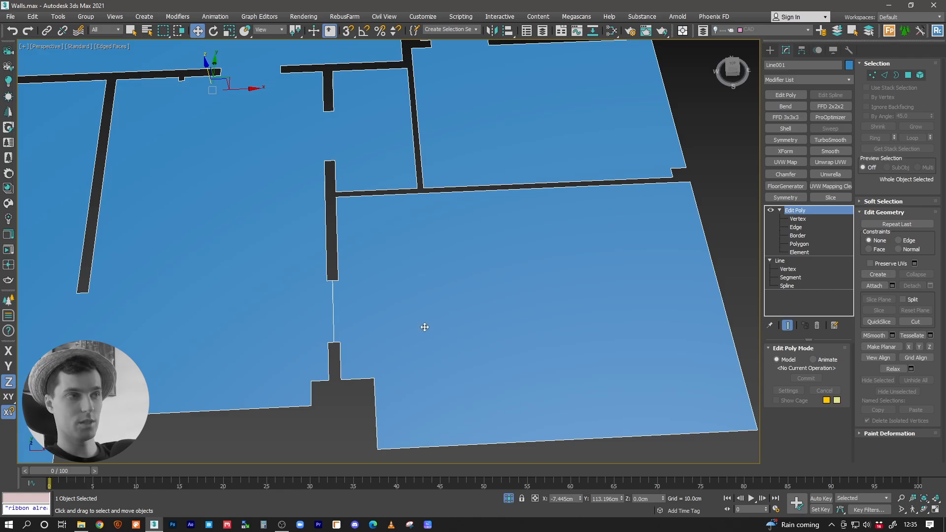
middle_drag(425, 327, 490, 305)
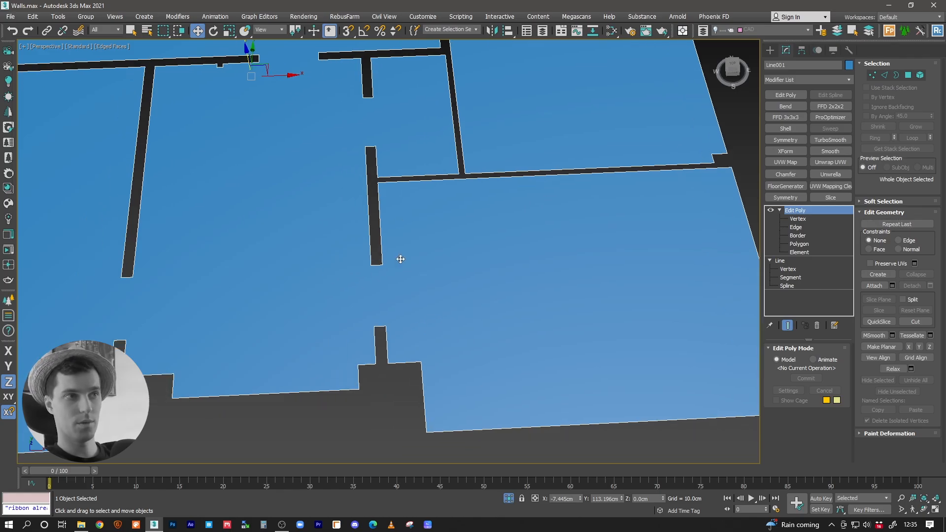
scroll(379, 220, down, 3)
alt+middle_drag(437, 220, 357, 302)
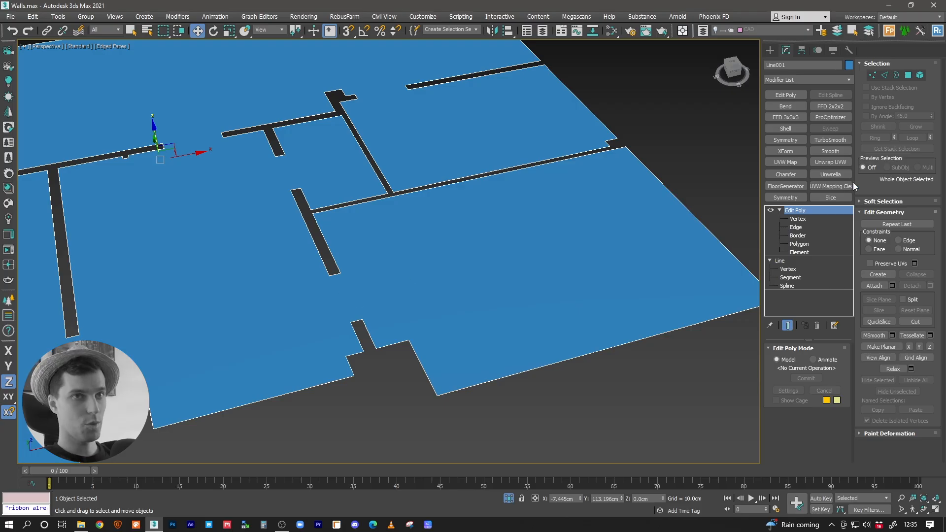
alt+middle_drag(566, 211, 374, 295)
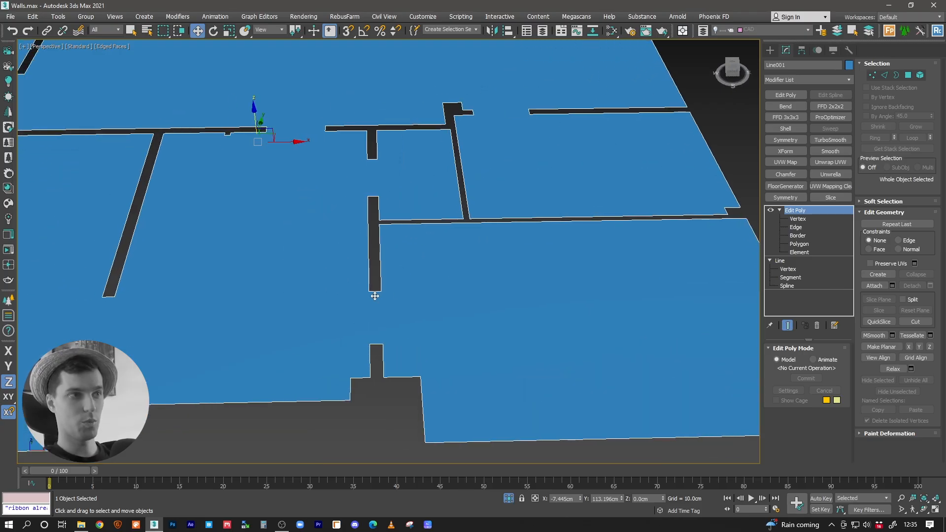
Step: Refine the floor line with two new vertices on each of the two jamb ends of the front room's doorway
click(788, 269)
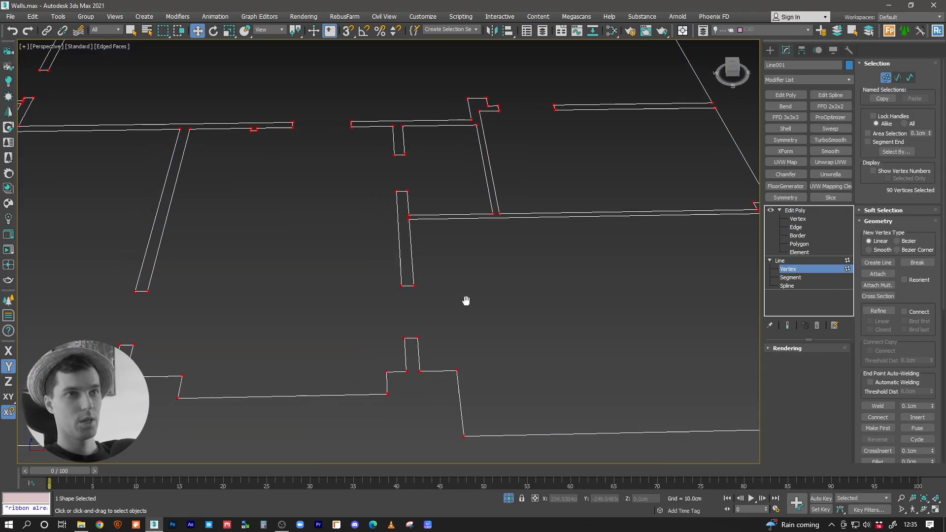
click(878, 311)
middle_drag(495, 351, 345, 261)
scroll(407, 253, up, 3)
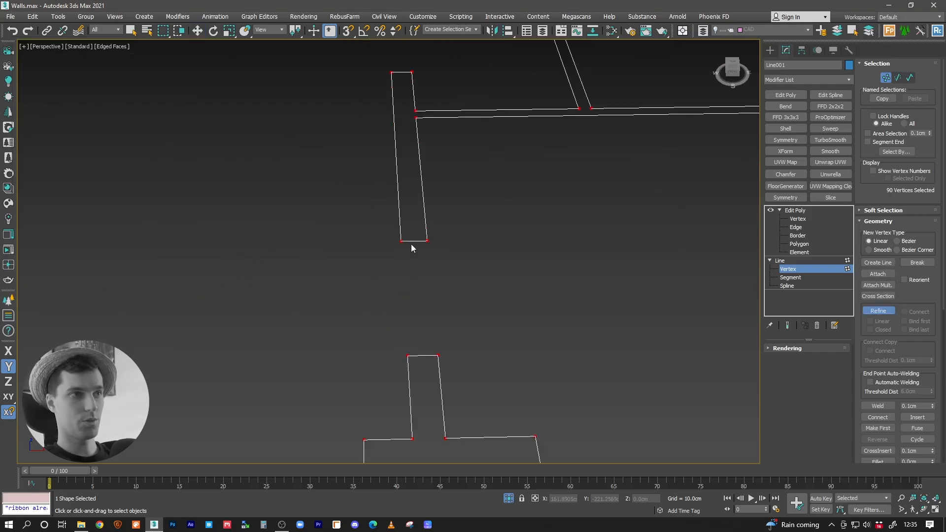
click(410, 241)
click(420, 241)
click(418, 355)
click(428, 355)
Step: Delete the middle segment between the new vertices on both jamb ends of the doorway
key(w)
scroll(428, 354, up, 2)
key(2)
click(423, 357)
middle_drag(417, 204, 427, 245)
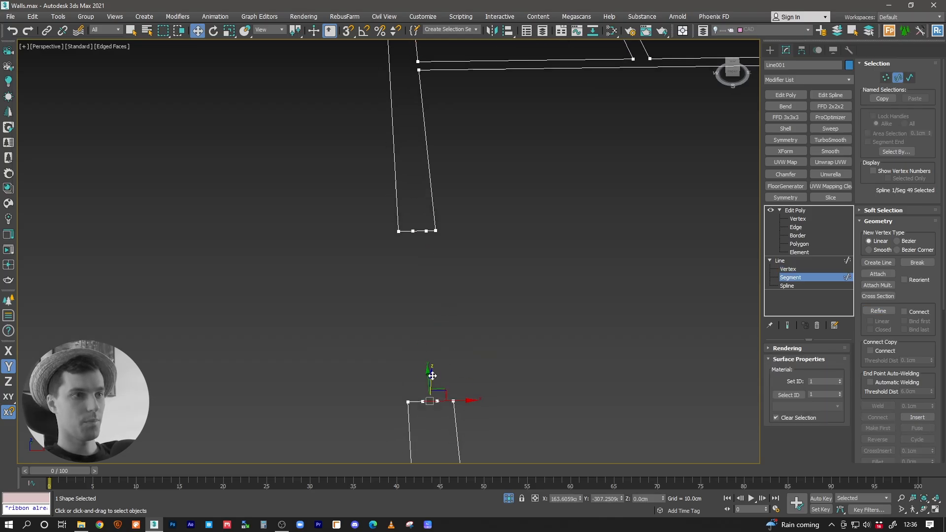
ctrl+click(422, 231)
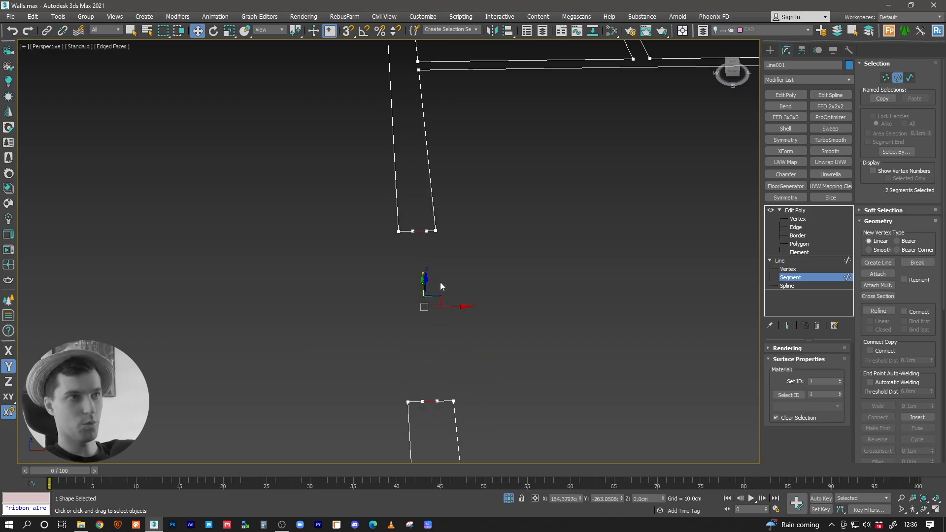
key(Delete)
Step: Refine the upper jamb's hallway-side stub with one more vertex next to its free end
middle_drag(439, 281, 430, 162)
key(1)
click(408, 121)
alt+middle_drag(427, 121, 427, 144)
drag(417, 114, 432, 240)
click(878, 311)
click(401, 169)
Step: Move the upper jamb's hallway-side free vertex across the doorway and snap it to the matching vertex on the lower jamb
key(w)
alt+middle_drag(442, 169, 439, 184)
click(404, 159)
drag(417, 152, 435, 331)
key(s)
click(415, 251)
click(408, 332)
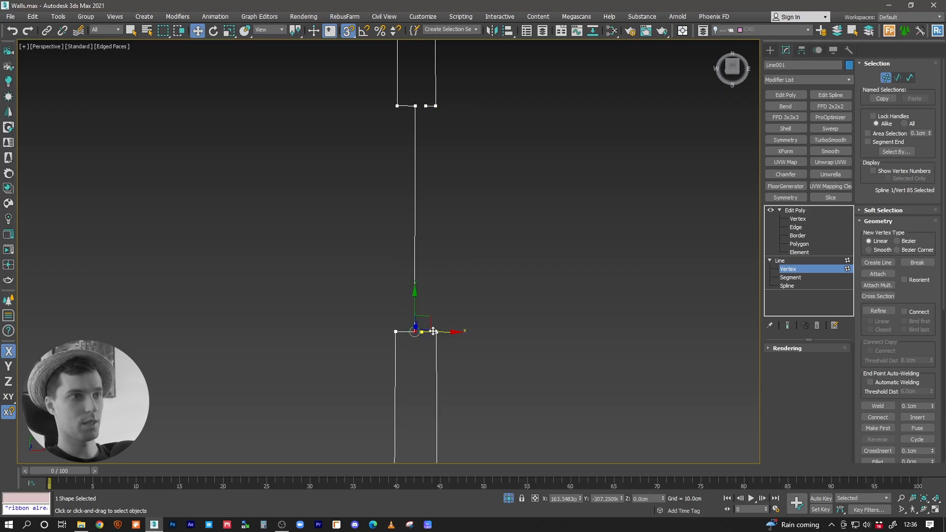
Step: Refine the lower jamb's room-side stub with an extra vertex and start moving its free end
click(885, 311)
scroll(420, 334, up, 5)
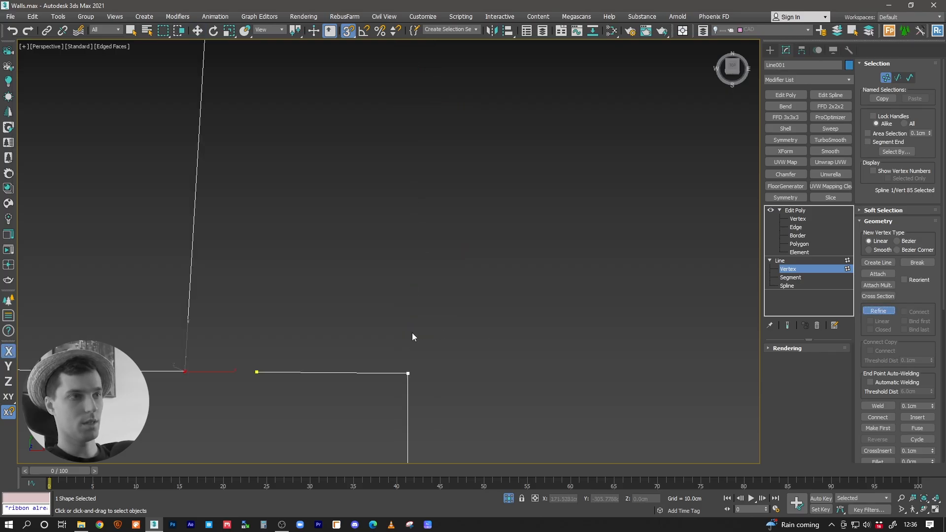
scroll(383, 355, down, 4)
right_click(391, 341)
click(355, 355)
mouse_move(364, 347)
mouse_down()
mouse_move(384, 308)
mouse_move(384, 212)
mouse_move(380, 355)
mouse_up()
Step: Snap the lower jamb's room-side free vertex to the upper jamb's matching vertex, forming the doorway's second boundary line
key(s)
scroll(381, 350, down, 5)
middle_drag(387, 318, 399, 289)
scroll(402, 296, up, 5)
click(391, 57)
drag(420, 56, 397, 56)
click(394, 404)
scroll(410, 98, down, 3)
middle_drag(427, 151, 440, 197)
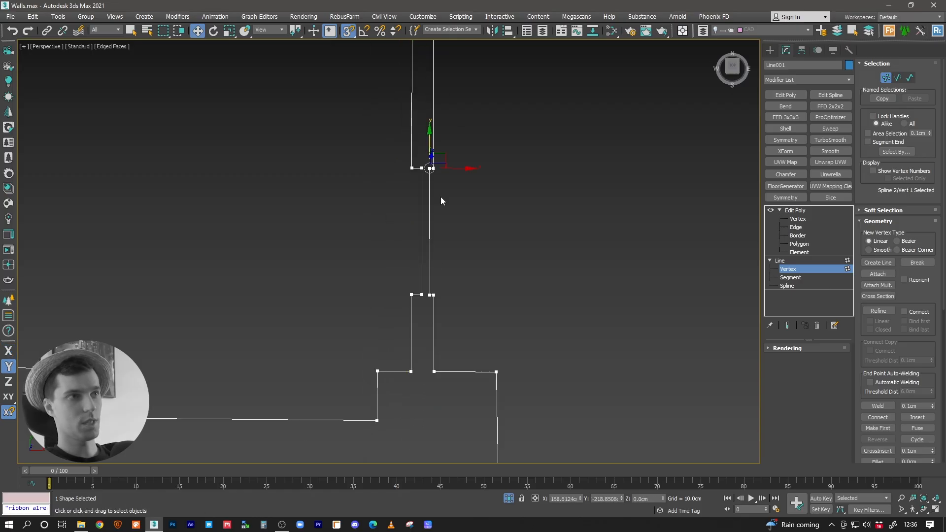
Step: Weld the overlapping vertices around the doorway with a 1.1 cm threshold
scroll(443, 197, down, 3)
key(1)
key(1)
drag(378, 140, 569, 320)
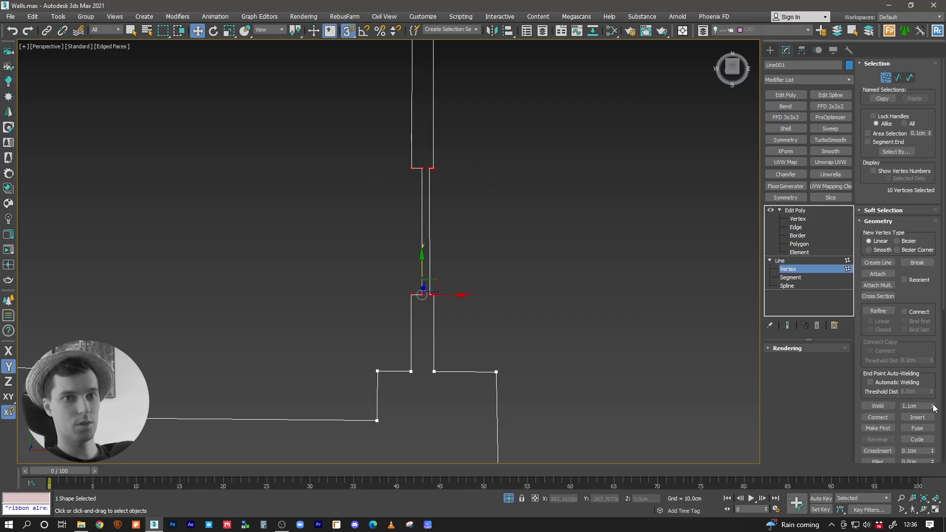
click(878, 406)
middle_drag(474, 251, 488, 272)
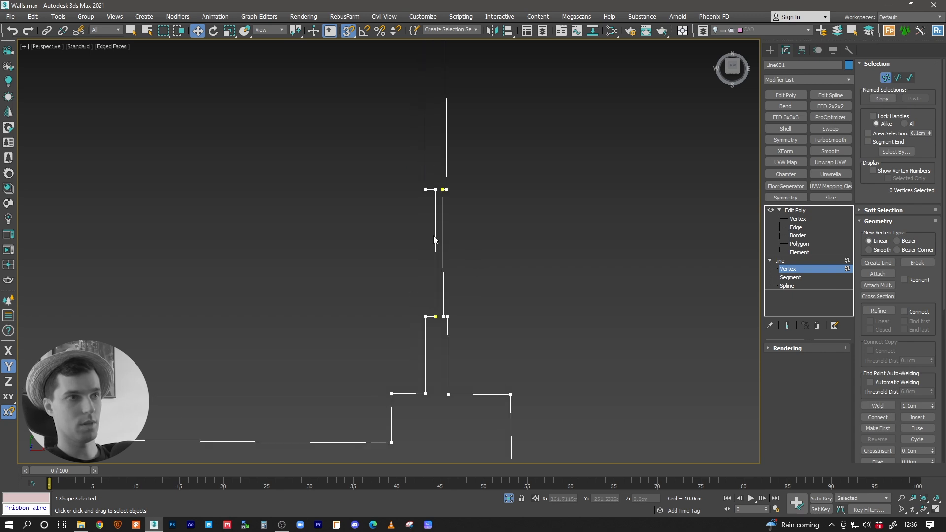
Step: Move the front room's doorway segment in X onto the hallway's doorway line to close the gap between the two outlines
key(2)
click(443, 244)
drag(462, 252, 436, 316)
Step: Detach the closed spline of the front room from the floor line as Shape001
click(788, 285)
click(540, 391)
middle_drag(540, 391, 408, 298)
scroll(408, 299, down, 5)
scroll(882, 365, down, 5)
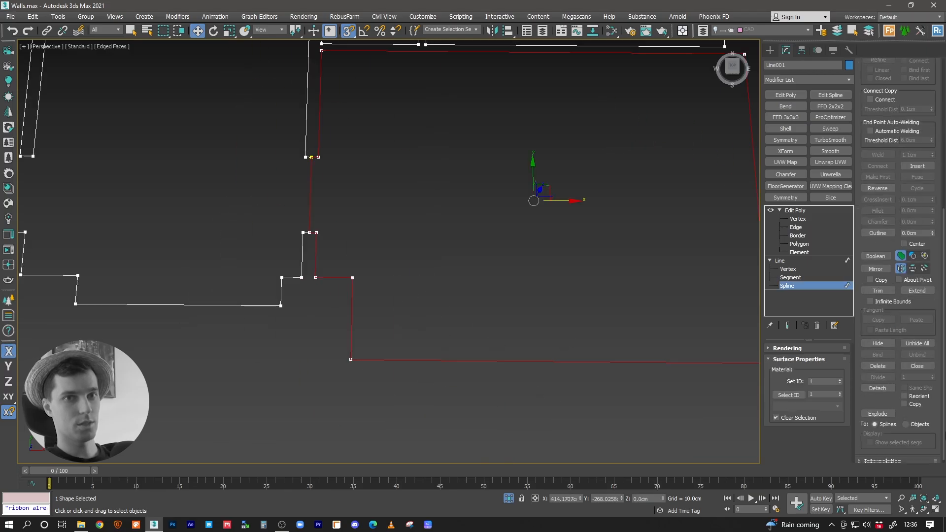
click(877, 385)
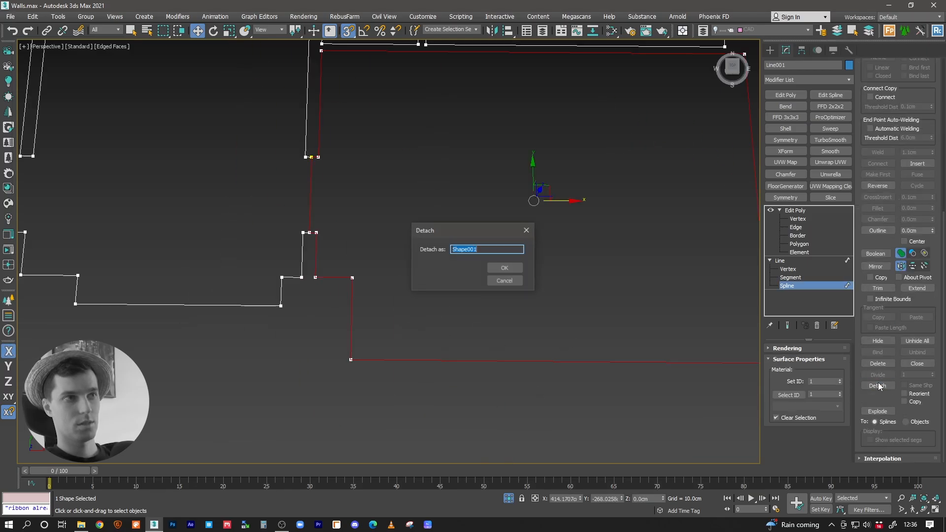
click(503, 267)
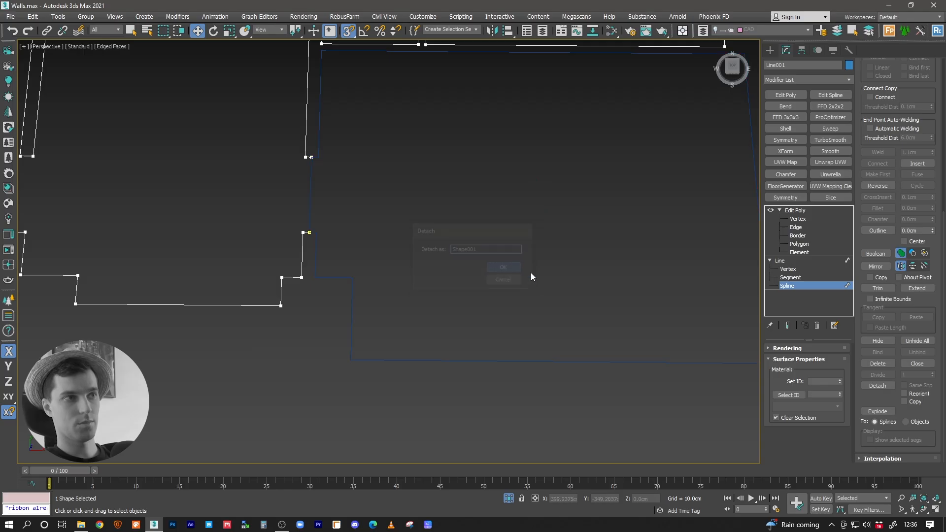
Step: Return the floor to its Edit Poly level and select the detached front room shape
click(789, 259)
click(799, 211)
middle_drag(314, 251, 346, 307)
click(384, 356)
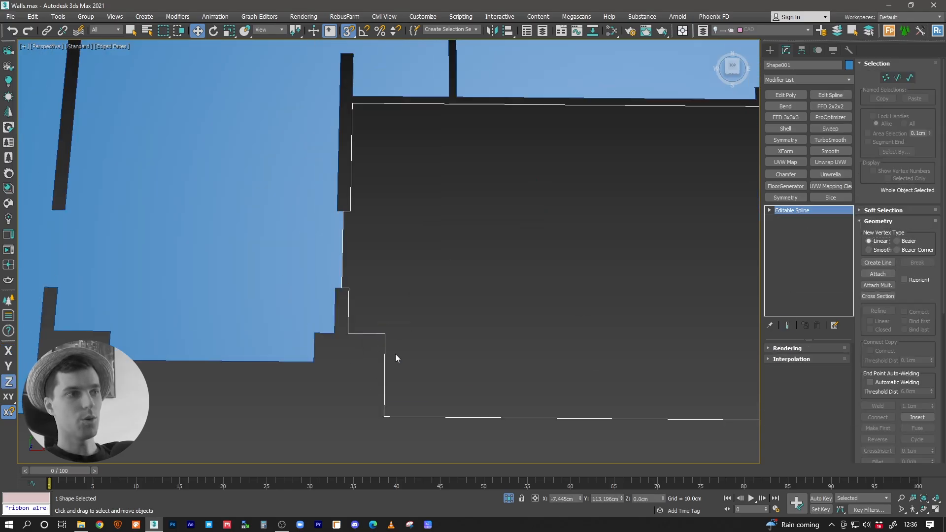
Step: Copy the floor's Edit Poly modifier onto the detached front room shape to turn its outline into a surface
click(243, 211)
drag(791, 212, 384, 398)
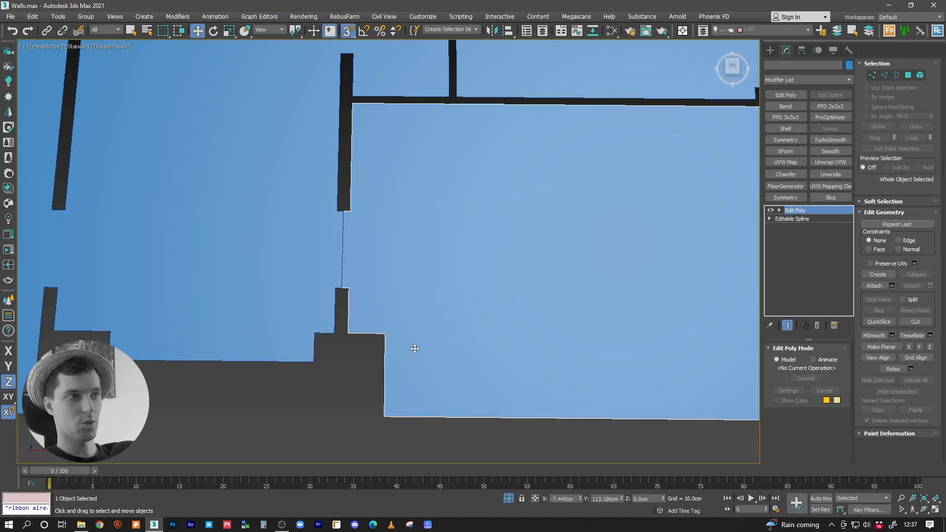
alt+middle_drag(401, 354, 279, 323)
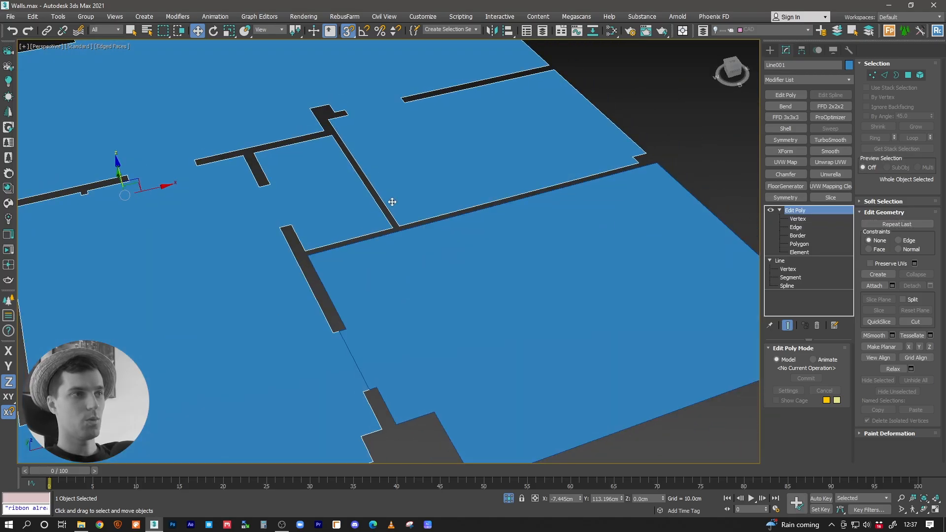
Step: Change the front room floor's object colour to pale yellow
click(849, 65)
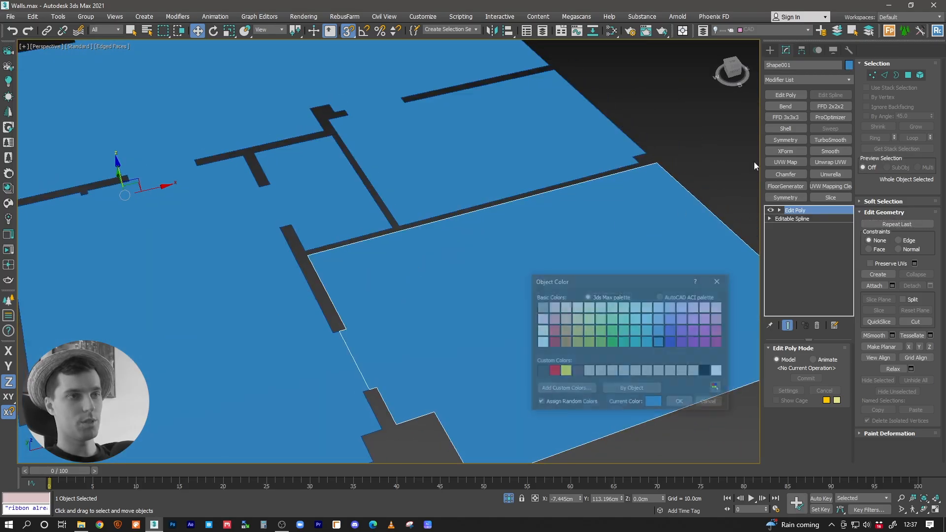
click(577, 319)
click(681, 403)
alt+middle_drag(439, 280, 510, 167)
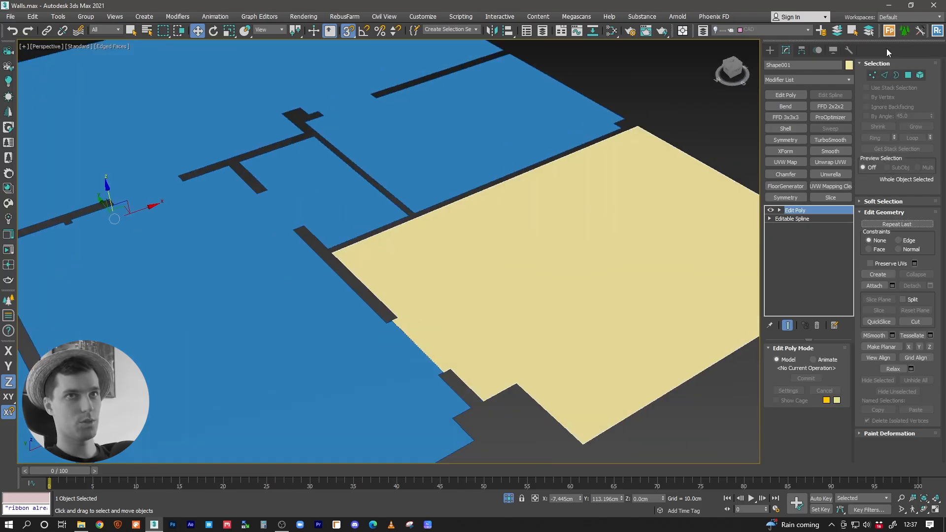
Step: Centre the front room floor's pivot to the object and turn snapping off
click(801, 51)
click(806, 118)
click(811, 169)
click(795, 119)
click(787, 50)
key(s)
alt+middle_drag(600, 229, 520, 282)
scroll(536, 269, down, 3)
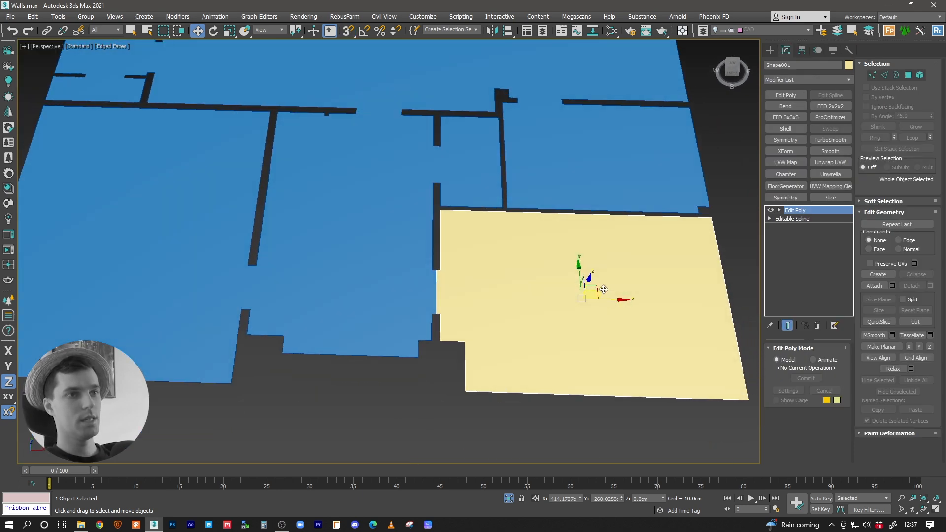
Step: Try moving the pale yellow front room floor in the XY plane and undo the move
mouse_move(593, 292)
mouse_down()
mouse_move(641, 294)
mouse_move(605, 292)
mouse_up()
key(ctrl+z)
middle_drag(501, 270, 481, 273)
alt+middle_drag(481, 272, 496, 249)
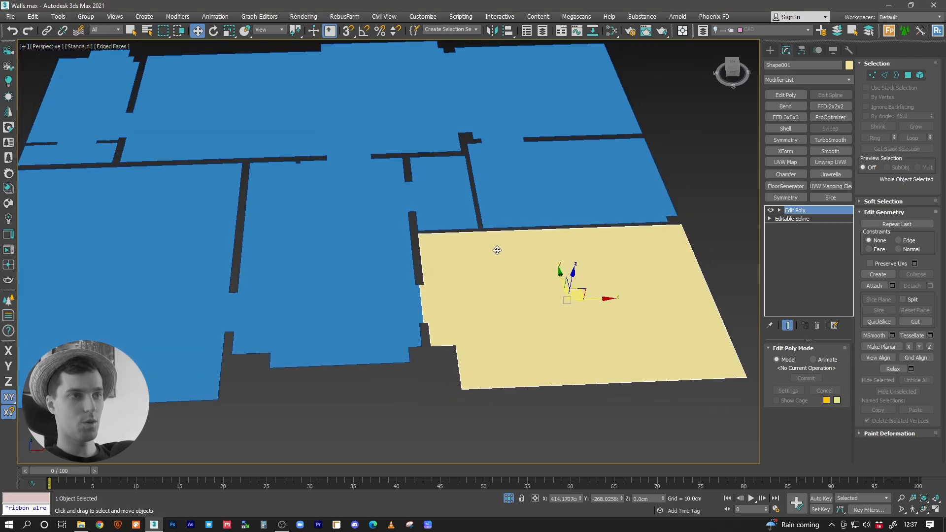
alt+middle_drag(580, 290, 406, 297)
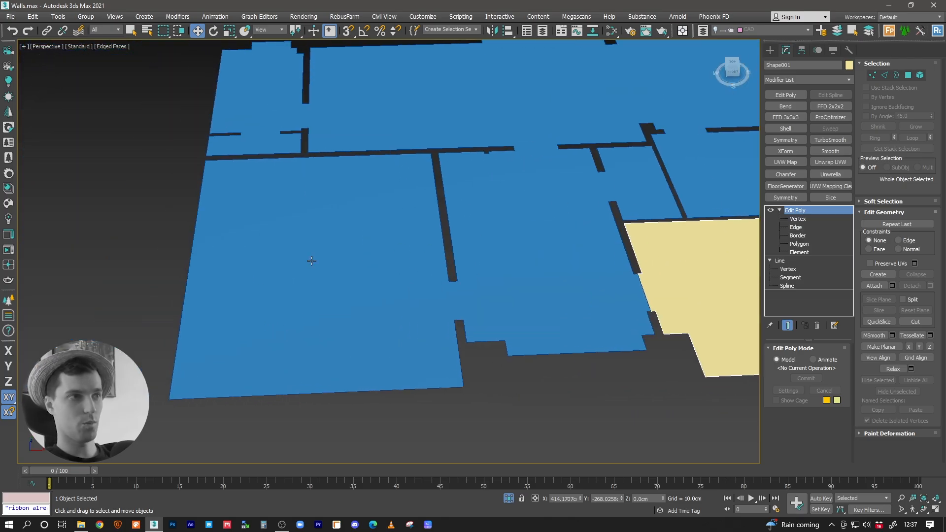
Step: Trace the large room on the opposite side of the hallway with a closed, vertex-snapped line, including both corners of its doorway opening
click(311, 261)
alt+middle_drag(312, 261, 386, 279)
click(770, 51)
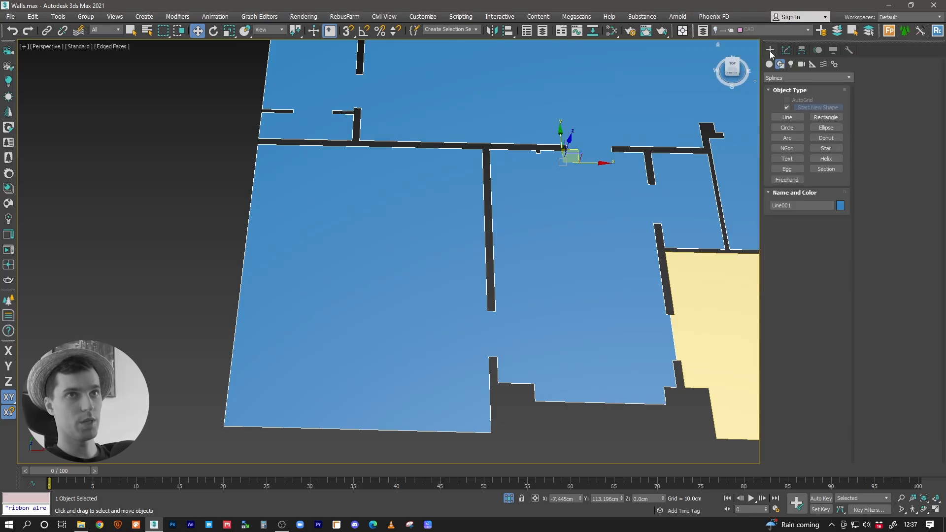
click(788, 117)
key(s)
click(487, 311)
click(483, 148)
click(258, 145)
click(224, 426)
click(491, 432)
click(489, 356)
click(497, 356)
click(496, 312)
click(488, 313)
click(455, 273)
right_click(495, 340)
Step: Move the new outline's doorway segment in X to about the middle of the wall thickness and leave segment editing
scroll(501, 325, up, 4)
key(2)
click(492, 340)
key(s)
drag(493, 343, 483, 342)
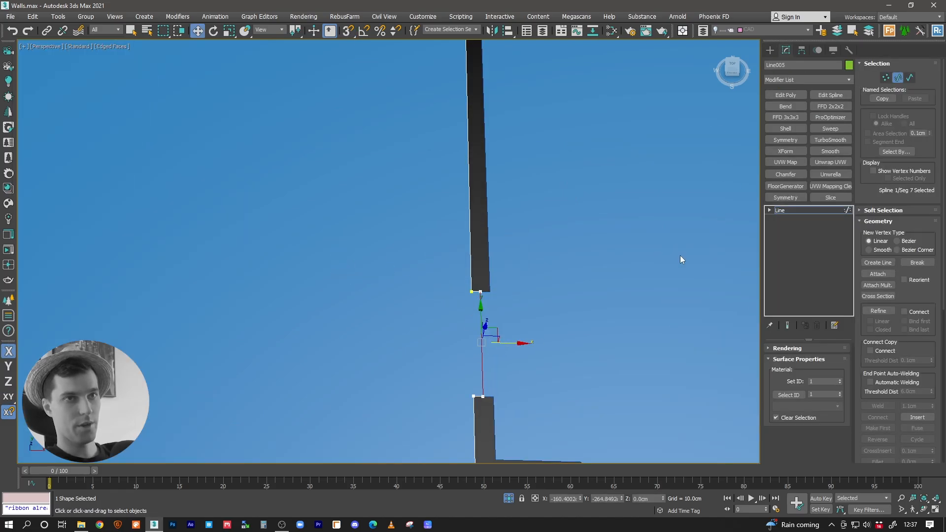
click(770, 210)
click(779, 211)
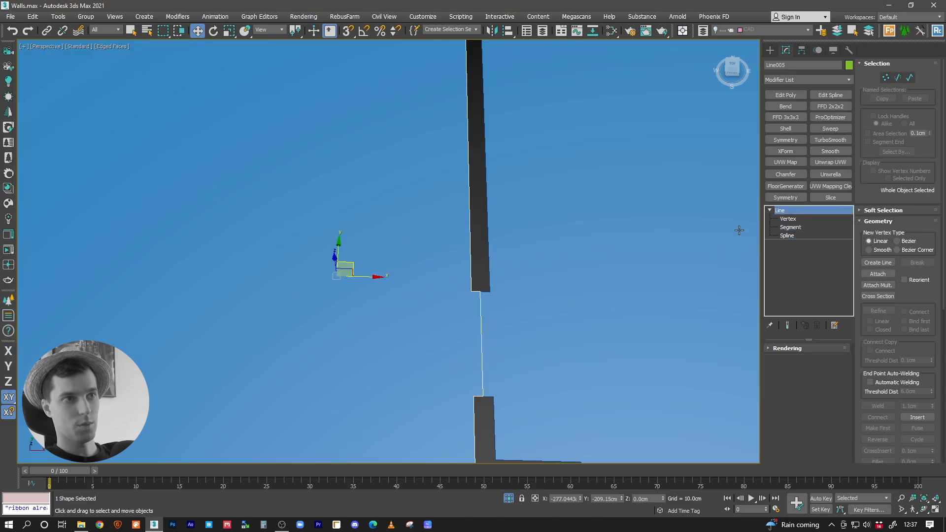
Step: Delete the vertices of the newly traced room from the blue floor's base line
click(482, 302)
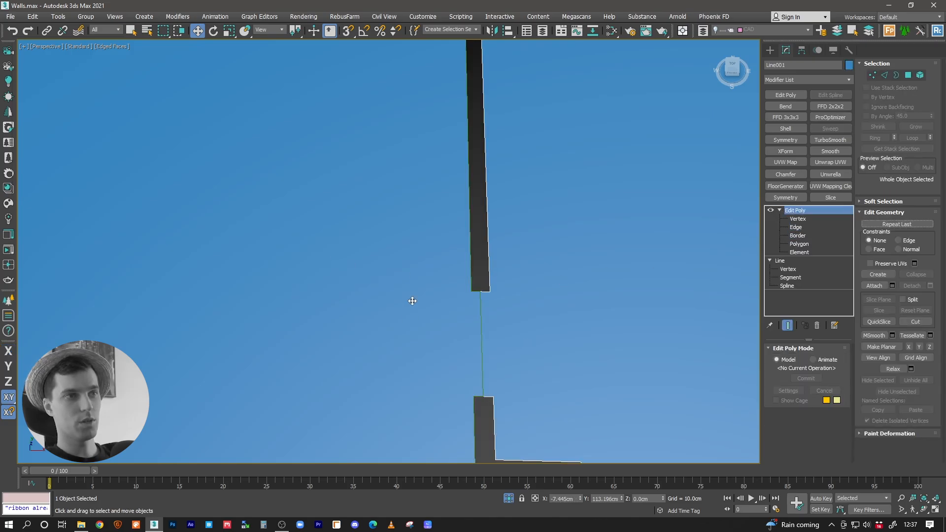
scroll(402, 246, down, 2)
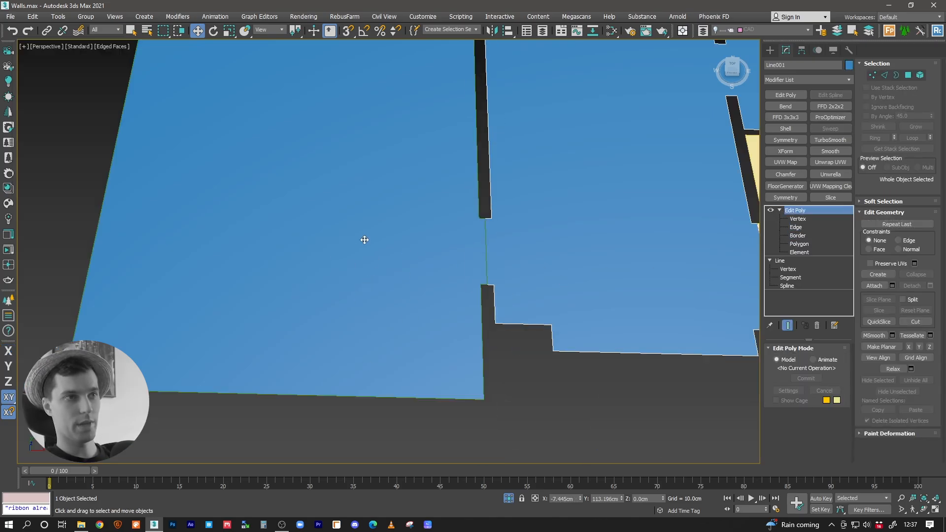
middle_drag(509, 214, 508, 243)
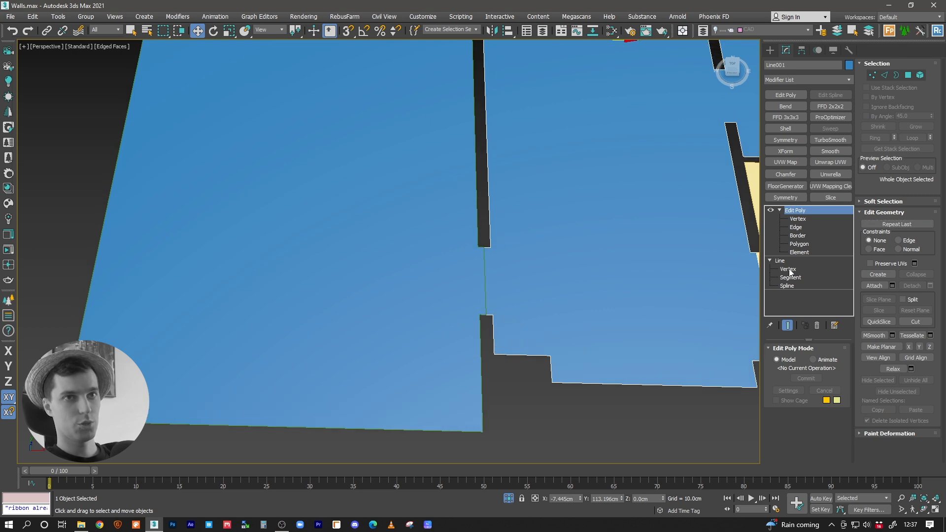
click(788, 270)
drag(477, 250, 485, 330)
drag(445, 443, 446, 443)
middle_drag(309, 392, 424, 365)
ctrl+drag(314, 391, 240, 418)
scroll(376, 297, down, 6)
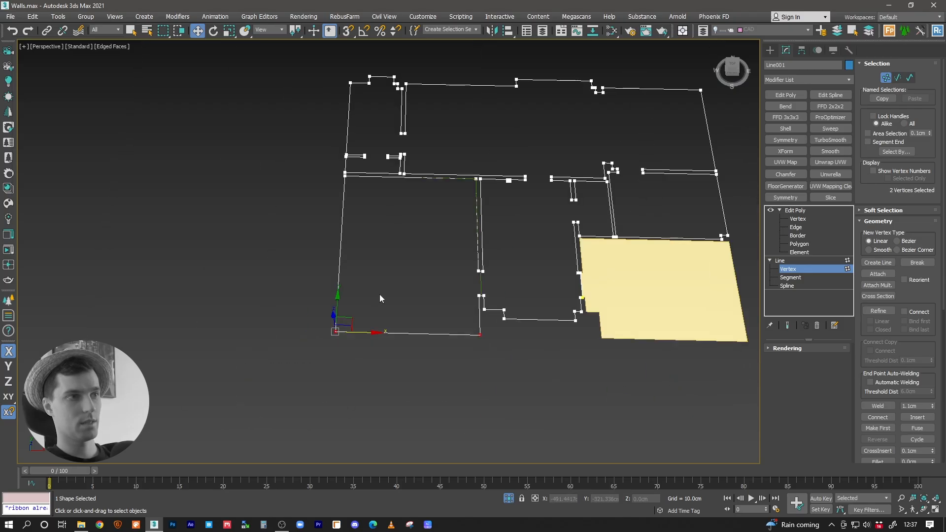
middle_drag(377, 297, 353, 347)
scroll(335, 234, up, 3)
ctrl+click(312, 223)
ctrl+click(517, 228)
key(Delete)
Step: Snap the floor line's doorway segment in X onto the new room outline's doorway segment
scroll(532, 311, down, 2)
scroll(493, 330, up, 8)
key(2)
click(490, 330)
drag(512, 335, 499, 269)
key(s)
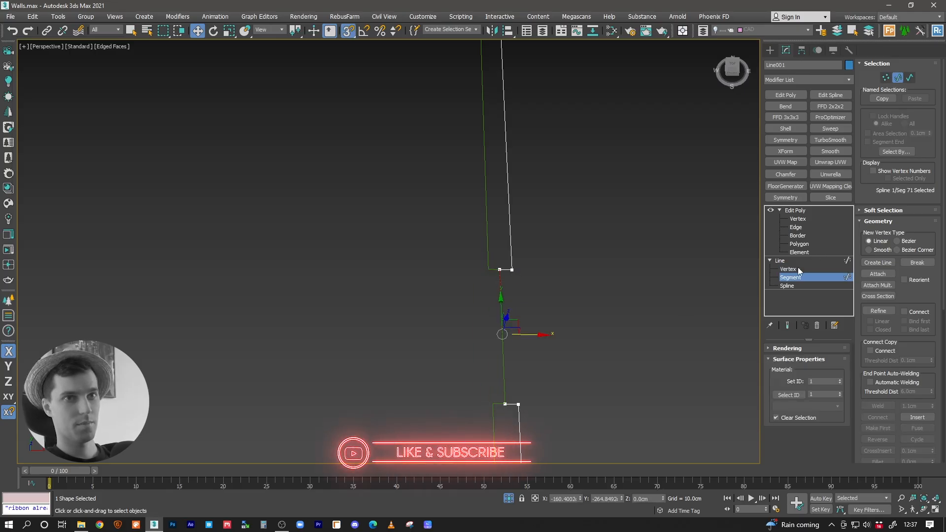
click(781, 262)
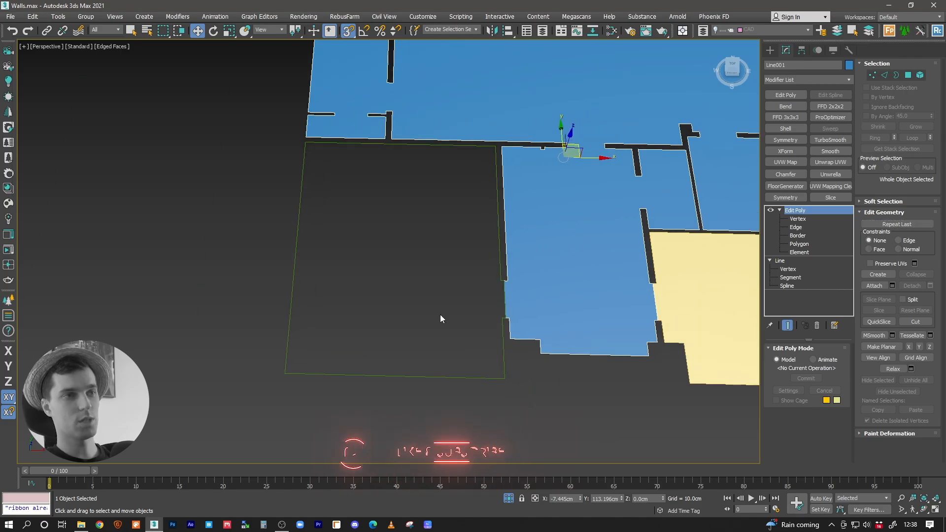
Step: Copy the floor's Edit Poly modifier onto the new green room outline to turn it into a surface
click(423, 374)
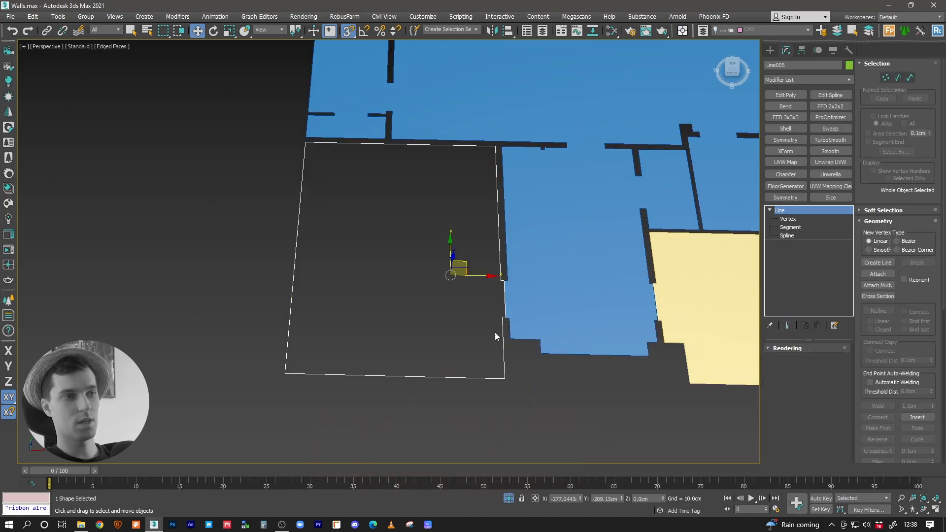
click(543, 252)
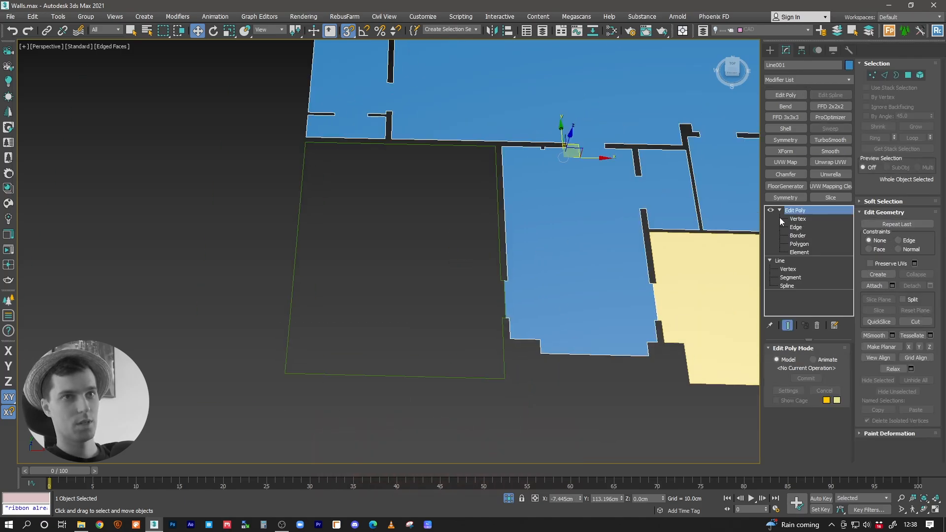
drag(798, 213, 298, 375)
scroll(332, 313, down, 5)
scroll(355, 301, down, 2)
Step: Inspect the doorway joint between the green room floor and the blue hallway floor for gaps or overlaps
click(389, 306)
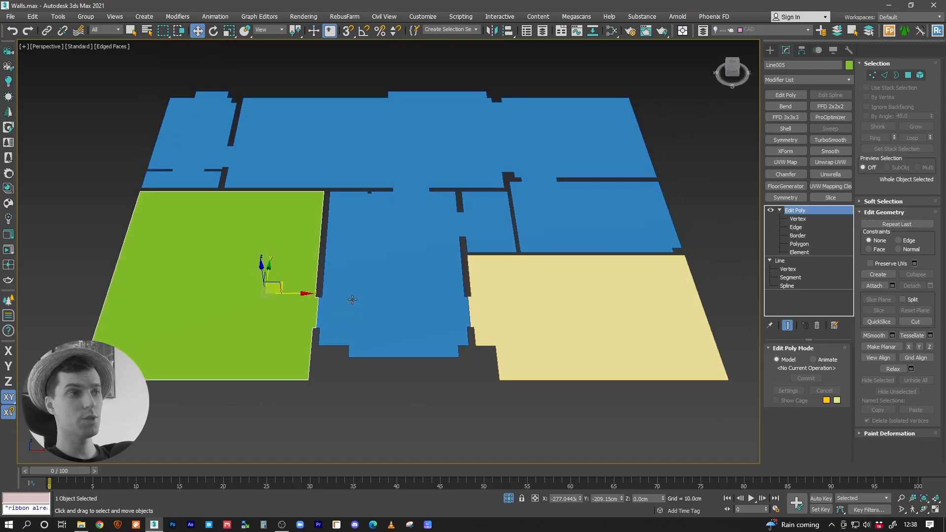
middle_drag(389, 307, 411, 306)
scroll(370, 317, up, 3)
scroll(469, 331, up, 4)
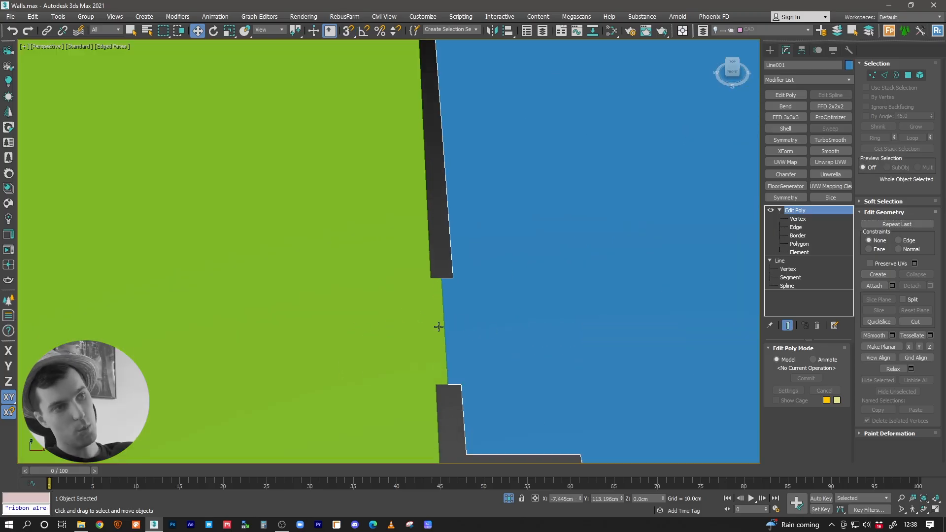
middle_drag(449, 314, 451, 256)
alt+middle_drag(445, 291, 441, 261)
middle_drag(448, 210, 454, 308)
middle_drag(430, 250, 430, 257)
scroll(430, 258, down, 2)
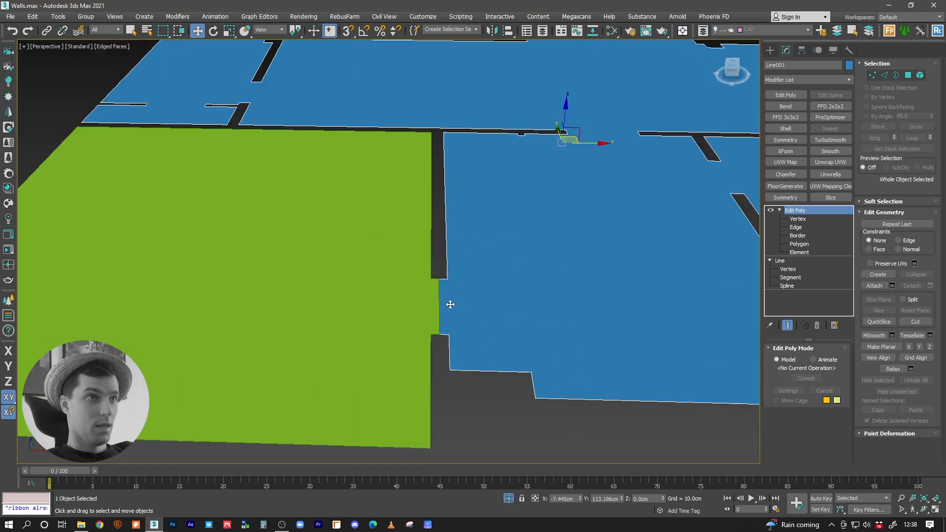
middle_drag(488, 222, 438, 201)
alt+middle_drag(439, 201, 456, 200)
middle_drag(456, 199, 422, 237)
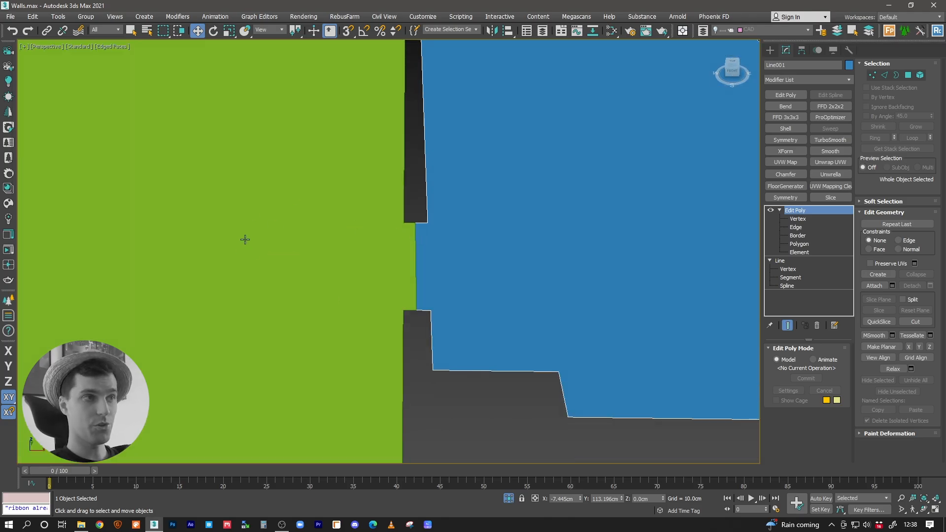
scroll(402, 224, up, 2)
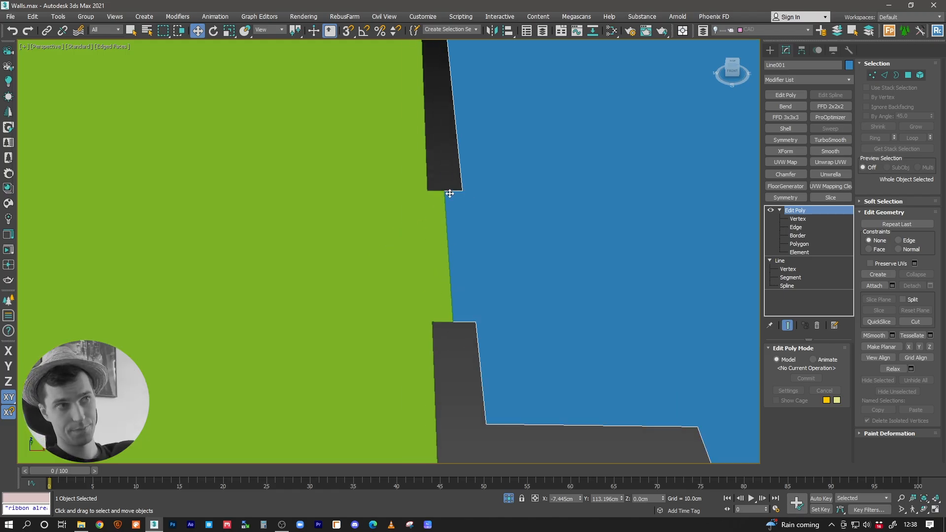
middle_drag(461, 230, 436, 270)
scroll(416, 282, down, 2)
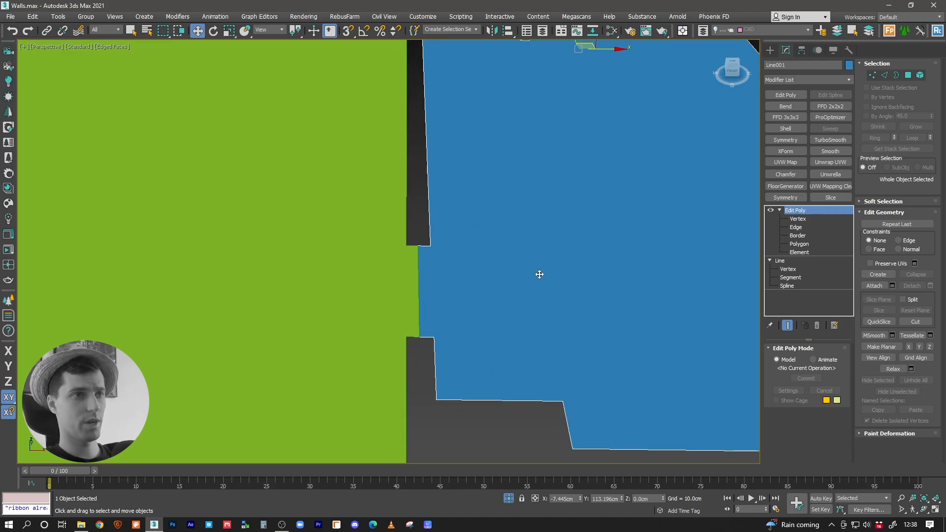
middle_drag(633, 275, 567, 270)
middle_drag(434, 282, 455, 282)
Step: Select the green and blue floors in turn and compare their shared edge between the door jamb corners
click(331, 255)
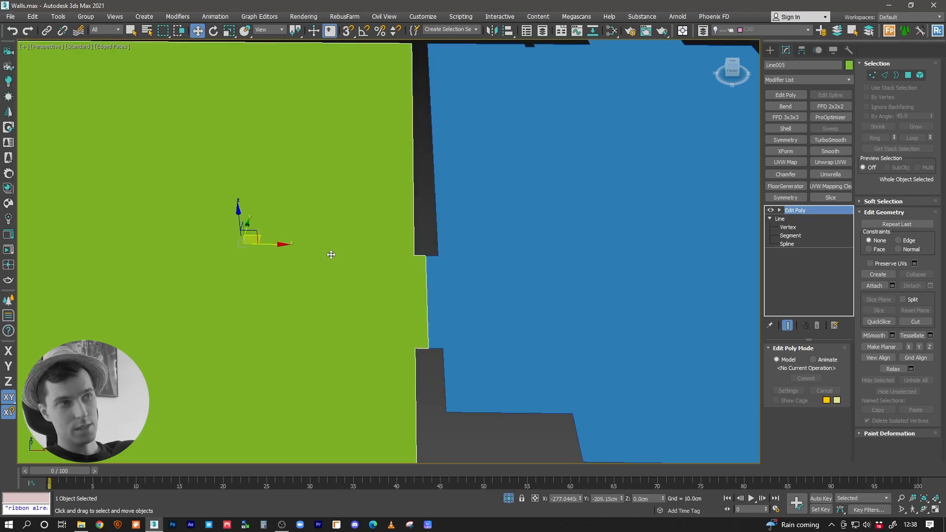
click(563, 268)
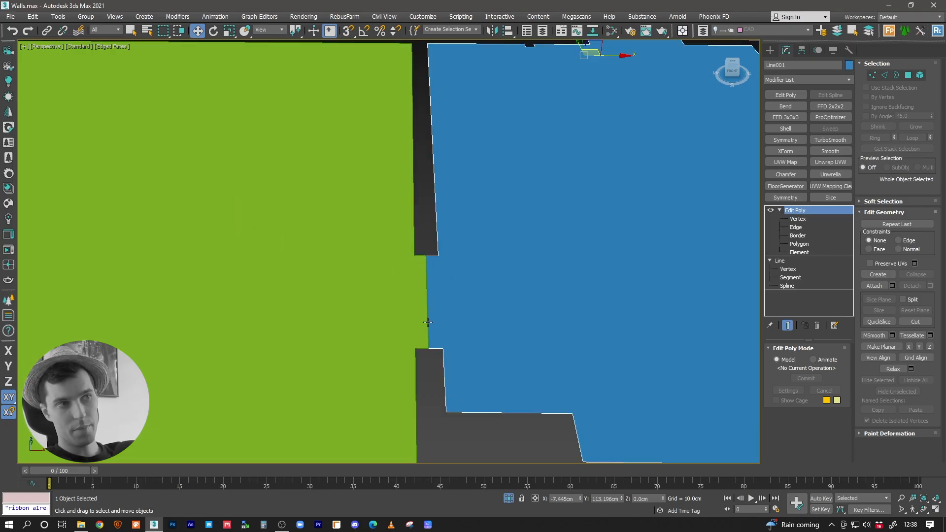
scroll(427, 356, up, 5)
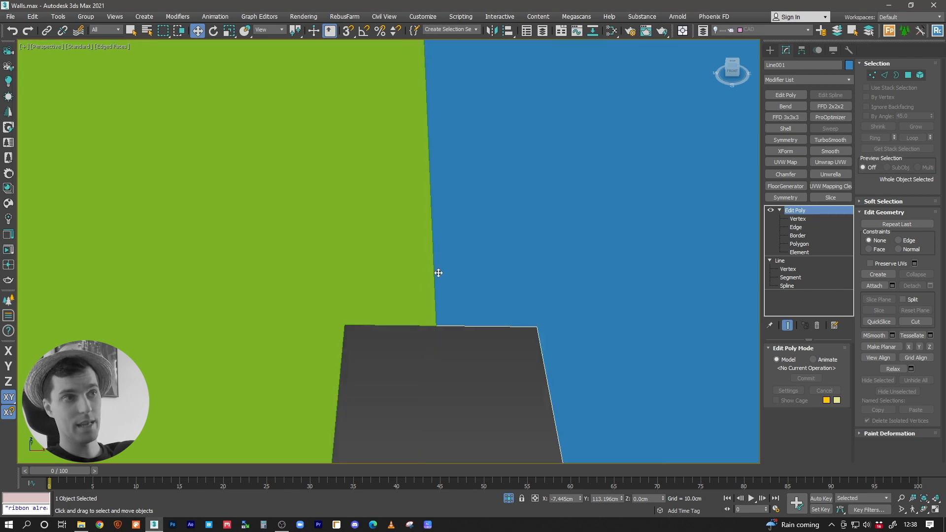
middle_drag(432, 245, 434, 297)
scroll(425, 153, down, 3)
middle_drag(426, 168, 423, 251)
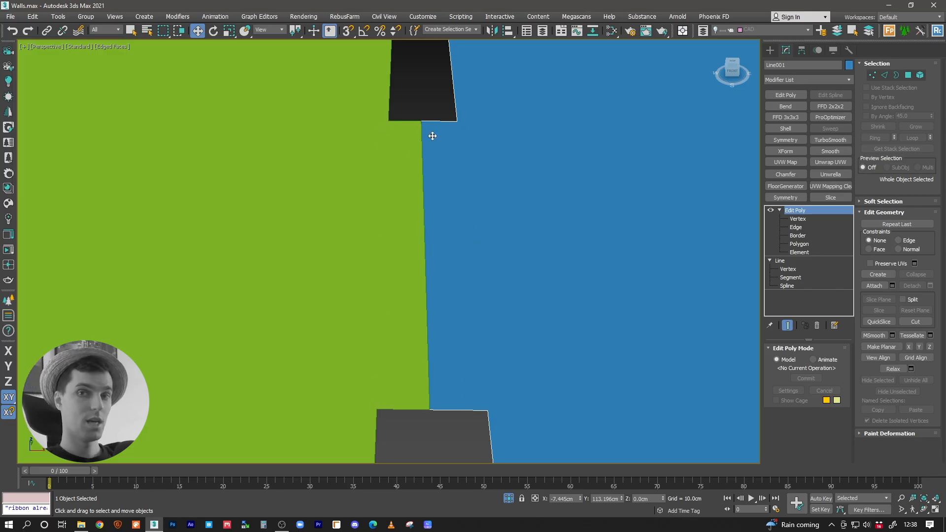
middle_drag(460, 167, 448, 180)
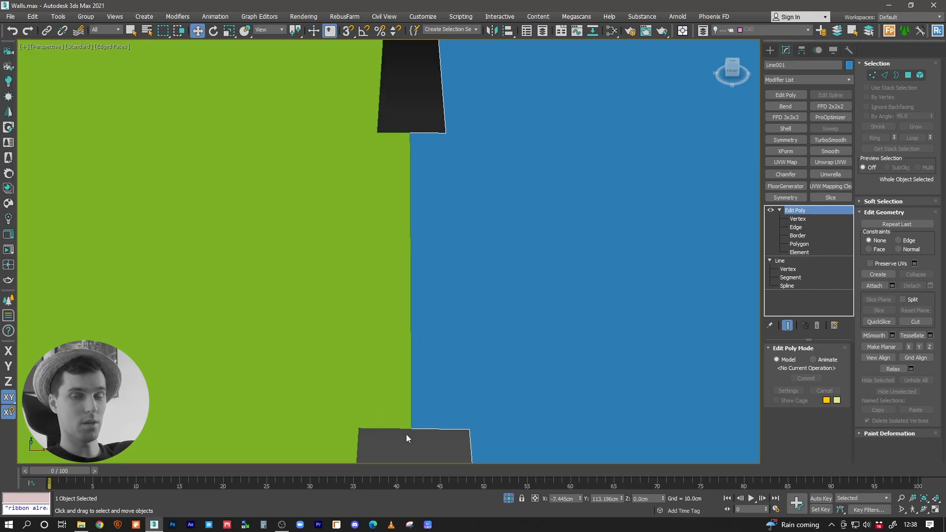
middle_drag(425, 293, 455, 250)
scroll(459, 272, down, 3)
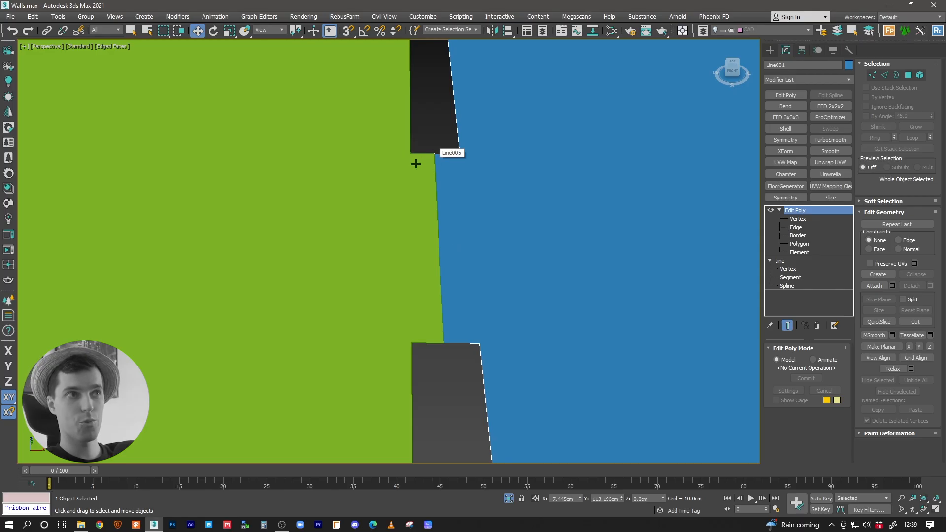
click(409, 285)
key(z)
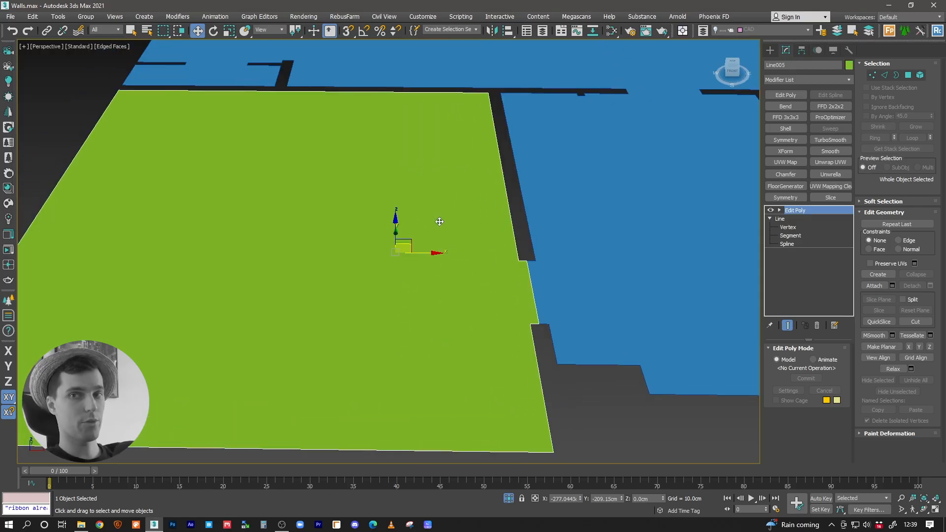
middle_drag(440, 222, 408, 163)
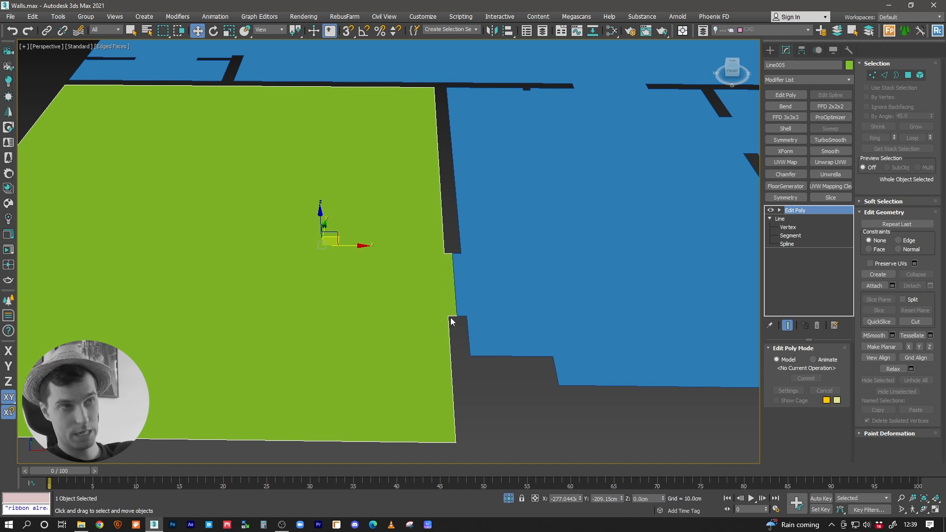
scroll(450, 321, up, 4)
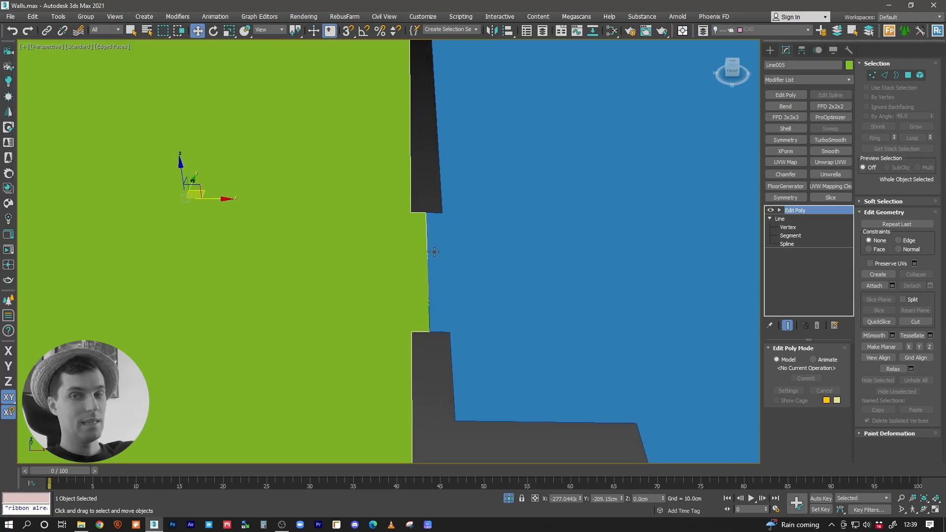
alt+middle_drag(391, 230, 439, 225)
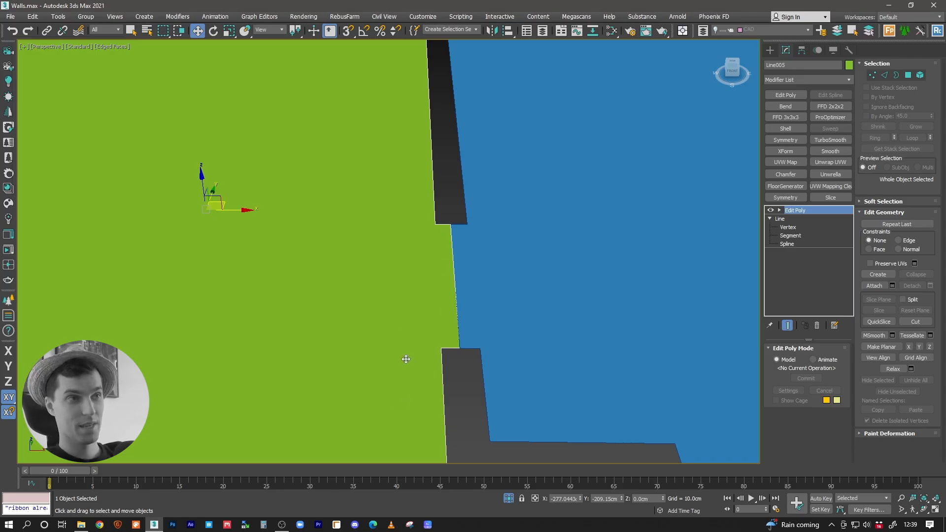
middle_drag(438, 251, 436, 264)
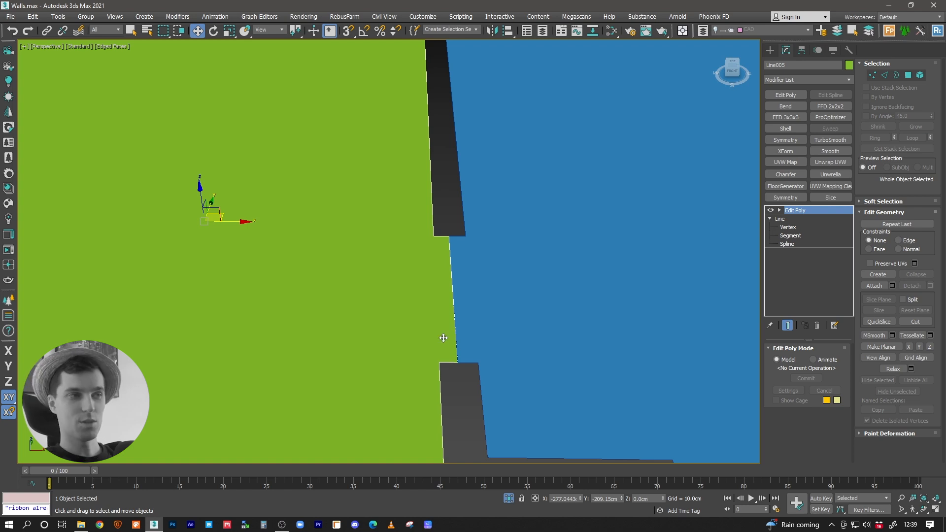
Step: Draw a tall box as a door jamb at one end of the doorway between the green room and the hallway
scroll(449, 284, down, 3)
middle_drag(448, 283, 456, 313)
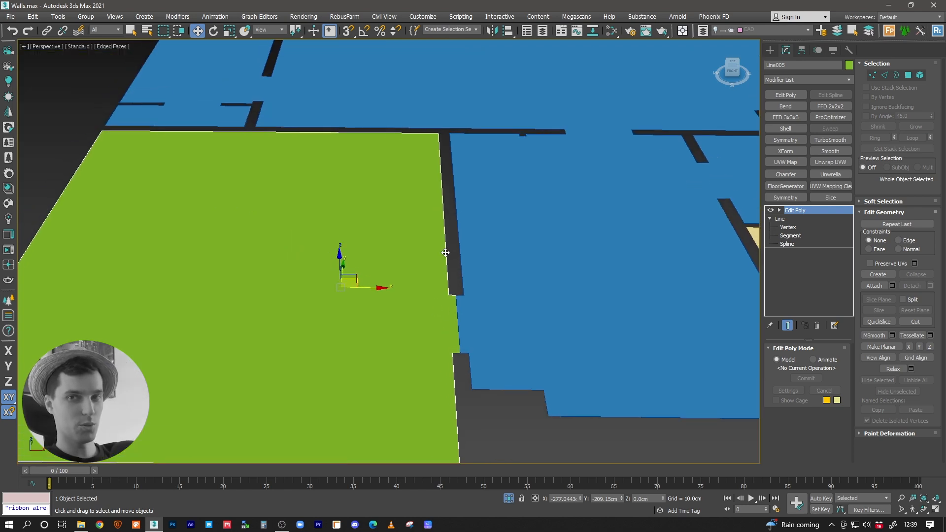
scroll(452, 283, up, 3)
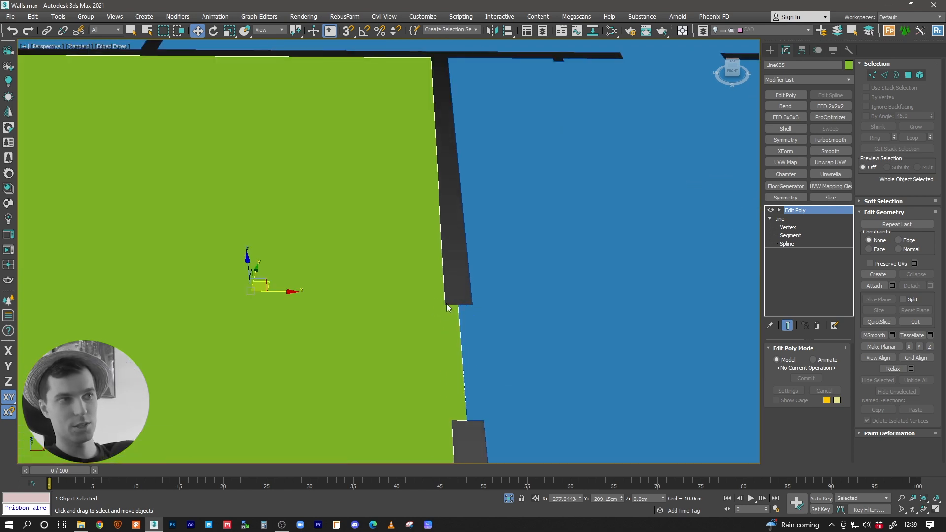
middle_drag(450, 311, 418, 279)
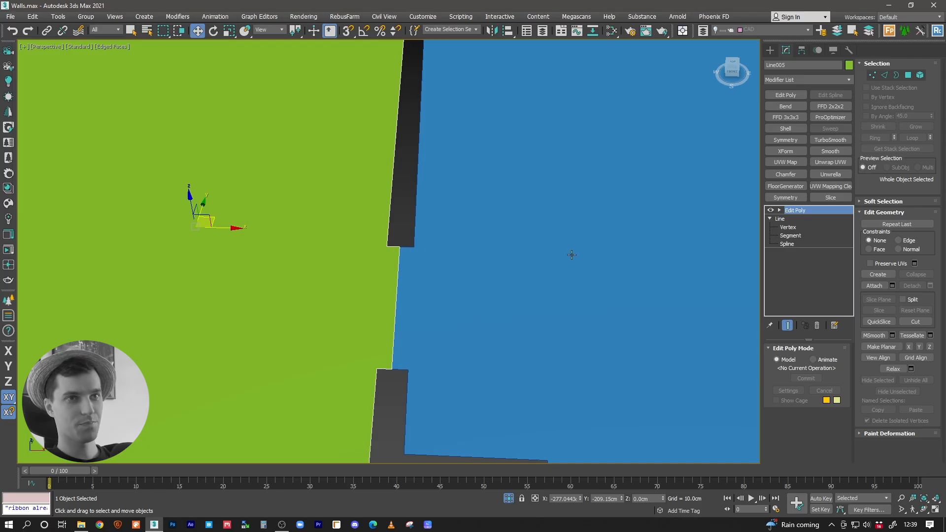
middle_drag(383, 270, 409, 274)
click(770, 50)
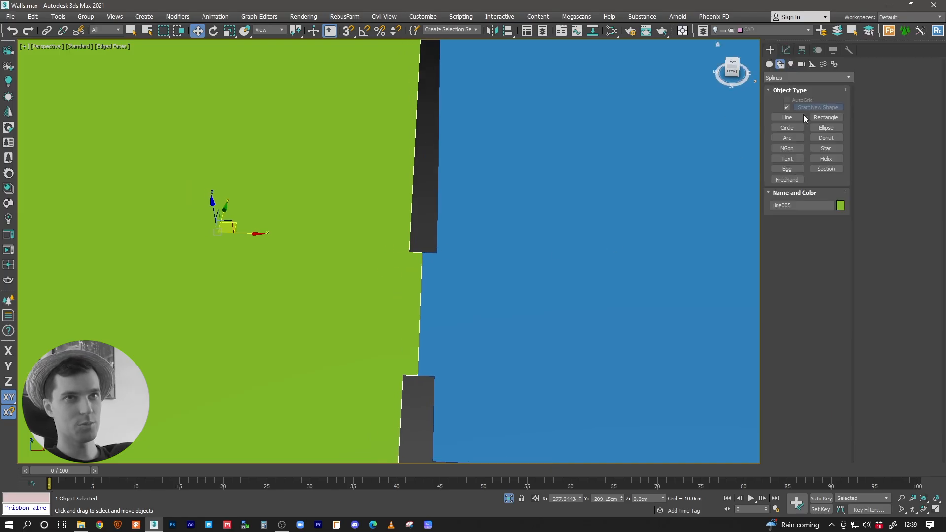
click(789, 119)
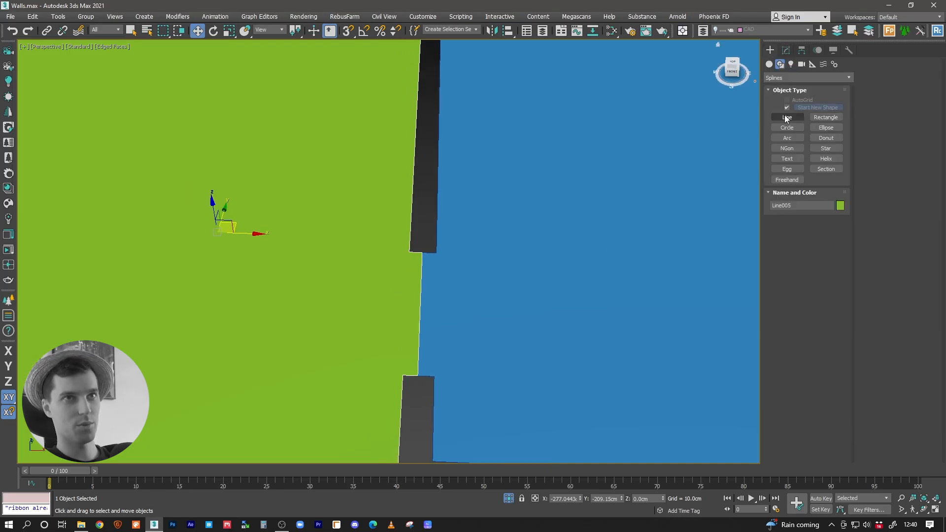
click(770, 65)
click(787, 109)
drag(439, 248, 405, 258)
click(413, 111)
Step: Copy the jamb box along the wall to the opposite end of the doorway opening
key(w)
alt+middle_drag(467, 202, 391, 215)
mouse_move(447, 238)
shift+mouse_down()
mouse_move(302, 276)
mouse_move(313, 293)
mouse_move(306, 270)
mouse_move(384, 272)
shift+mouse_up()
click(470, 306)
Step: Make a rotated horizontal copy of the jamb box and raise it across both jambs as the door frame's head
key(e)
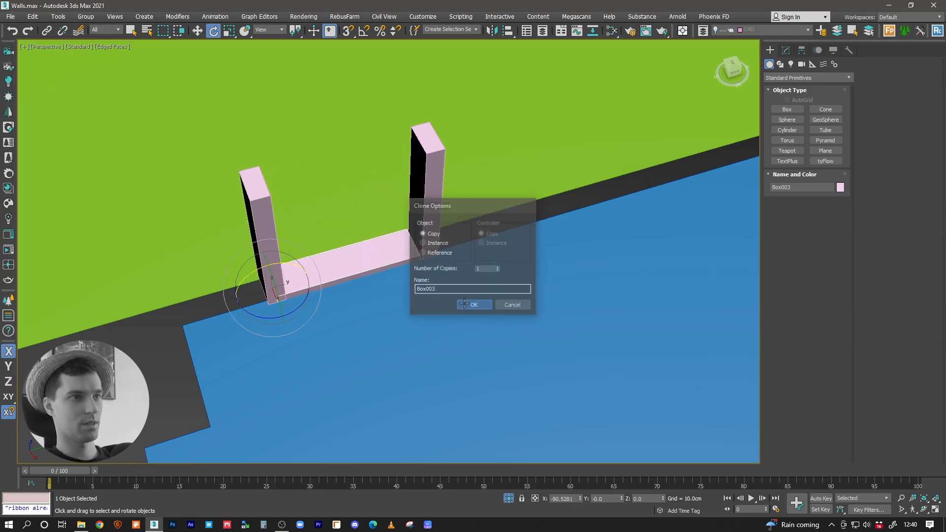
click(467, 305)
key(w)
alt+middle_drag(302, 276, 293, 256)
mouse_move(268, 255)
mouse_down()
mouse_move(283, 96)
mouse_move(292, 105)
mouse_up()
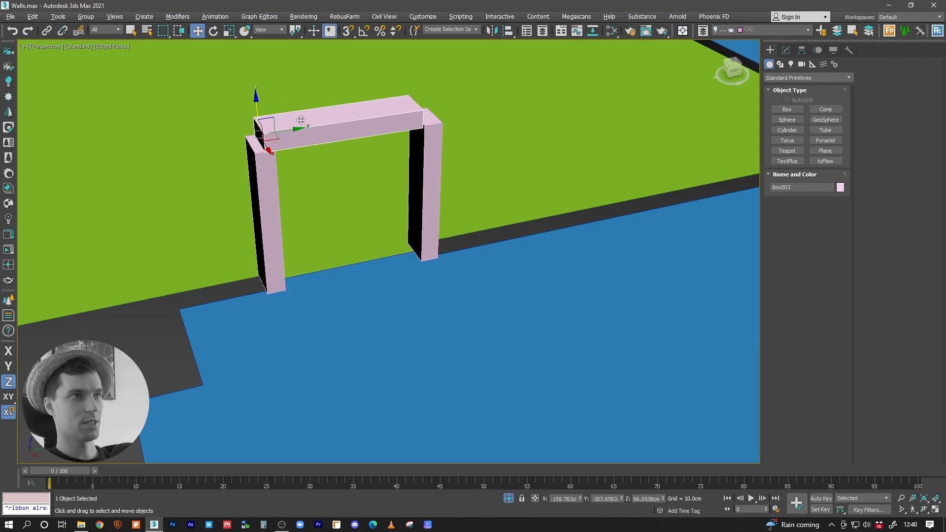
Step: Draw a thin upright box about 72 x 5.5 cm between the jambs as a door panel
click(788, 109)
scroll(390, 242, up, 6)
mouse_move(394, 207)
mouse_down()
mouse_move(367, 213)
mouse_move(311, 264)
mouse_up()
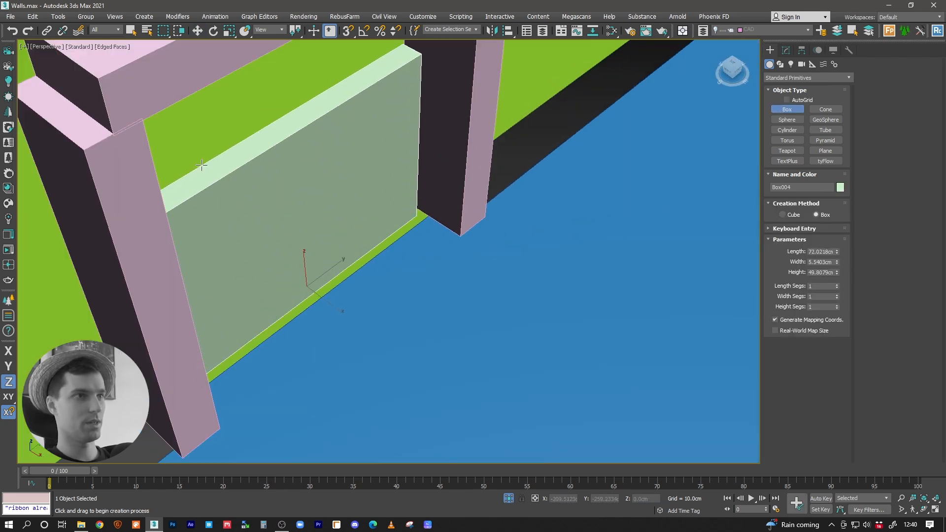
click(203, 185)
Step: Slide the door panel along X to place it inside the door frame
key(w)
mouse_move(335, 293)
alt+middle_down()
mouse_move(363, 300)
mouse_move(340, 289)
alt+middle_up()
drag(340, 288, 356, 292)
mouse_move(356, 291)
alt+middle_down()
mouse_move(366, 285)
mouse_move(353, 276)
alt+middle_up()
drag(353, 276, 332, 282)
mouse_move(332, 283)
alt+middle_down()
mouse_move(289, 294)
mouse_move(315, 290)
alt+middle_up()
scroll(386, 299, down, 4)
alt+middle_drag(385, 298, 548, 367)
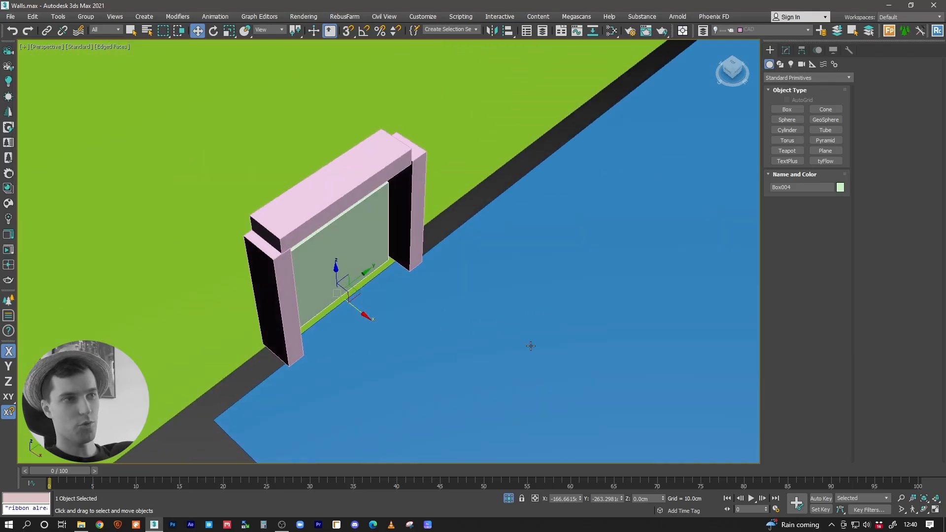
Step: Move the door panel along X toward the hallway until its face meets the joint between the green and blue floors
scroll(362, 324, up, 3)
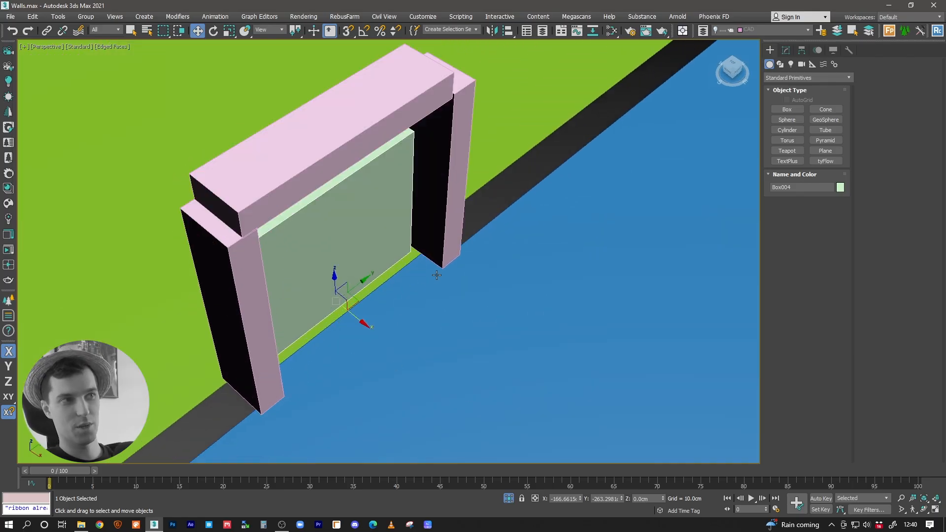
alt+middle_drag(355, 345, 357, 335)
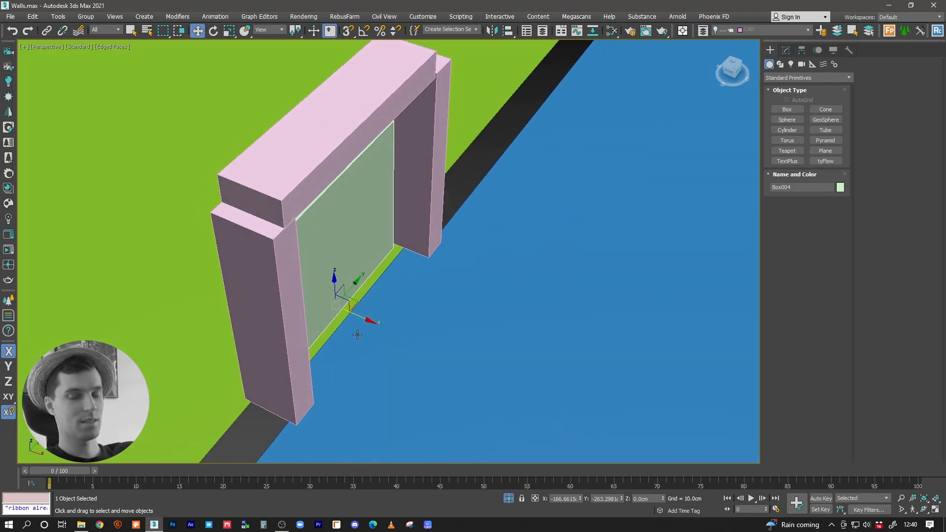
scroll(367, 319, up, 3)
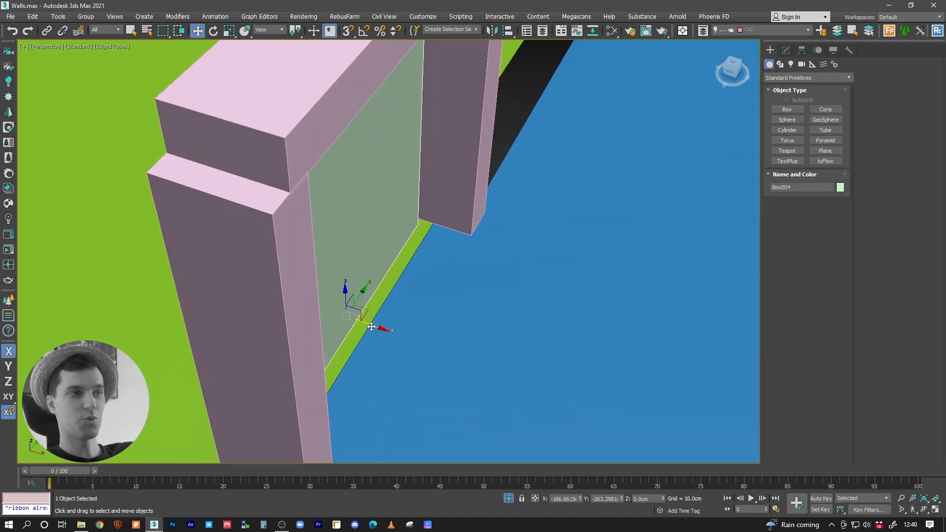
drag(375, 327, 379, 328)
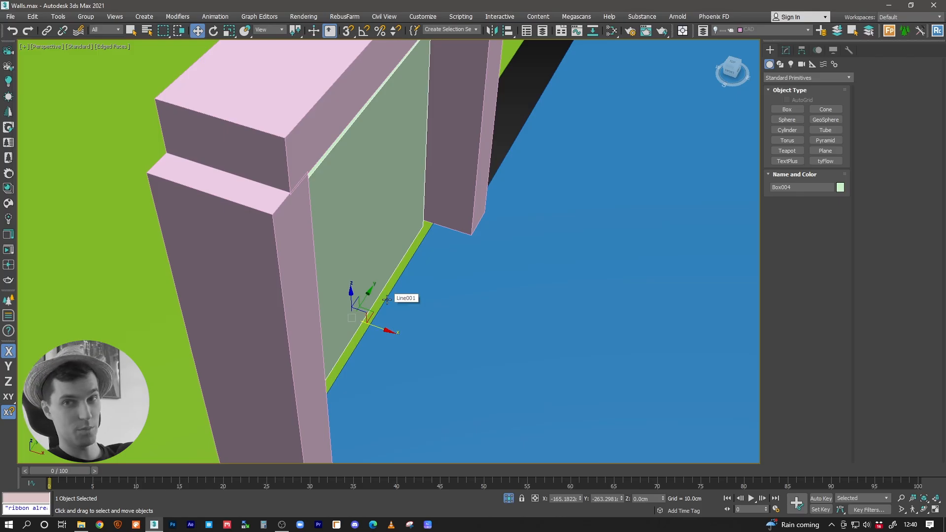
scroll(389, 300, down, 1)
drag(387, 325, 440, 343)
scroll(369, 300, down, 2)
scroll(368, 300, down, 2)
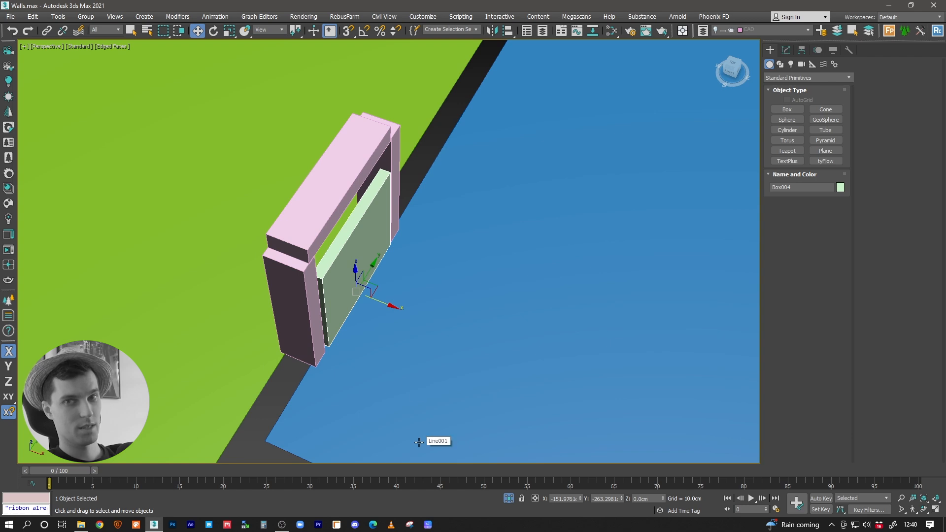
Step: Examine from the green room side how the hallway floor meets the green floor beneath the door panel
alt+middle_drag(369, 307, 447, 262)
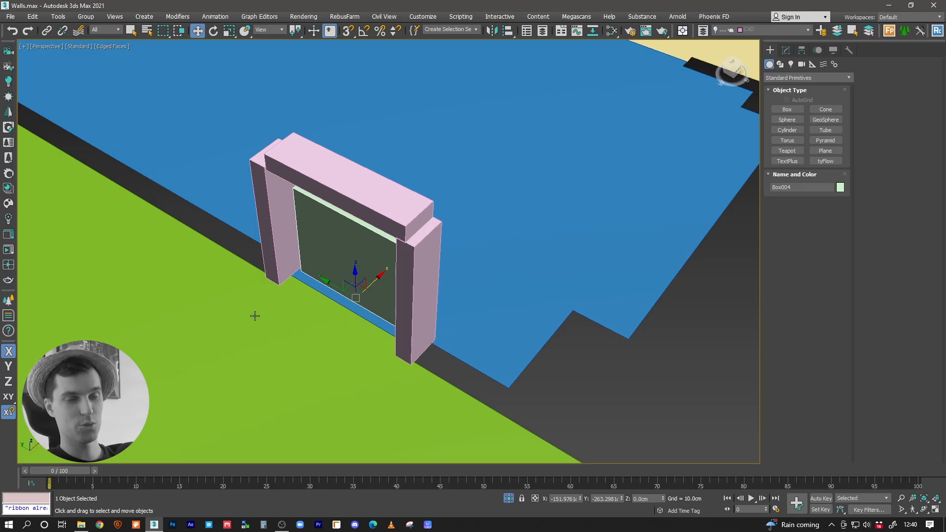
alt+middle_drag(256, 315, 290, 320)
scroll(306, 335, up, 3)
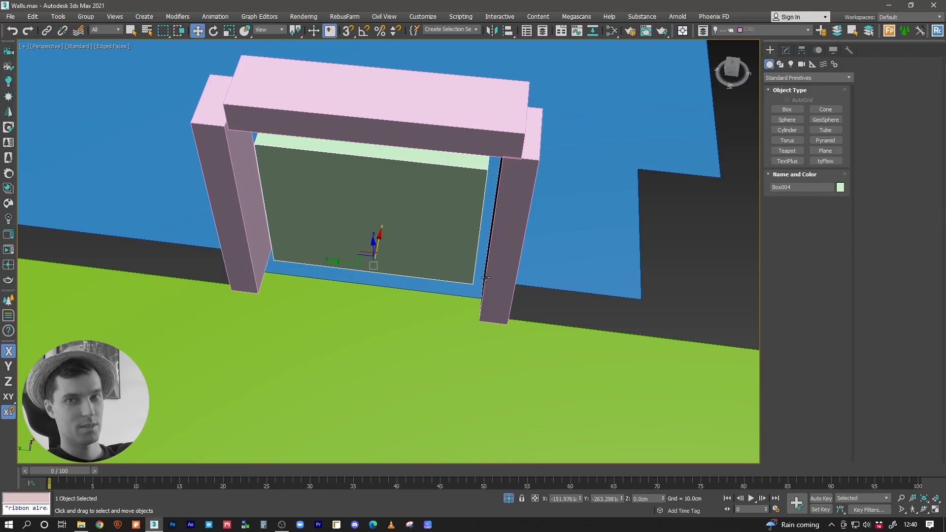
click(601, 130)
scroll(604, 133, down, 3)
scroll(553, 146, up, 3)
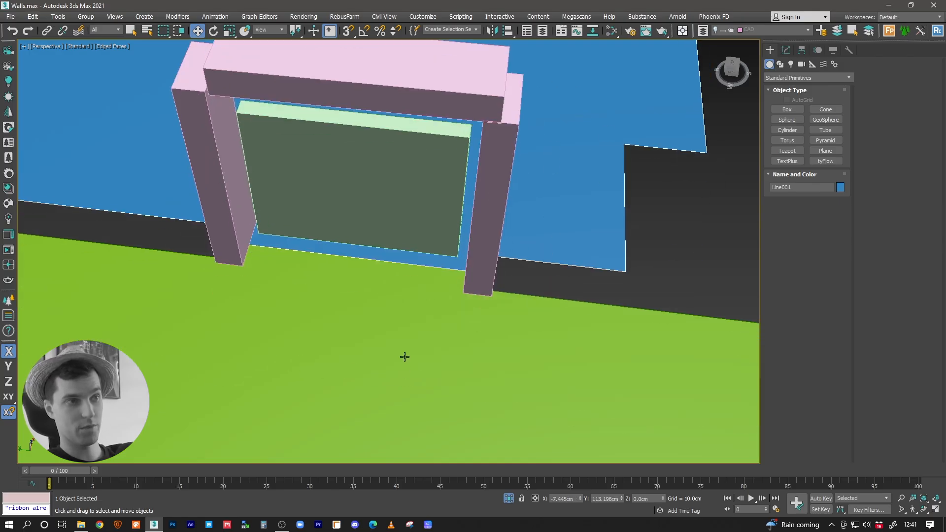
middle_drag(364, 302, 367, 389)
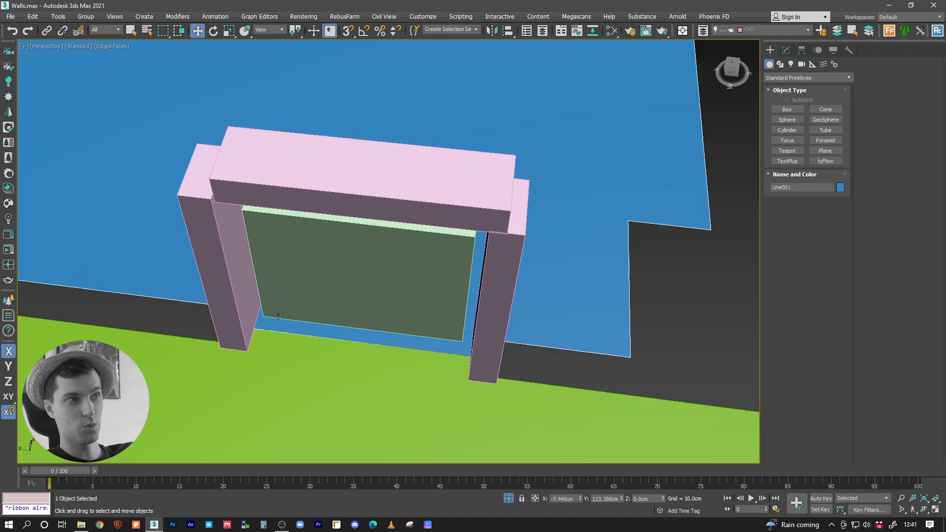
mouse_move(453, 384)
middle_down()
mouse_move(461, 350)
mouse_move(505, 363)
mouse_move(416, 332)
mouse_move(234, 381)
middle_up()
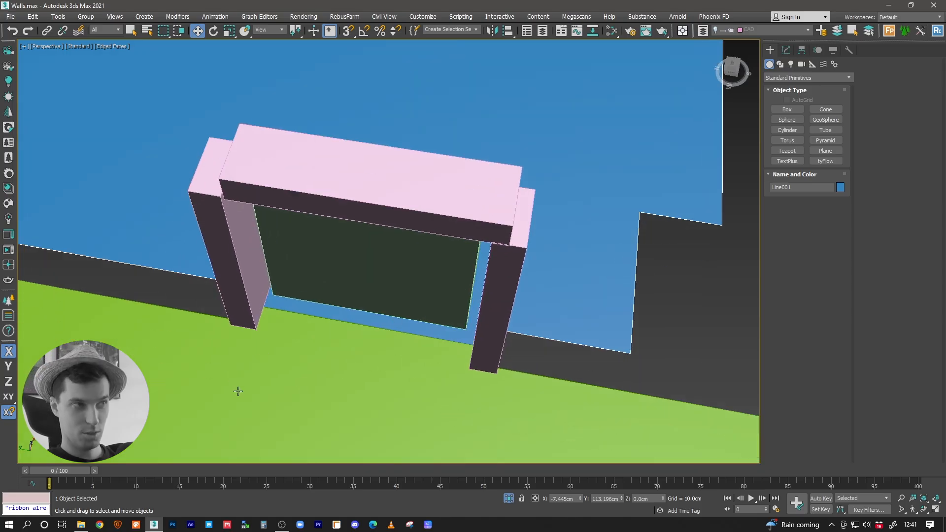
middle_drag(335, 379, 397, 382)
Step: Move the door panel along X to the green room side of the frame, flush with the green floor's edge
click(424, 281)
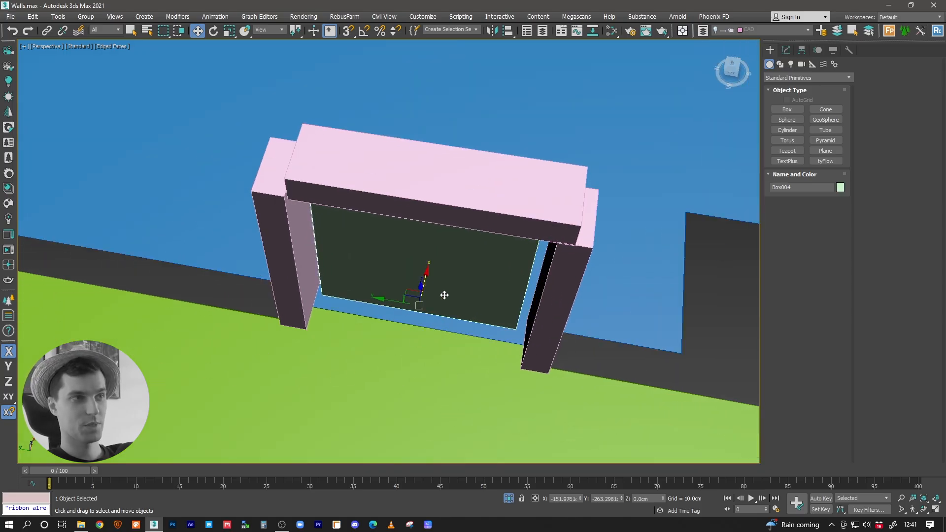
alt+middle_drag(466, 292, 393, 320)
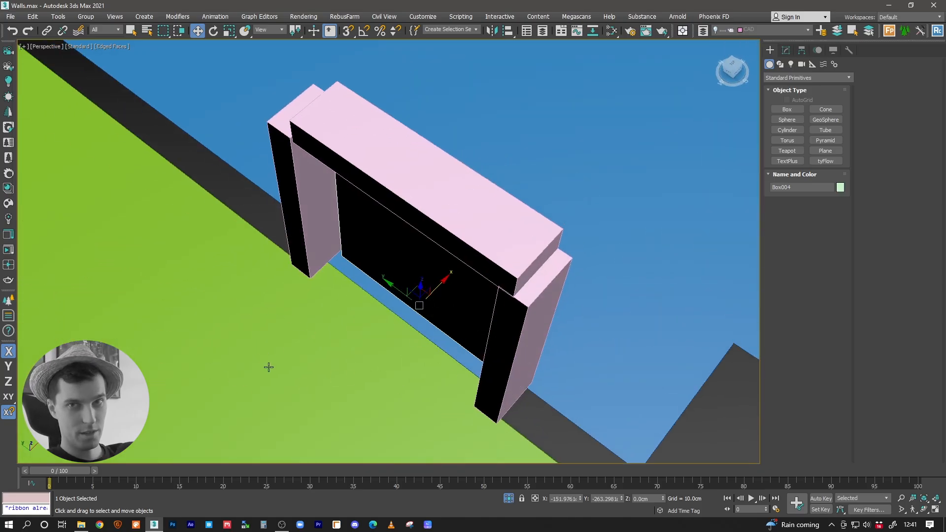
alt+middle_drag(400, 333, 385, 332)
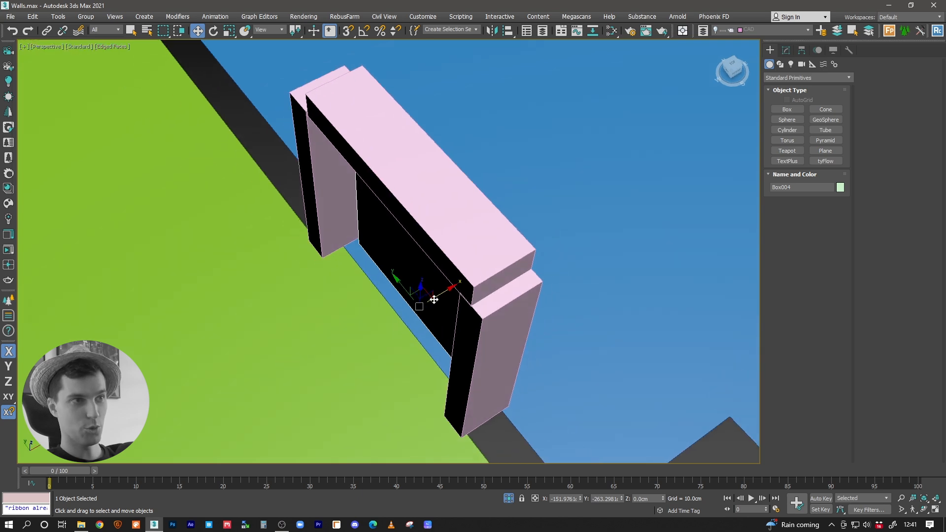
drag(423, 297, 408, 310)
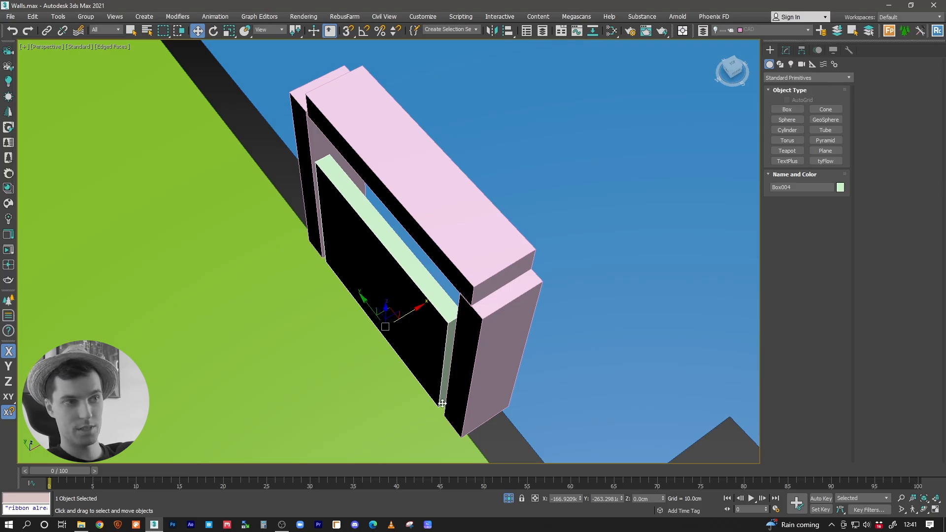
Step: End the isolation of the doorway objects and select the ceiling of the whole house
alt+middle_drag(418, 344, 440, 327)
key(alt+q)
middle_drag(321, 285, 405, 302)
click(419, 251)
alt+middle_drag(446, 260, 470, 315)
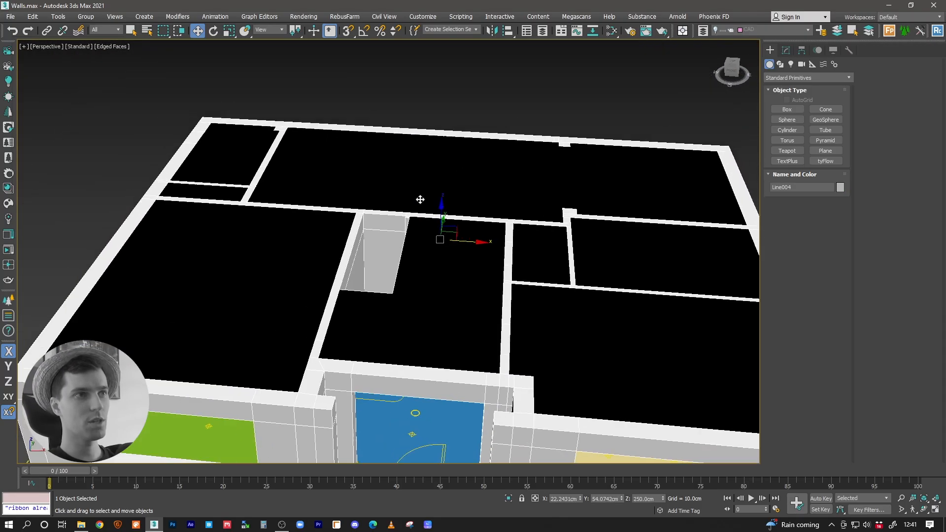
Step: Try to store the selected ceiling as a named selection set called GF_CEILING
click(453, 31)
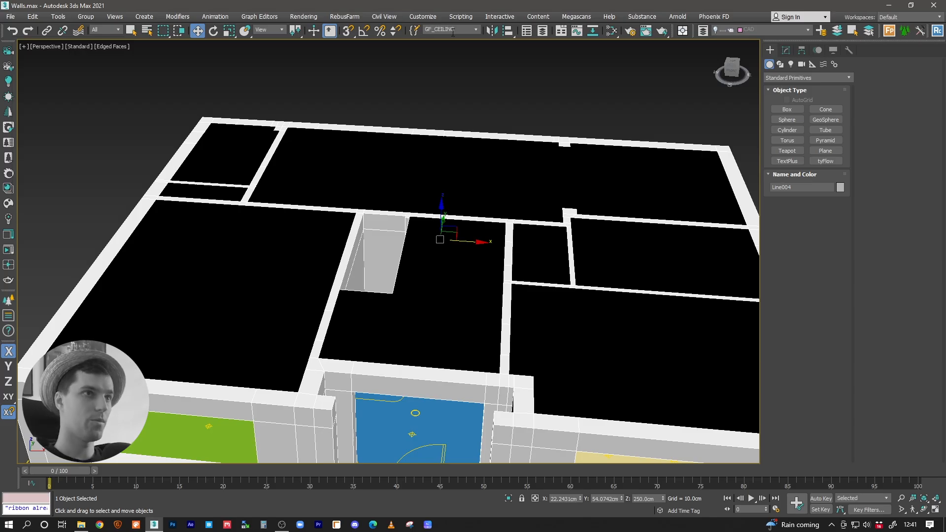
click(454, 103)
click(424, 151)
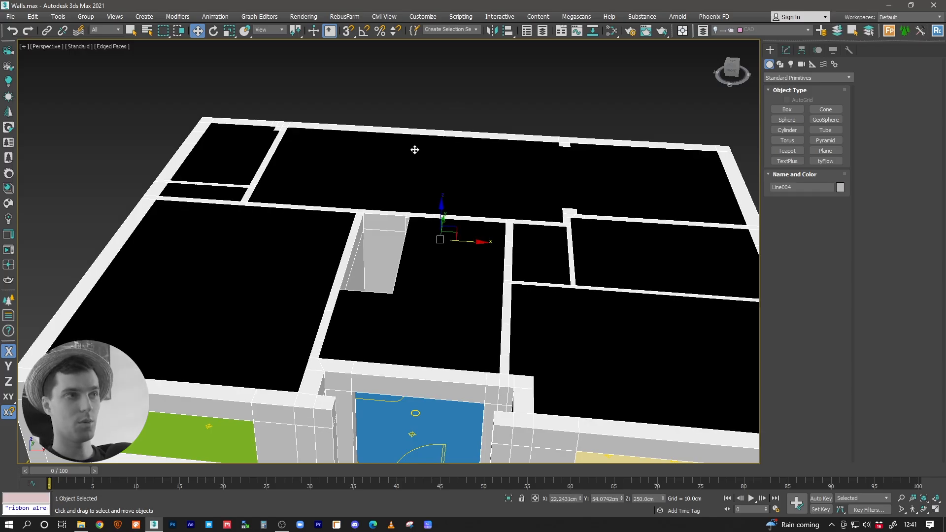
middle_drag(423, 143, 430, 143)
click(476, 59)
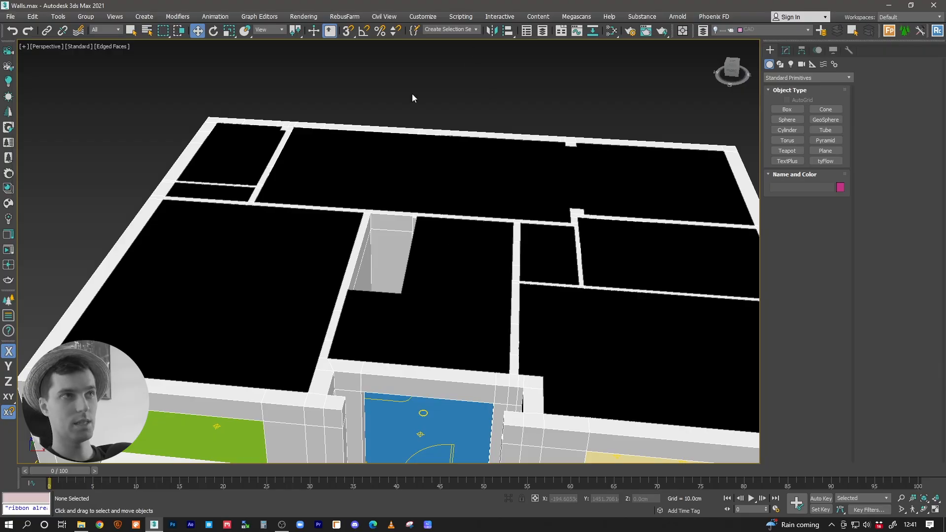
click(476, 30)
Step: Store the ceiling as the named selection set GF_CEILING and recall the selection through that set
click(398, 174)
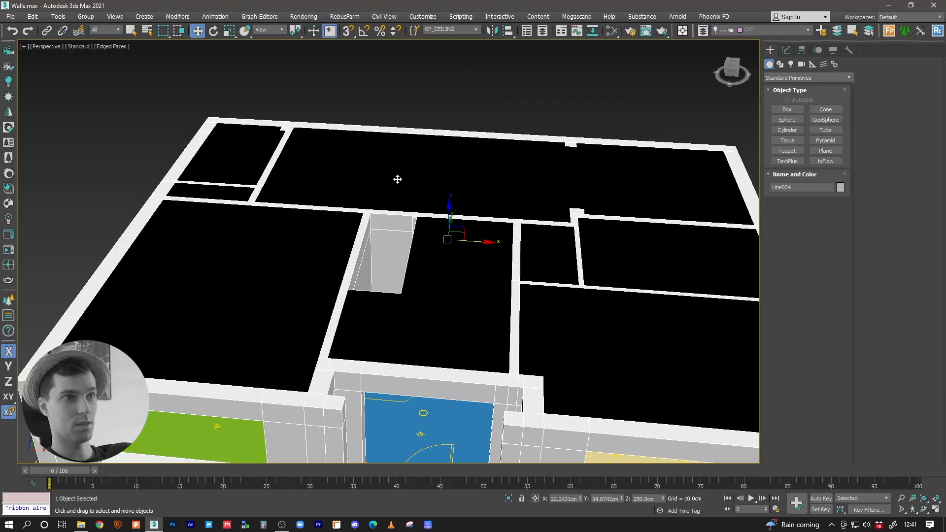
click(483, 105)
click(477, 29)
click(459, 37)
Step: Turn on Backface Cull in the ceiling's object properties, then clear the selection
right_click(432, 168)
click(454, 283)
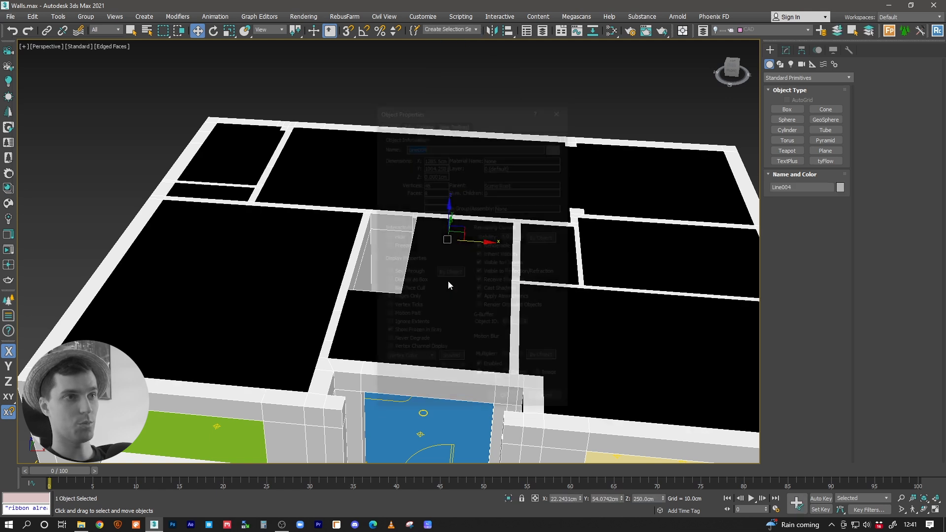
click(501, 402)
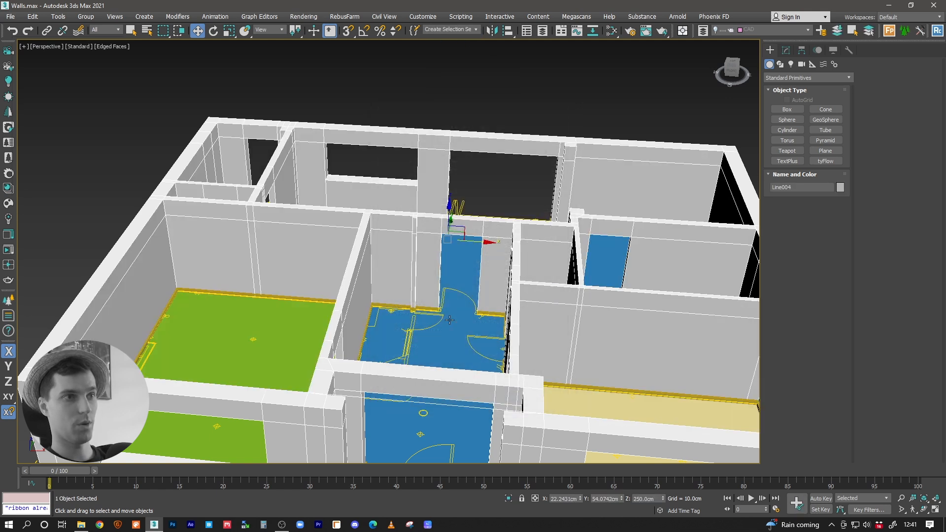
alt+middle_drag(424, 295, 483, 330)
click(297, 88)
alt+middle_drag(423, 223, 346, 215)
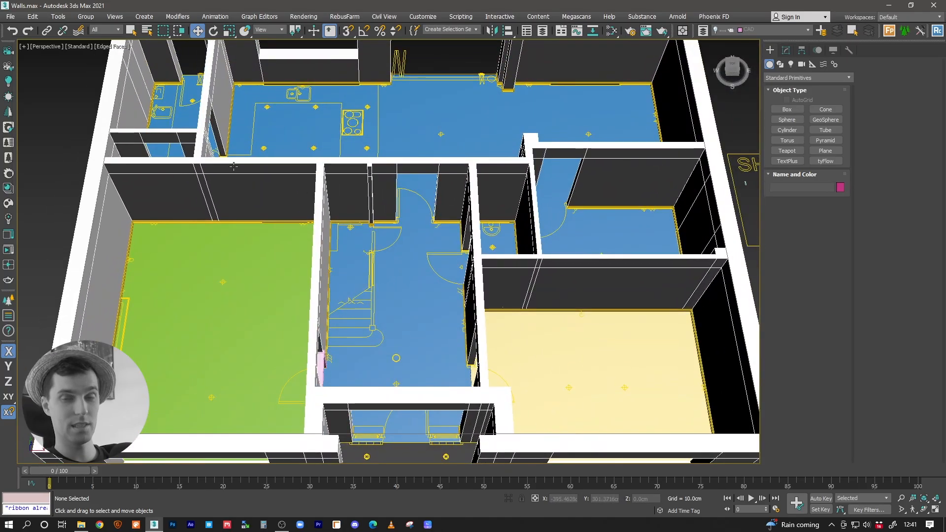
Step: Select the ceiling through the GF_CEILING set, inspect it in isolation, and end the isolation
click(476, 30)
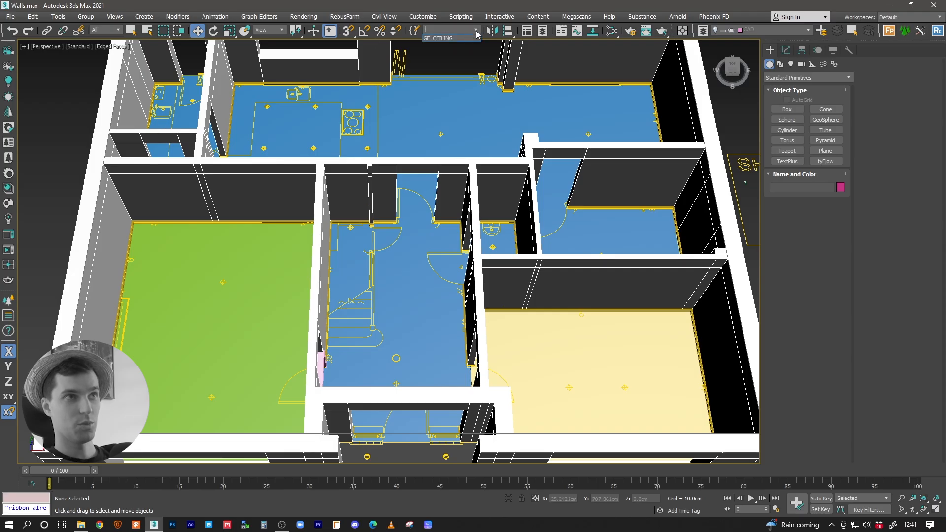
click(435, 39)
key(alt+q)
alt+middle_drag(442, 202, 474, 140)
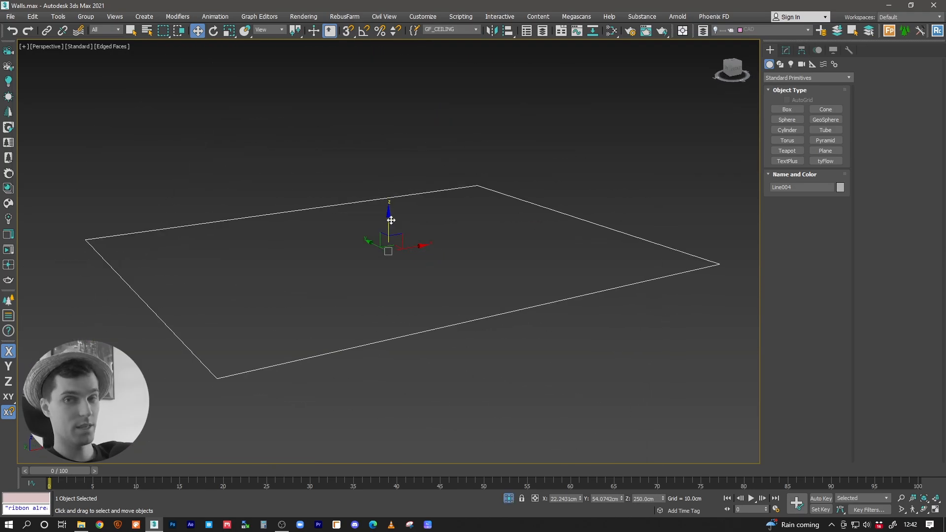
alt+middle_drag(384, 245, 419, 202)
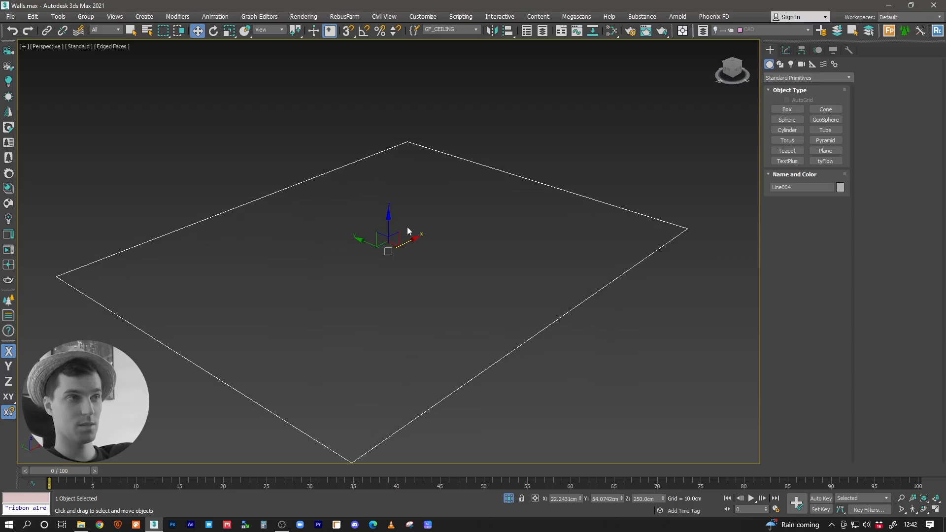
key(alt+q)
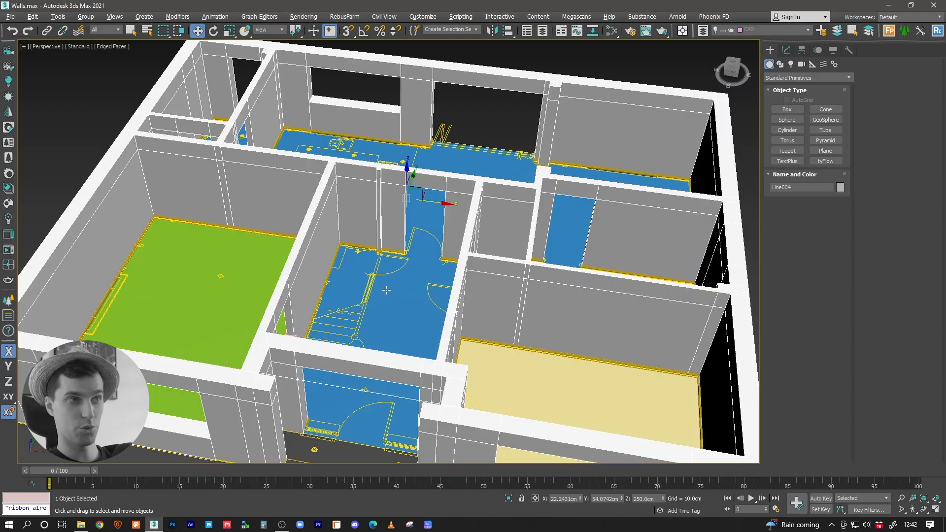
Step: Clear the current selection and select the ceiling again through the GF_CEILING named selection set
scroll(387, 294, up, 5)
scroll(390, 297, down, 5)
alt+middle_drag(389, 296, 462, 262)
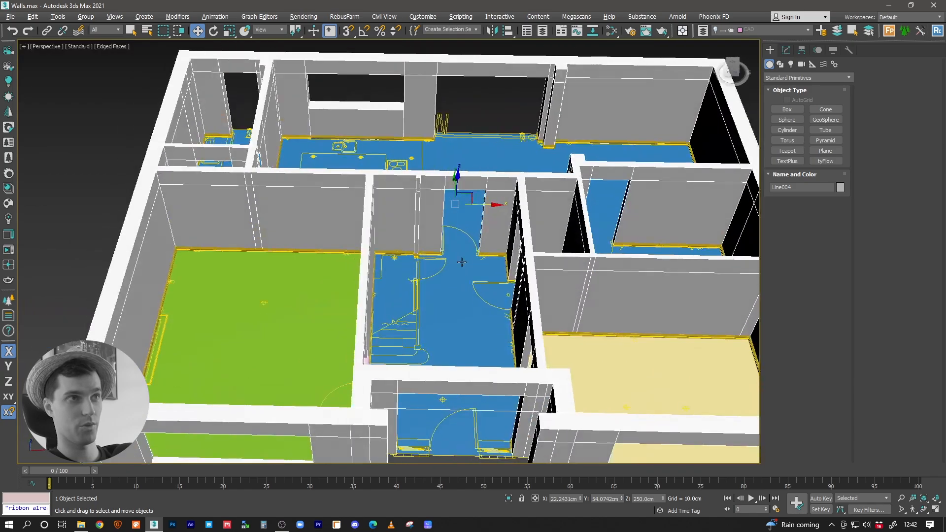
click(502, 122)
click(475, 31)
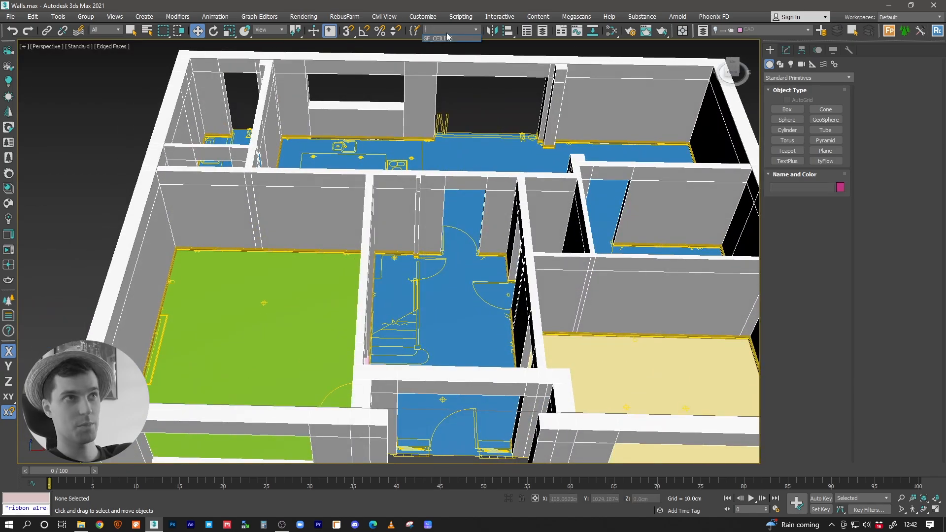
click(433, 41)
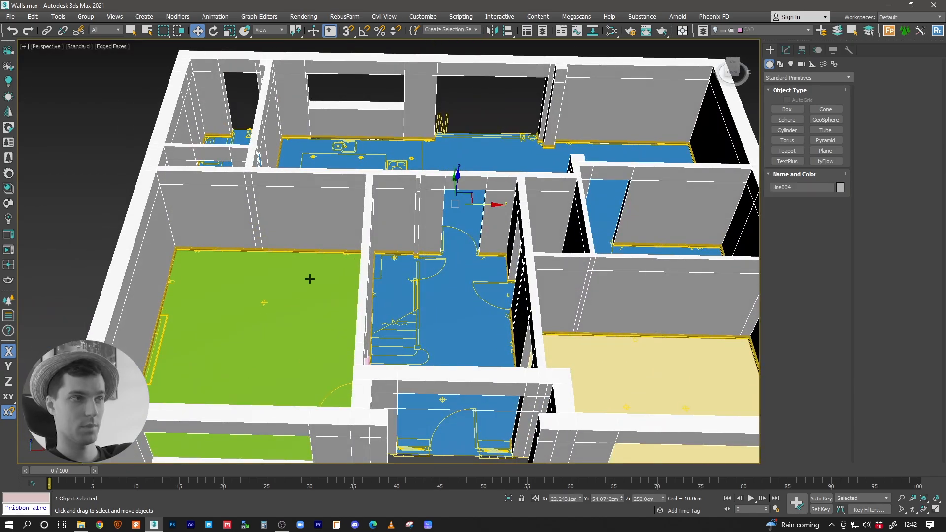
Step: Select the green room's floor beside the hallway
scroll(394, 261, up, 8)
click(445, 339)
click(476, 343)
alt+middle_drag(476, 343, 568, 354)
alt+middle_drag(479, 387, 364, 275)
alt+middle_drag(407, 319, 389, 279)
scroll(388, 275, up, 6)
click(371, 229)
alt+middle_drag(370, 229, 428, 253)
drag(427, 252, 428, 254)
alt+middle_drag(429, 253, 424, 296)
click(367, 268)
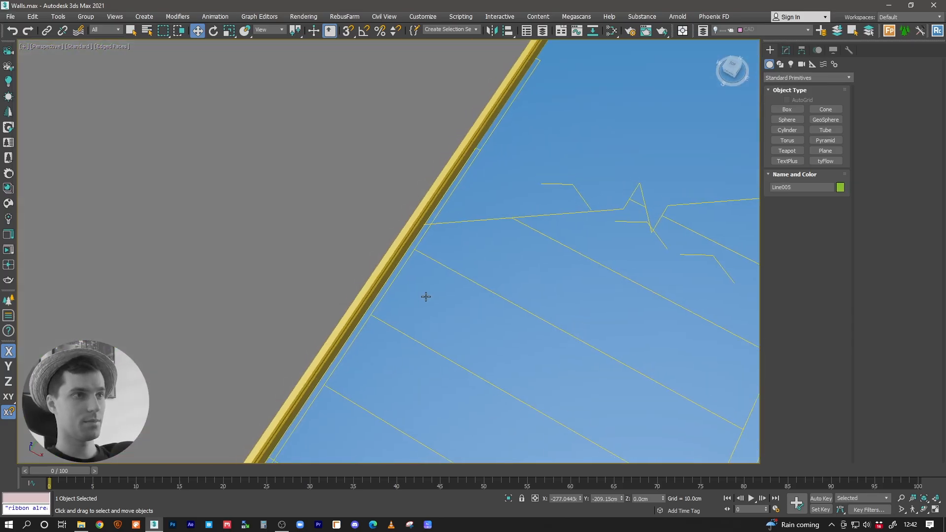
Step: Add the blue hallway floor to the selection at the door opening and isolate both floors
scroll(425, 296, down, 6)
scroll(478, 338, up, 4)
middle_drag(477, 338, 425, 290)
scroll(446, 338, up, 5)
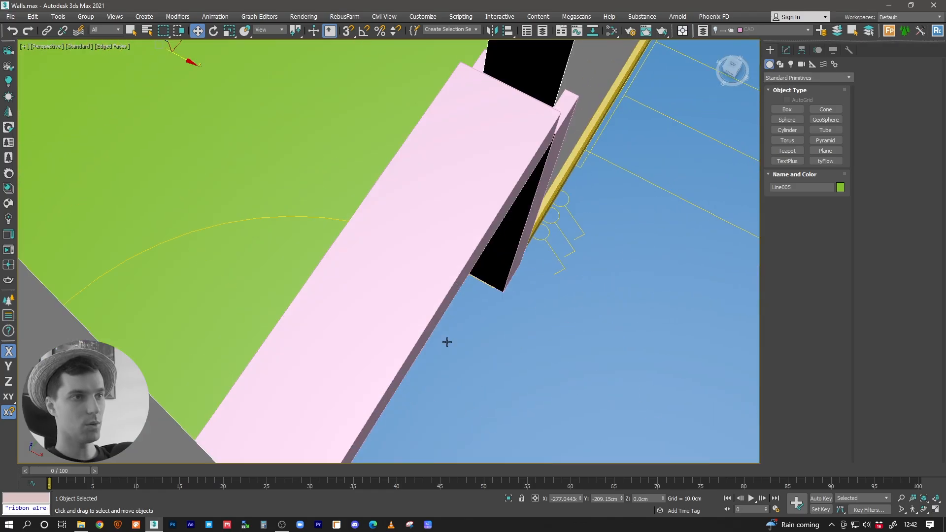
middle_drag(445, 338, 369, 296)
alt+middle_drag(370, 250, 511, 231)
middle_drag(530, 224, 300, 306)
ctrl+click(417, 265)
key(alt+q)
alt+middle_drag(419, 266, 417, 255)
scroll(316, 374, up, 5)
middle_drag(345, 374, 614, 221)
Step: Delete the two protruding spline vertices of the green floor at the doorway so its edge runs straight, and return to Edit Poly
click(399, 313)
scroll(379, 317, up, 3)
key(2)
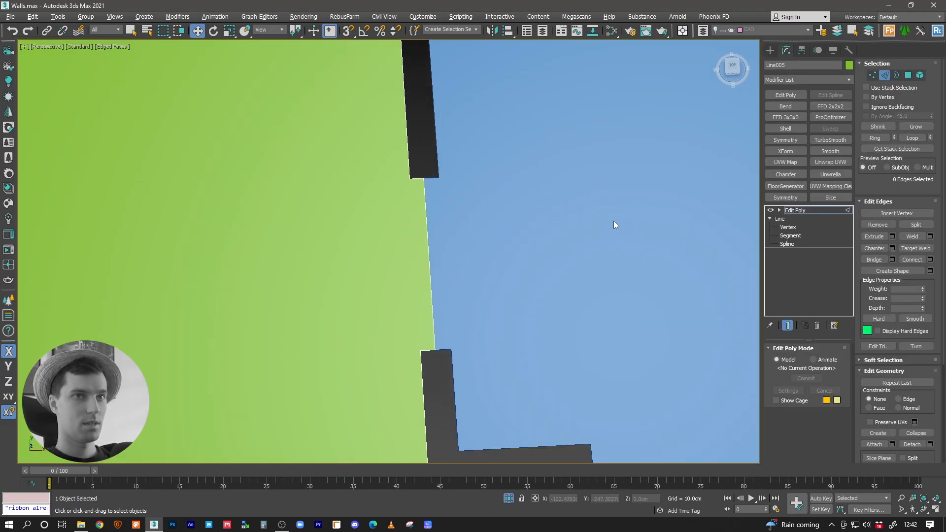
click(788, 227)
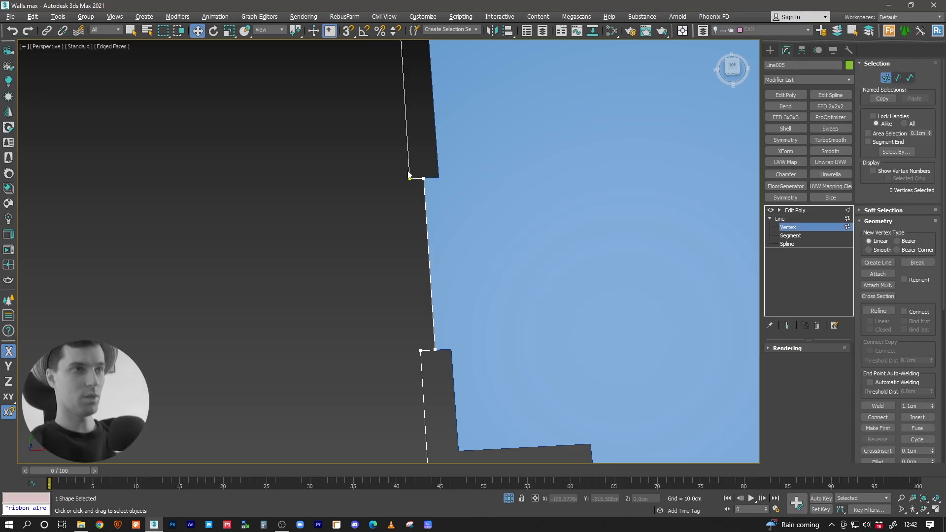
drag(451, 346, 451, 347)
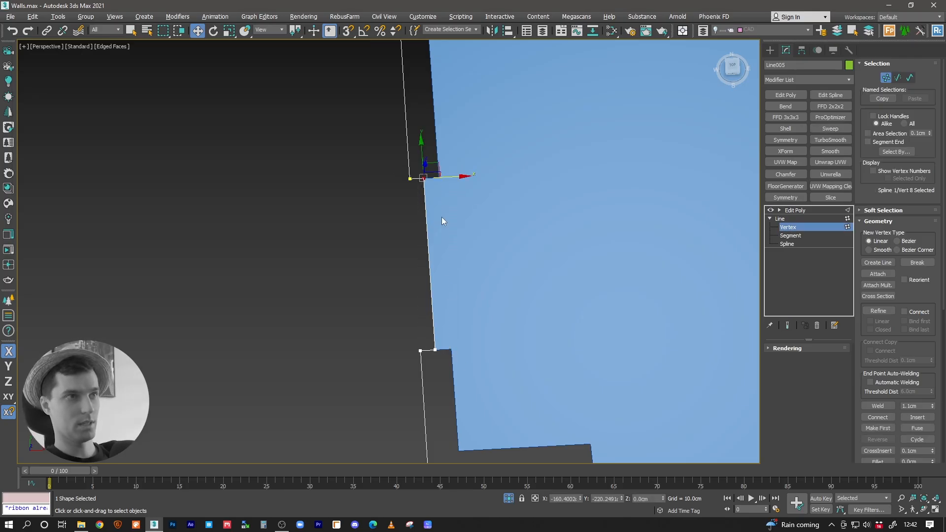
key(Delete)
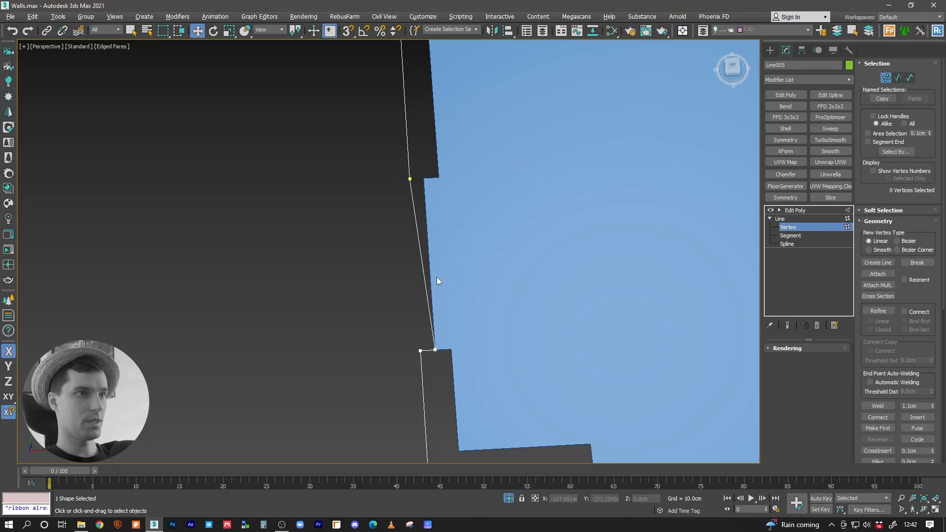
drag(439, 353, 433, 358)
key(Delete)
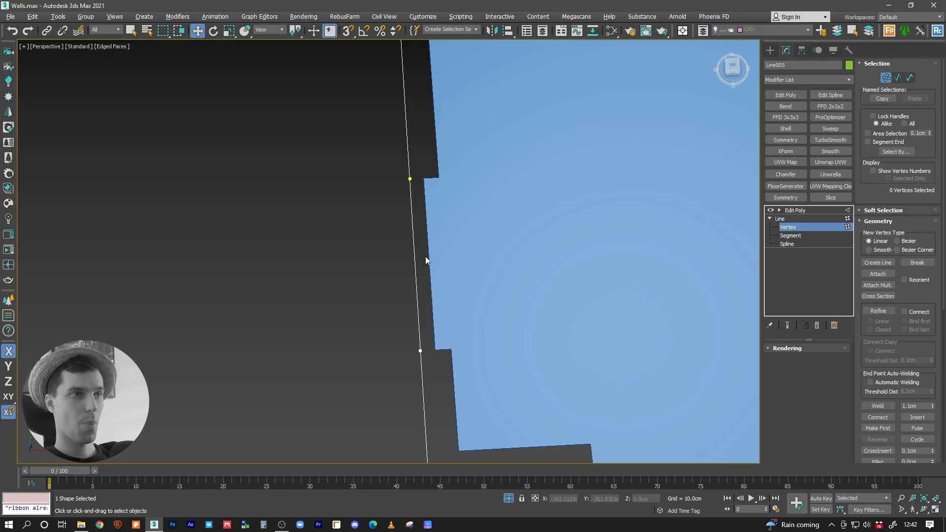
click(795, 210)
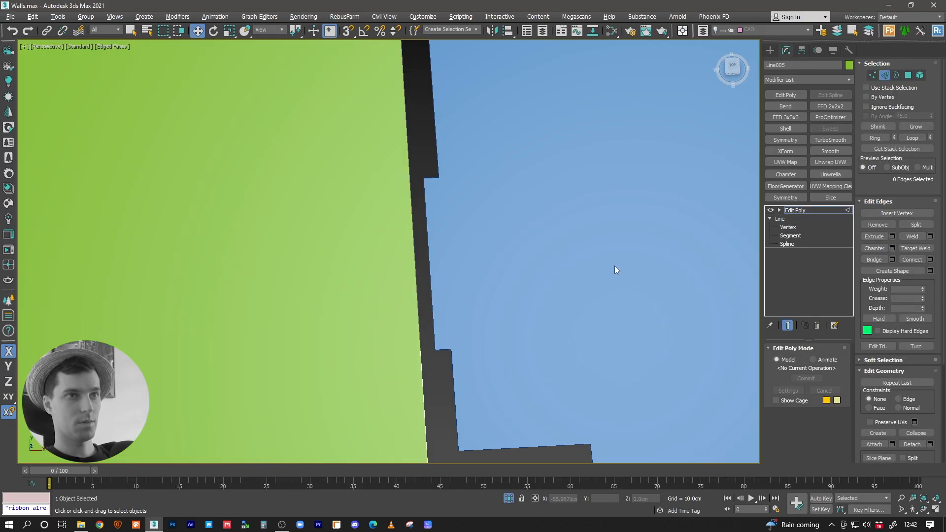
click(780, 211)
click(788, 210)
Step: Snap the blue floor's doorway segment onto the green floor's edge, and return to its Edit Poly level
click(550, 274)
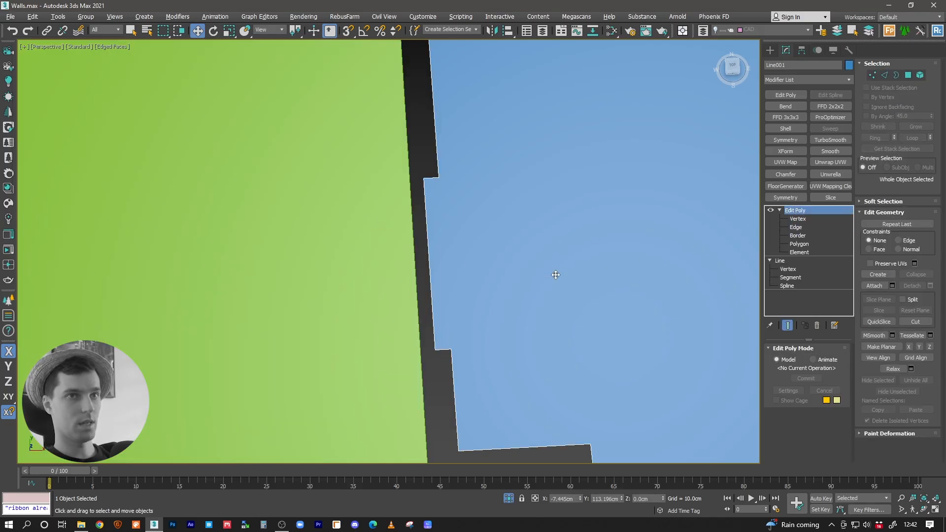
click(790, 277)
drag(464, 260, 410, 180)
key(s)
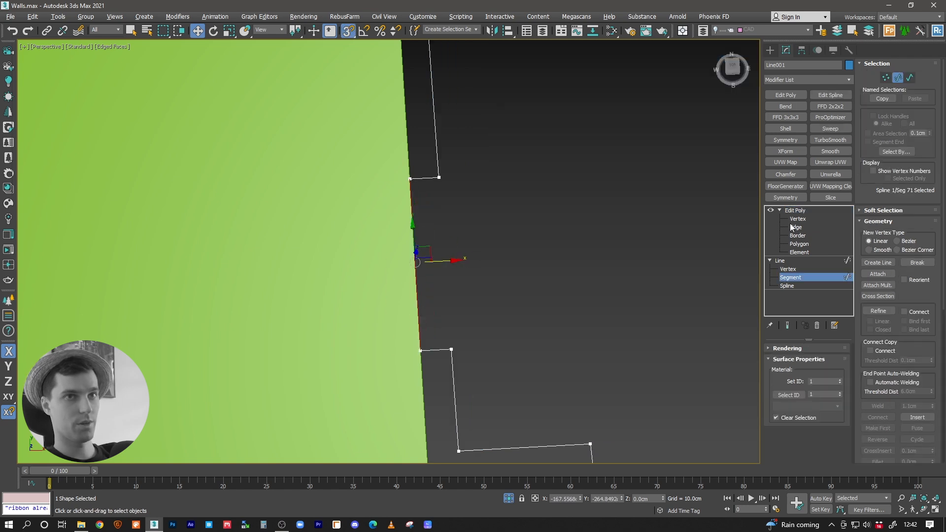
click(788, 260)
click(794, 210)
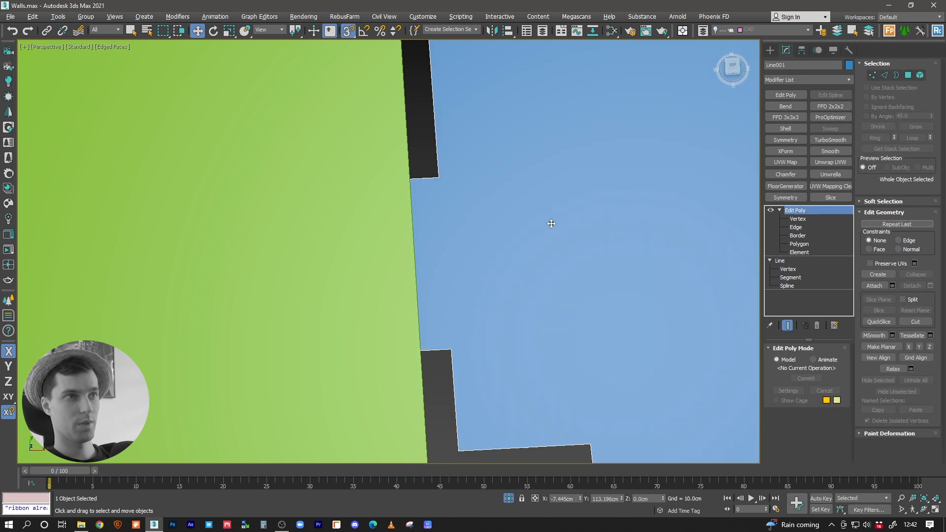
Step: Create a thin threshold box along the seam between the green and blue floors at the doorway, and end the isolation
click(770, 50)
click(787, 109)
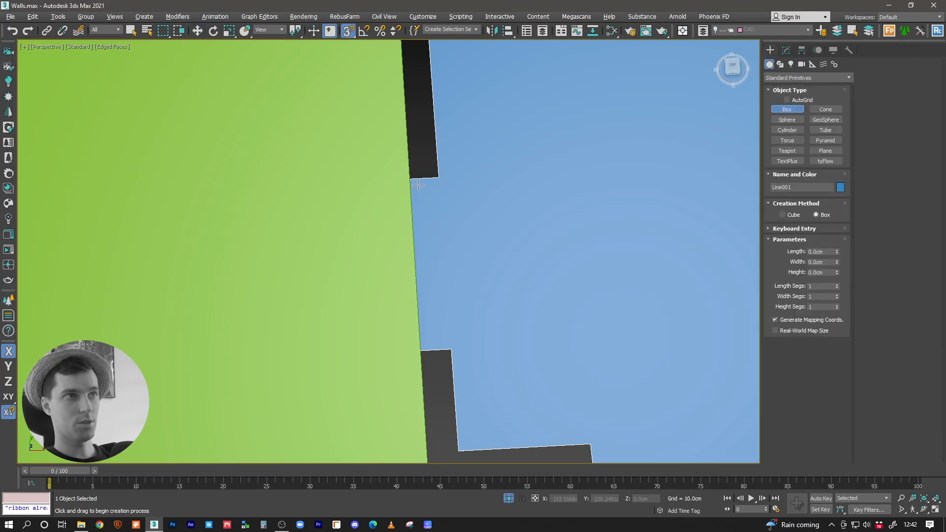
key(s)
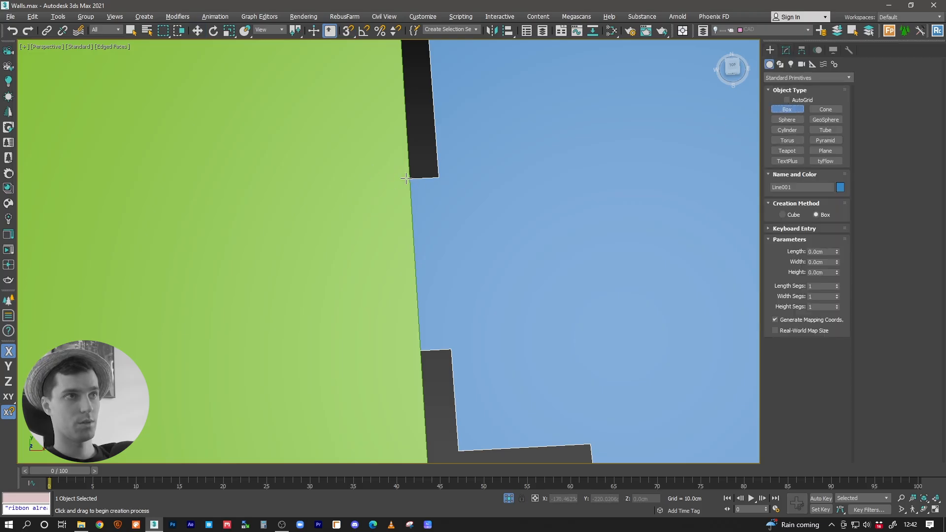
drag(407, 177, 423, 351)
key(w)
key(alt+q)
Step: Select the door panel above the threshold strip and shift it slightly along the doorway's width
alt+middle_drag(492, 285, 560, 277)
middle_drag(336, 264, 470, 238)
click(444, 251)
scroll(507, 255, up, 4)
click(504, 241)
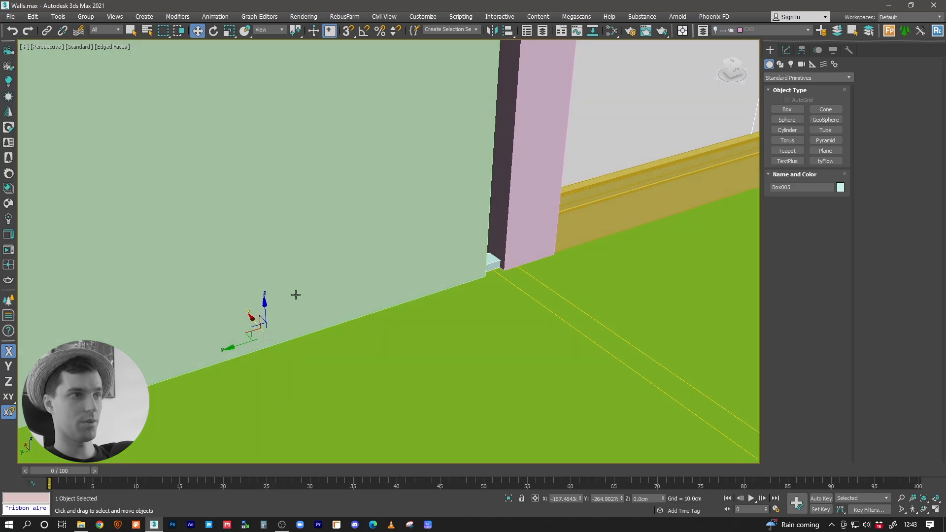
drag(267, 312, 274, 311)
middle_drag(274, 312, 349, 309)
click(347, 312)
scroll(349, 311, down, 4)
alt+middle_drag(349, 311, 337, 312)
drag(320, 319, 314, 321)
alt+middle_drag(344, 312, 298, 321)
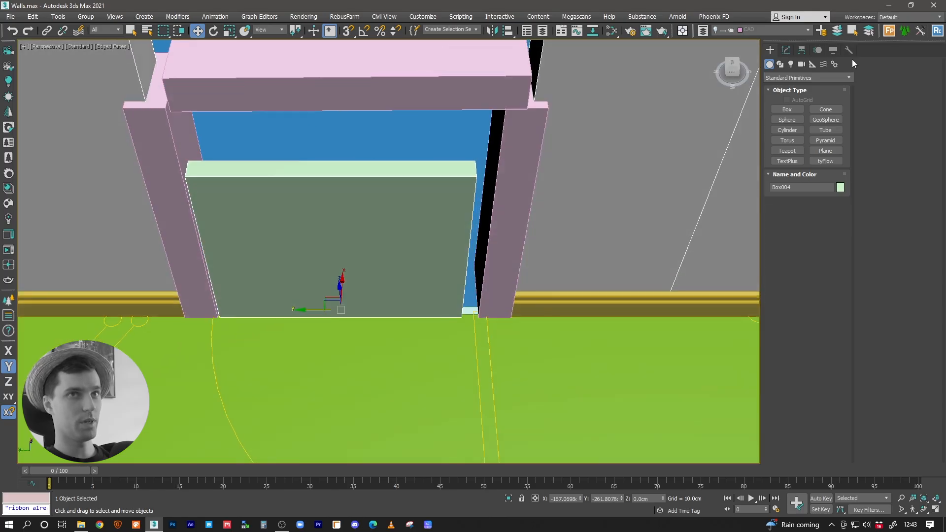
Step: Move only the door panel's pivot to its hinge-side edge, and end pivot editing
click(802, 50)
click(807, 118)
drag(309, 315, 434, 312)
key(e)
key(r)
key(e)
click(805, 116)
Step: Rotate the door panel about its hinge-side pivot to about 93 degrees on Z so it opens into the green room
scroll(458, 177, down, 3)
alt+middle_drag(457, 279, 475, 296)
drag(461, 295, 550, 307)
alt+middle_drag(335, 300, 433, 288)
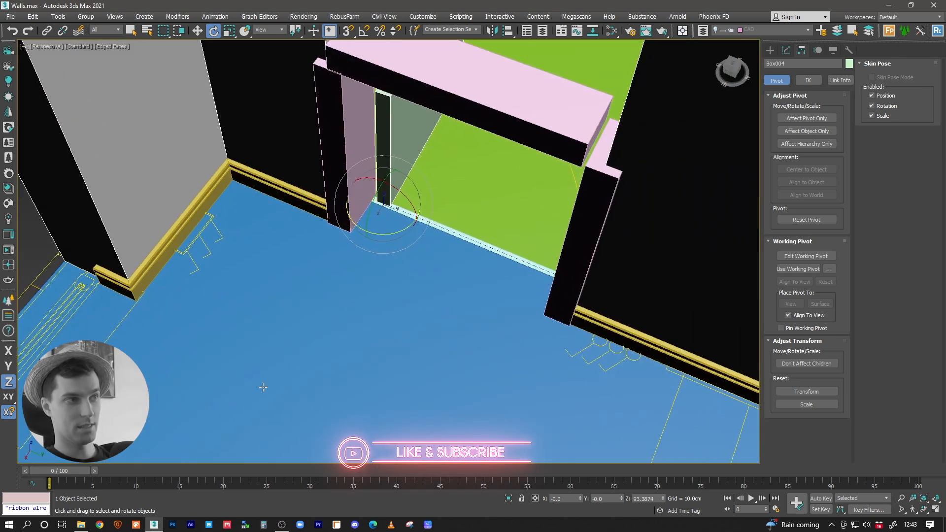
Step: Examine the opened door, the threshold strip and the surrounding ground-floor rooms from several angles
middle_drag(367, 386, 312, 397)
scroll(375, 250, down, 10)
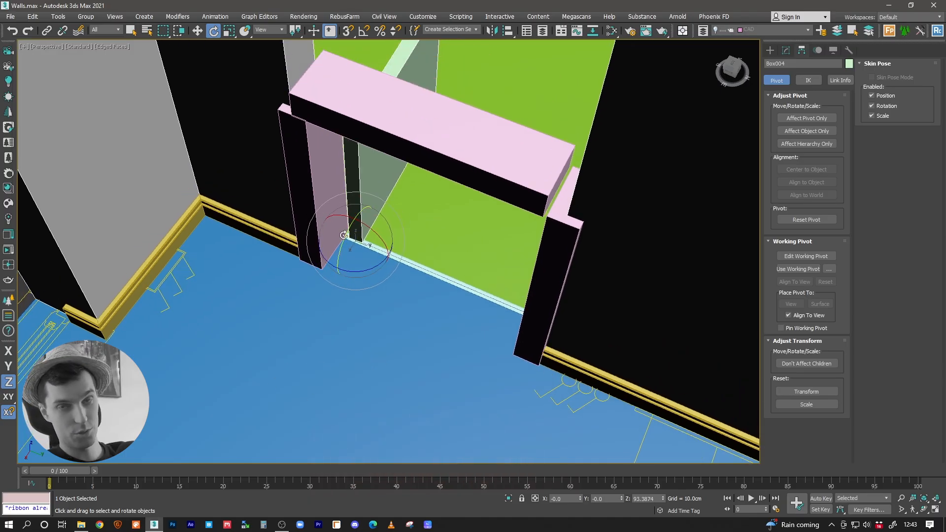
scroll(388, 326, up, 10)
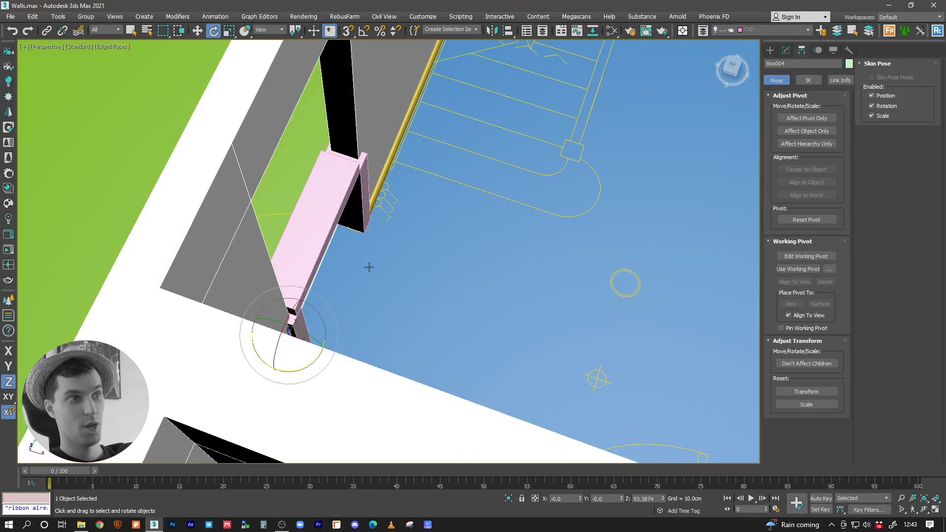
alt+middle_drag(369, 267, 348, 244)
alt+middle_drag(365, 330, 355, 384)
key(w)
scroll(406, 306, down, 3)
middle_drag(405, 306, 443, 351)
alt+middle_drag(443, 351, 412, 307)
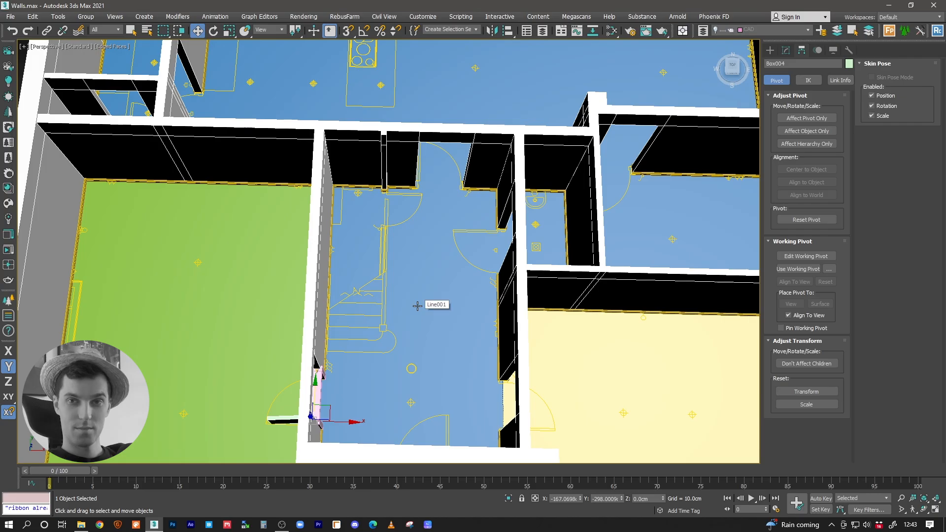
alt+middle_drag(417, 306, 398, 350)
scroll(226, 308, up, 5)
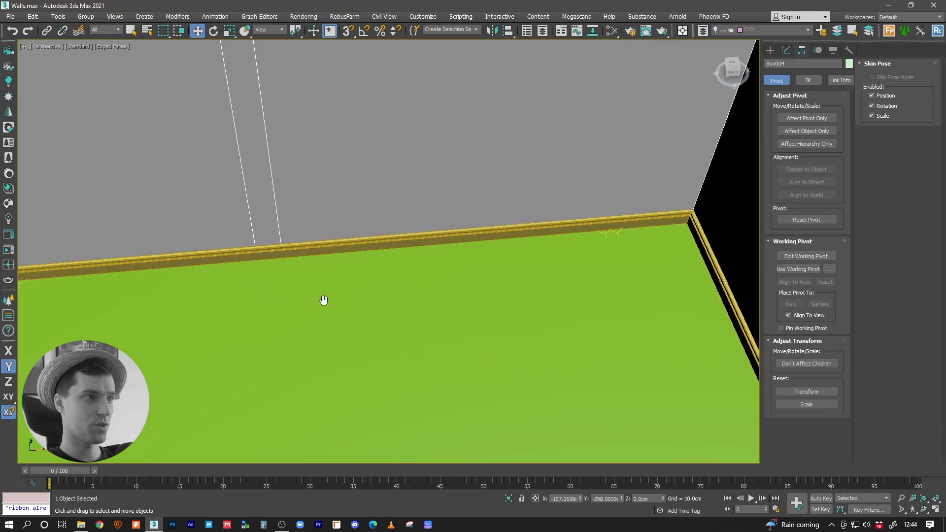
scroll(546, 249, down, 10)
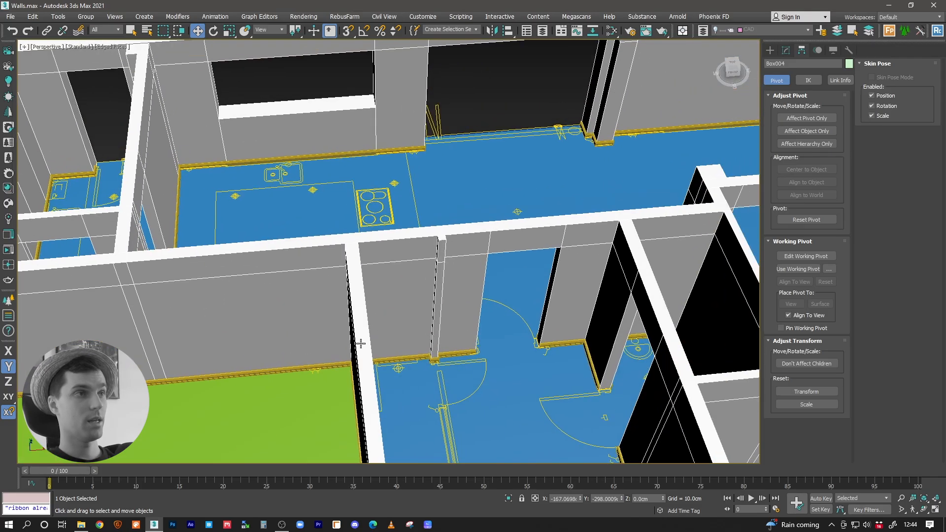
middle_drag(416, 319, 336, 330)
middle_drag(293, 358, 364, 363)
scroll(436, 267, down, 3)
mouse_move(435, 268)
middle_down()
mouse_move(382, 338)
mouse_move(400, 252)
mouse_move(450, 276)
mouse_move(432, 282)
middle_up()
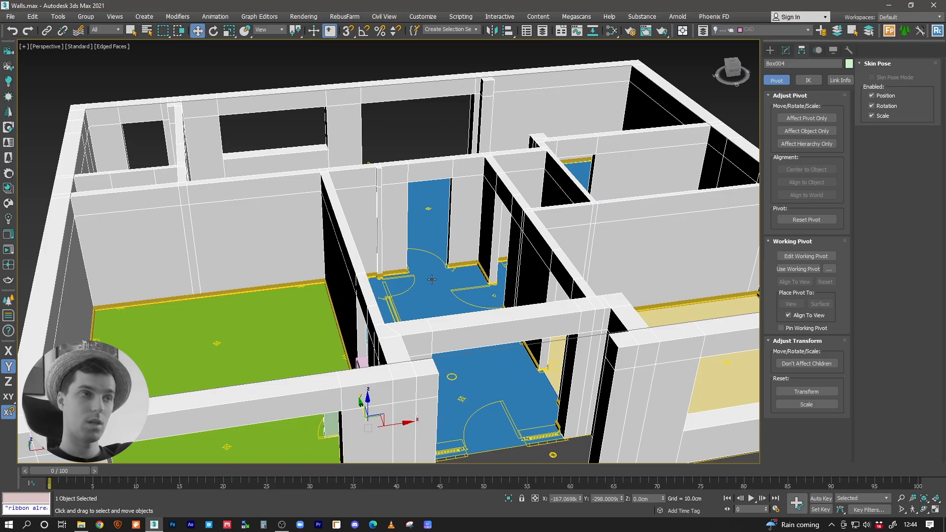